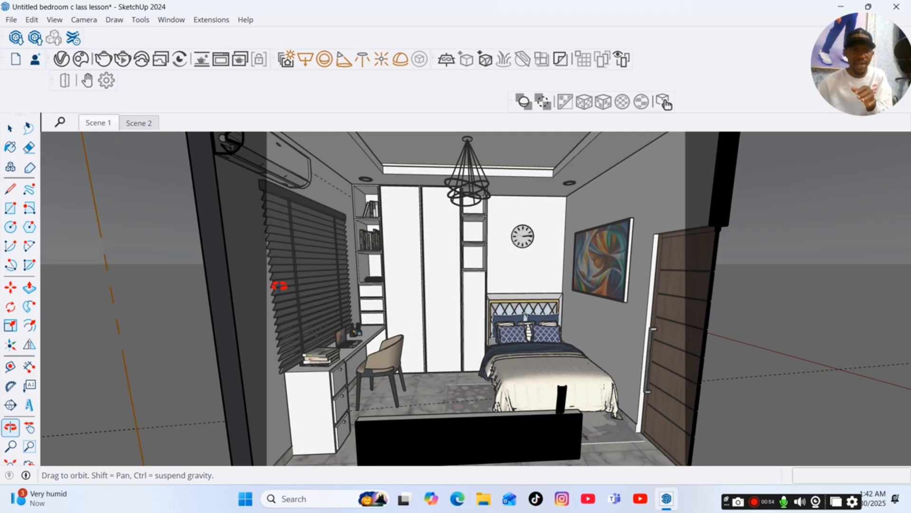
Update Scene 1 to the current camera view.
right_click(107, 125)
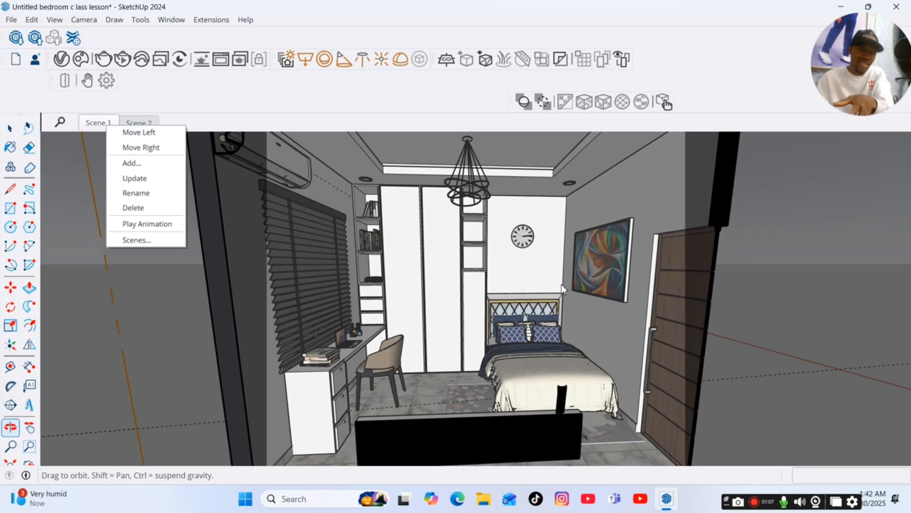
right_click(98, 128)
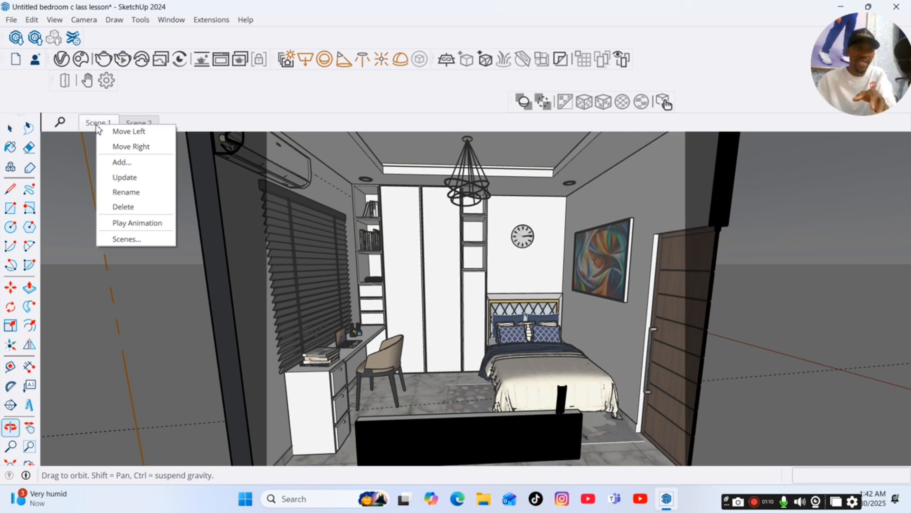
left_click(137, 179)
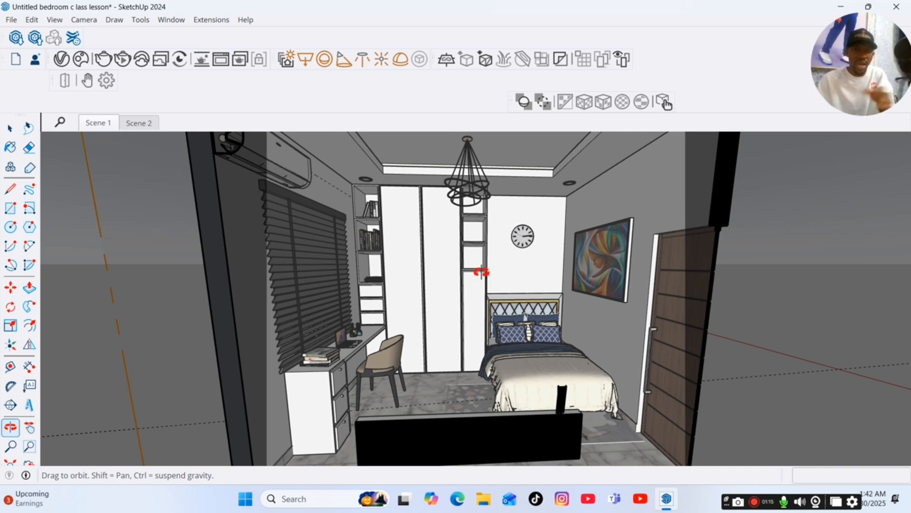
Switch between Scene 2 and Scene 1 to compare their saved views.
left_click(150, 126)
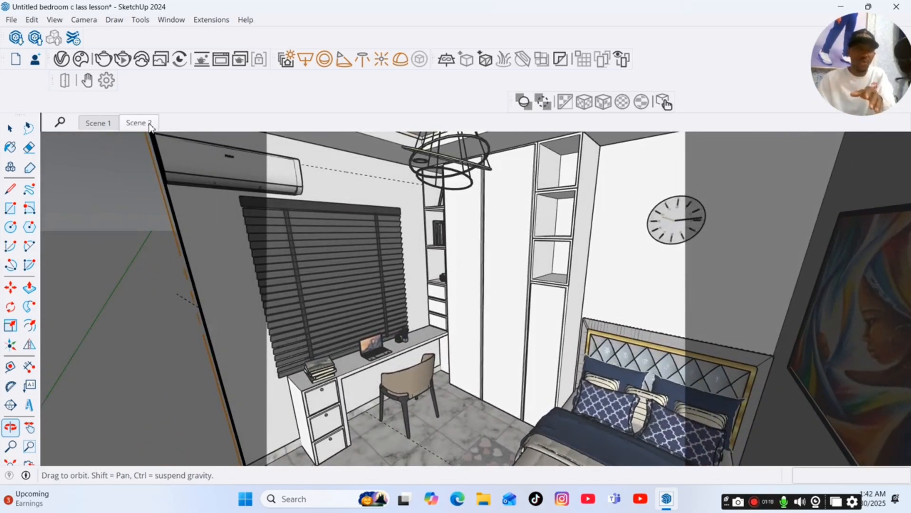
left_click(96, 125)
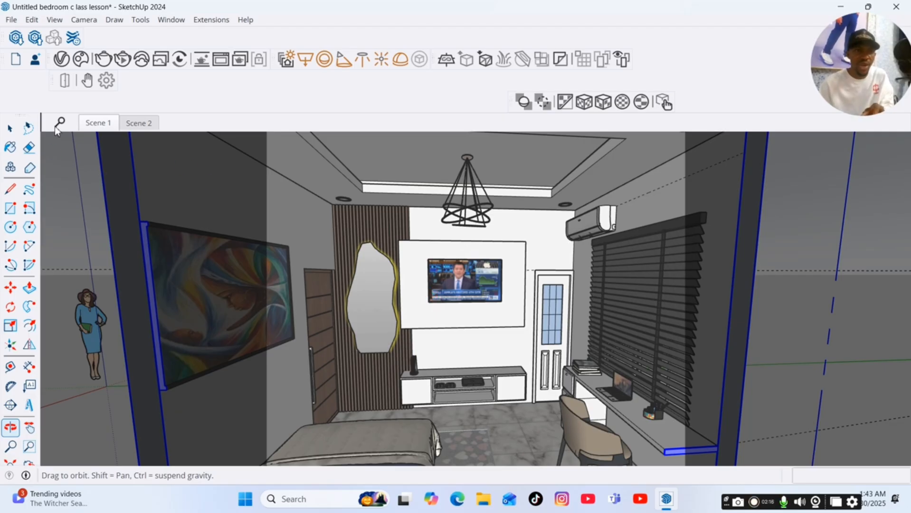
Orbit round to face the TV wall and add it as a new scene, Scene 3.
left_click(16, 135)
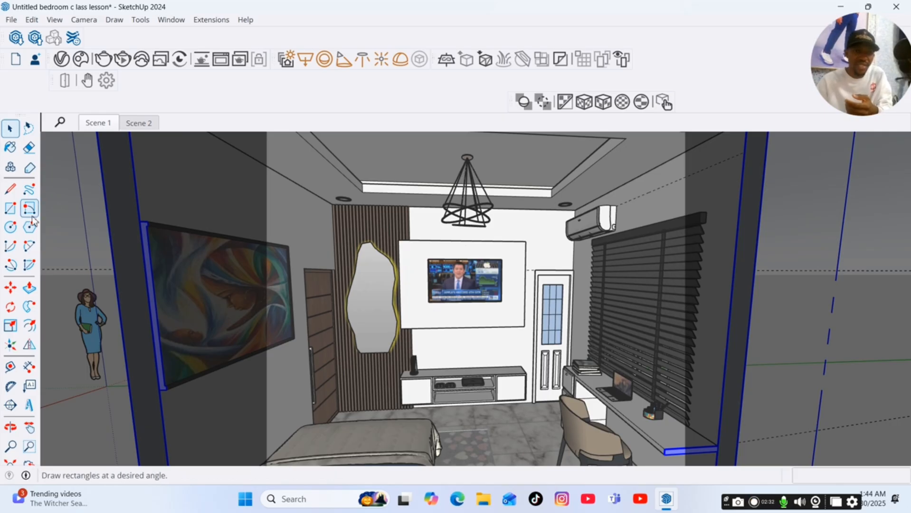
left_click(7, 429)
left_click_drag(168, 387, 145, 402)
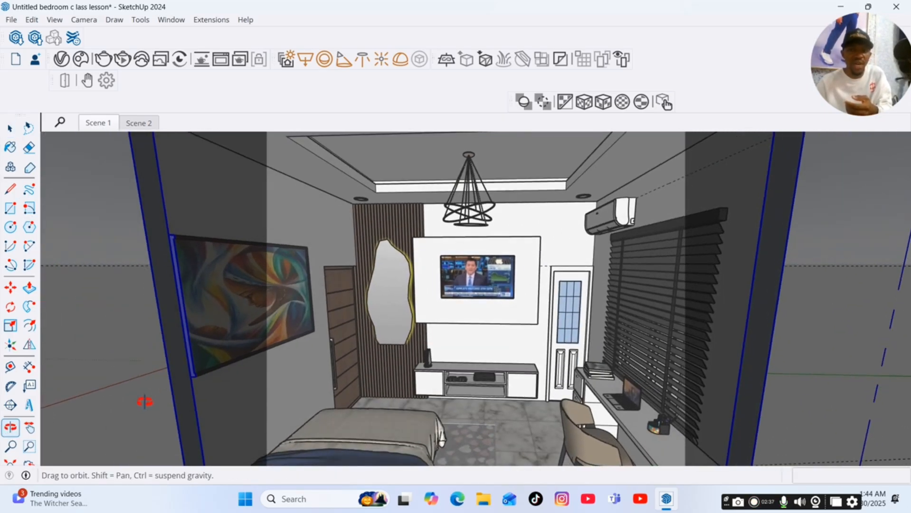
key("space")
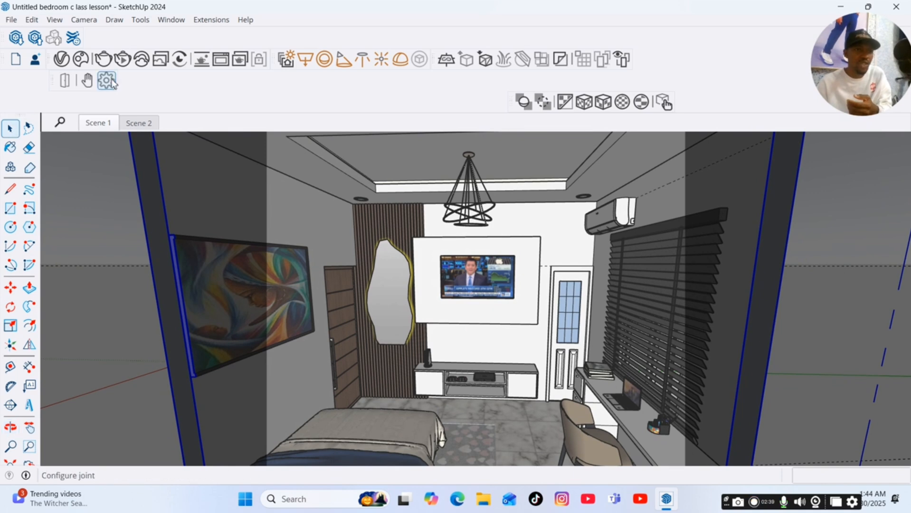
left_click(54, 20)
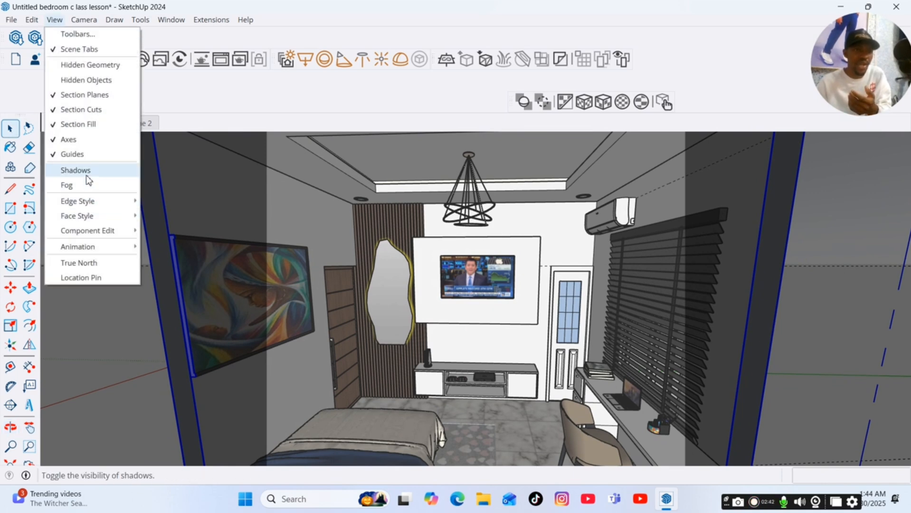
mouse_move(107, 247)
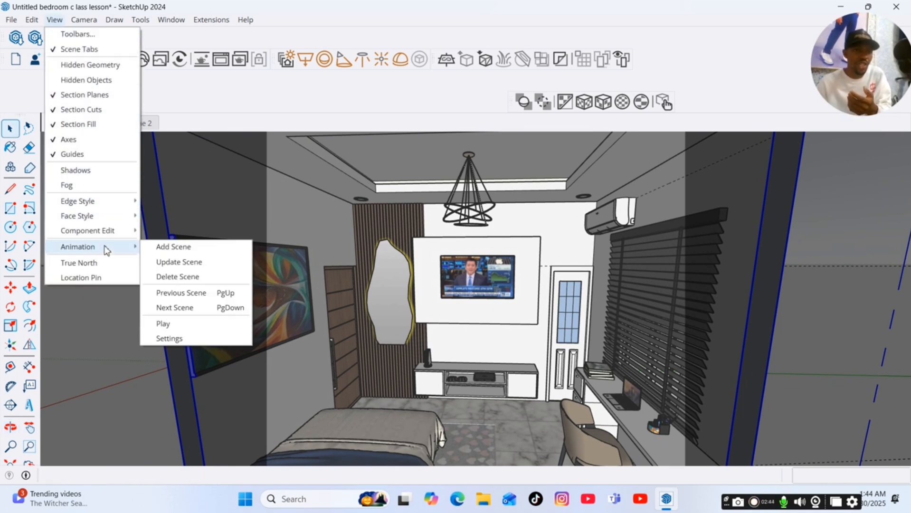
left_click(177, 256)
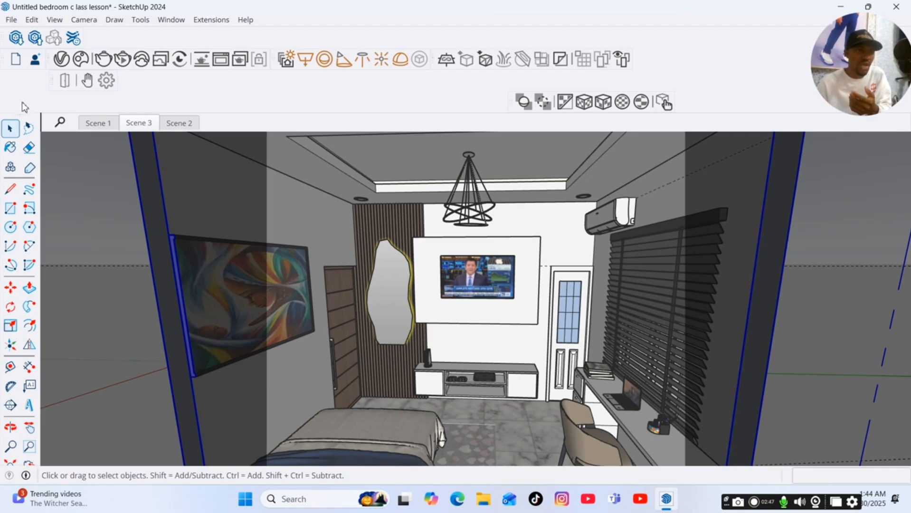
Walk forward towards the TV wall with the Walk tool and add the view as Scene 4.
left_click_drag(23, 115, 22, 84)
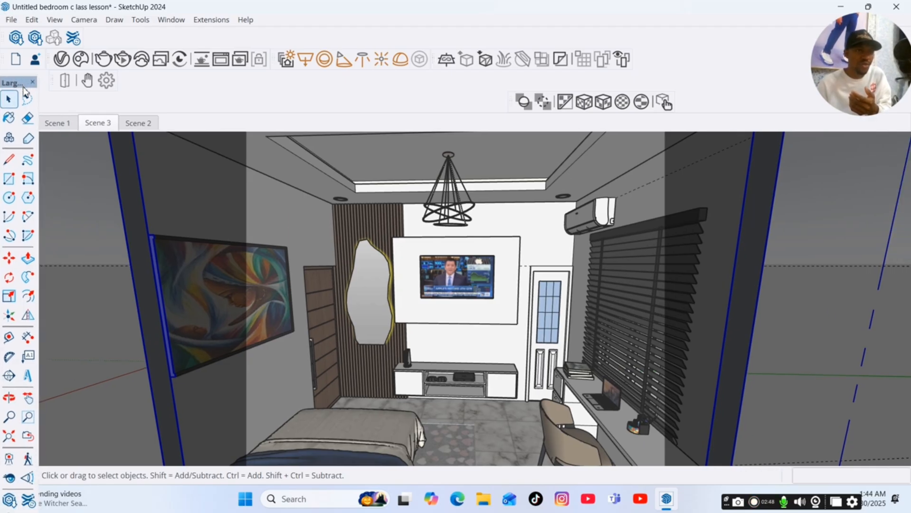
left_click(27, 459)
left_click_drag(366, 429, 346, 406)
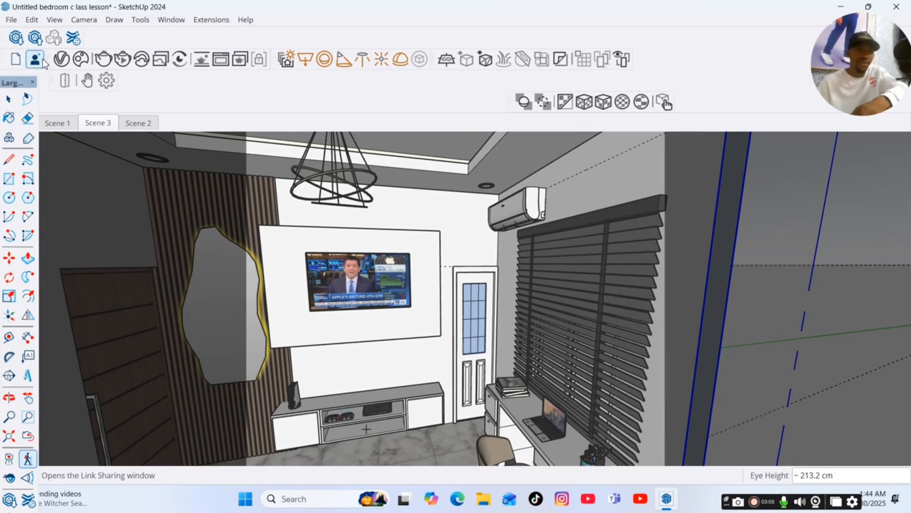
left_click(55, 20)
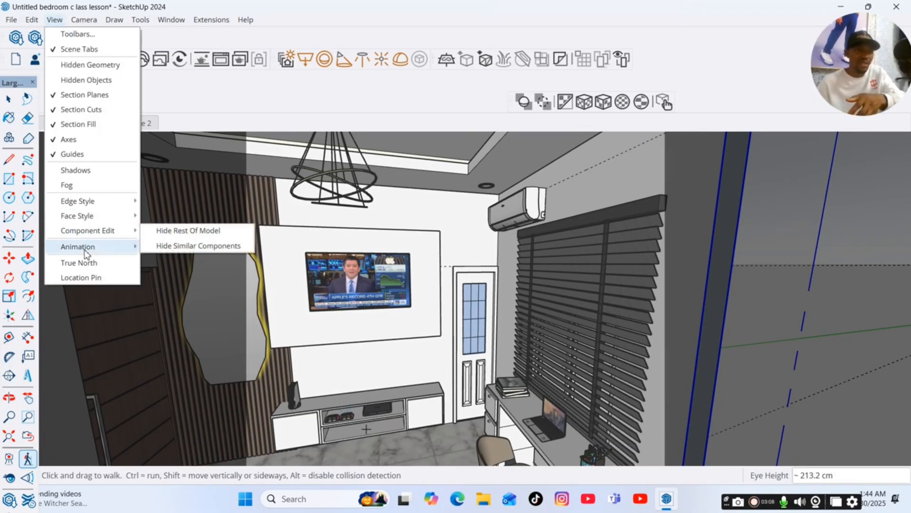
mouse_move(89, 248)
left_click(164, 248)
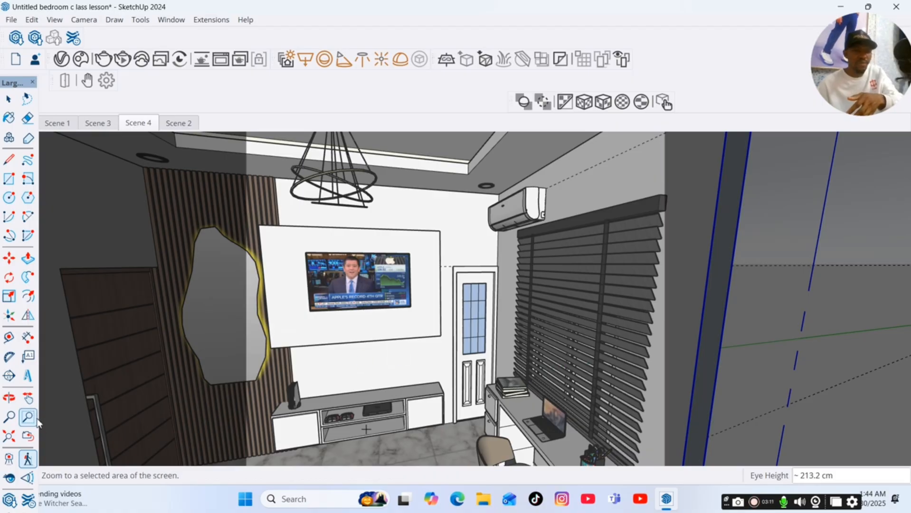
Walk further into the room towards the painting and save the view as Scene 5.
mouse_move(337, 383)
left_mouse_down()
mouse_move(308, 360)
mouse_move(228, 399)
left_mouse_up()
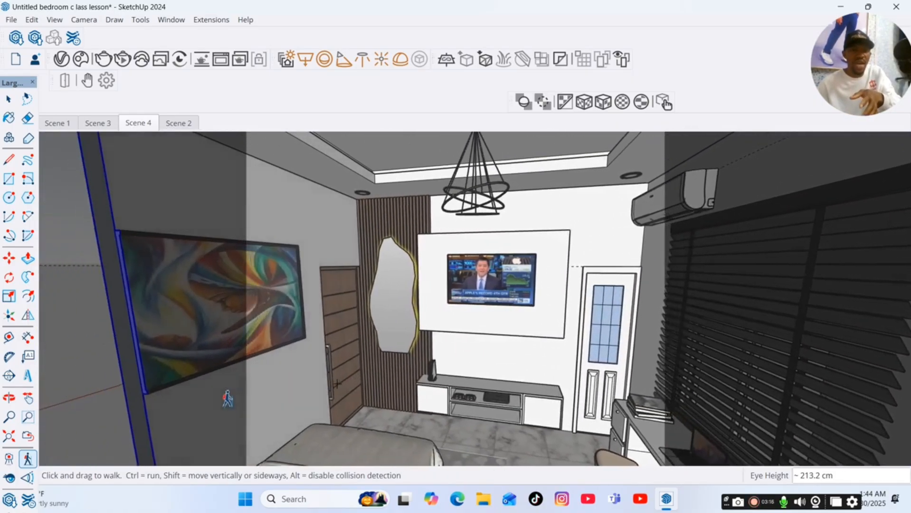
left_click_drag(280, 386, 235, 403)
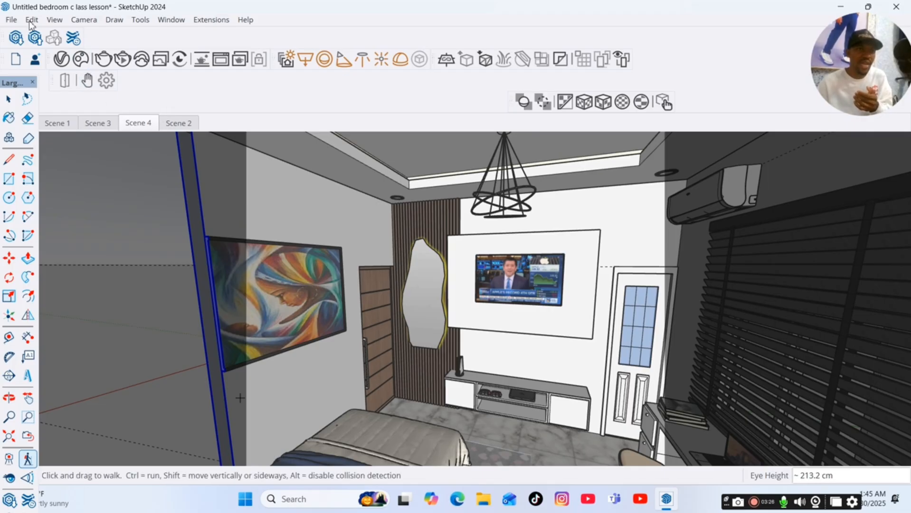
left_click(54, 19)
mouse_move(88, 248)
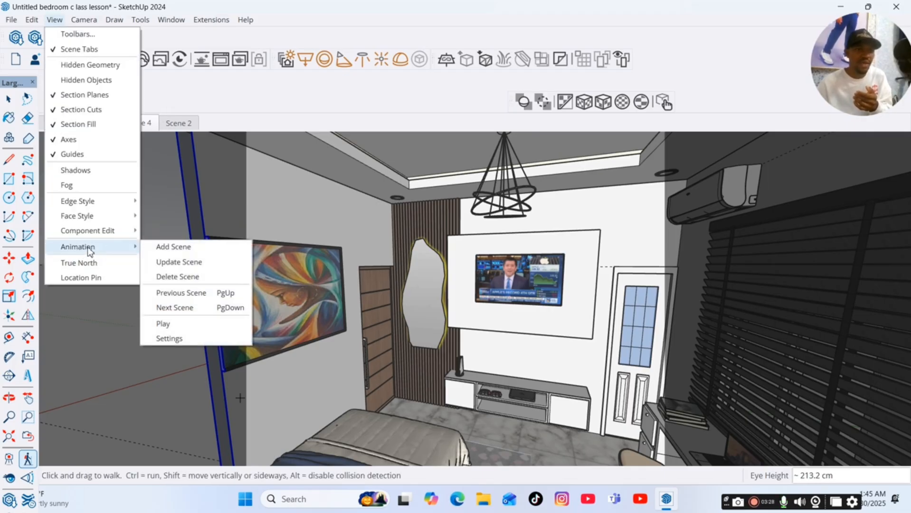
left_click(179, 251)
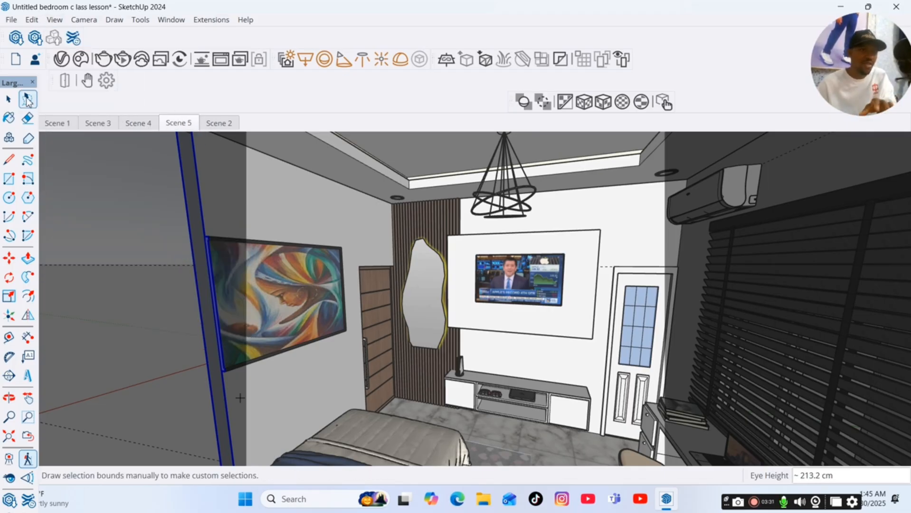
left_click(9, 99)
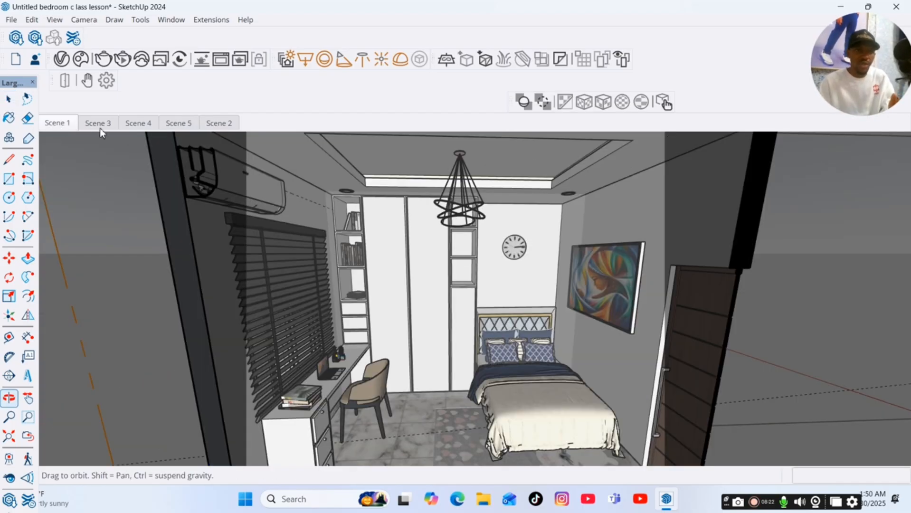
Step through Scenes 2, 3, 4, 5 and 1 to review each saved view.
left_click(212, 123)
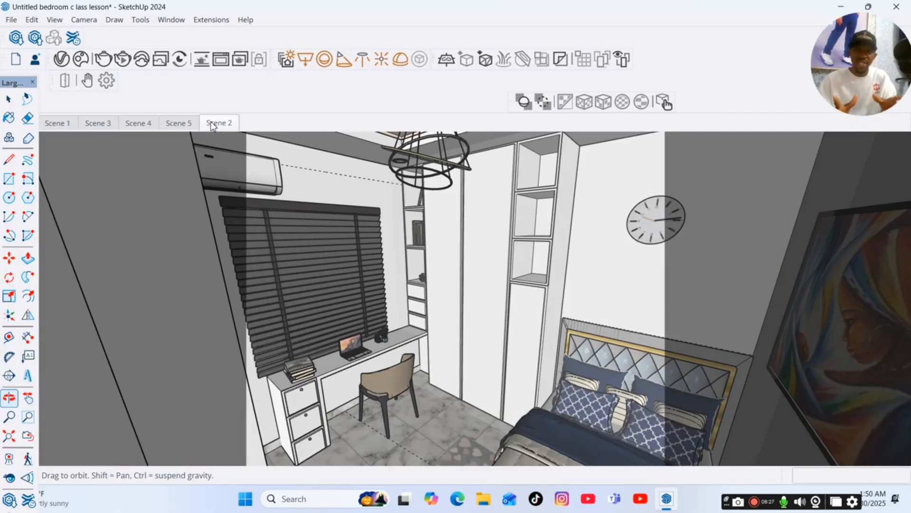
left_click(99, 123)
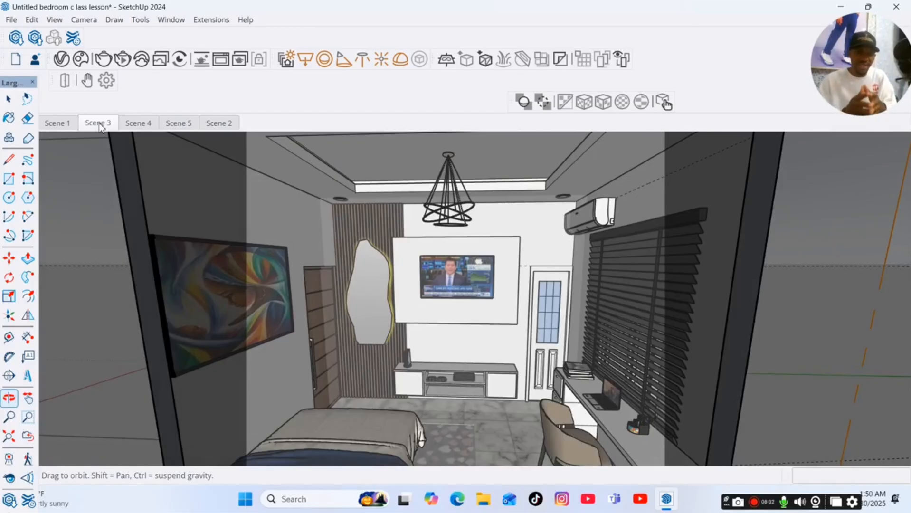
left_click(136, 124)
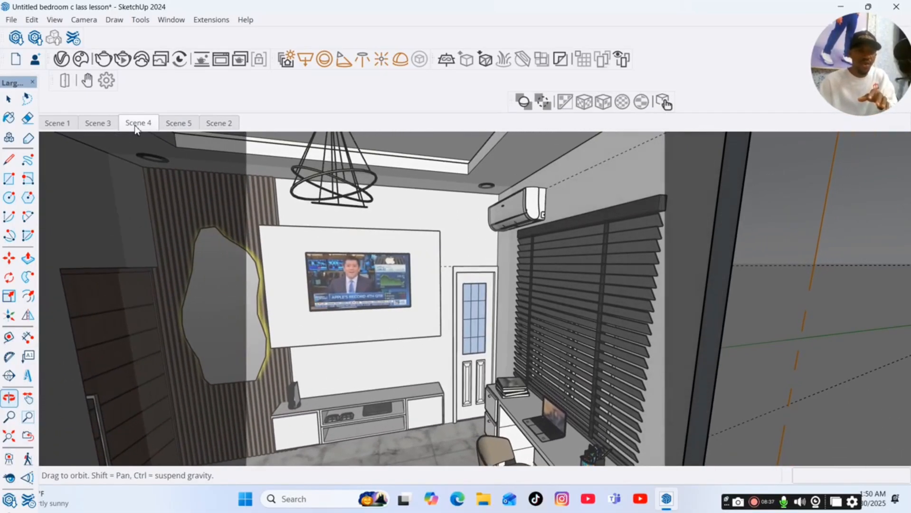
left_click(189, 124)
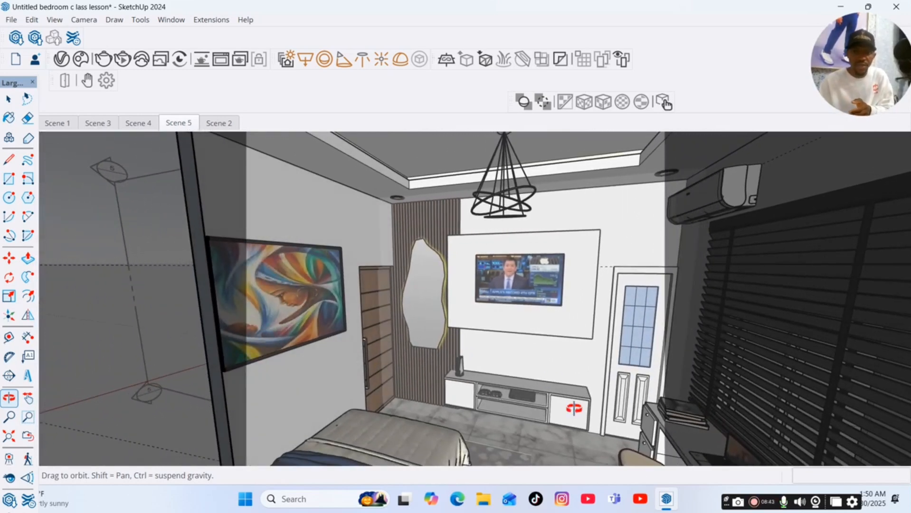
left_click(754, 502)
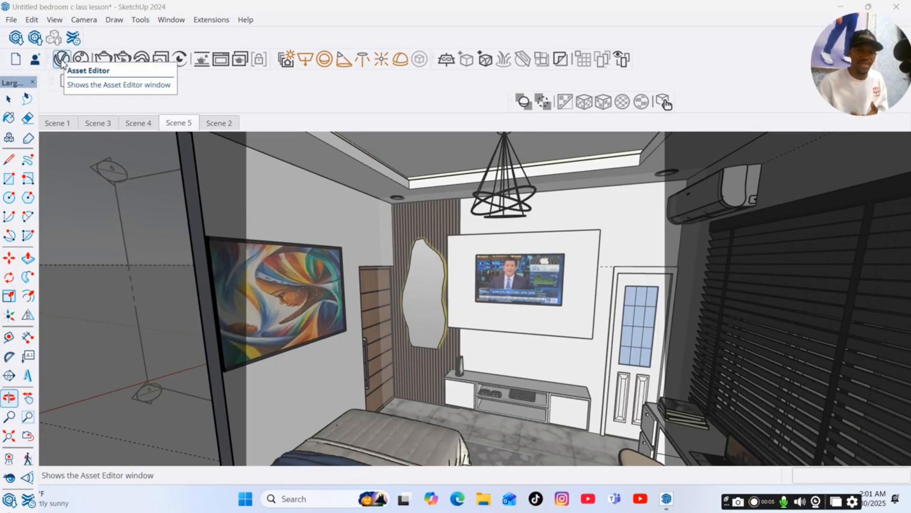
left_click(57, 125)
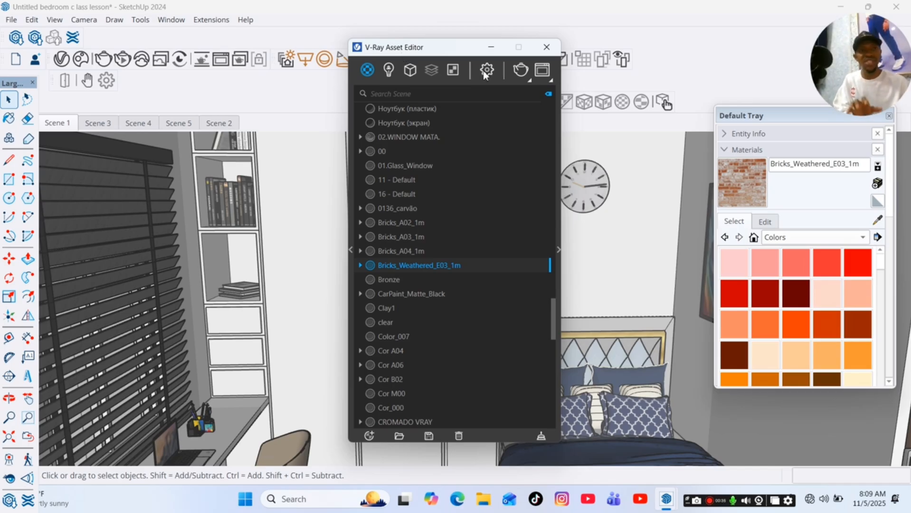
In the V-Ray Asset Editor, open the material library and add CarPaint Flakes DahliaYellow to the scene.
left_click(351, 251)
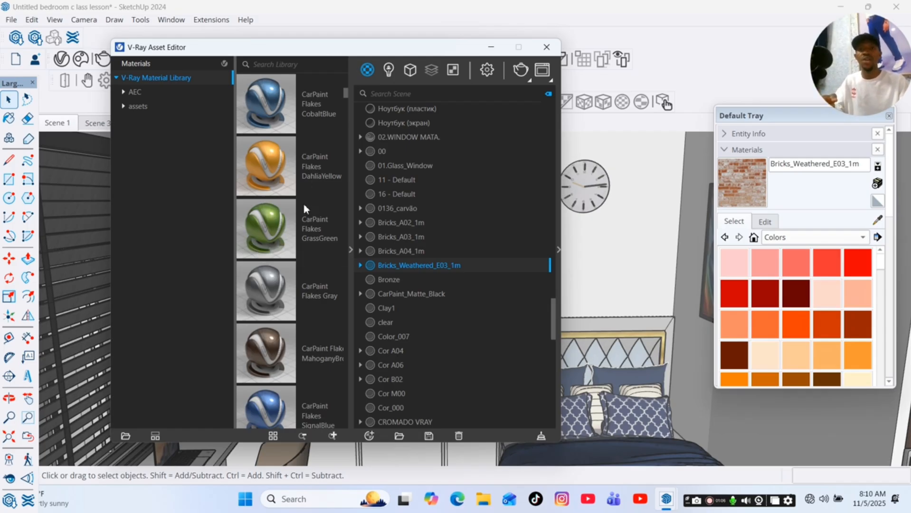
left_click(559, 251)
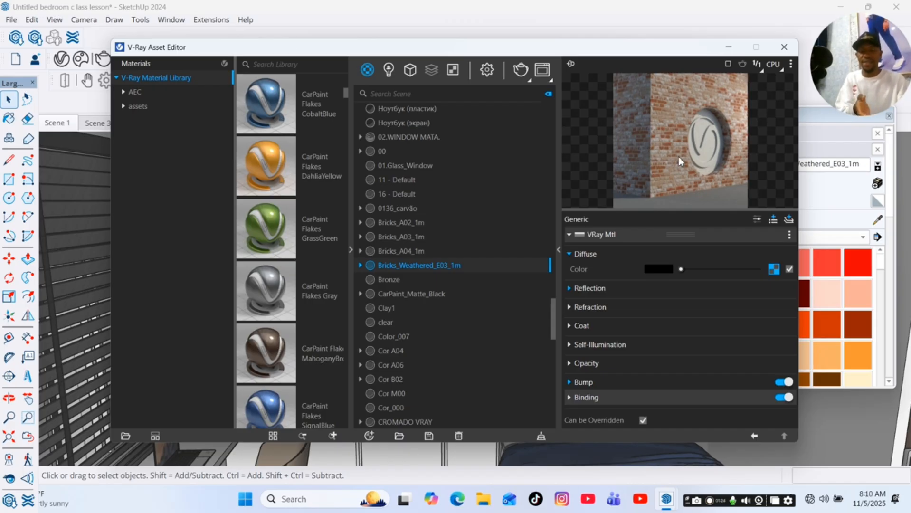
right_click(276, 166)
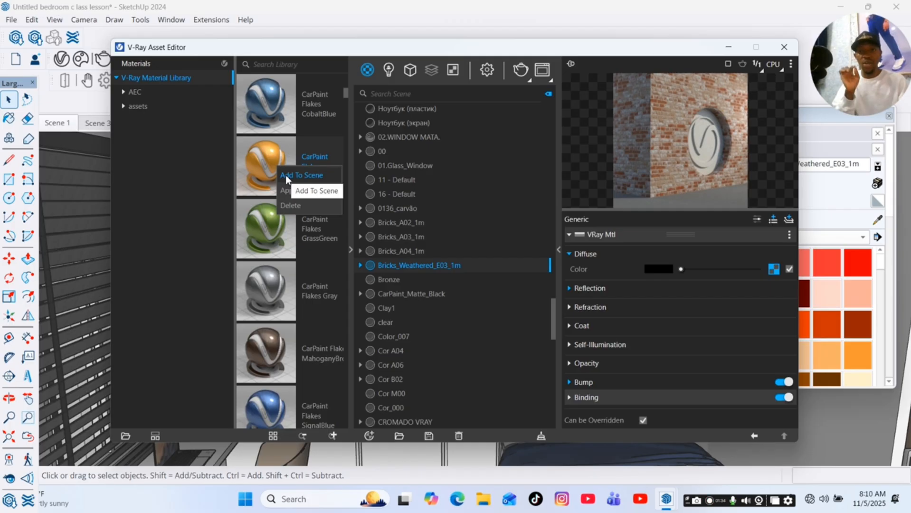
left_click(286, 175)
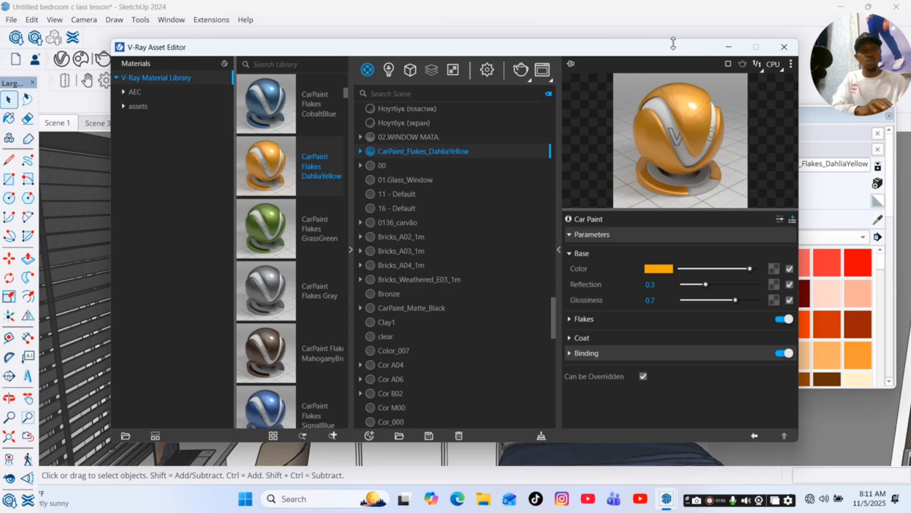
Paint the wall beside the clock with the DahliaYellow car paint material, then undo the fill.
left_click(729, 47)
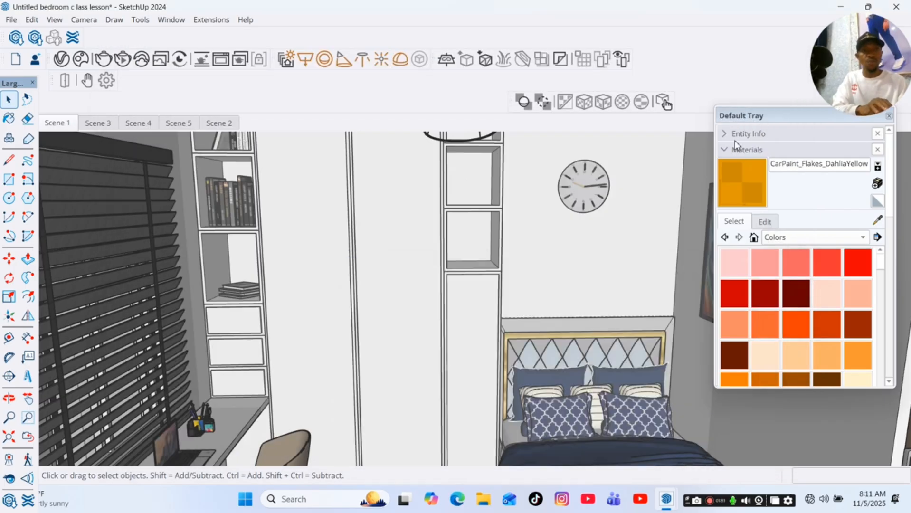
left_click(750, 185)
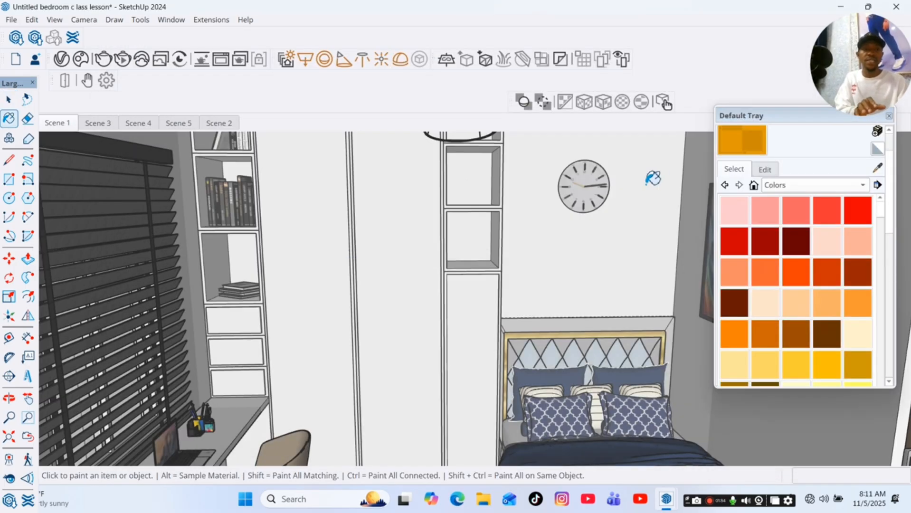
left_click(561, 242)
key("ctrl+z")
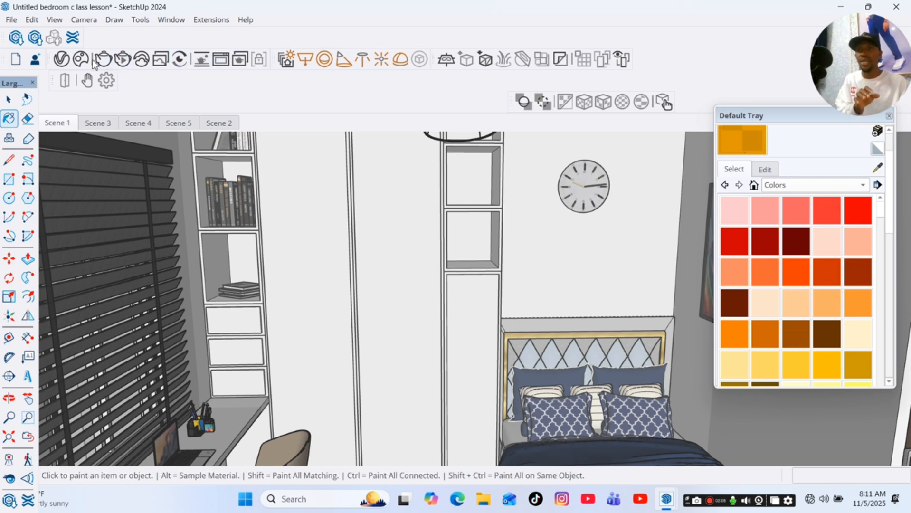
Reopen the V-Ray Asset Editor and collapse its material settings panel.
left_click(61, 59)
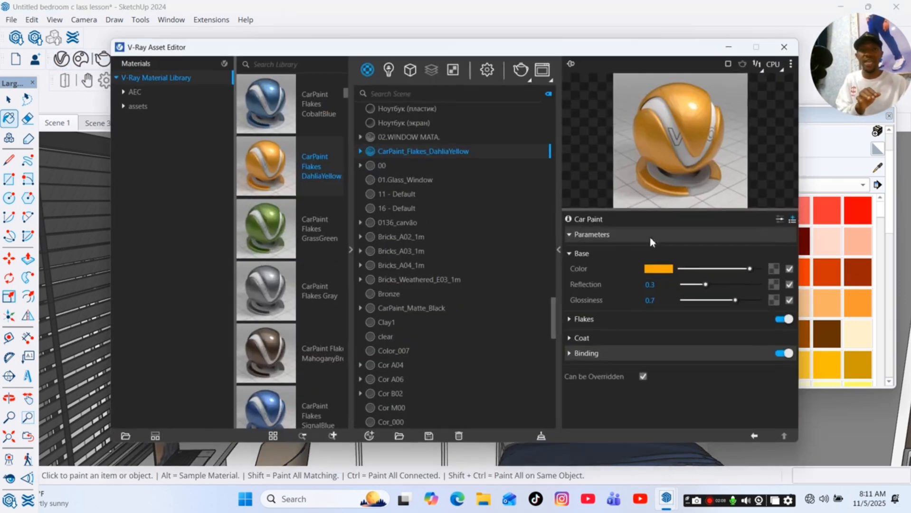
left_click(559, 252)
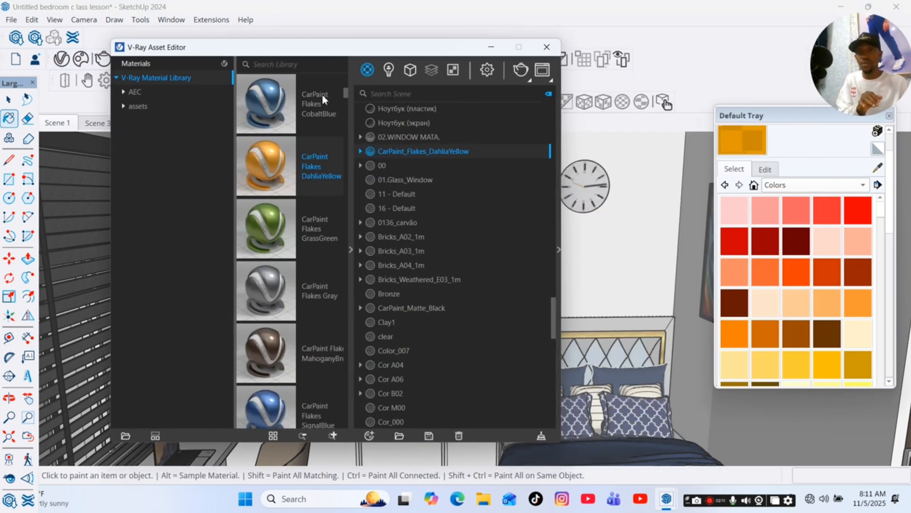
Collapse the material library and open the V-Ray render settings.
left_click(352, 250)
left_click(487, 71)
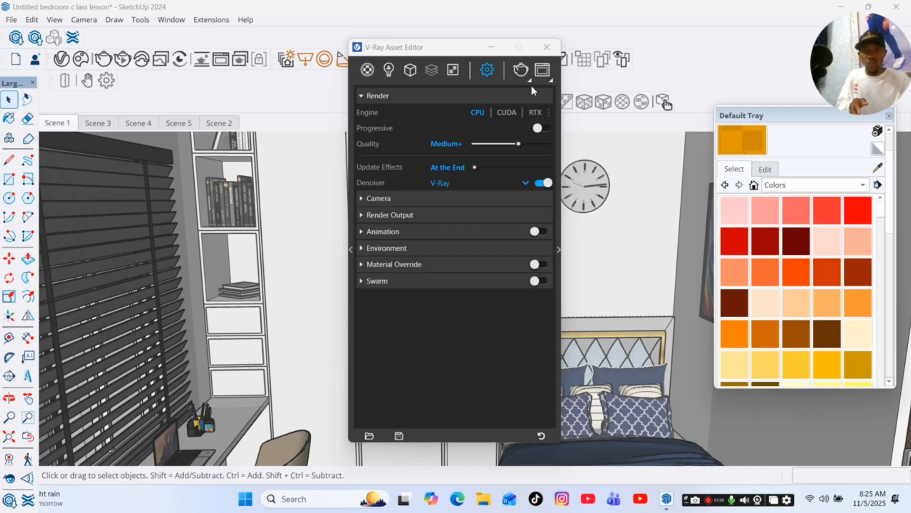
Try the CUDA and RTX render engines and check the GPU device, then return to CPU.
left_click(506, 112)
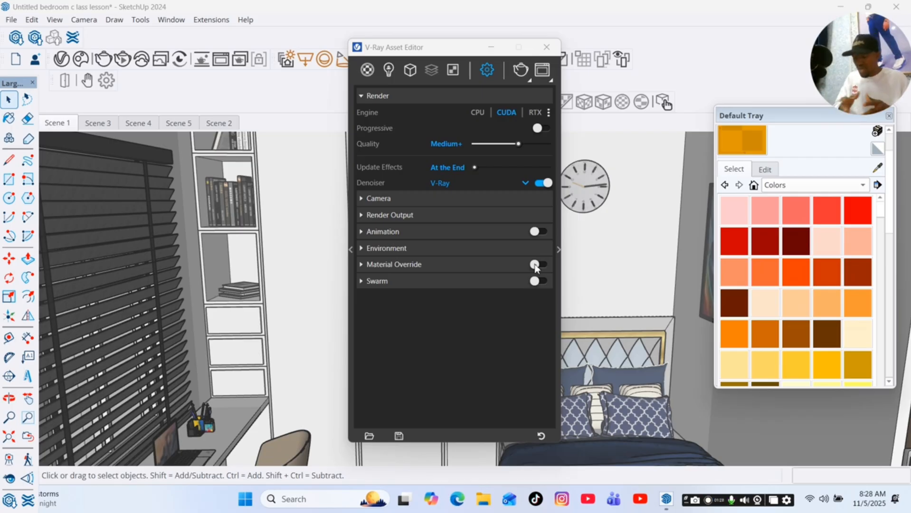
left_click(534, 113)
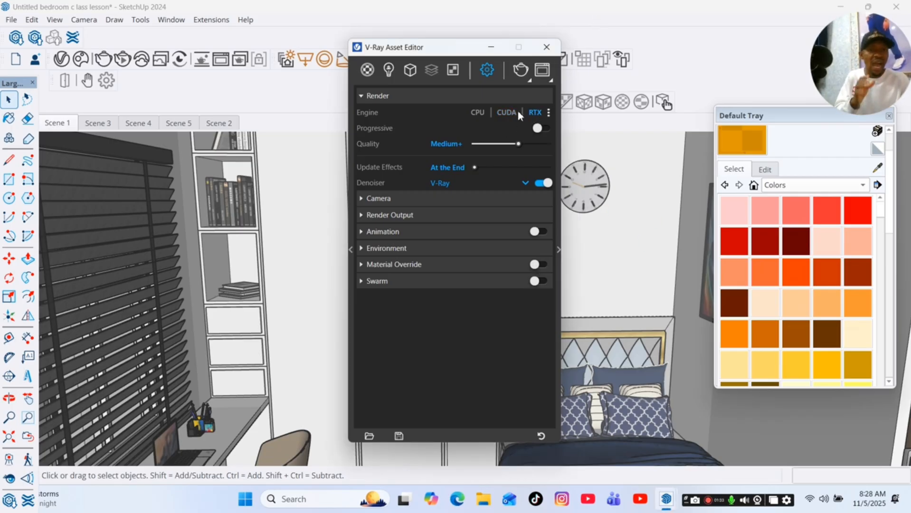
left_click(549, 113)
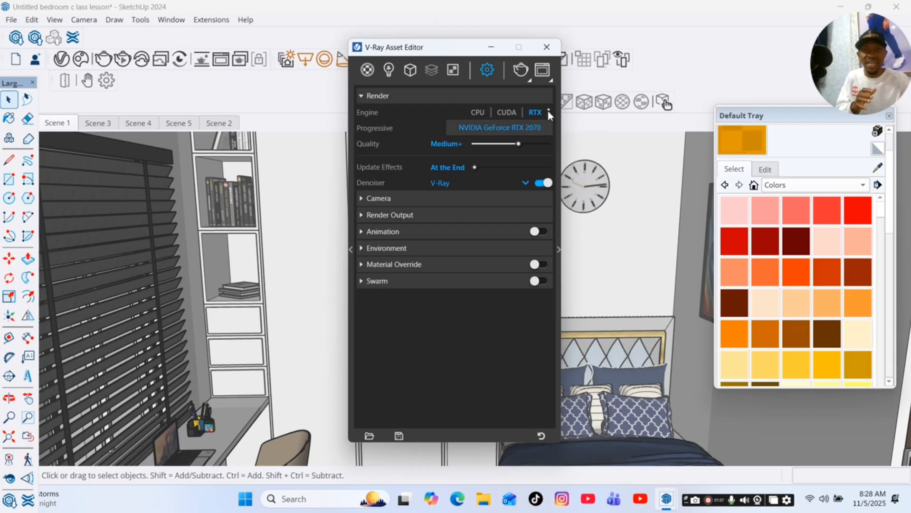
left_click(494, 129)
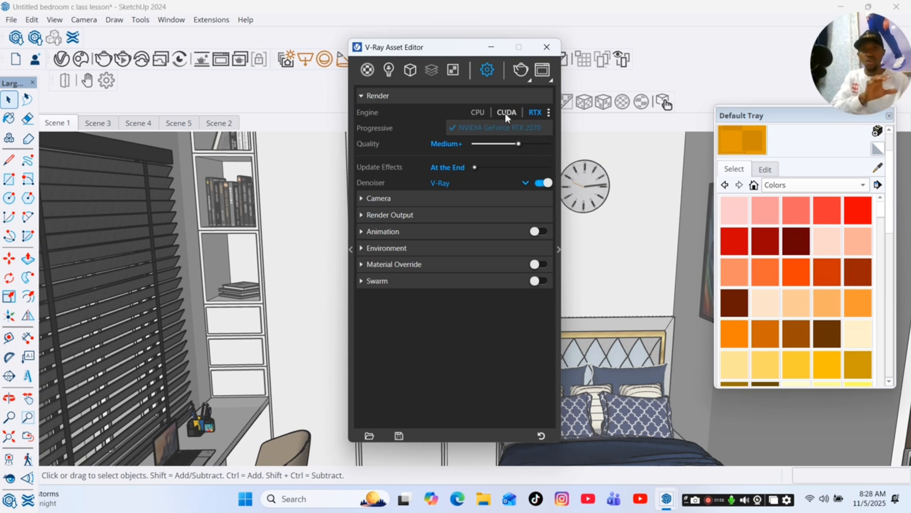
left_click(444, 113)
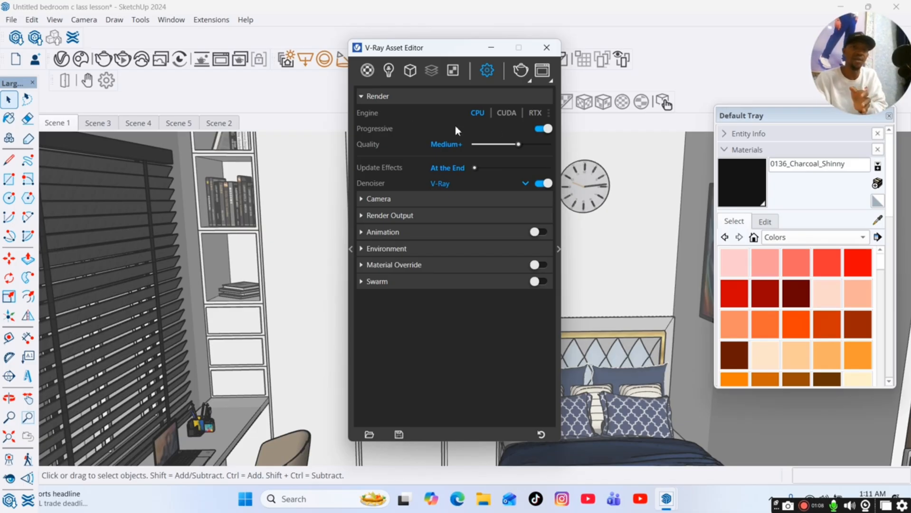
Render the current view with V-Ray, stop the render, and close the frame buffer.
left_click(528, 81)
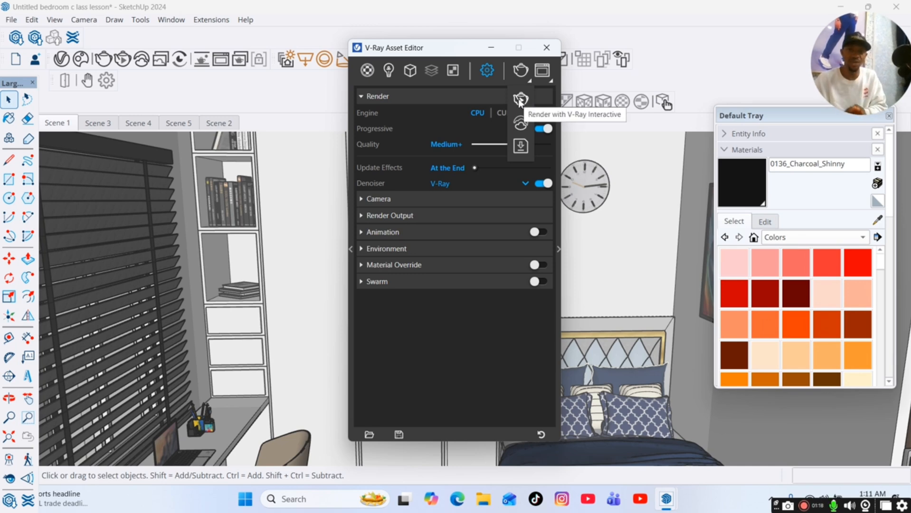
left_click(521, 73)
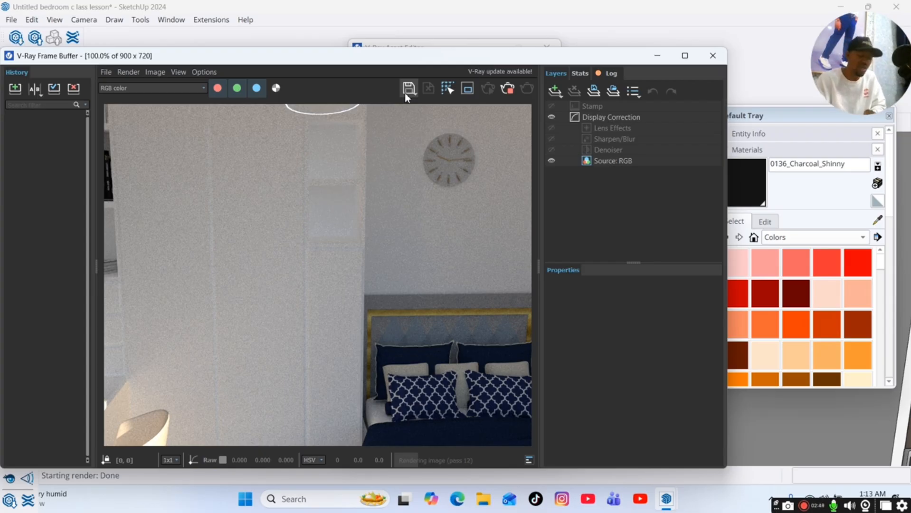
left_click(508, 90)
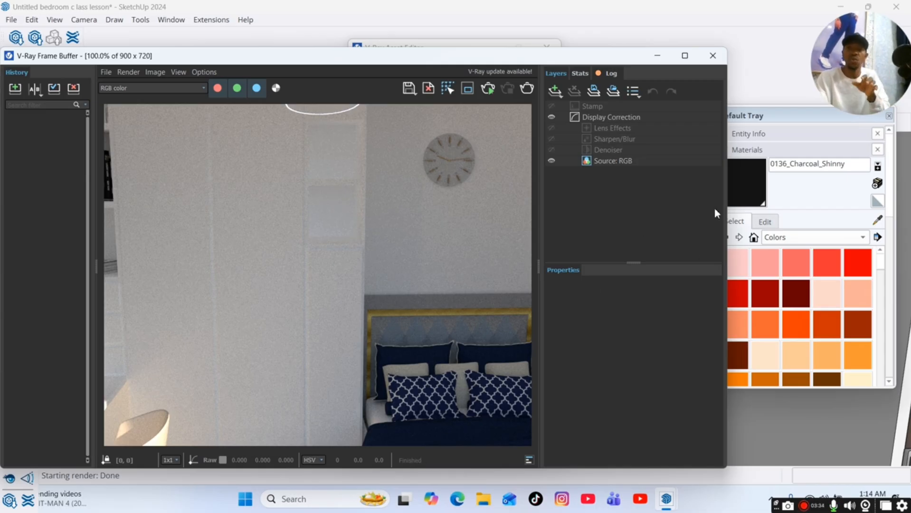
left_click(713, 55)
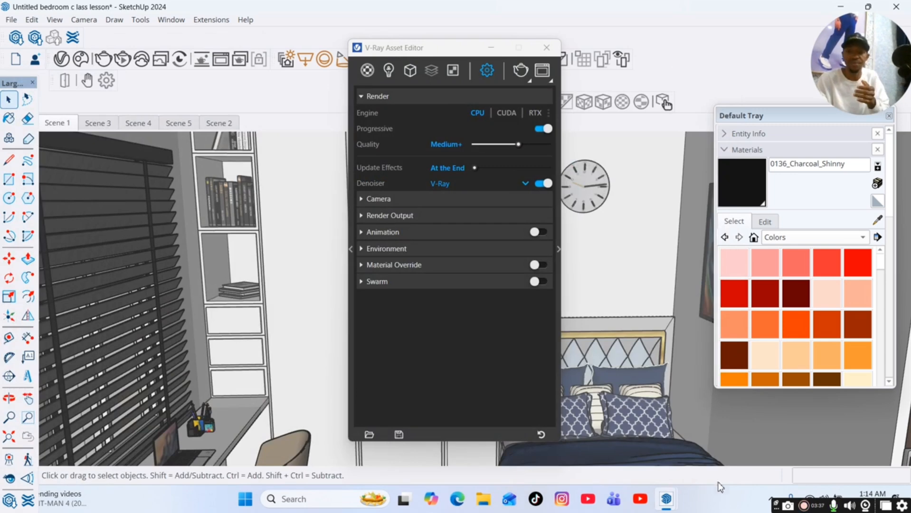
Start an interactive V-Ray render of the current view.
left_click(803, 506)
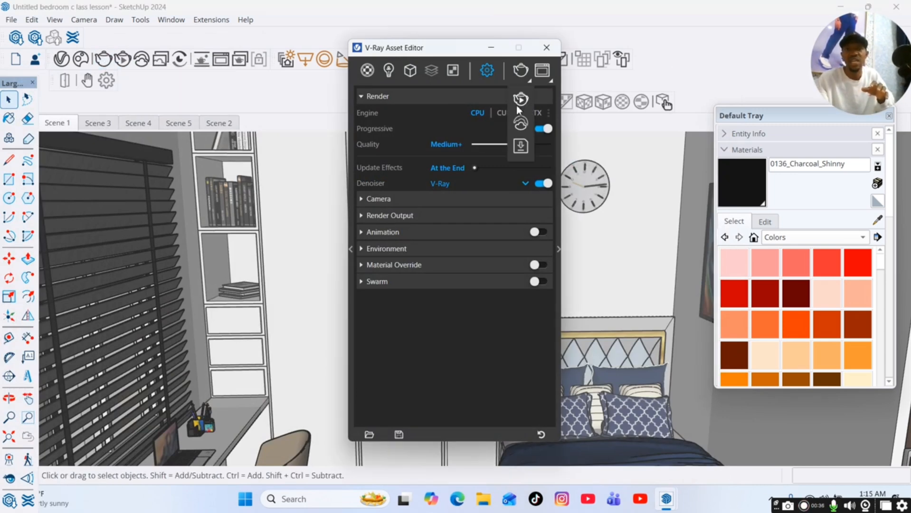
left_click(530, 82)
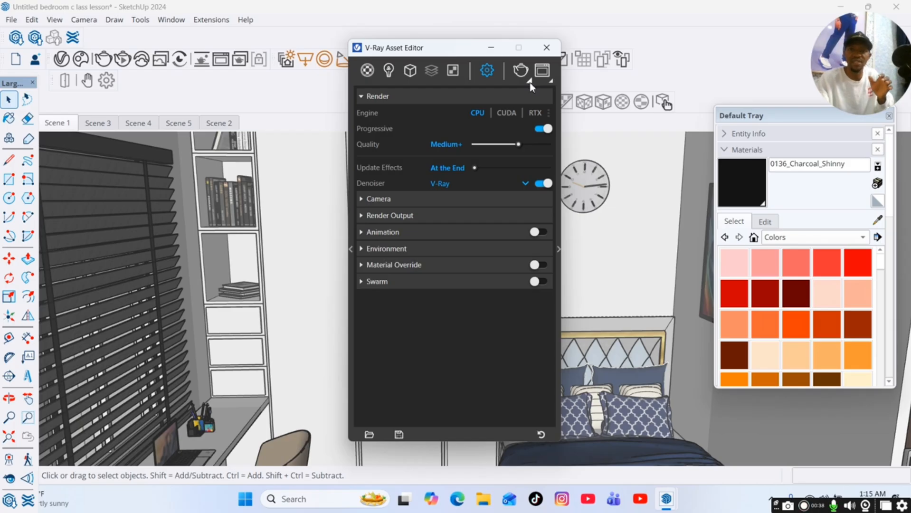
left_click(529, 81)
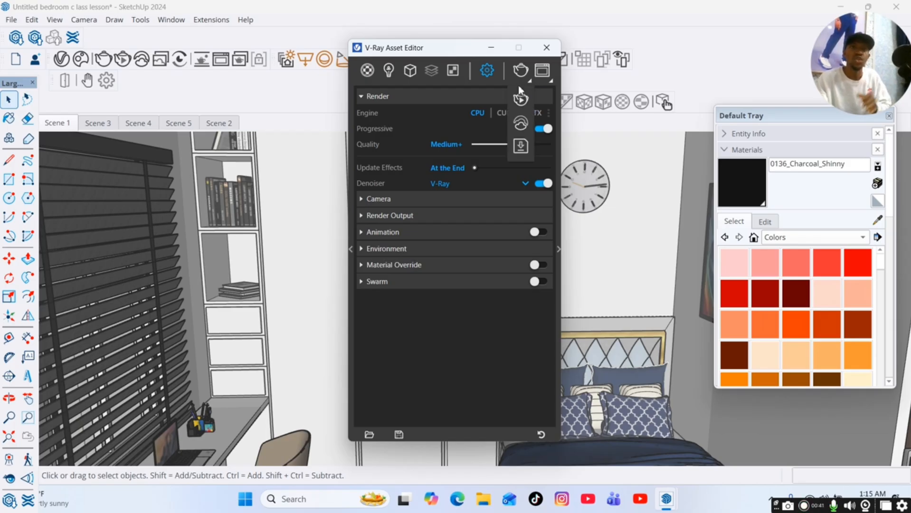
left_click(444, 170)
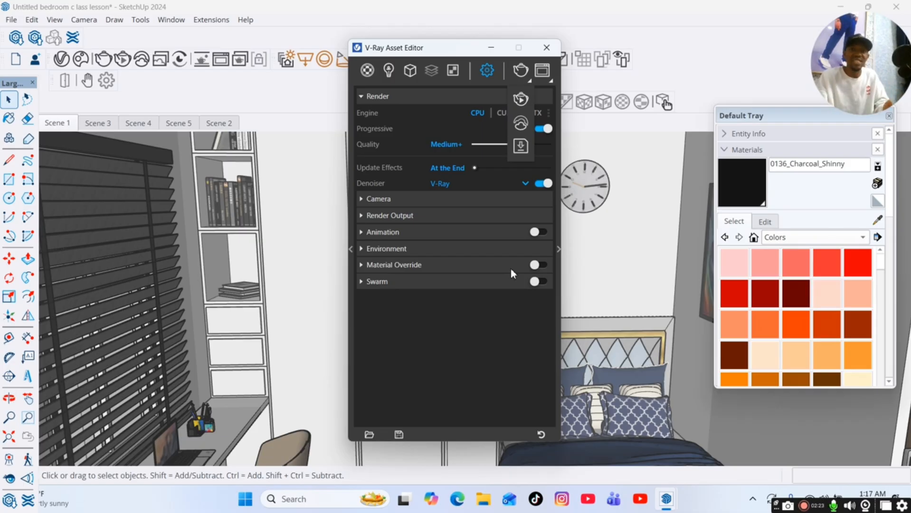
left_click(521, 101)
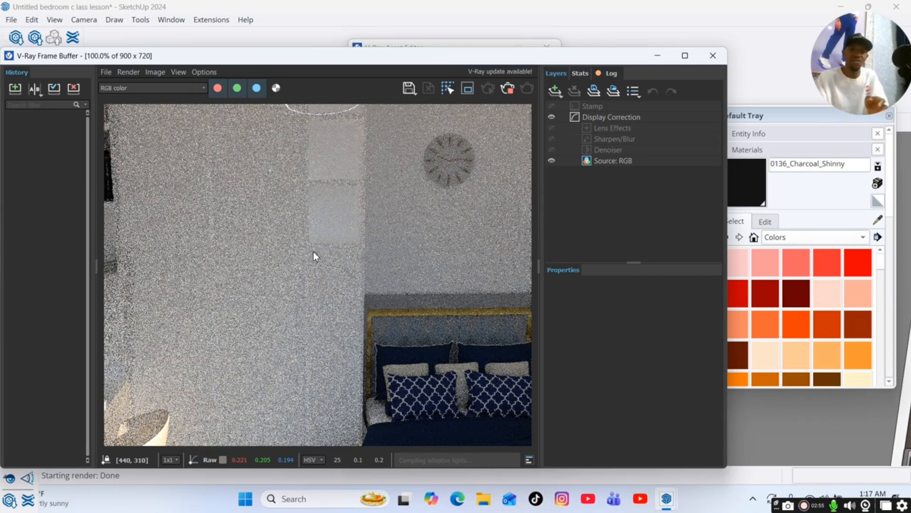
Zoom out of the model while watching the interactive render update.
scroll(782, 431, "down", 2)
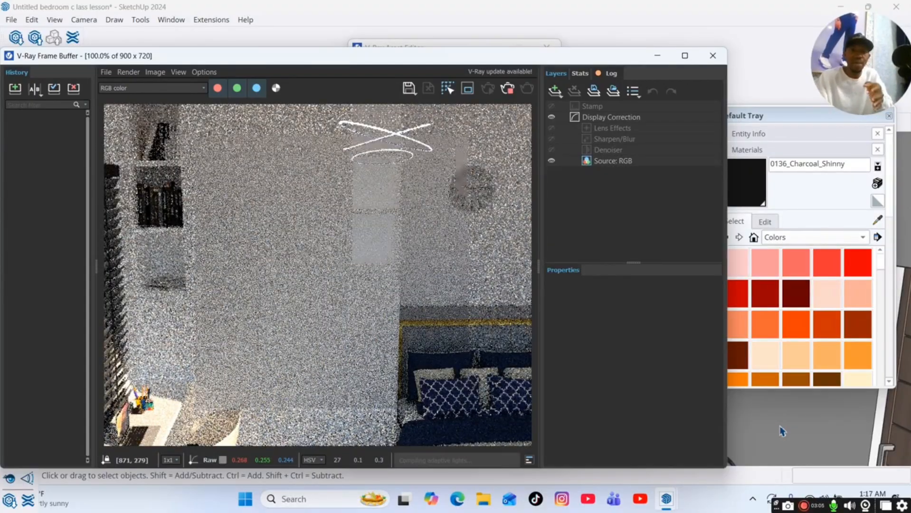
scroll(782, 431, "down", 1)
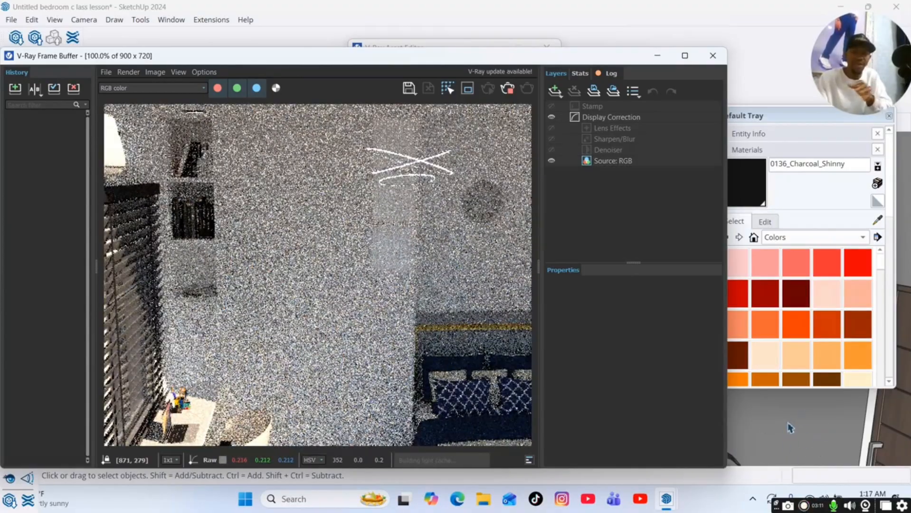
scroll(807, 429, "down", 1)
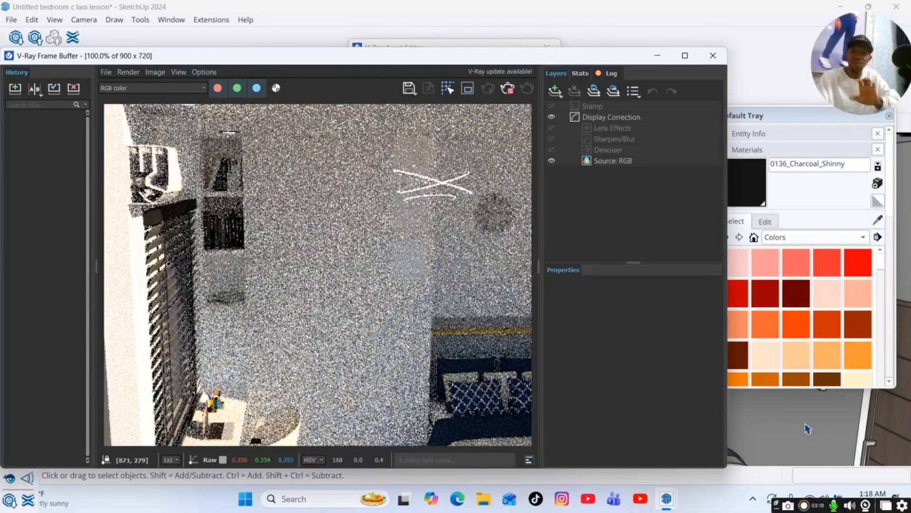
scroll(807, 429, "down", 1)
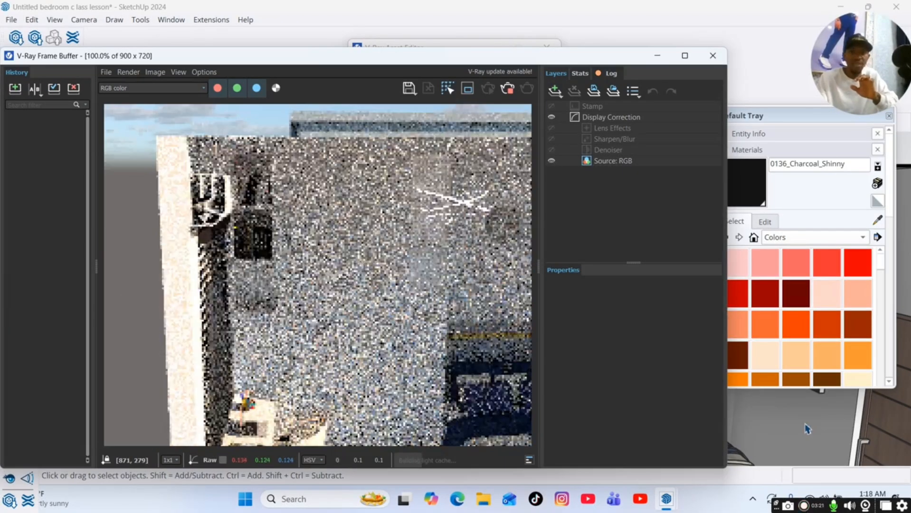
scroll(807, 429, "down", 1)
scroll(808, 429, "down", 1)
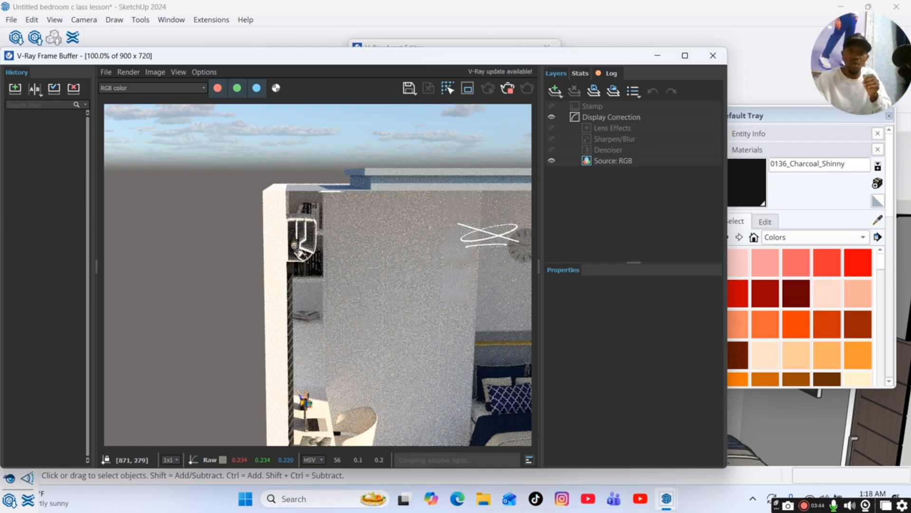
Stop the interactive render, minimize the frame buffer, and return to Scene 1.
left_click(508, 87)
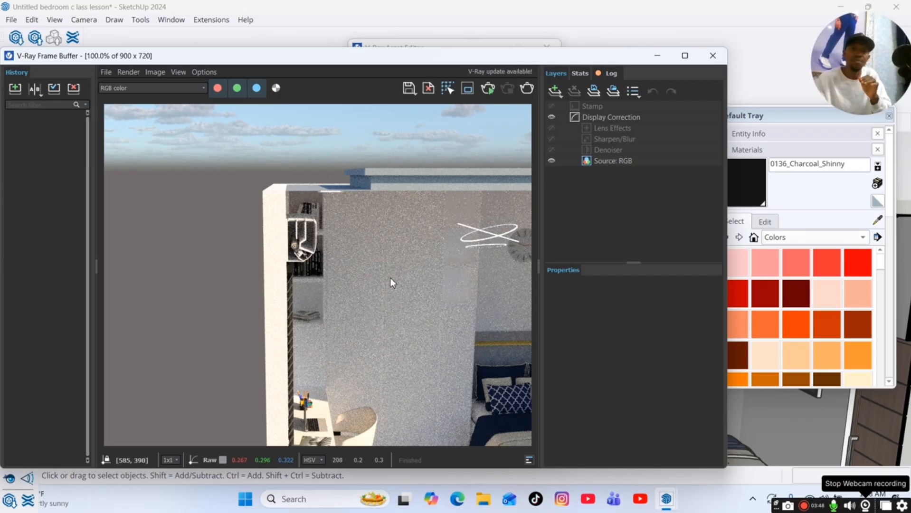
left_click(657, 56)
left_click(59, 123)
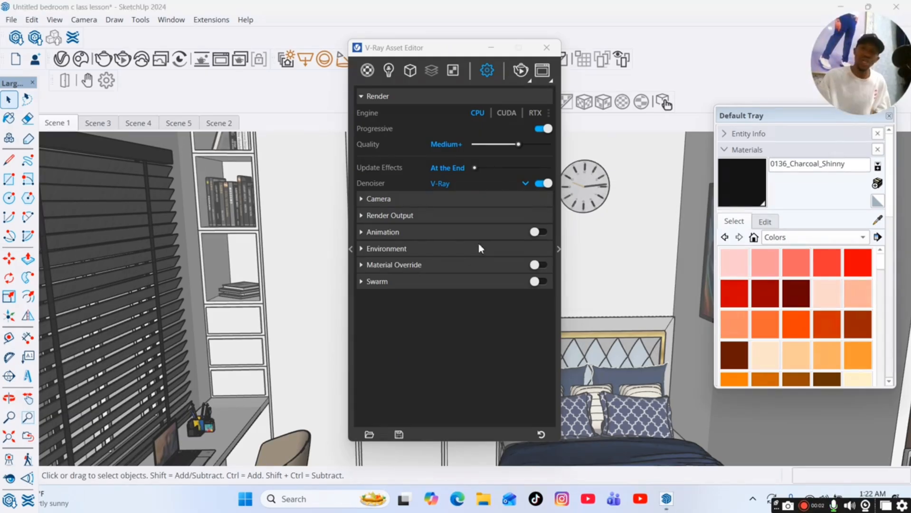
Set the render quality slider to High.
left_click_drag(519, 144, 461, 144)
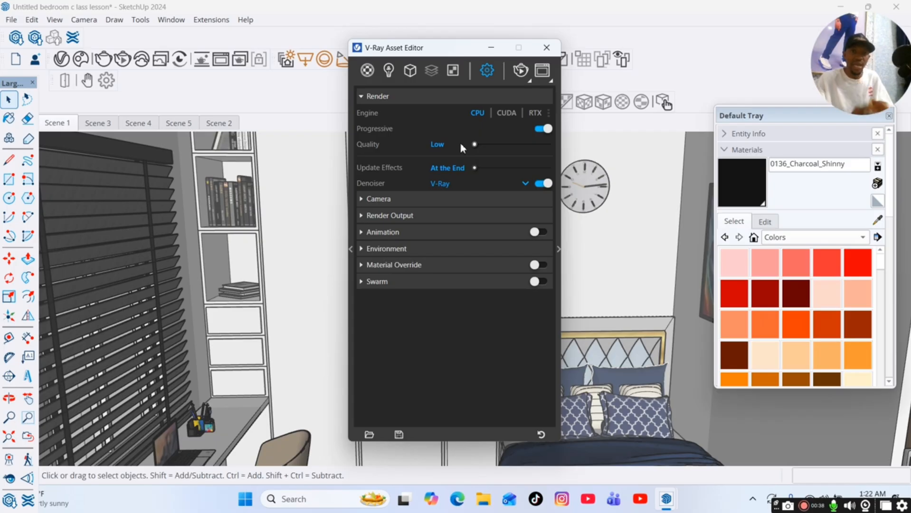
left_click_drag(475, 144, 499, 146)
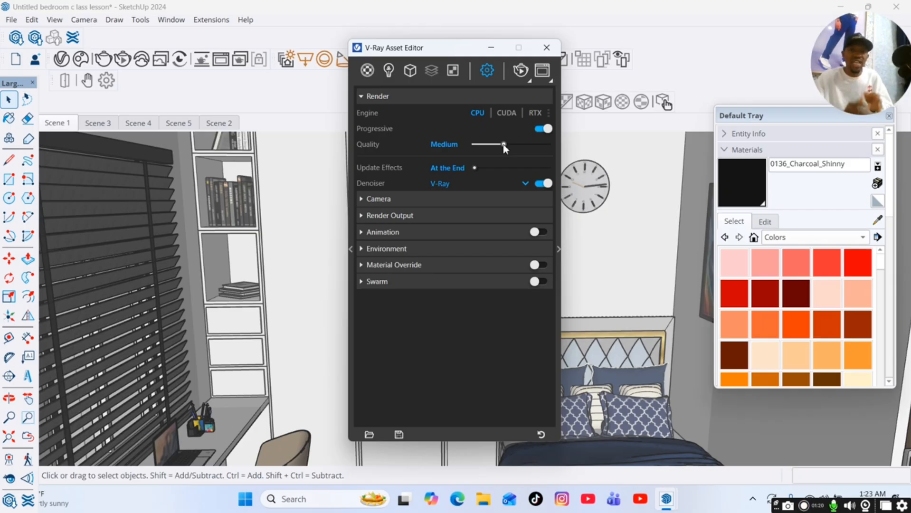
left_click_drag(505, 149, 528, 151)
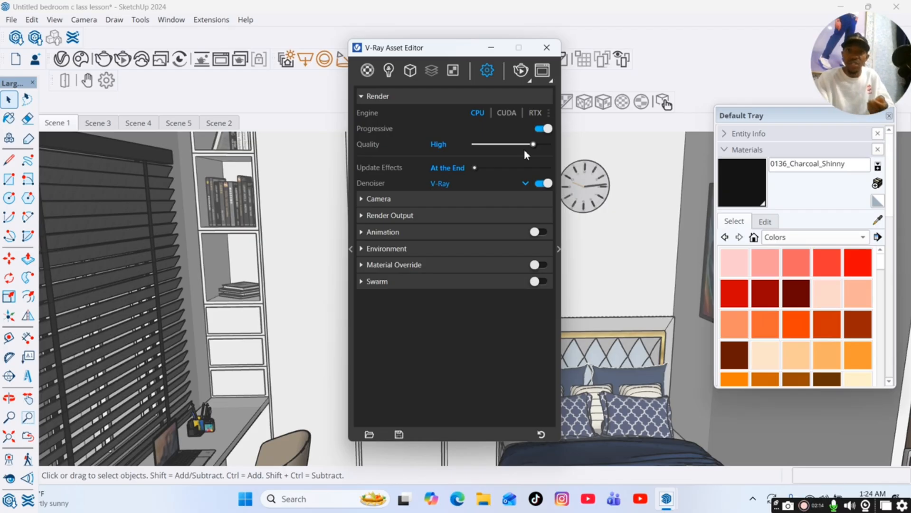
left_click_drag(535, 145, 552, 147)
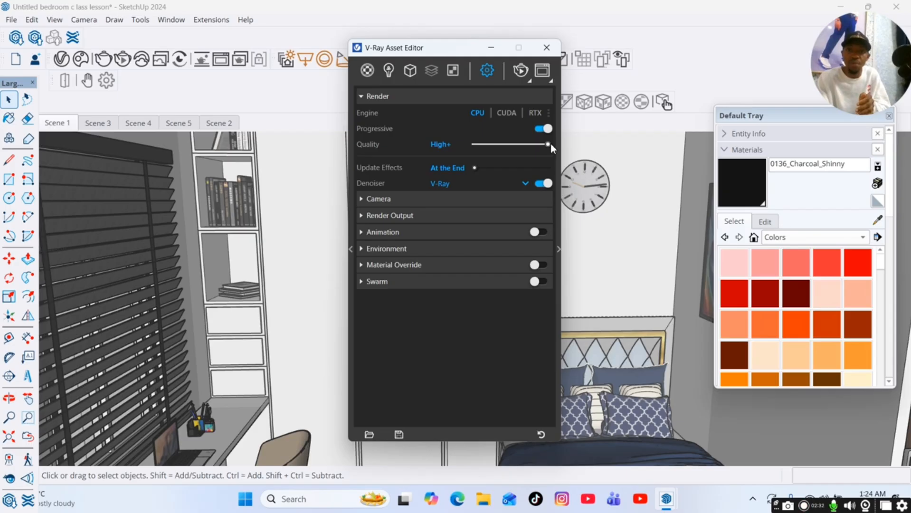
mouse_move(548, 144)
left_mouse_down()
mouse_move(518, 145)
mouse_move(532, 144)
left_mouse_up()
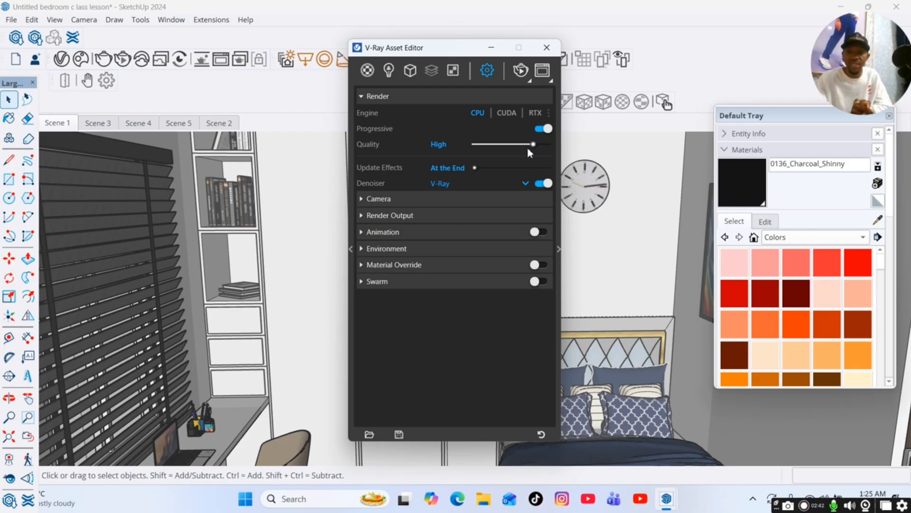
Toggle the V-Ray denoiser and expand the Camera settings.
left_click(543, 183)
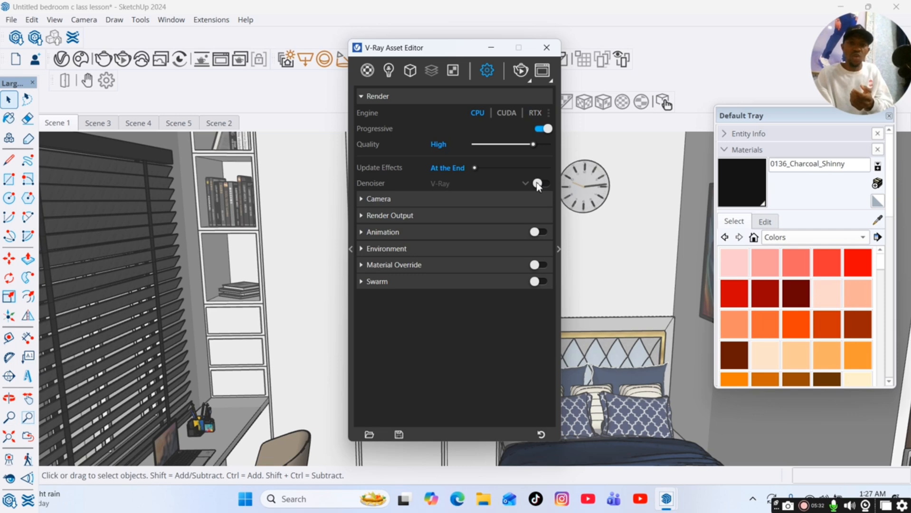
left_click(475, 204)
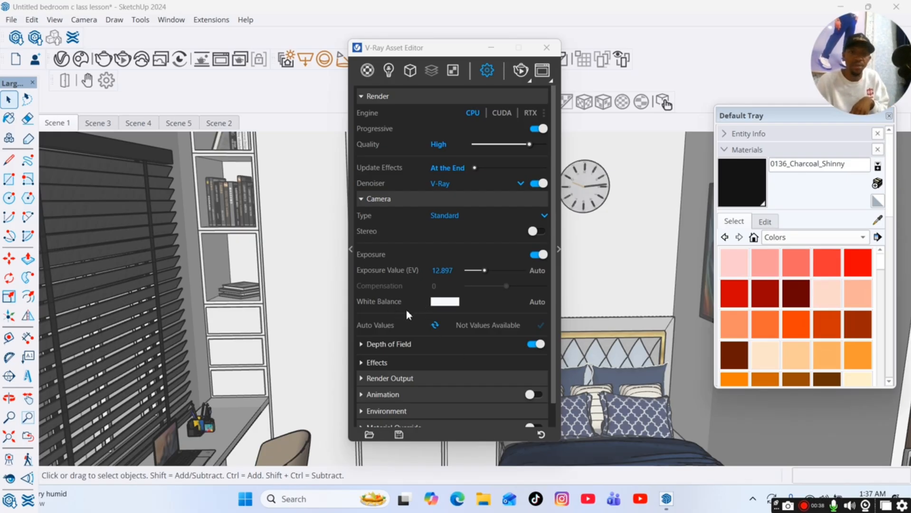
mouse_move(411, 309)
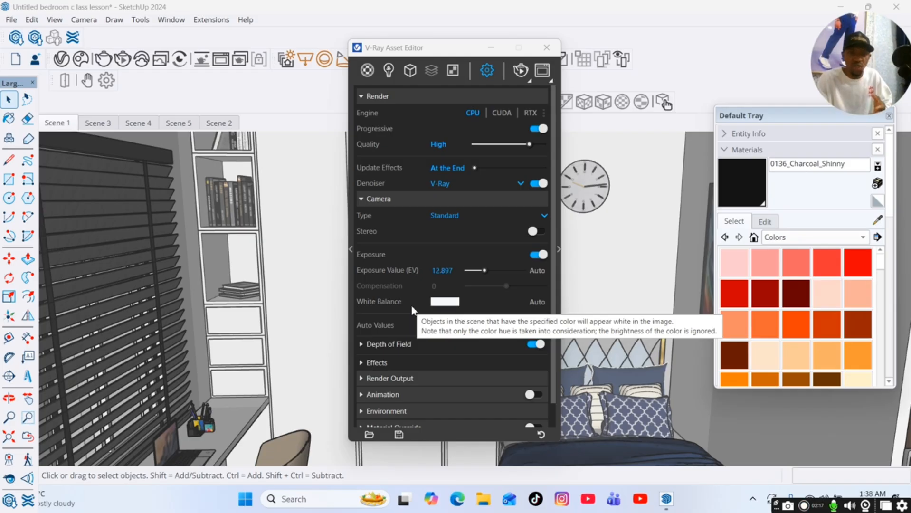
Start an interactive render and zoom out of the view.
left_click(521, 71)
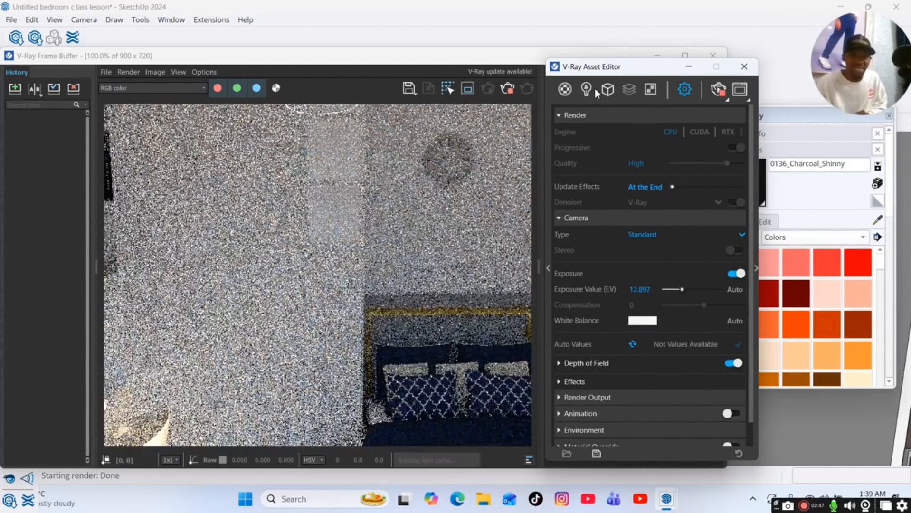
scroll(827, 428, "down", 1)
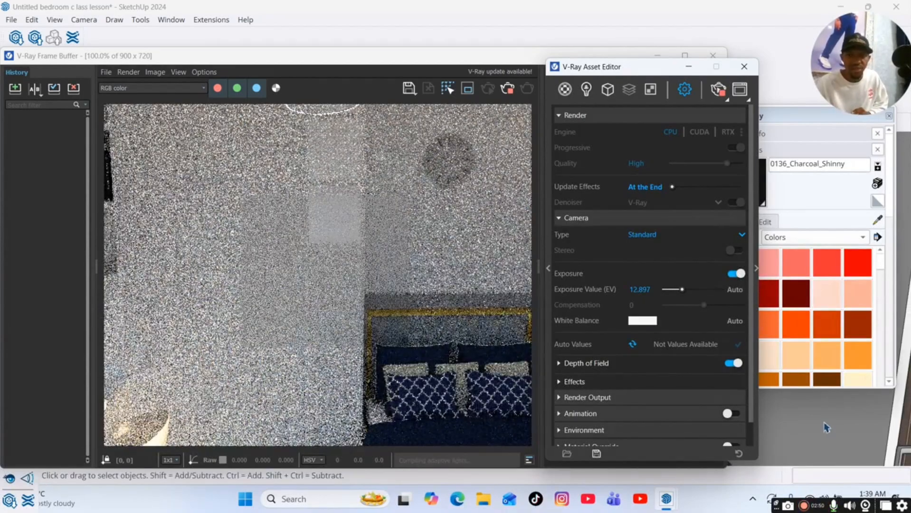
scroll(826, 428, "down", 1)
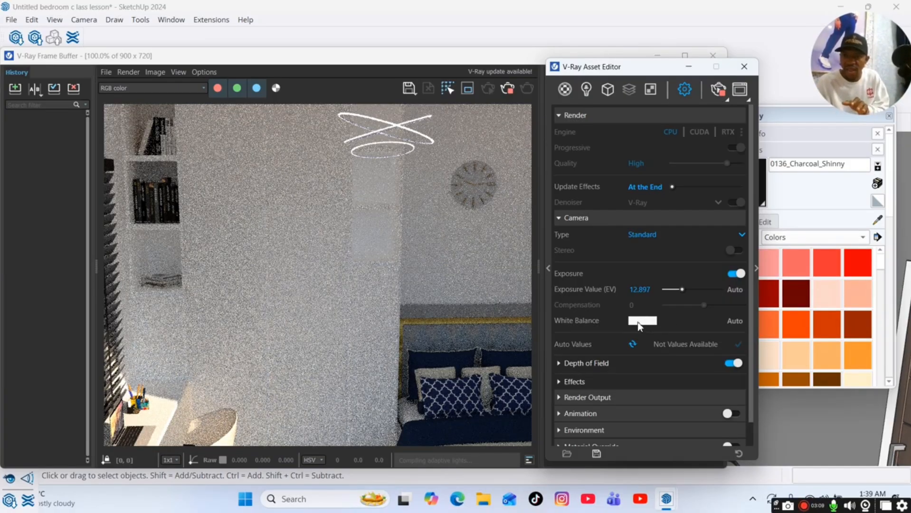
Open the camera white balance color picker and set its Kelvin temperature to 7000.
left_click(641, 323)
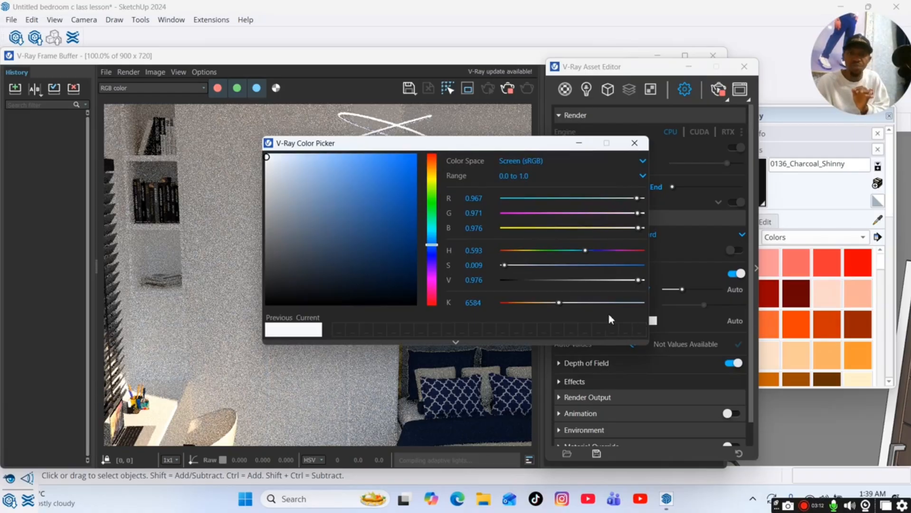
left_click_drag(420, 146, 628, 116)
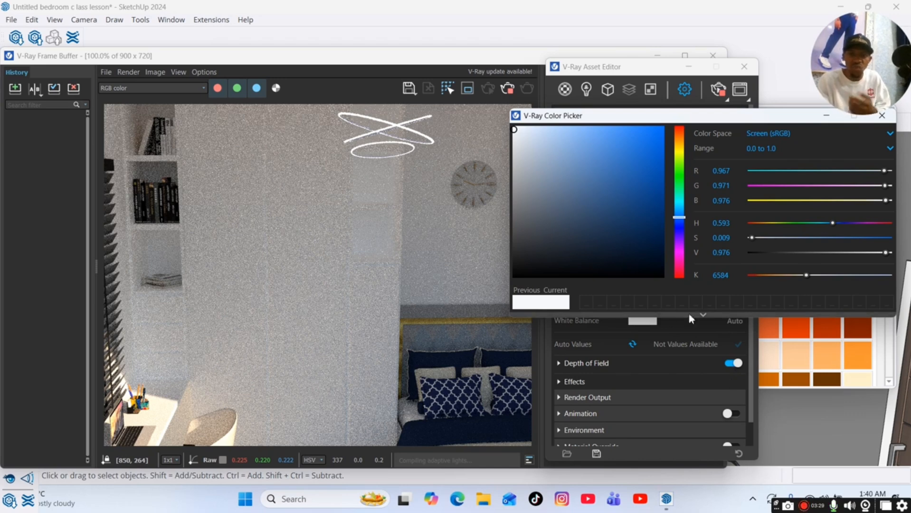
double_click(715, 276)
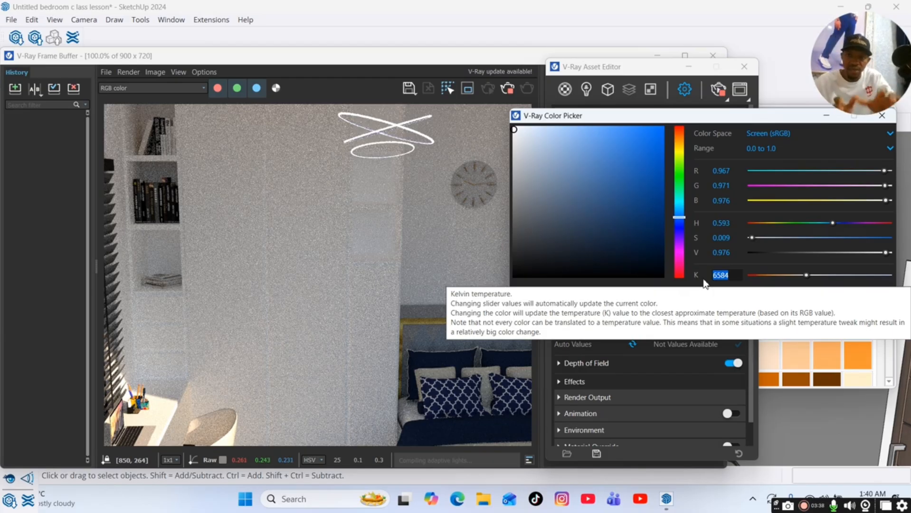
type("7000")
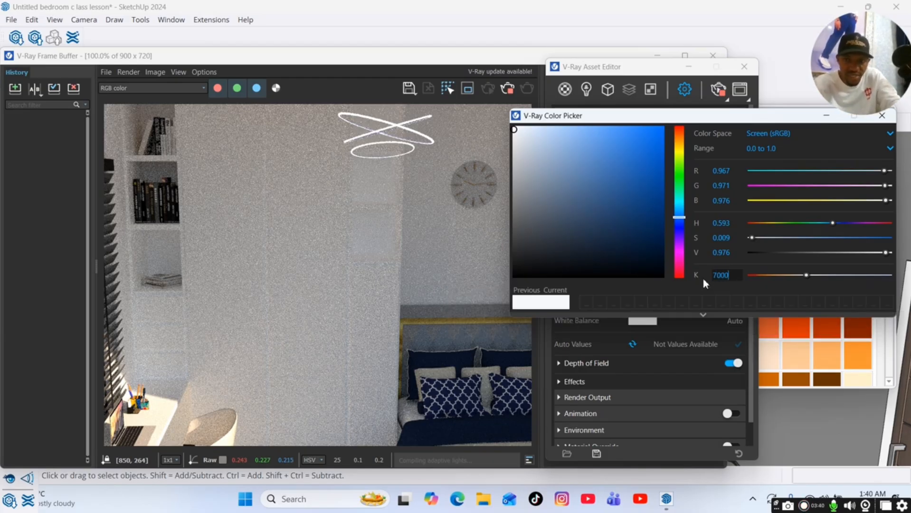
key("Return")
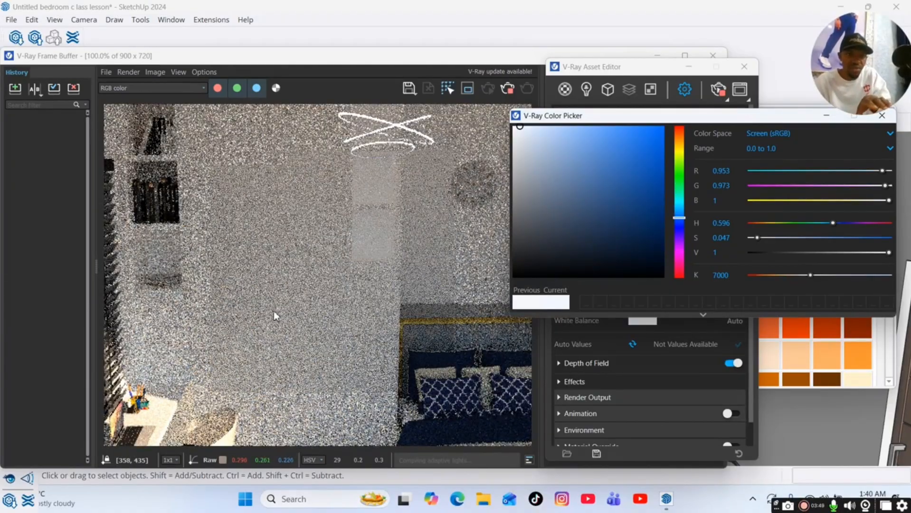
Try different white balance tints by picking various hues and shades in the color picker.
left_click_drag(553, 133, 561, 133)
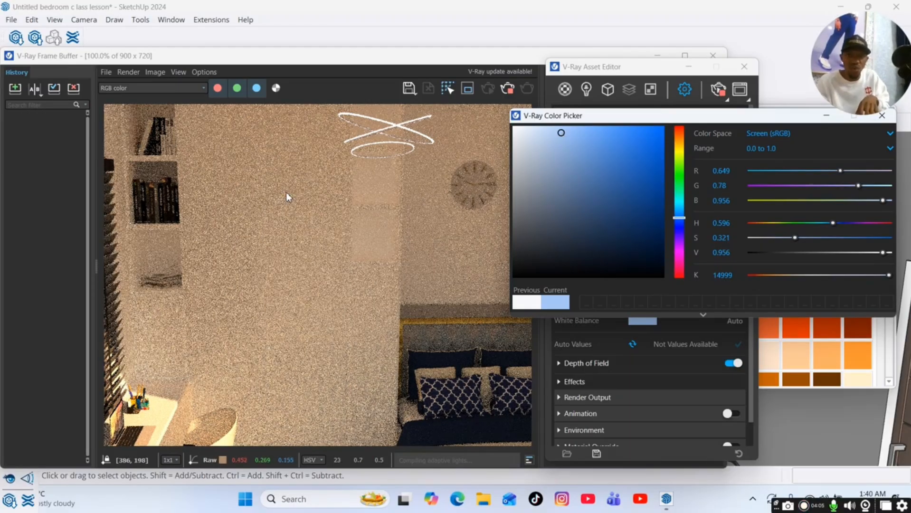
left_click(515, 128)
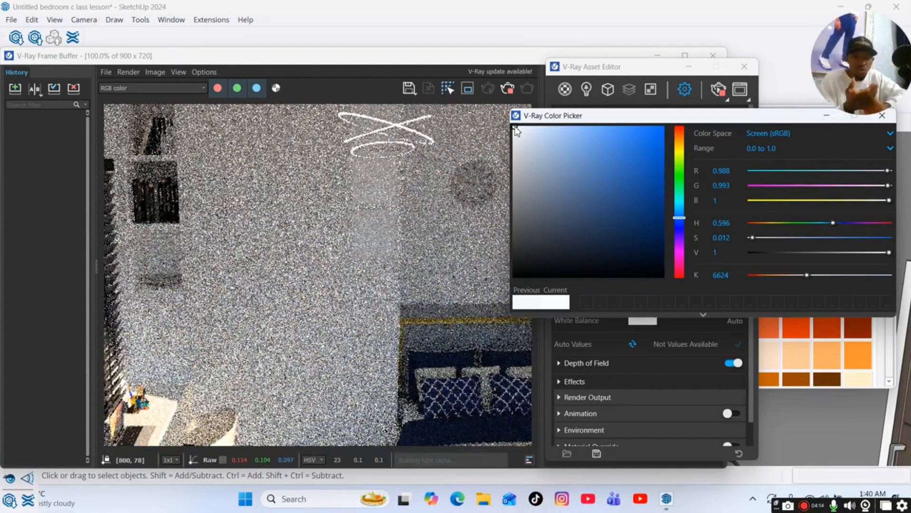
left_click(680, 141)
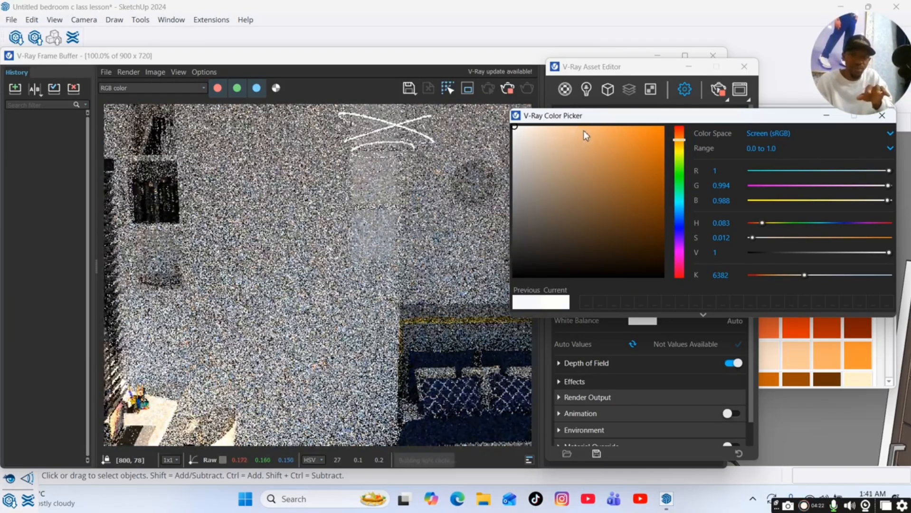
left_click(584, 130)
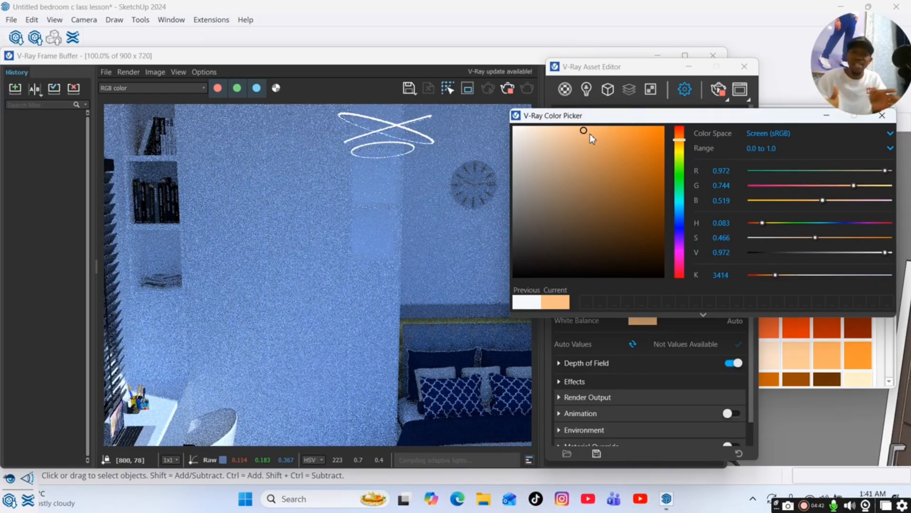
left_click(679, 174)
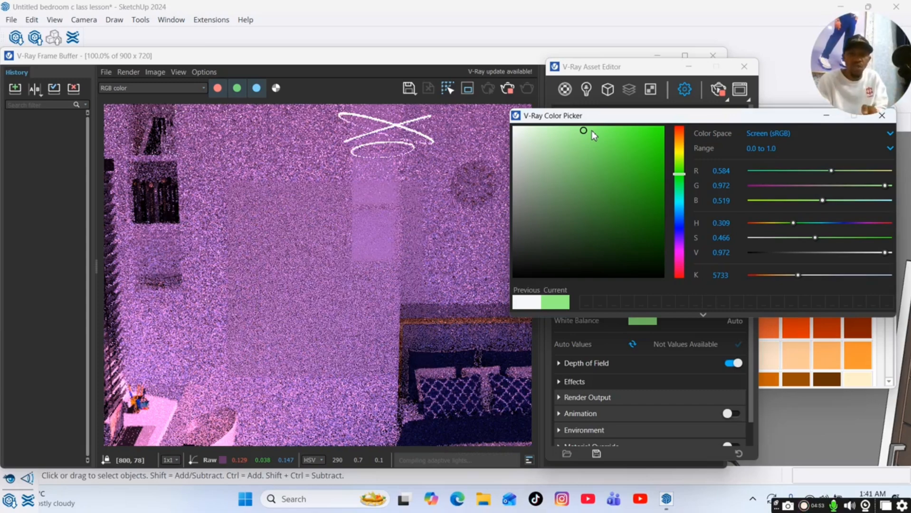
left_click(680, 269)
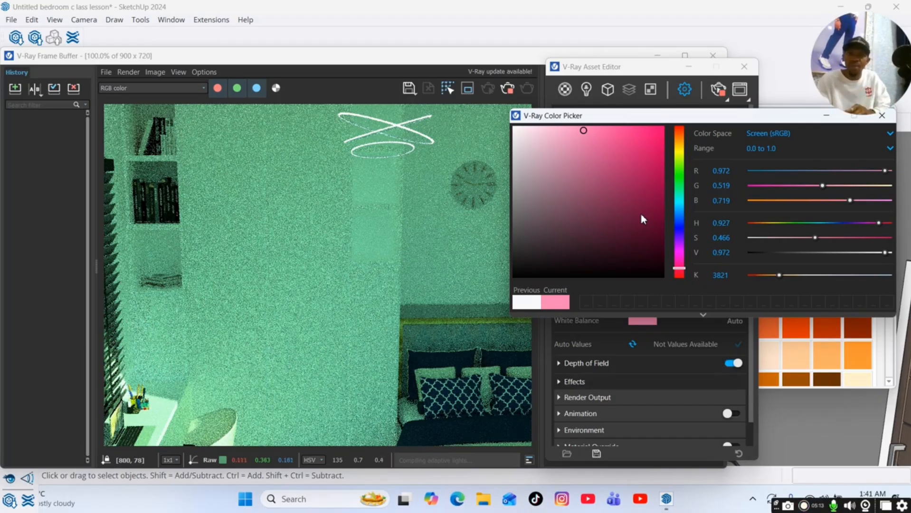
Reopen the white balance color picker, set it back to near-white, and close the picker.
left_click(683, 89)
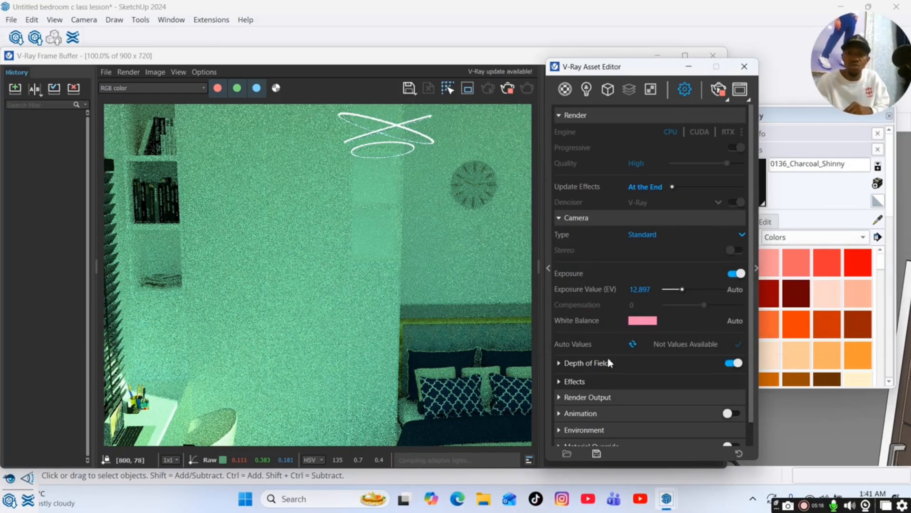
left_click(639, 321)
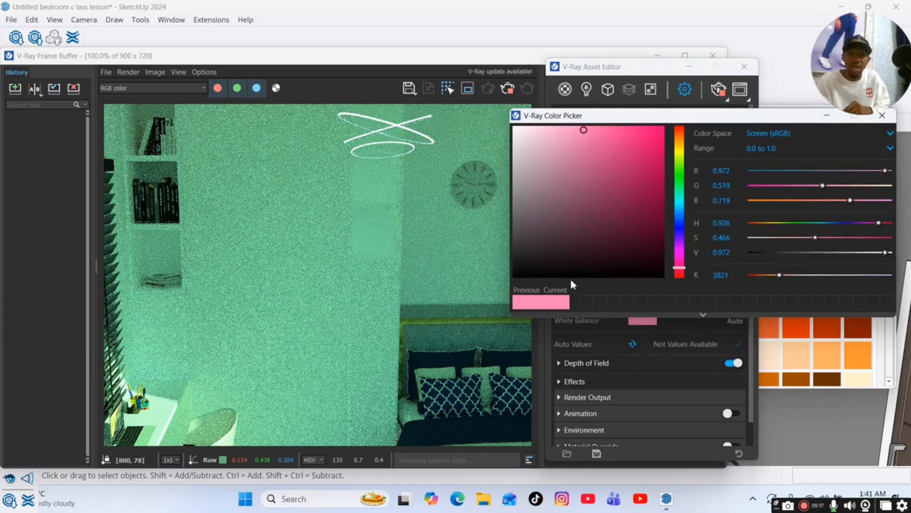
left_click(680, 207)
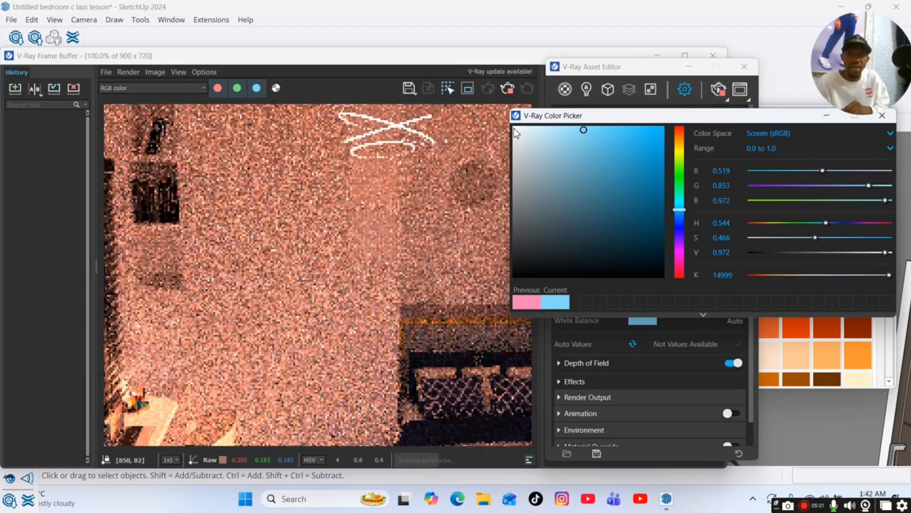
left_click(513, 128)
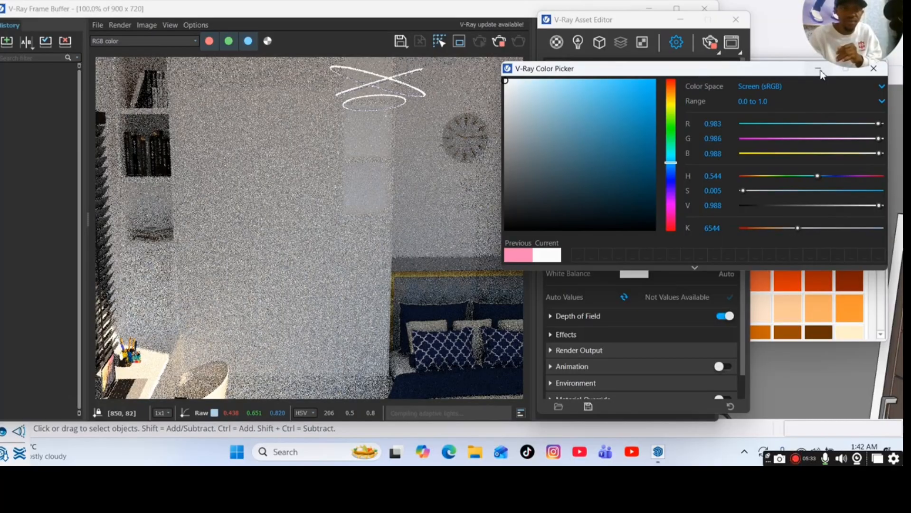
left_click(818, 70)
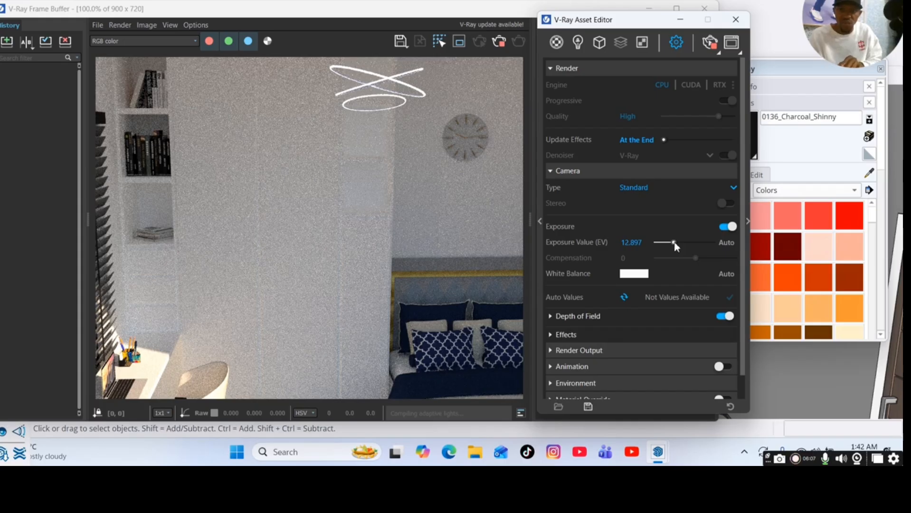
Adjust the camera exposure value to about 12.24 EV and collapse the Camera settings.
left_click_drag(674, 243, 704, 243)
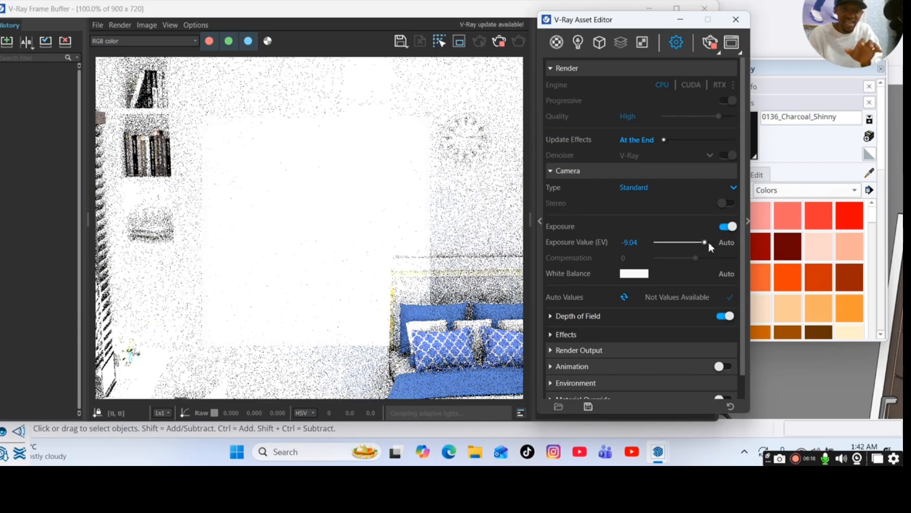
left_click_drag(707, 242, 675, 244)
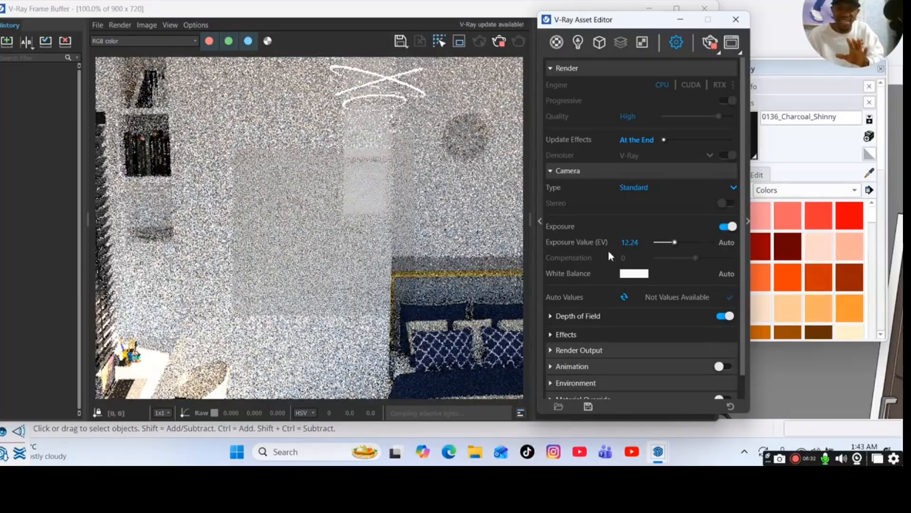
left_click(579, 171)
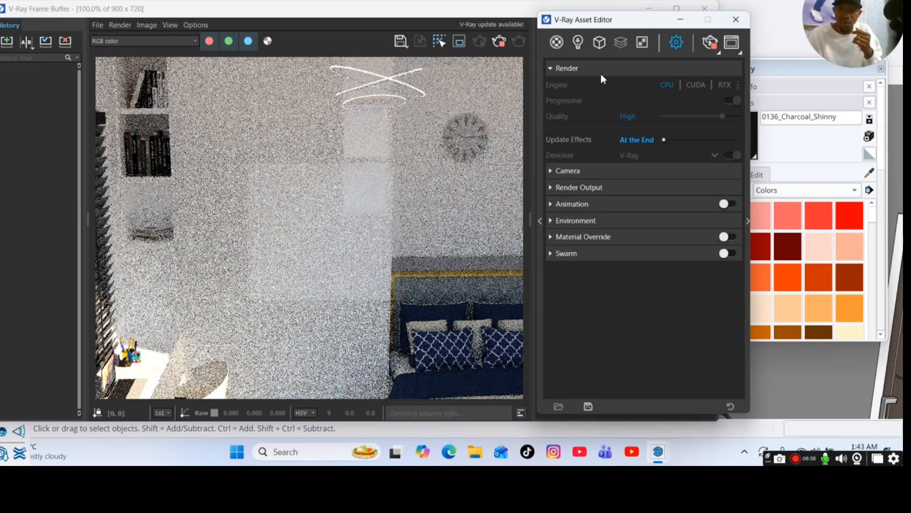
Expand the Render Output settings and turn on Safe Frame.
left_click(590, 188)
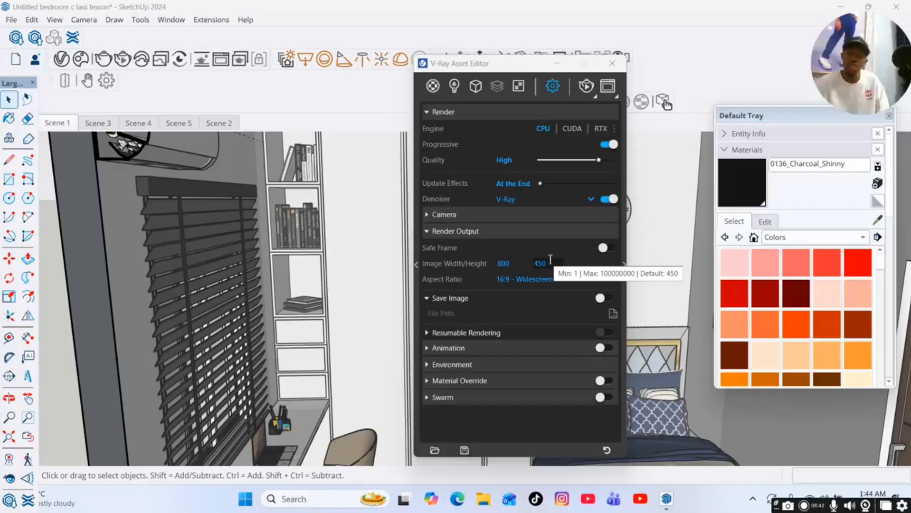
left_click(529, 235)
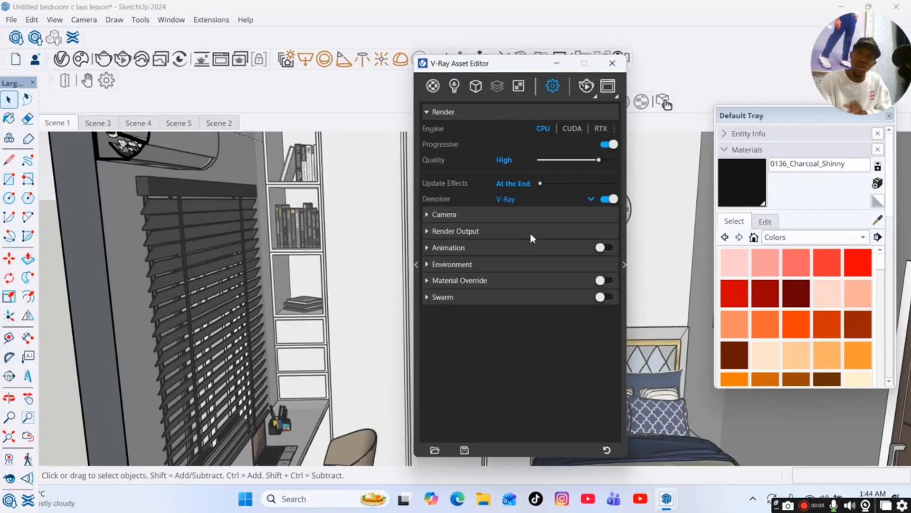
left_click(530, 236)
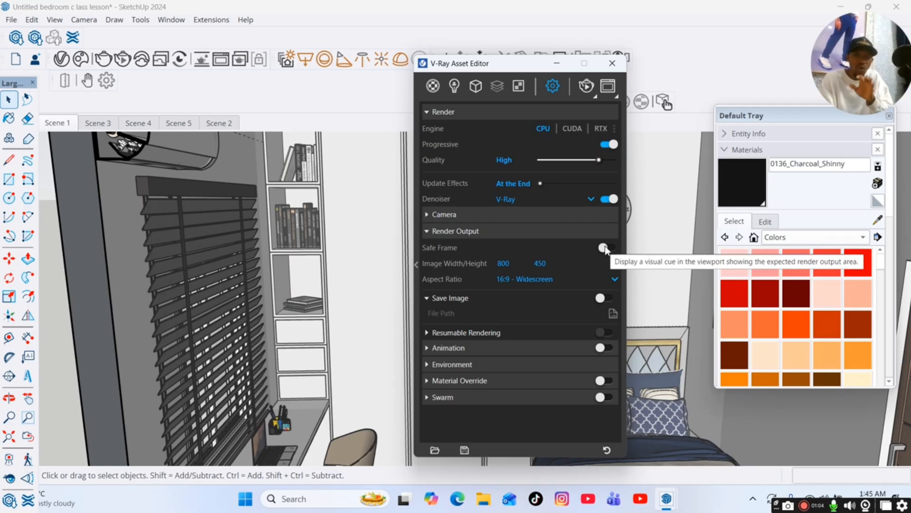
left_click(604, 247)
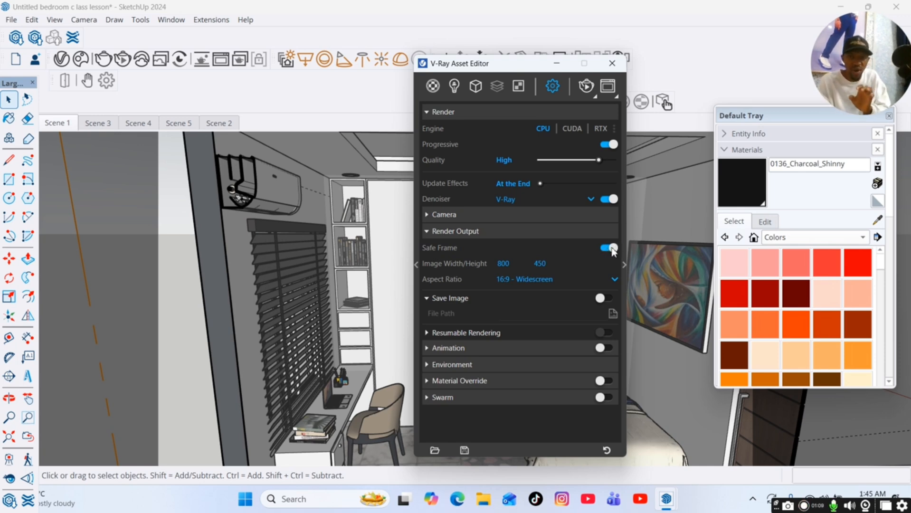
left_click(611, 248)
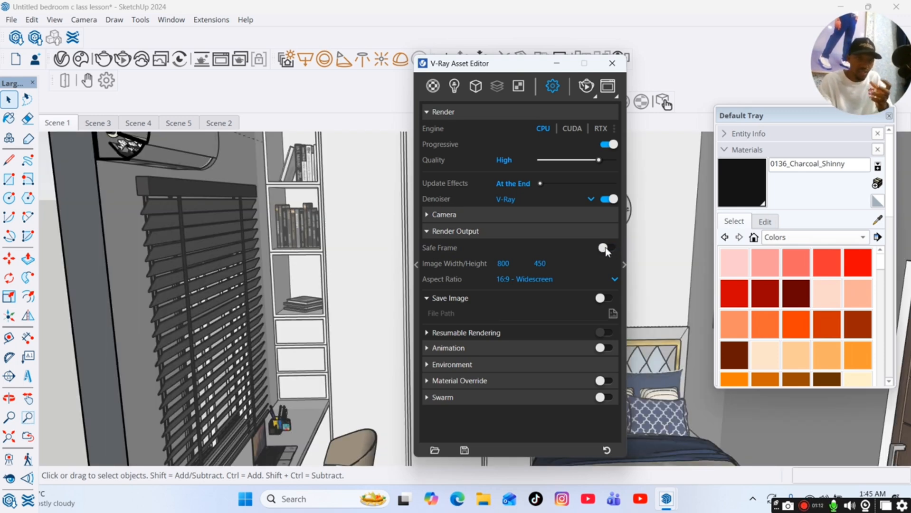
left_click(607, 249)
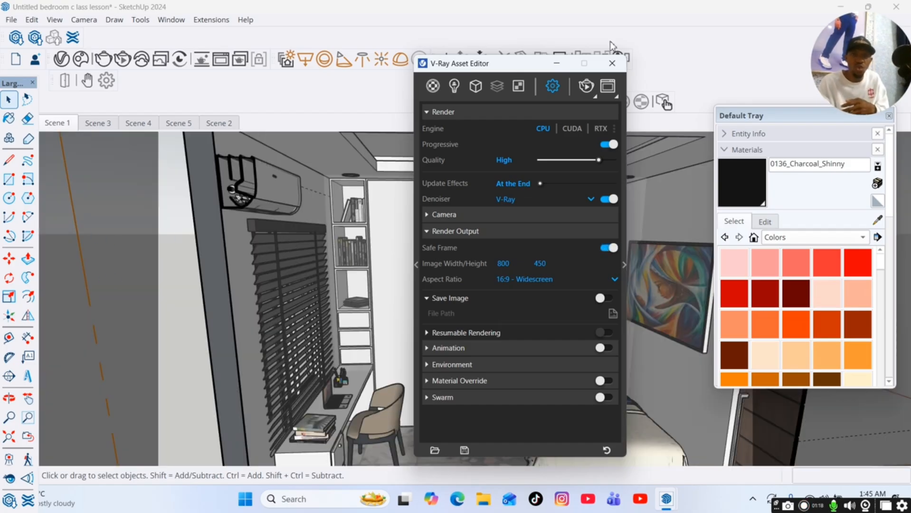
Close the V-Ray Asset Editor and the Default Tray, and return to Scene 1.
left_click_drag(529, 67, 837, 79)
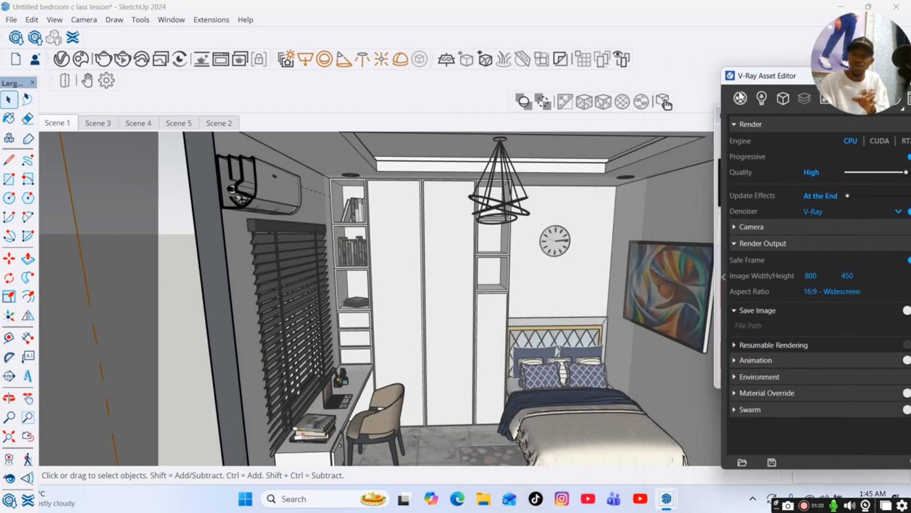
left_click_drag(755, 79, 609, 102)
left_click(716, 103)
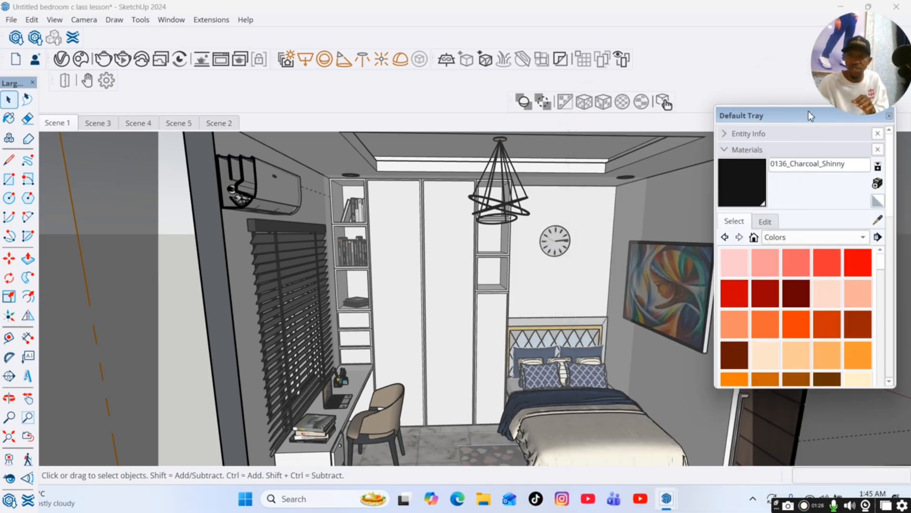
left_click_drag(809, 115, 739, 128)
left_click(817, 127)
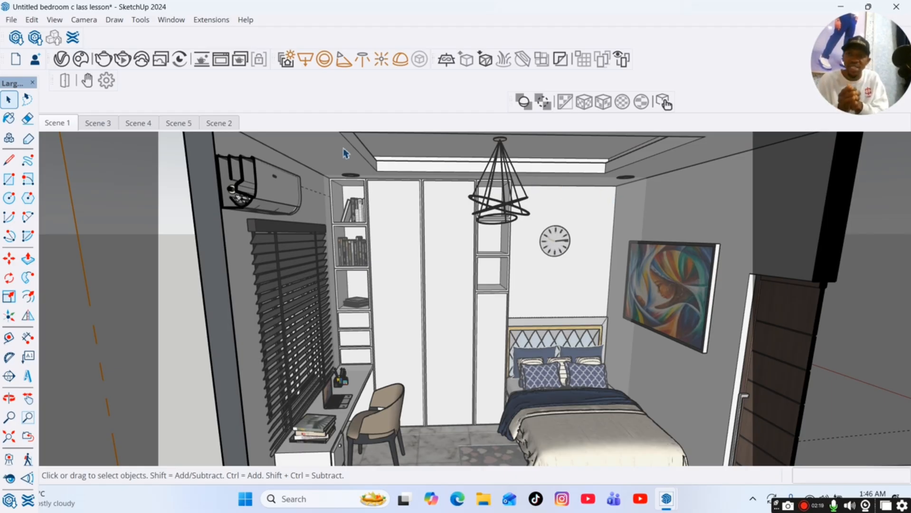
left_click(58, 124)
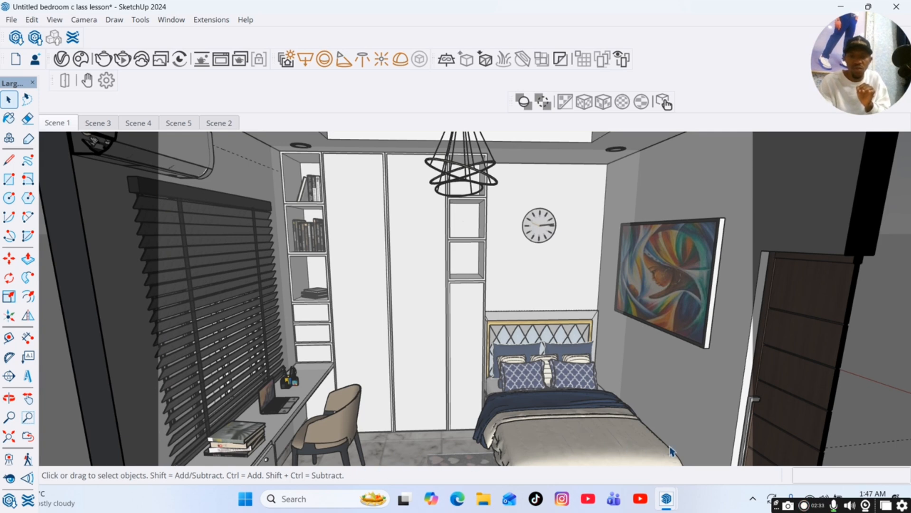
right_click(661, 172)
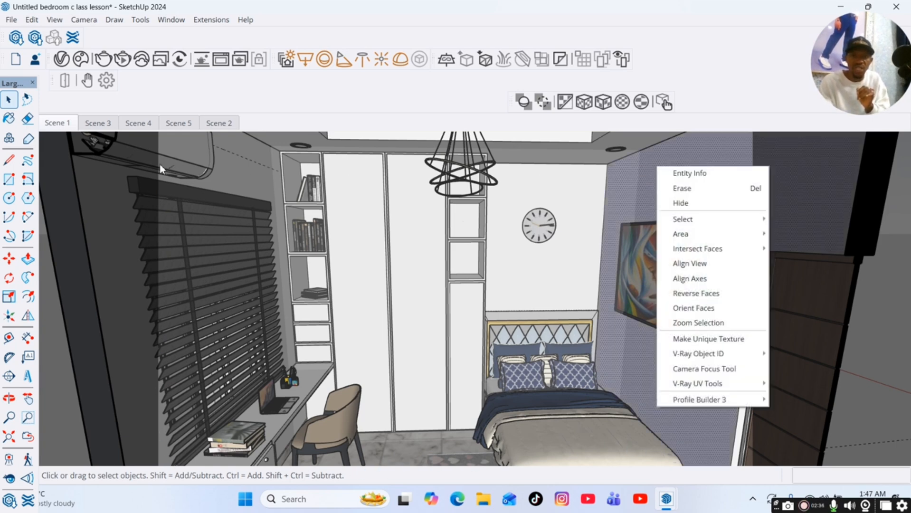
left_click(289, 299)
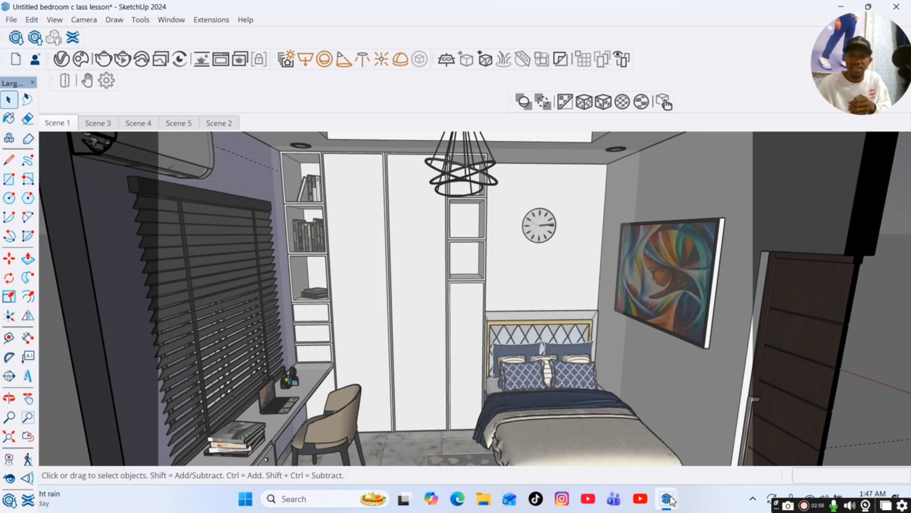
Reopen the V-Ray Asset Editor and set the render output image width to 1400.
mouse_move(670, 499)
left_click(731, 428)
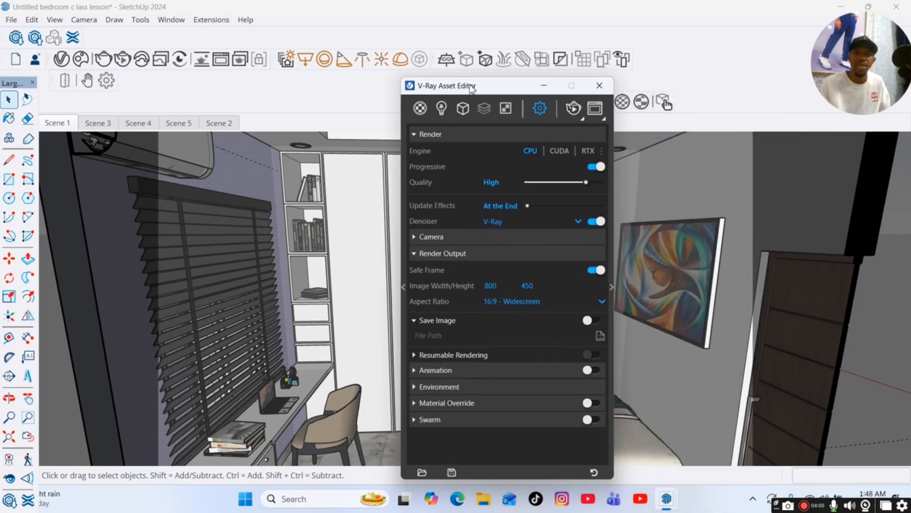
left_click_drag(471, 87, 422, 81)
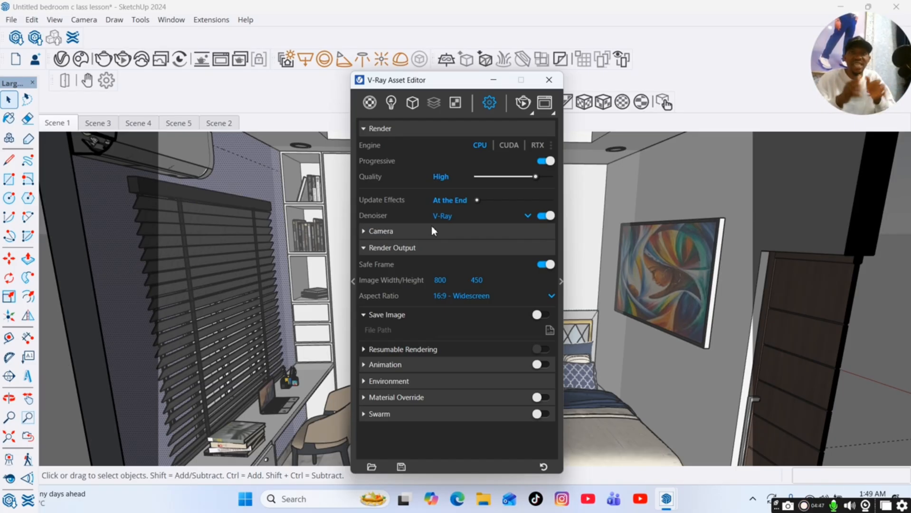
left_click(442, 280)
type("1400")
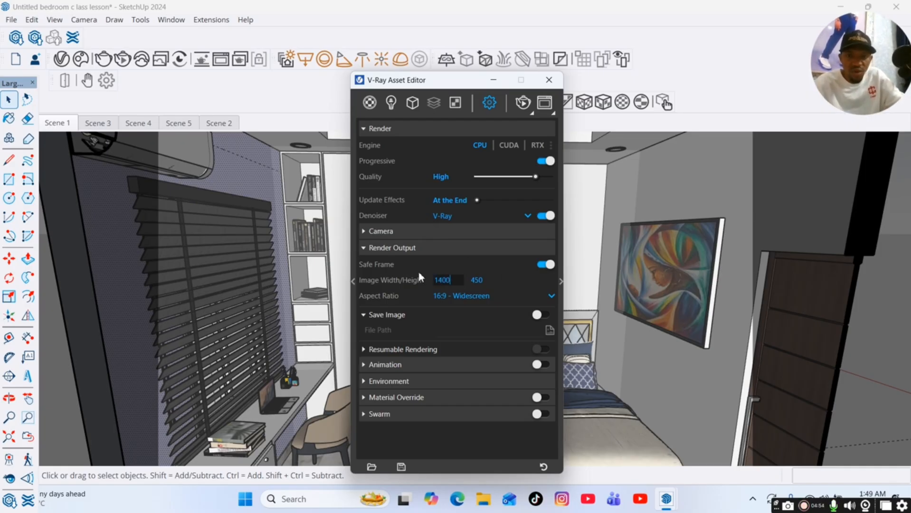
key("Return")
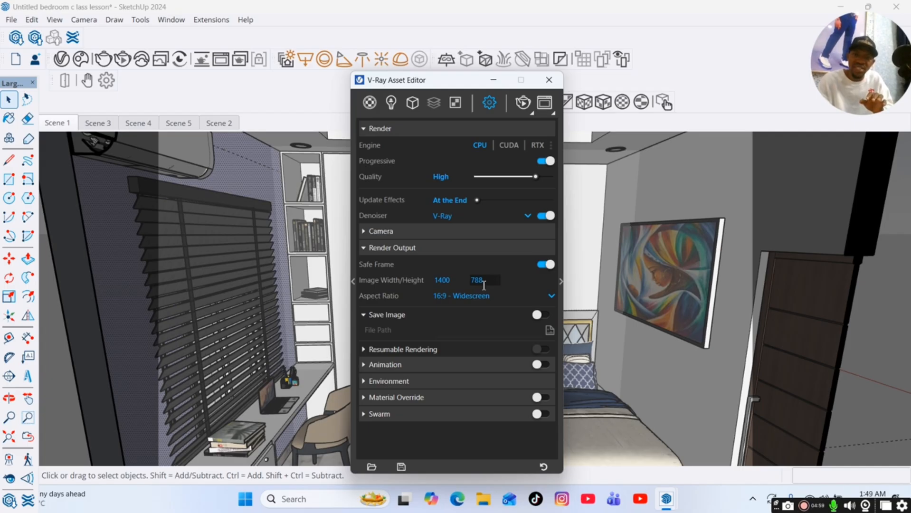
Set the render output image width to 800.
double_click(442, 281)
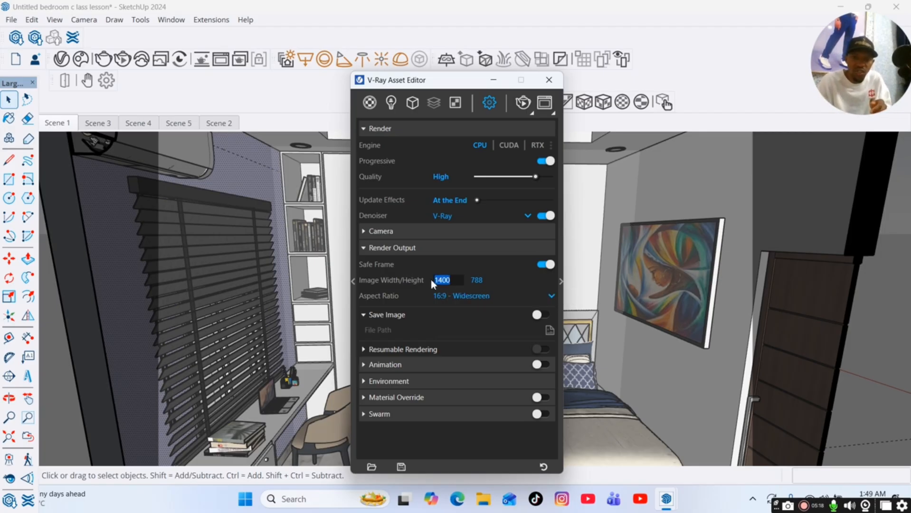
type("800")
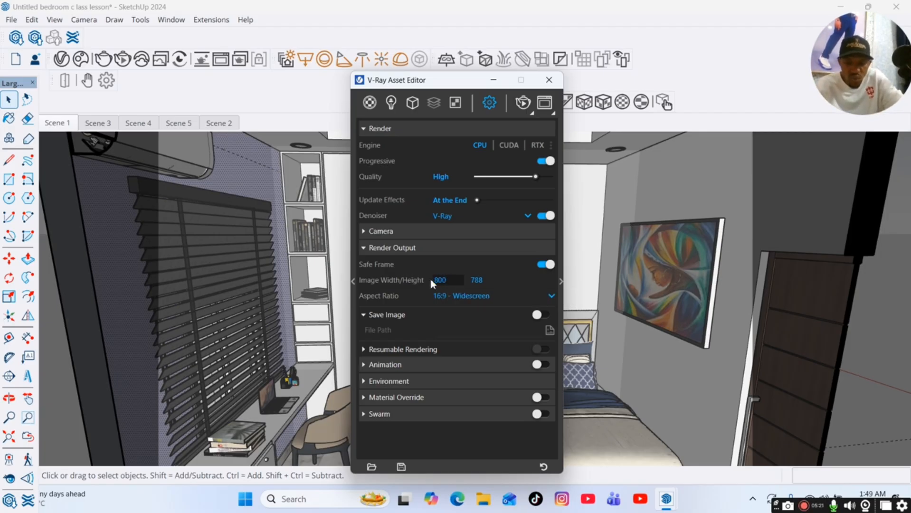
key("Return")
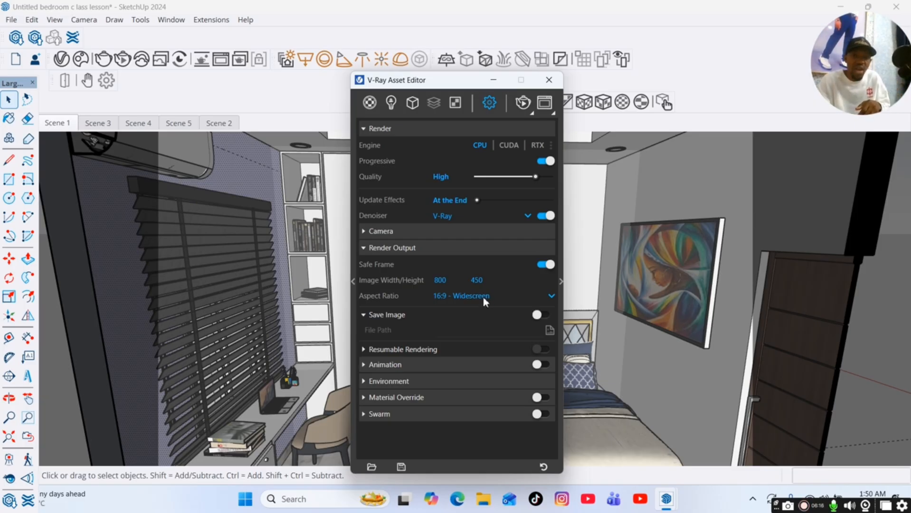
Change the aspect ratio to 5:4 - Landscape and set the image width to 600.
left_click(552, 295)
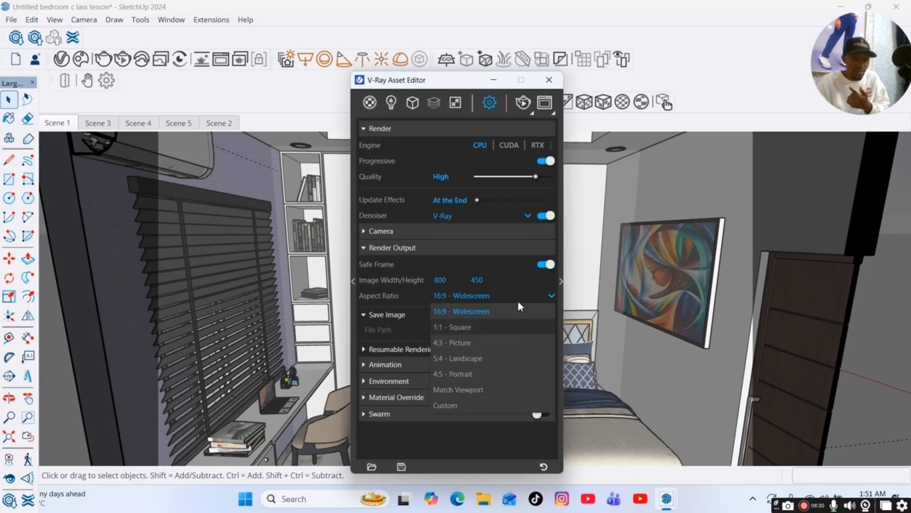
left_click(476, 358)
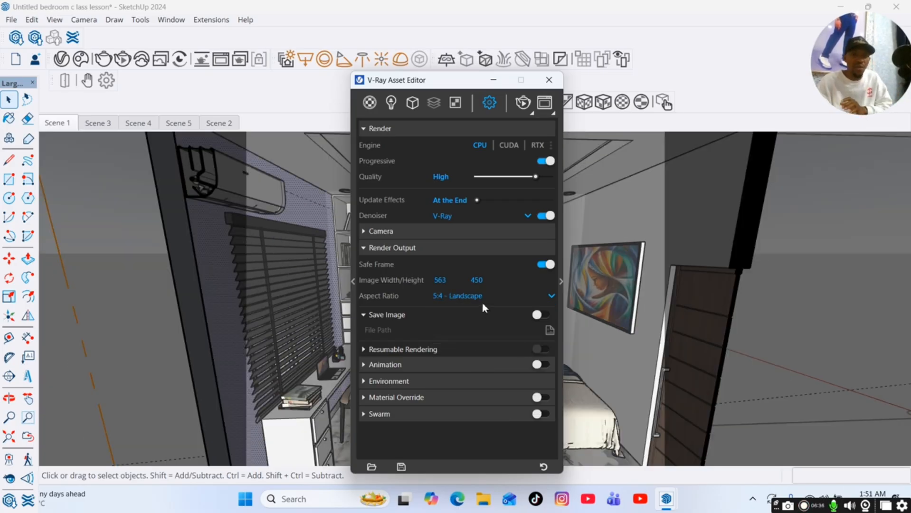
double_click(451, 280)
type("600")
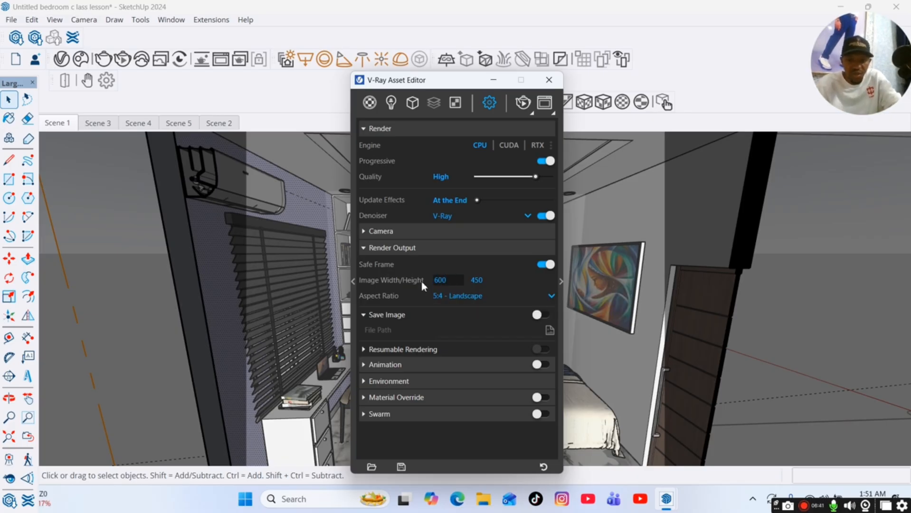
key("Return")
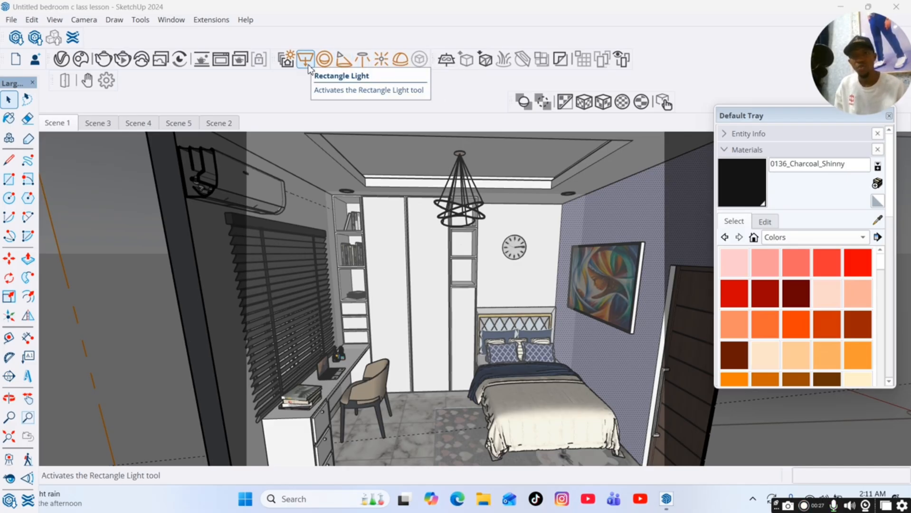
Activate the IES Light tool to place a light in the bedroom.
left_click(362, 60)
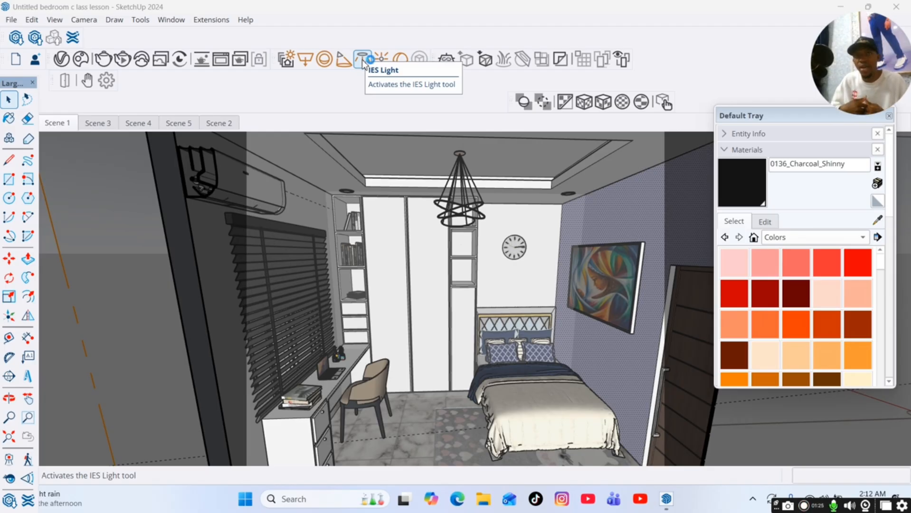
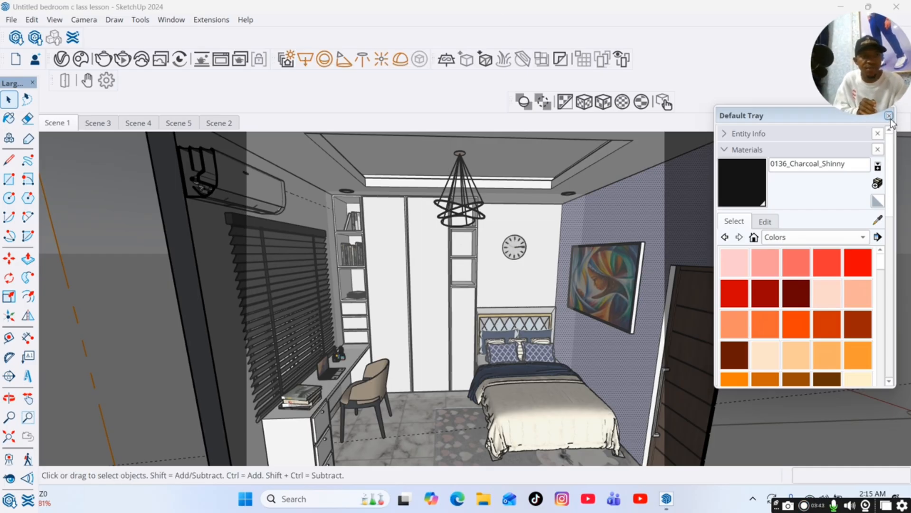
Close the Default Tray and start a V-Ray interactive render with the Asset Editor open.
left_click(892, 116)
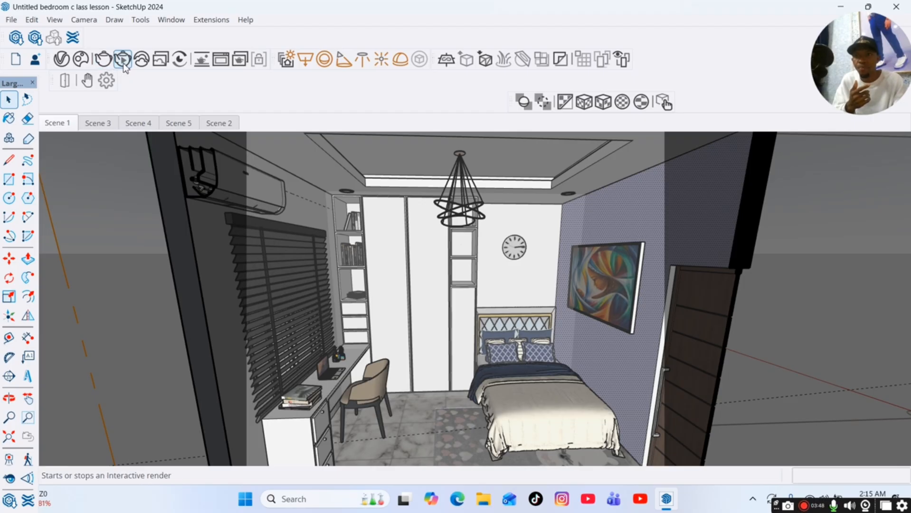
left_click(60, 63)
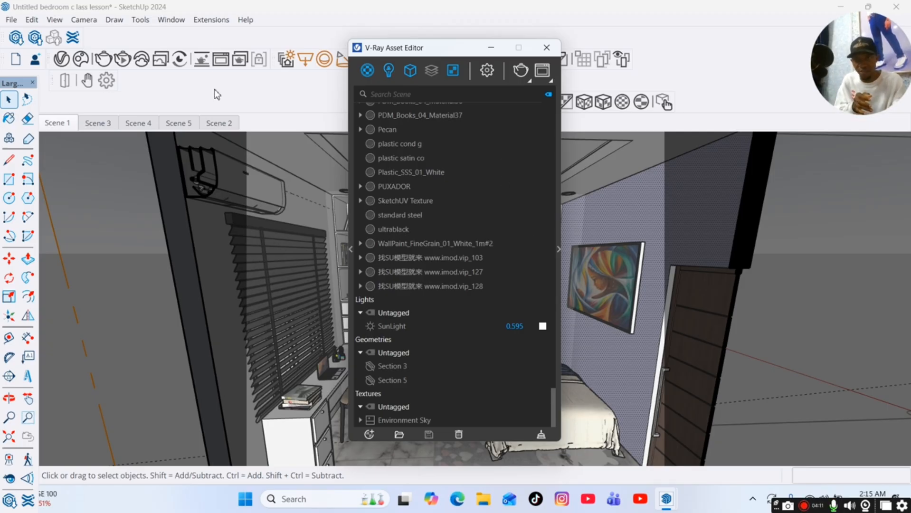
left_click(125, 63)
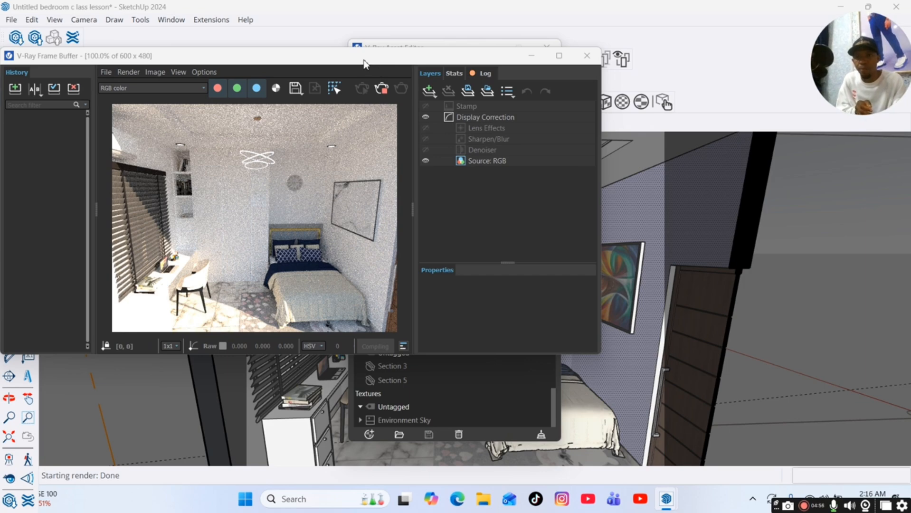
Arrange the frame buffer and Asset Editor, show the Lights category and toggle the SunLight.
mouse_move(365, 64)
left_mouse_down()
mouse_move(365, 88)
mouse_move(401, 162)
left_mouse_up()
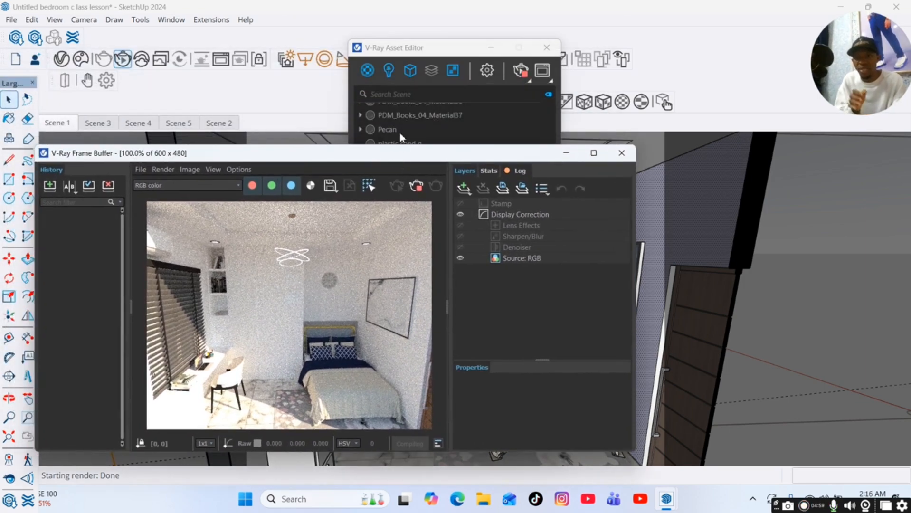
left_click_drag(401, 55, 632, 60)
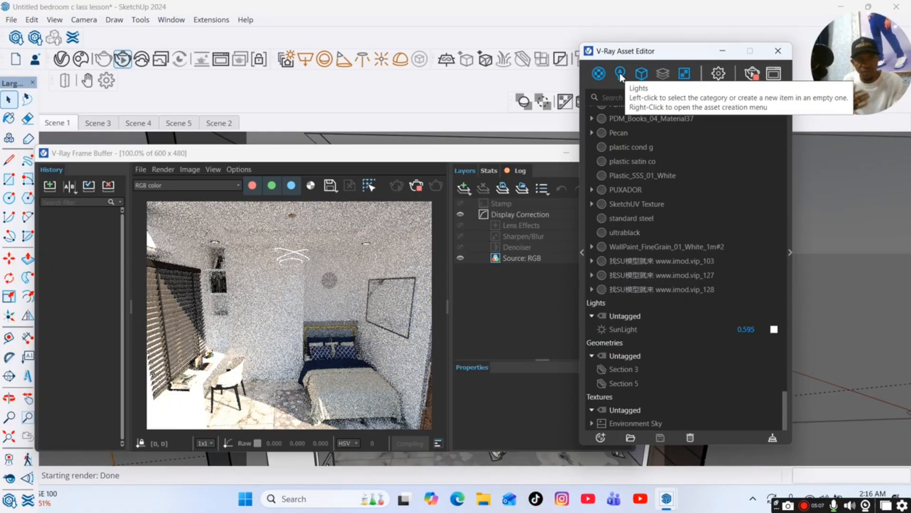
left_click(620, 75)
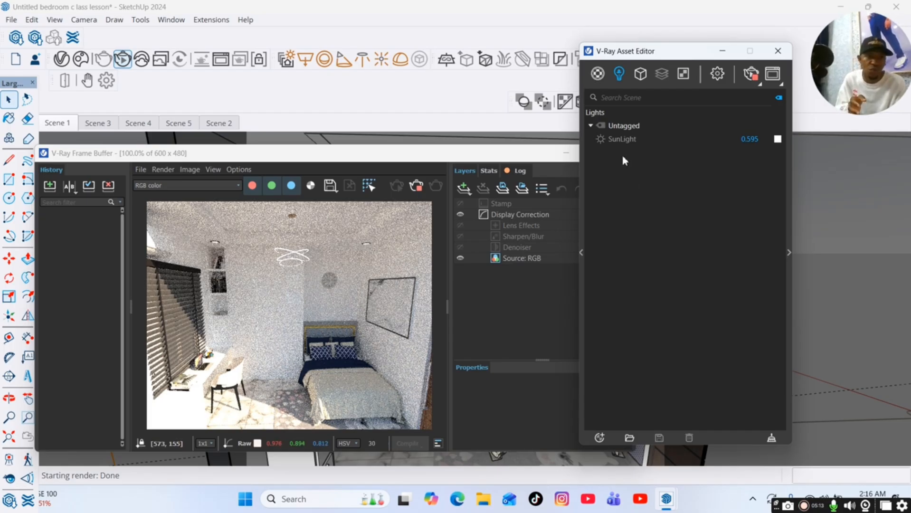
left_click(600, 140)
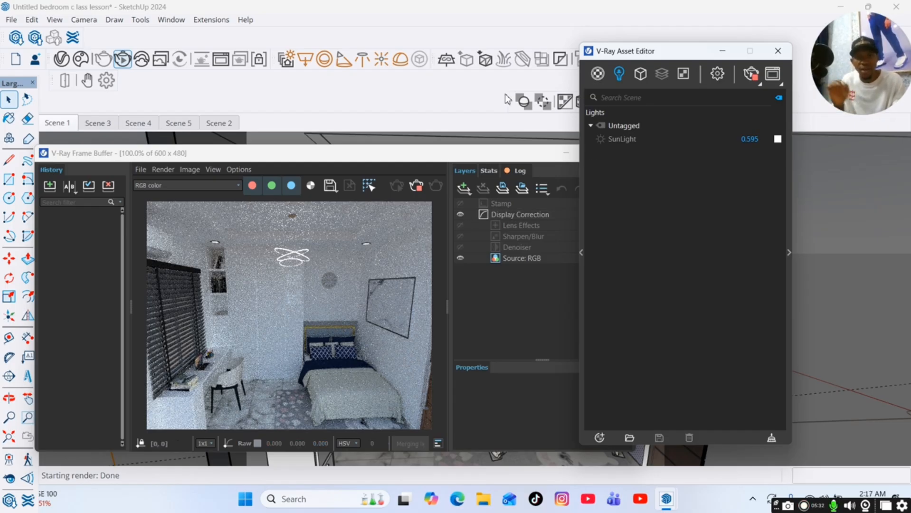
left_click_drag(636, 54, 737, 62)
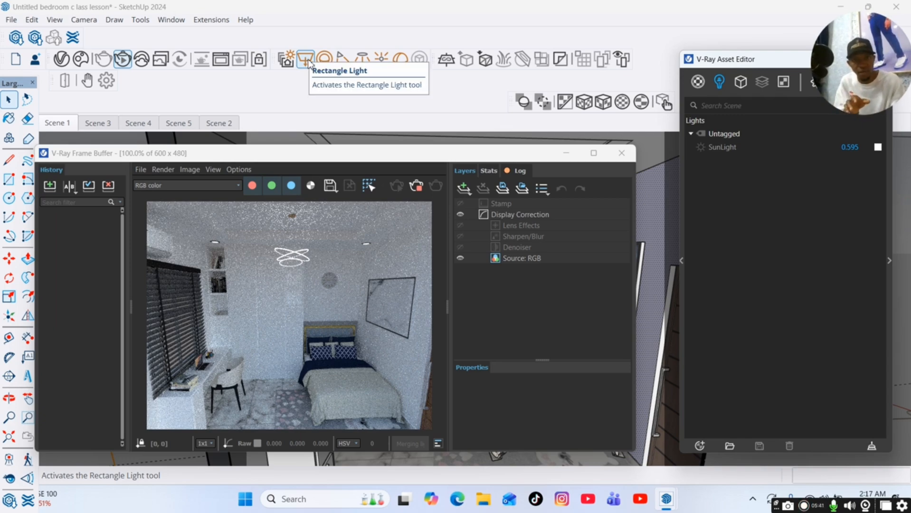
Place a V-Ray Rectangle Light across the bedroom ceiling, about 76 by 133 in size.
left_click(621, 152)
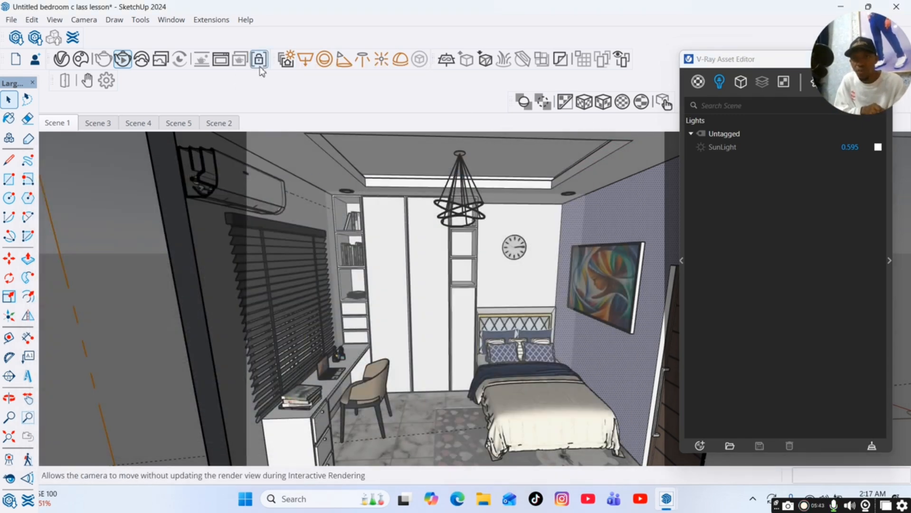
left_click(309, 63)
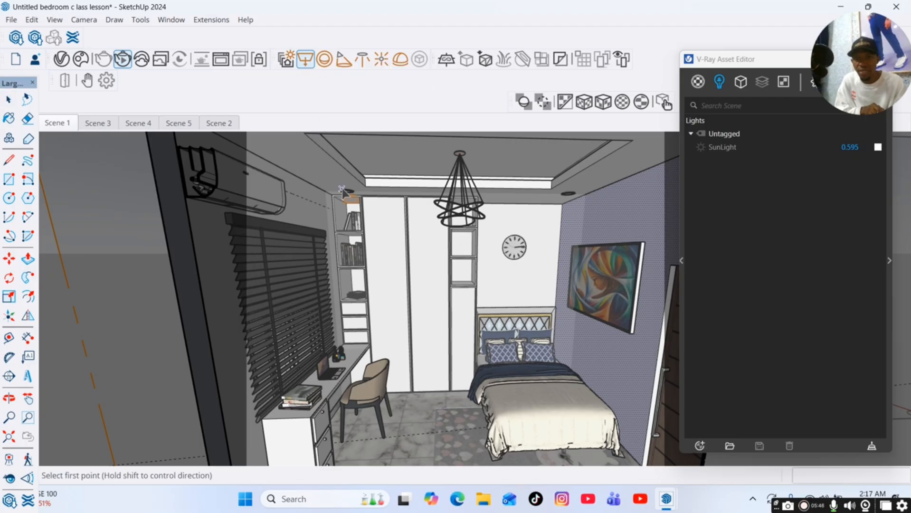
scroll(361, 192, "up", 4)
scroll(361, 192, "up", 3)
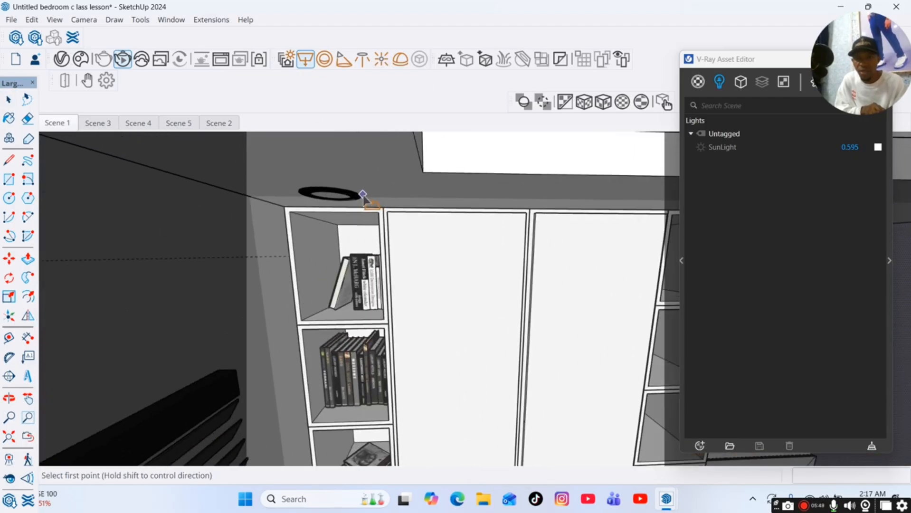
scroll(251, 202, "up", 1)
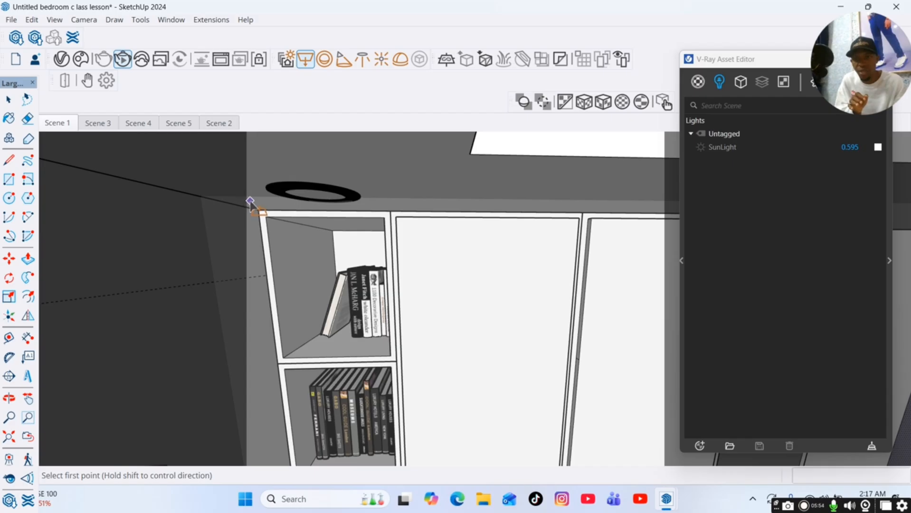
left_click(245, 196)
scroll(249, 202, "down", 5)
scroll(250, 205, "down", 8)
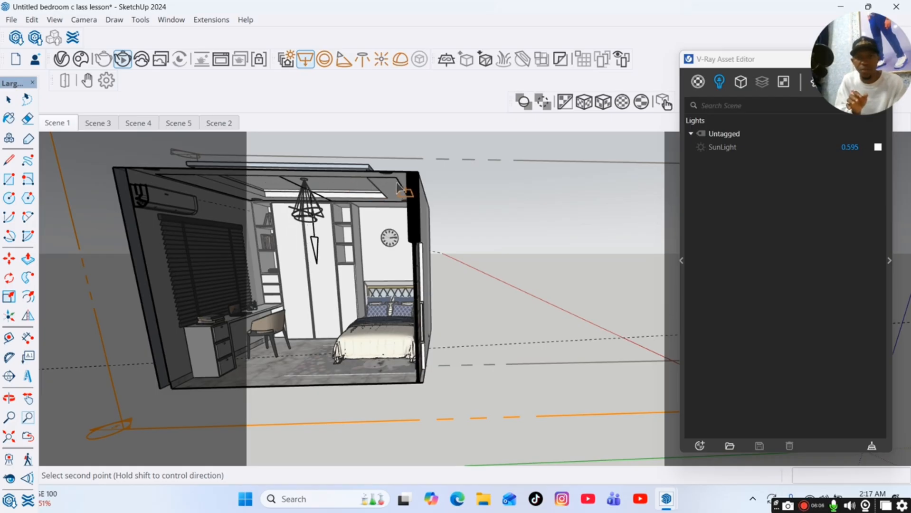
scroll(395, 183, "up", 5)
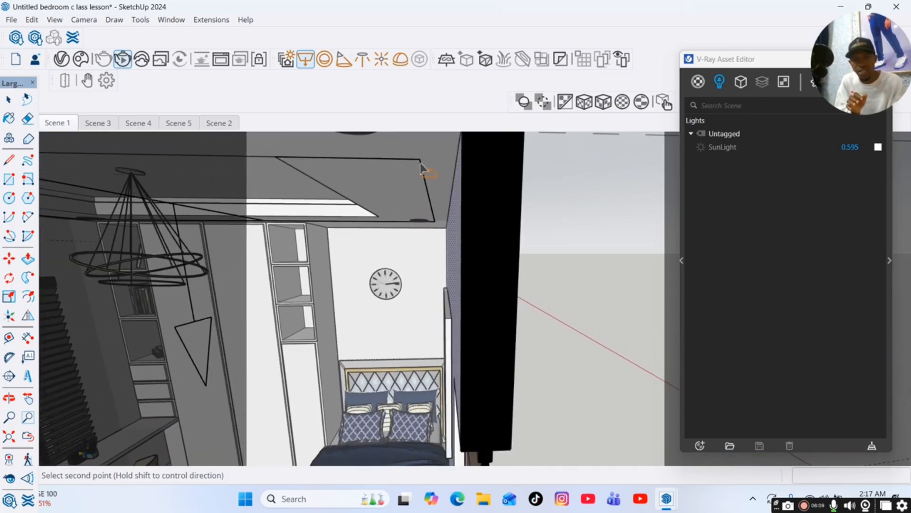
scroll(431, 151, "up", 3)
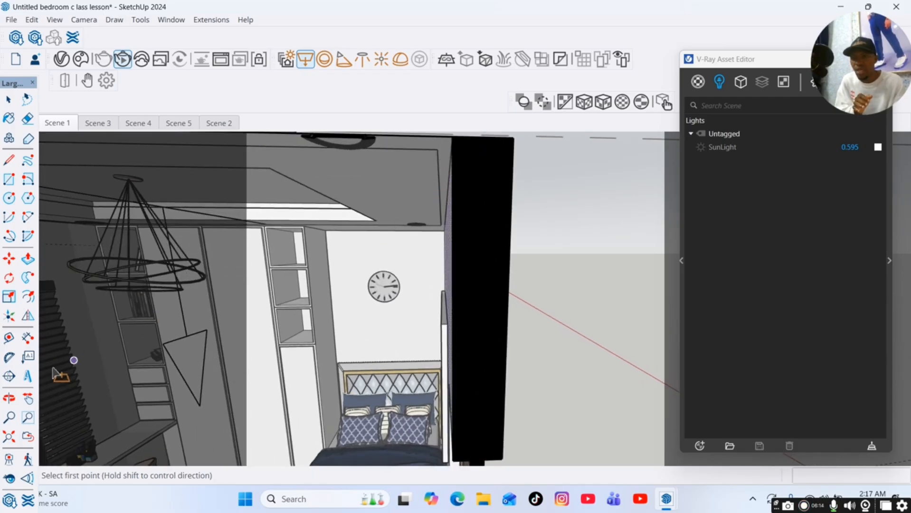
Return to the Scene 1 view, restore the frame buffer and toggle the SunLight and Rectangle Light to compare renders.
left_click(28, 399)
left_click_drag(234, 254, 302, 256)
left_click(54, 124)
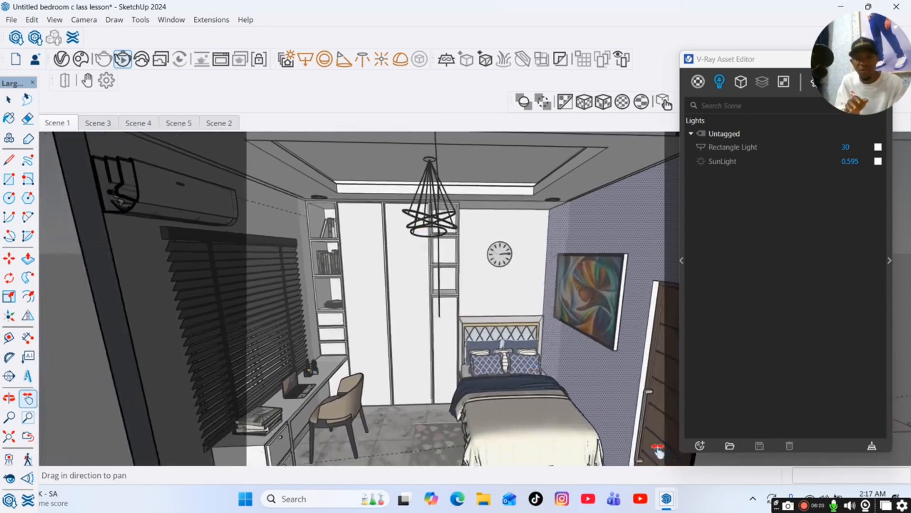
mouse_move(667, 499)
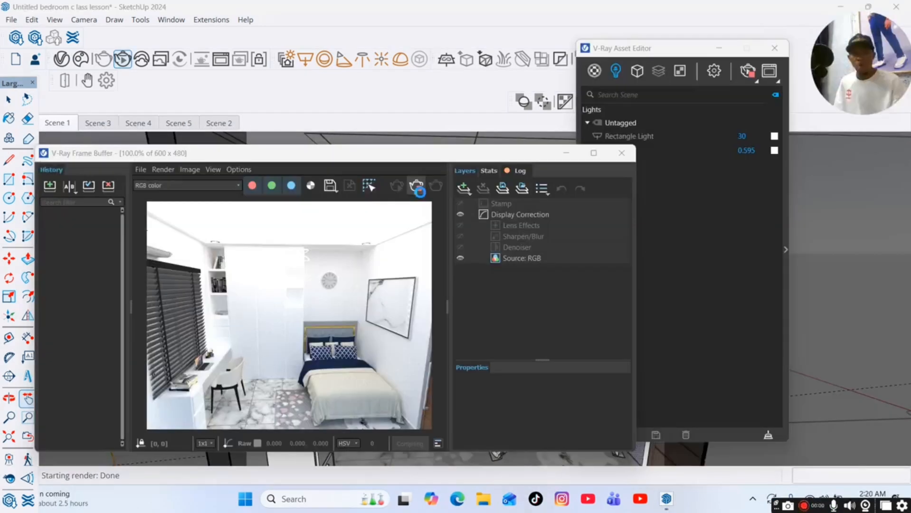
left_click(416, 186)
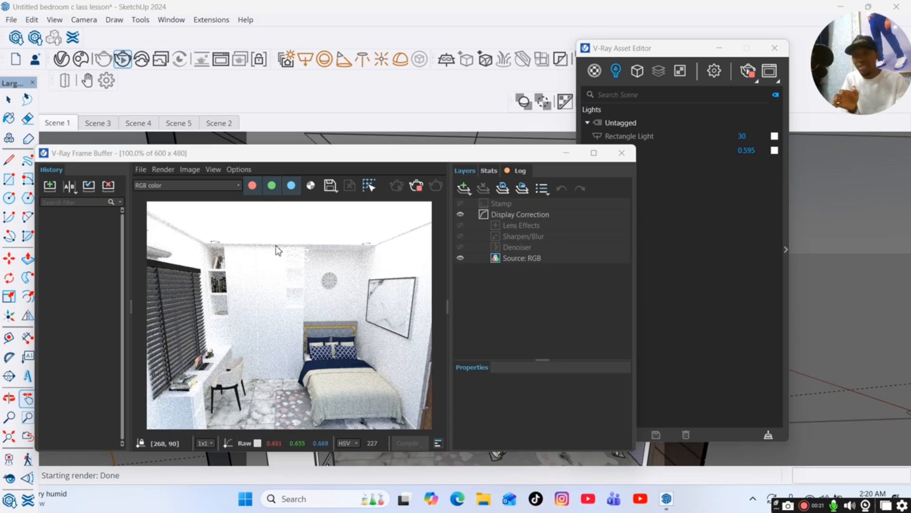
left_click_drag(641, 54, 700, 59)
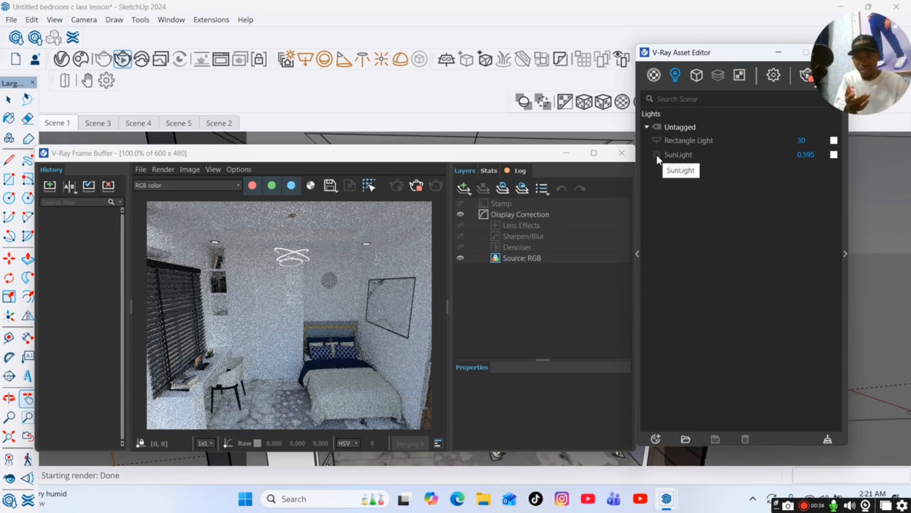
left_click(658, 156)
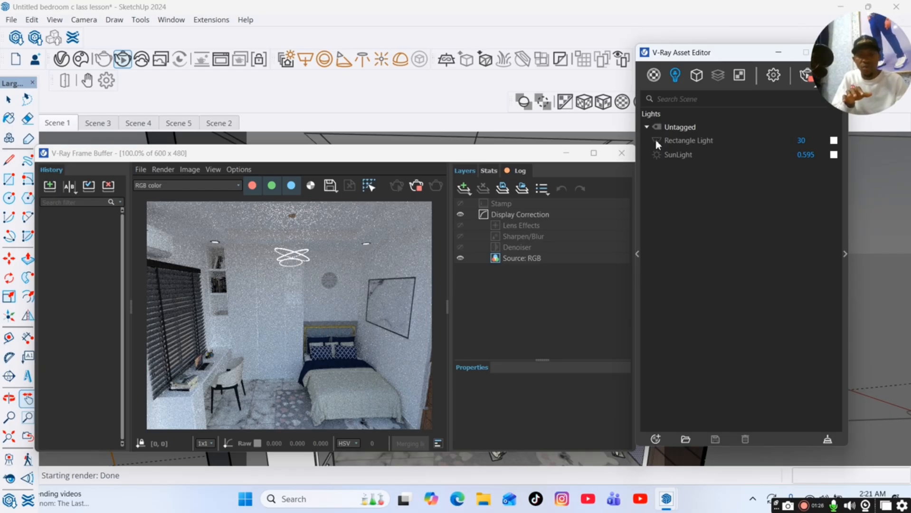
left_click(656, 138)
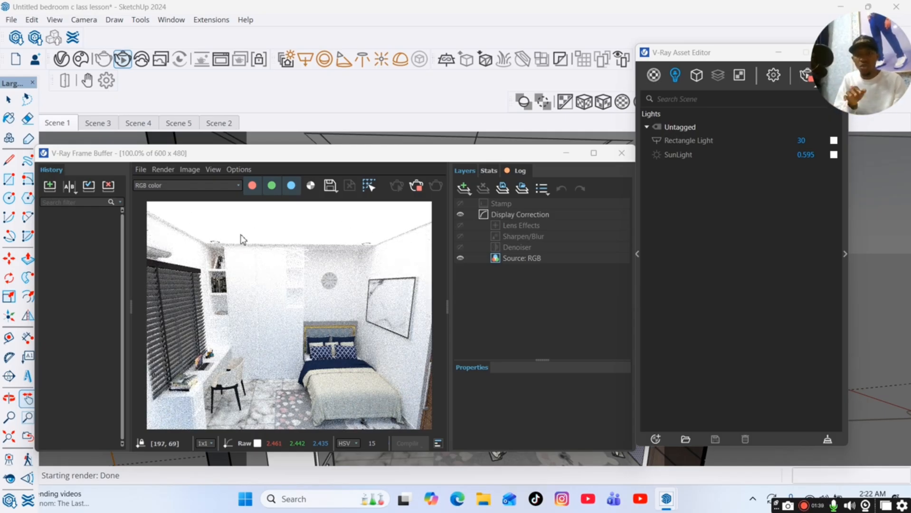
Open the Rectangle Light's parameters in the Asset Editor.
left_click_drag(712, 54, 534, 53)
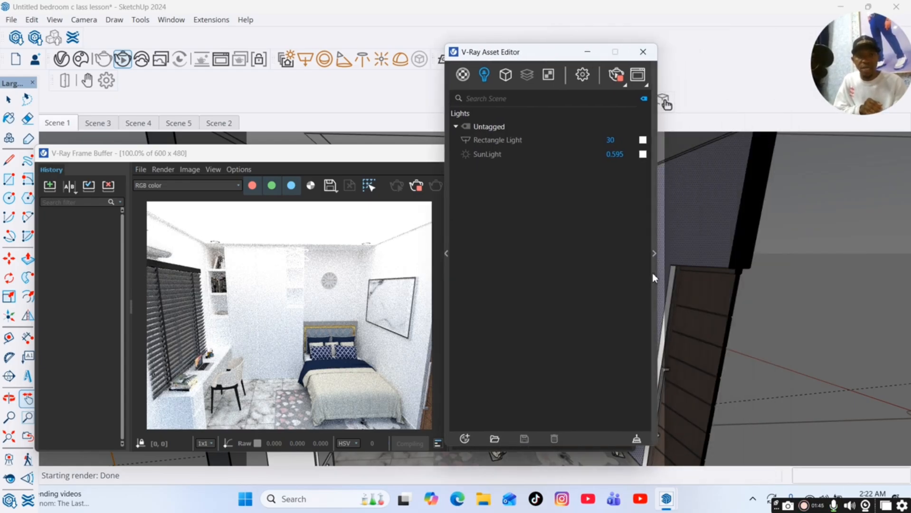
left_click(654, 254)
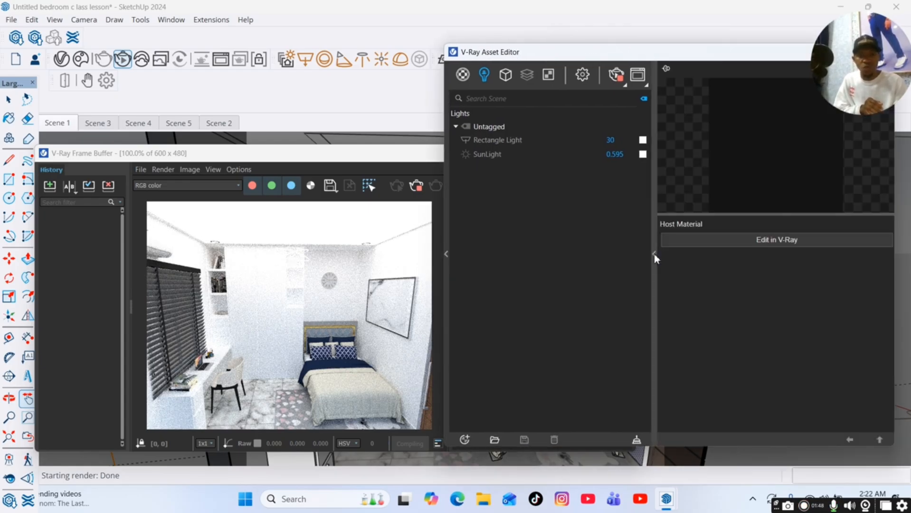
left_click(528, 141)
left_click_drag(708, 51, 642, 48)
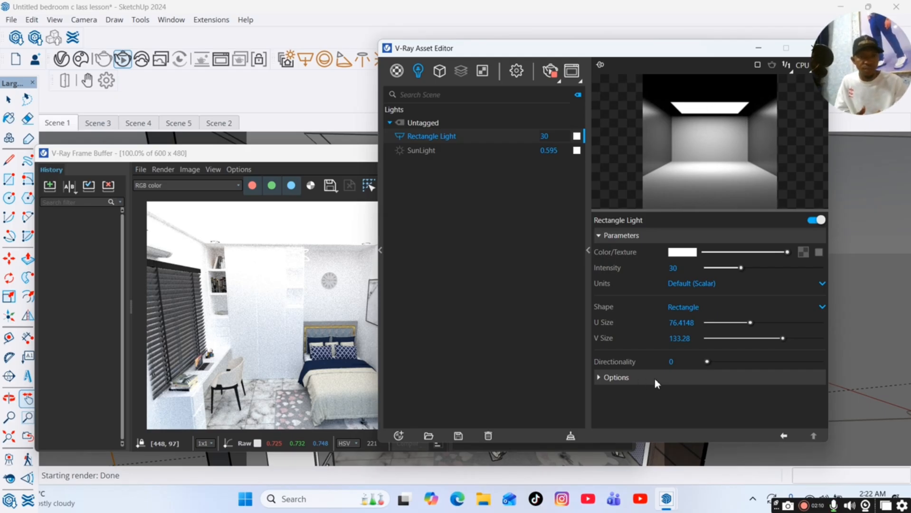
Make the Rectangle Light invisible in its options.
left_click(617, 377)
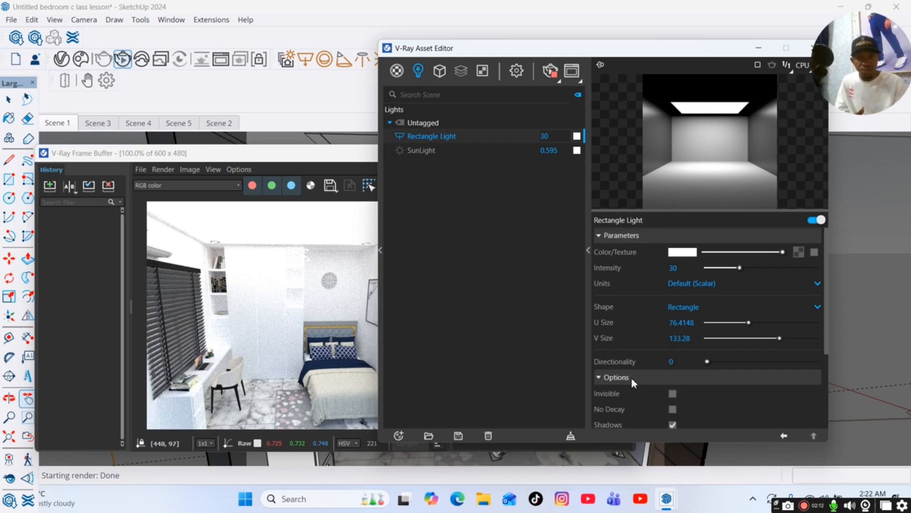
left_click(672, 394)
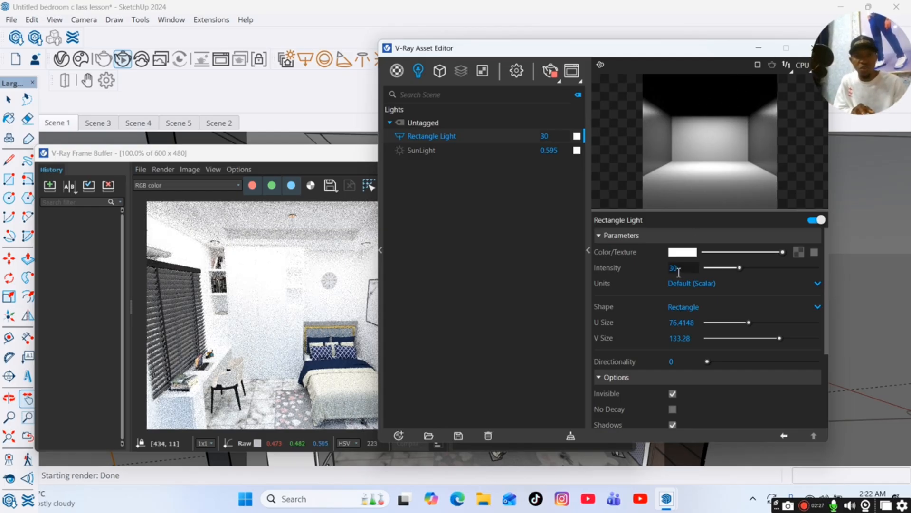
Set the Rectangle Light's intensity to 40.
left_click_drag(770, 270, 779, 269)
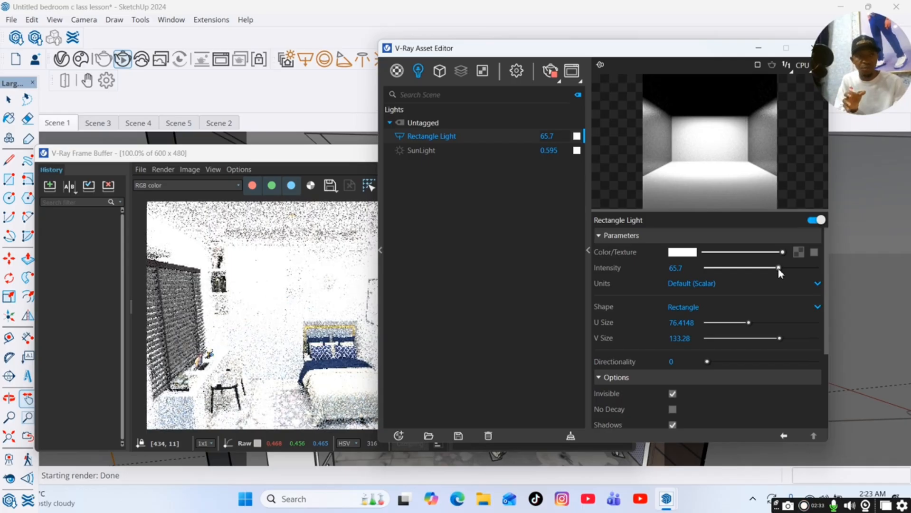
left_click_drag(779, 269, 756, 272)
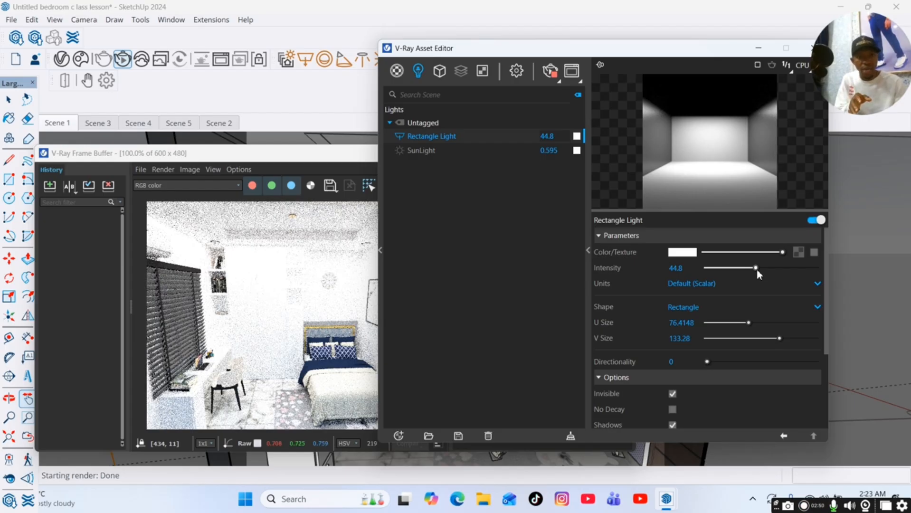
left_click(665, 270)
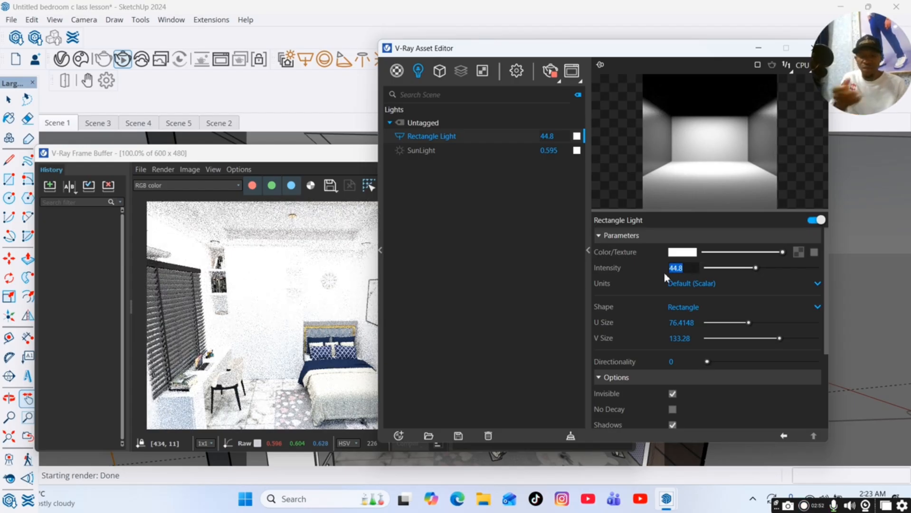
type("40")
key("Return")
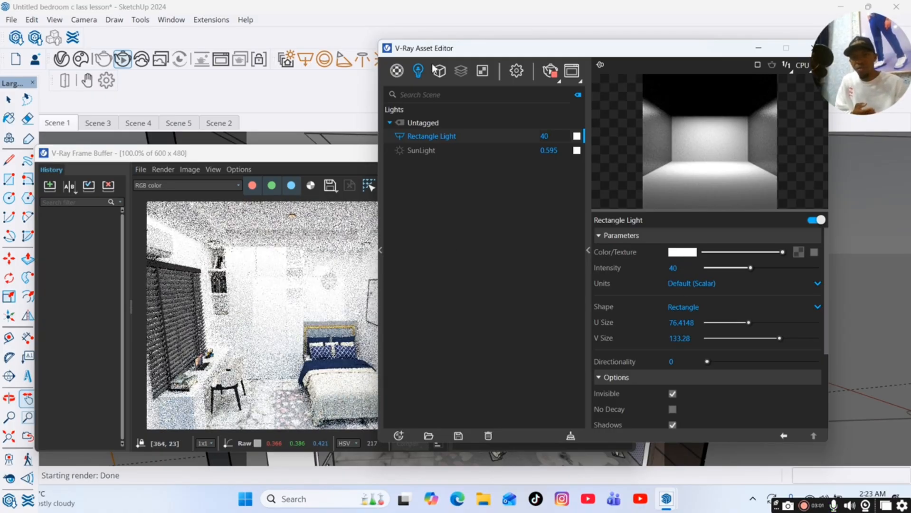
Try a light blue color for the Rectangle Light in the color picker.
left_click_drag(537, 55, 566, 56)
left_click_drag(240, 155, 122, 61)
left_click_drag(649, 53, 587, 54)
left_click_drag(276, 63, 308, 63)
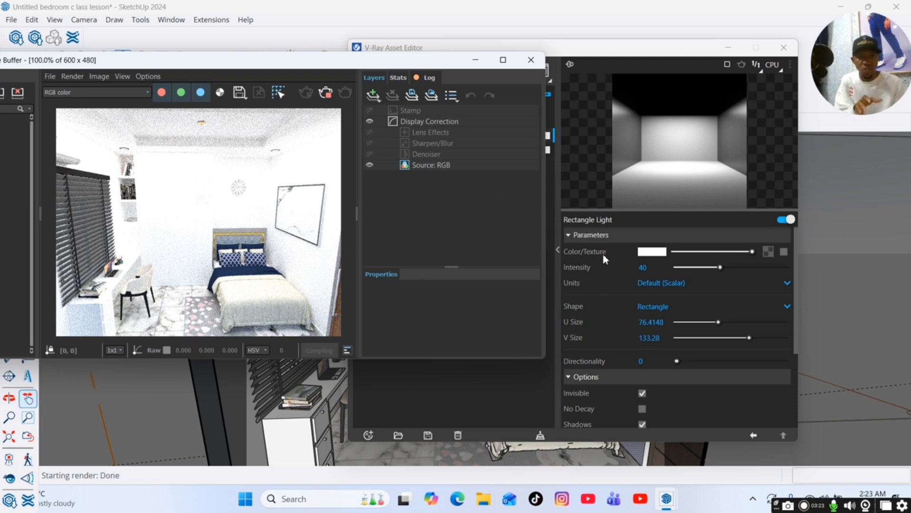
left_click(654, 257)
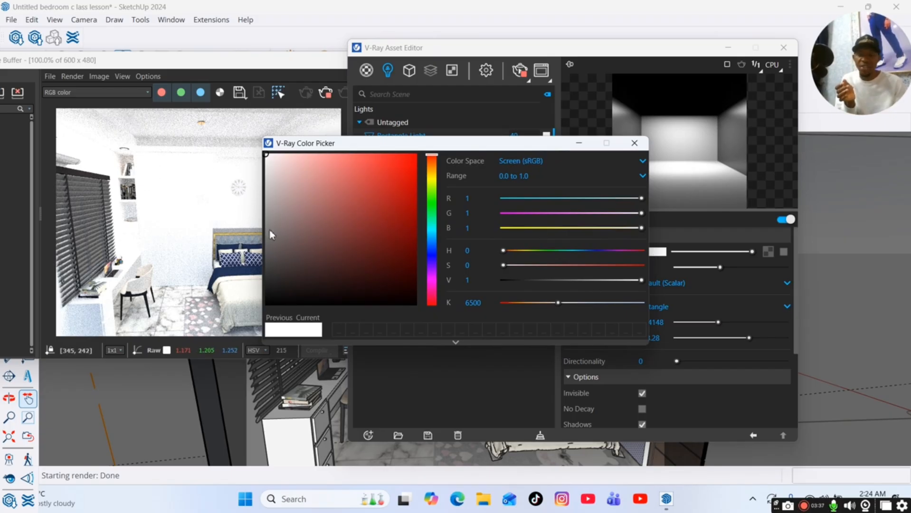
left_click(432, 242)
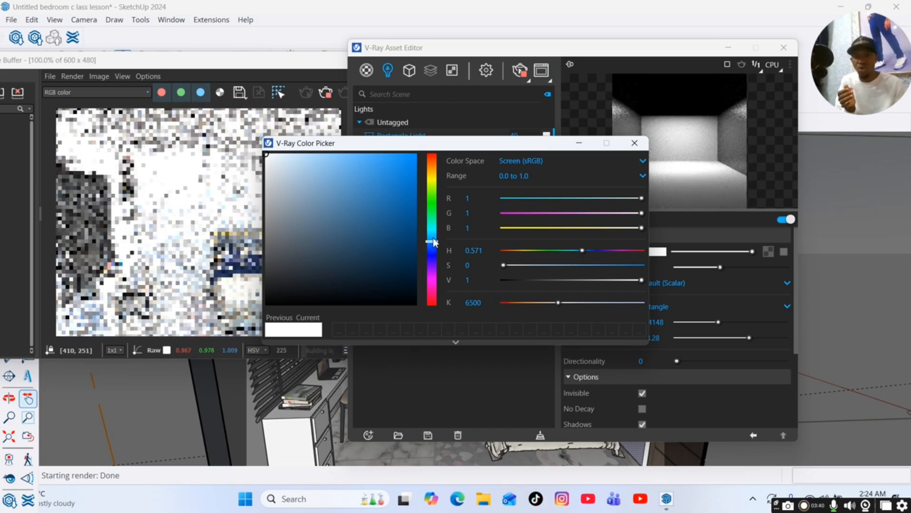
left_click(319, 160)
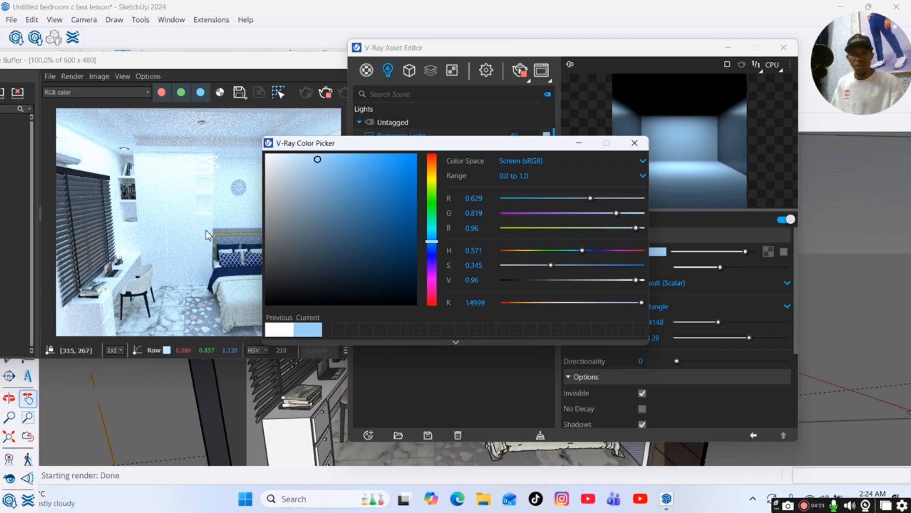
left_click(339, 160)
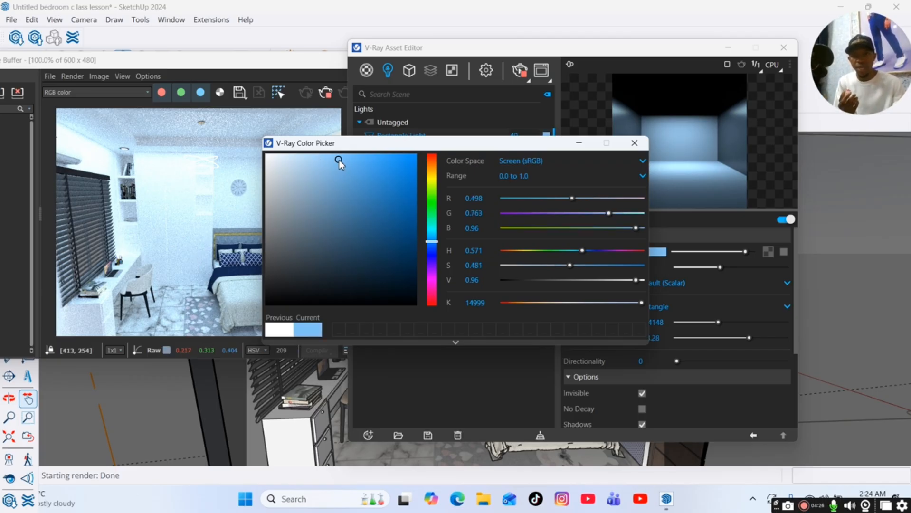
left_click(373, 164)
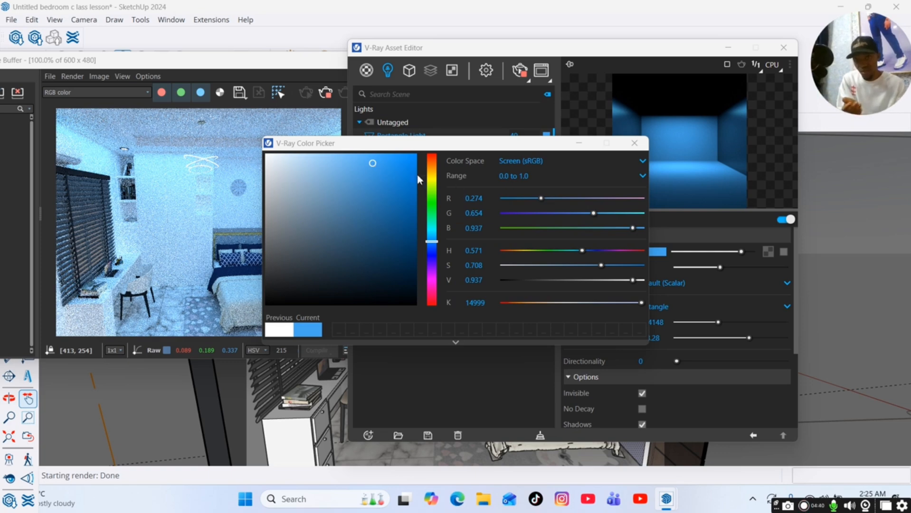
left_click(394, 159)
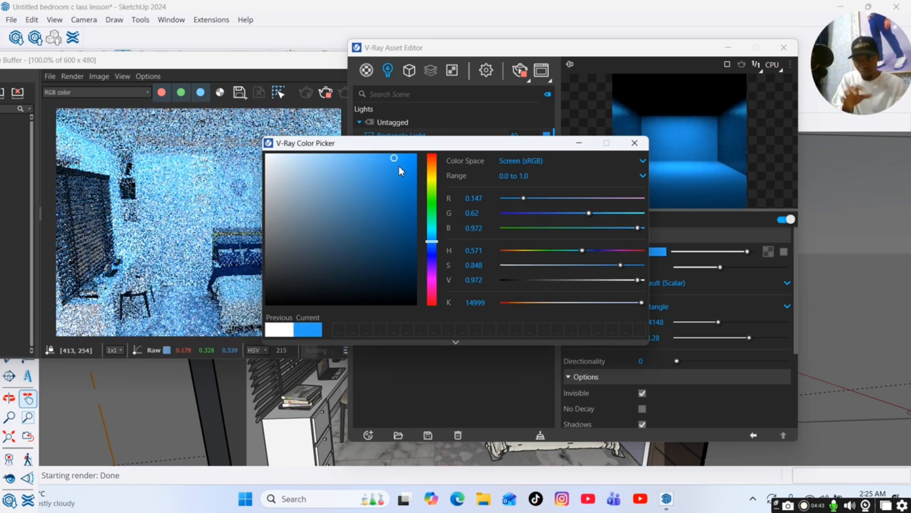
left_click_drag(400, 144, 527, 160)
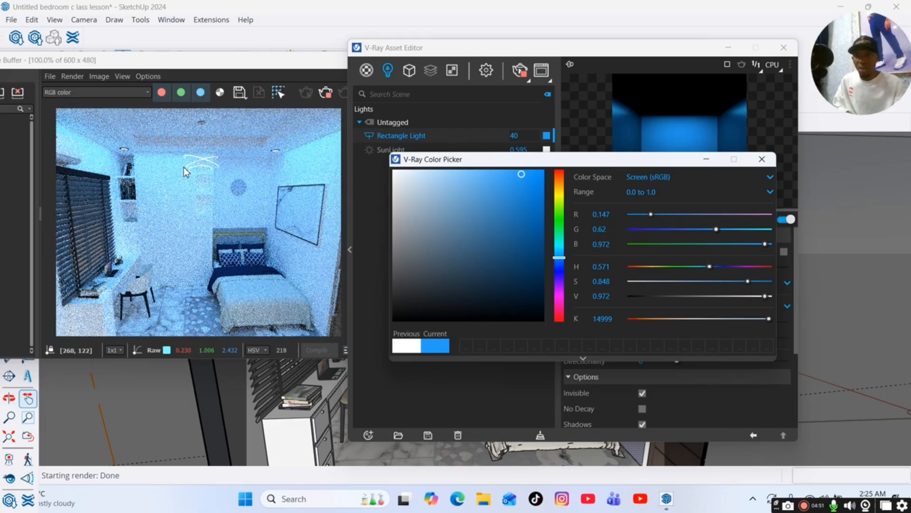
Try a pink color for the Rectangle Light, then restore its previous white color and close the picker.
left_click(563, 307)
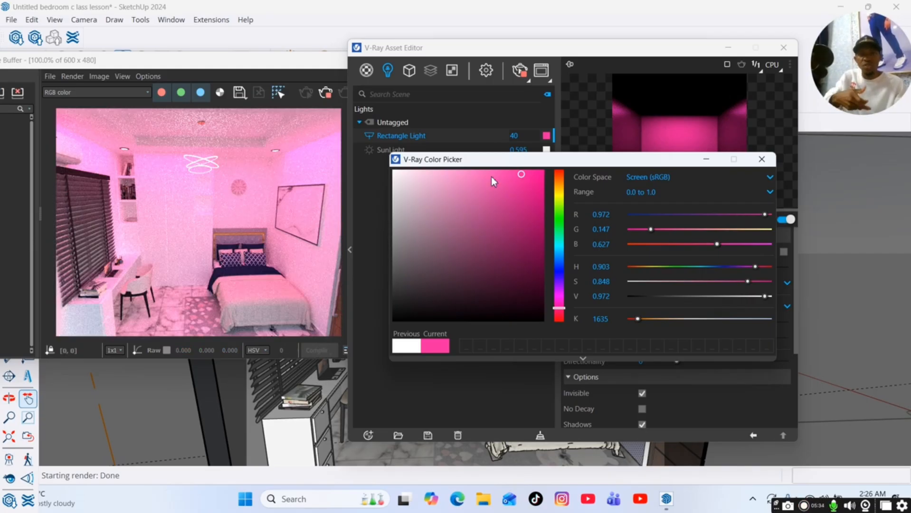
left_click(532, 176)
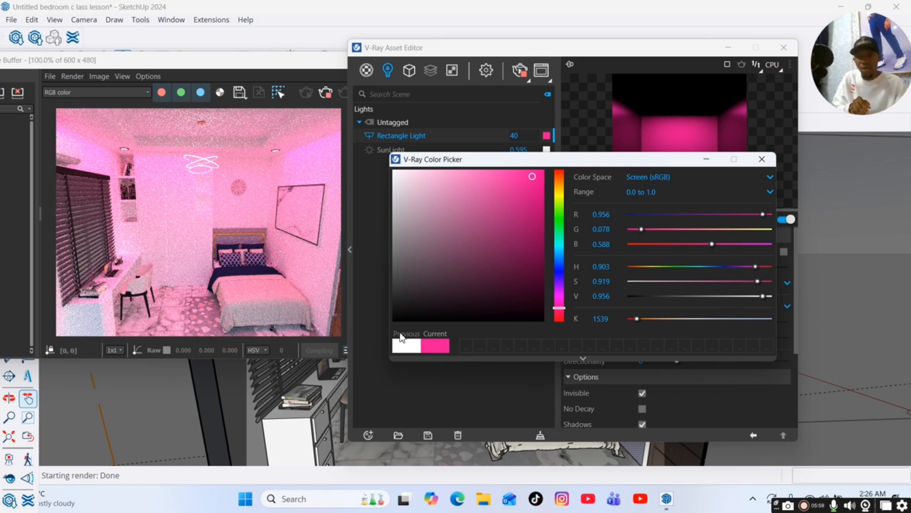
left_click(406, 346)
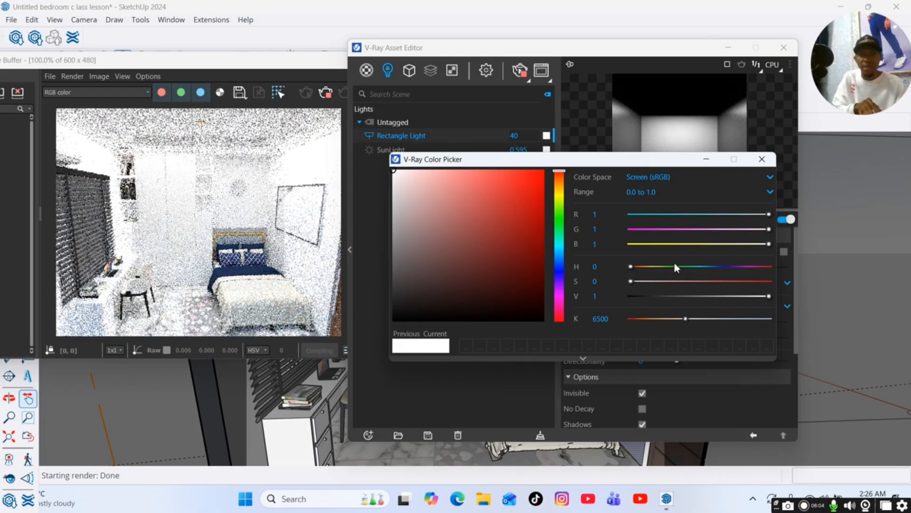
left_click(705, 162)
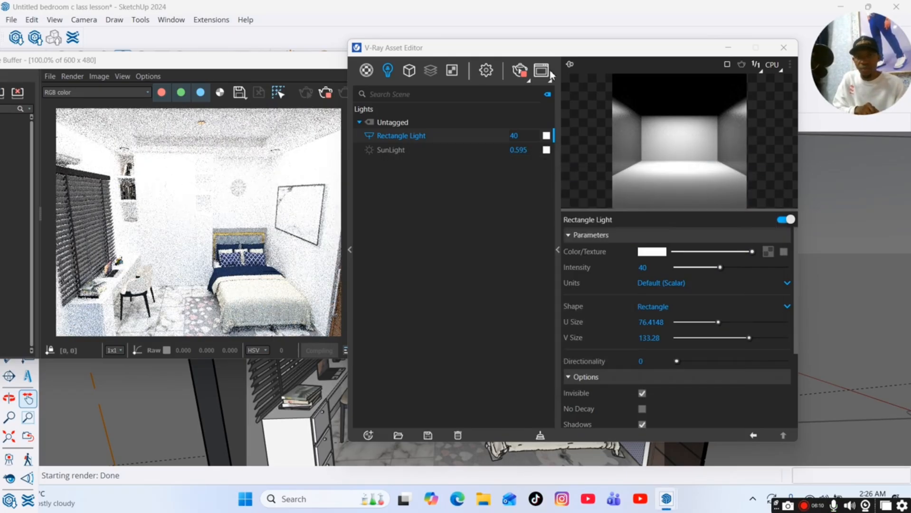
left_click_drag(519, 58, 573, 124)
left_click(781, 114)
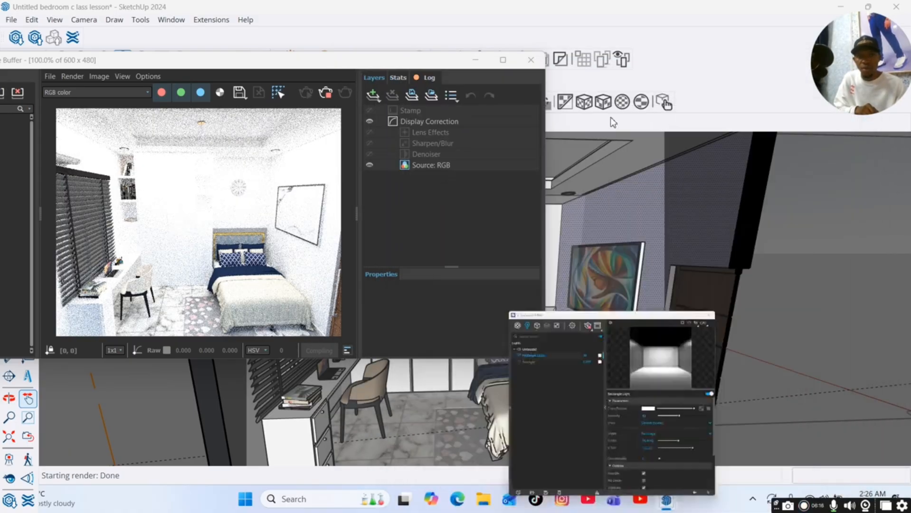
mouse_move(384, 61)
left_mouse_down()
mouse_move(619, 266)
mouse_move(655, 341)
left_mouse_up()
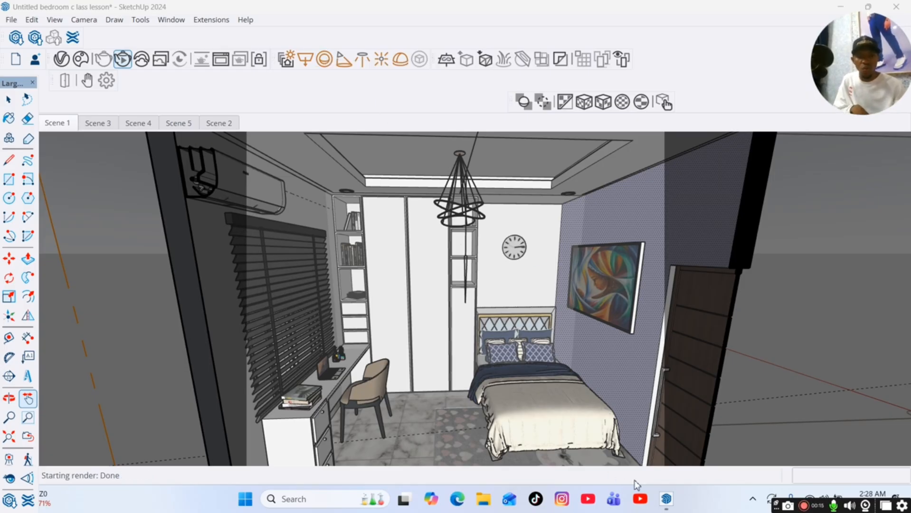
Turn off the Rectangle Light in the Asset Editor.
mouse_move(667, 499)
left_click(680, 460)
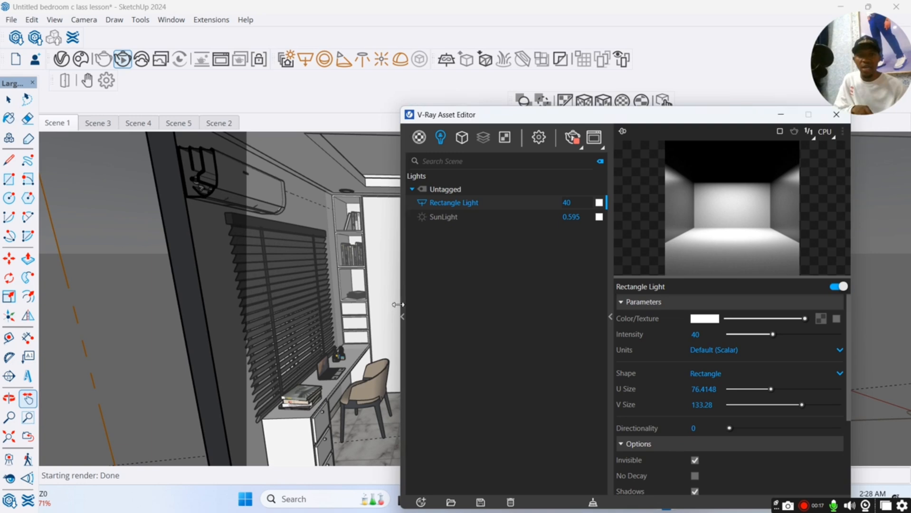
left_click(422, 205)
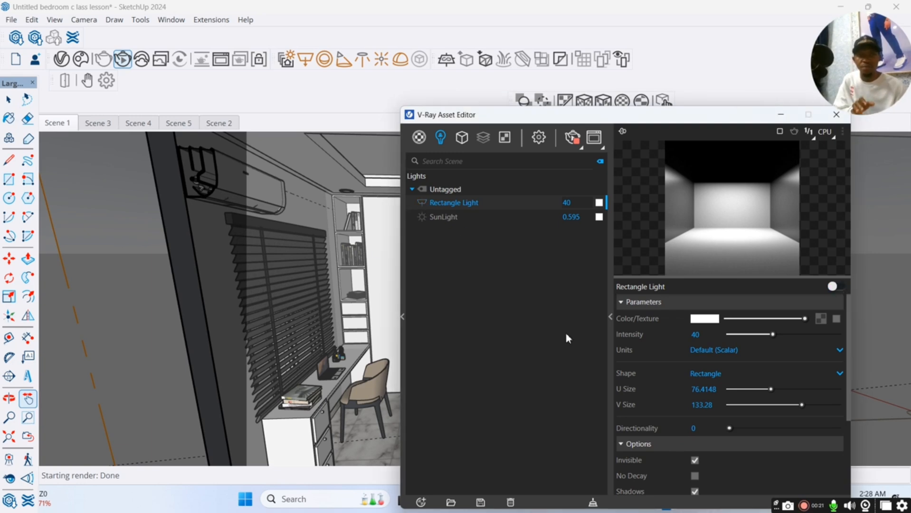
left_click(781, 115)
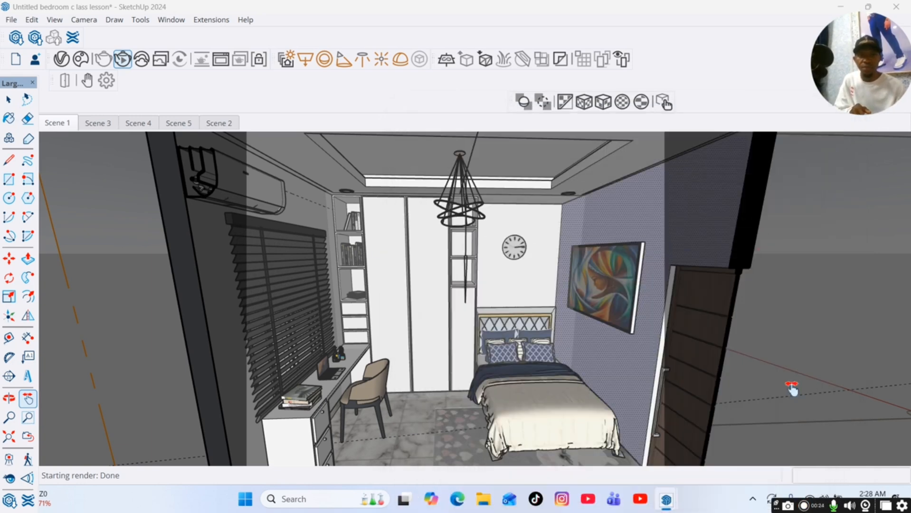
mouse_move(677, 499)
left_click(764, 451)
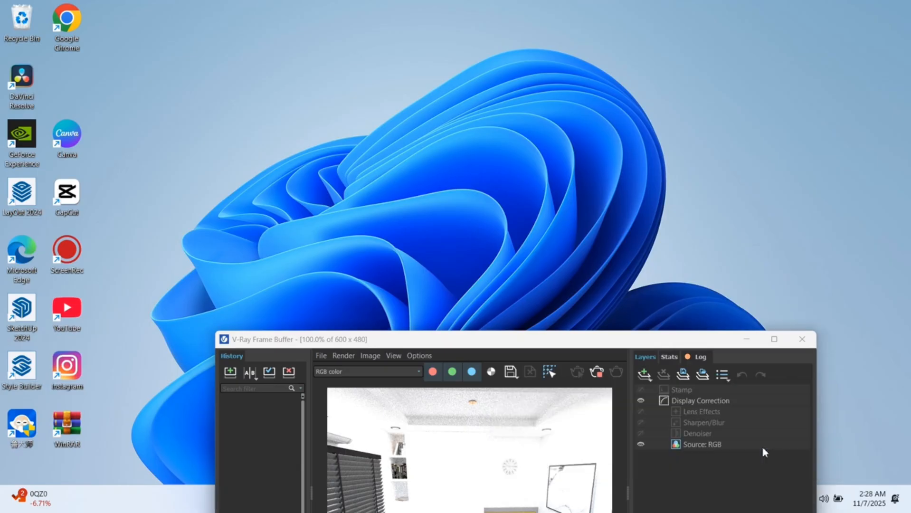
mouse_move(559, 347)
left_mouse_down()
mouse_move(536, 163)
mouse_move(664, 244)
mouse_move(567, 438)
mouse_move(563, 405)
left_mouse_up()
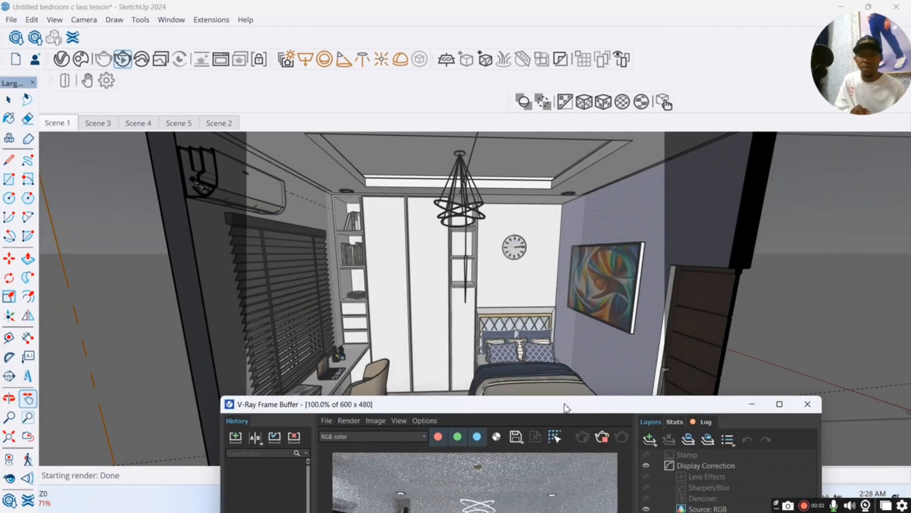
left_click(551, 127)
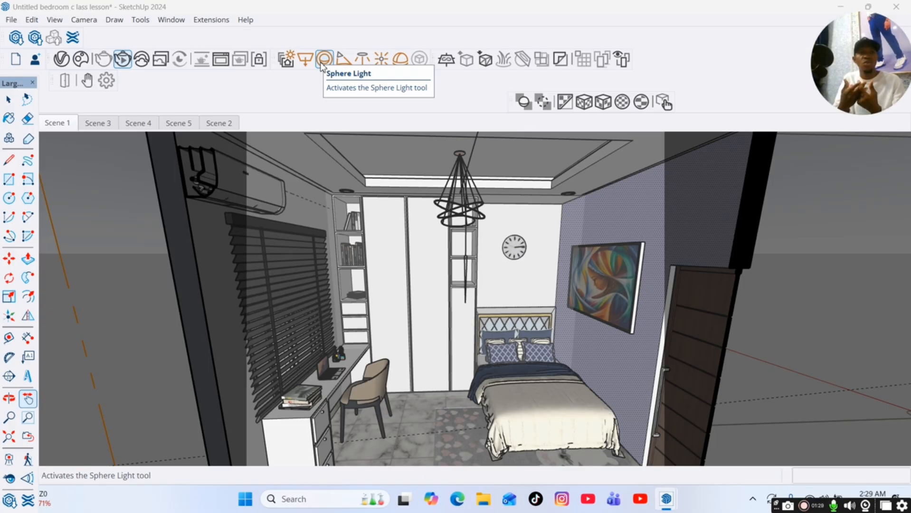
Place a Sphere Light inside the chandelier hanging from the ceiling.
left_click(322, 63)
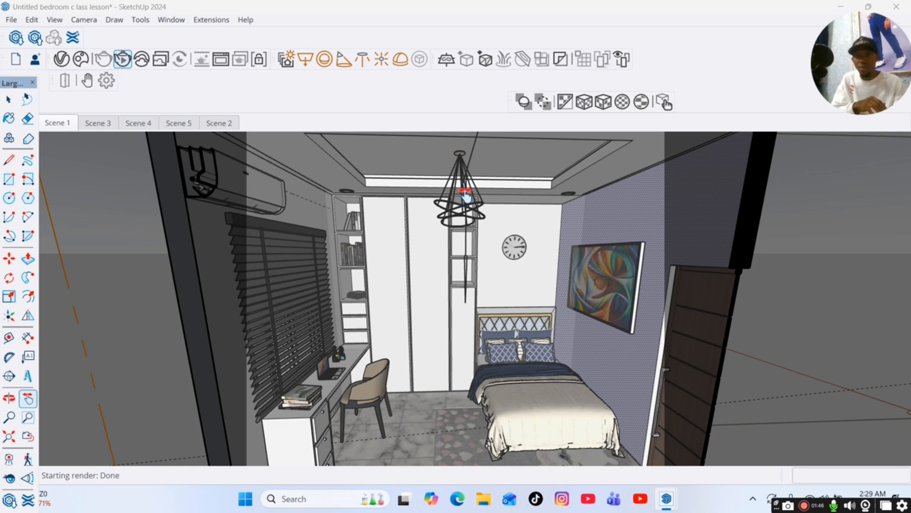
left_click(326, 61)
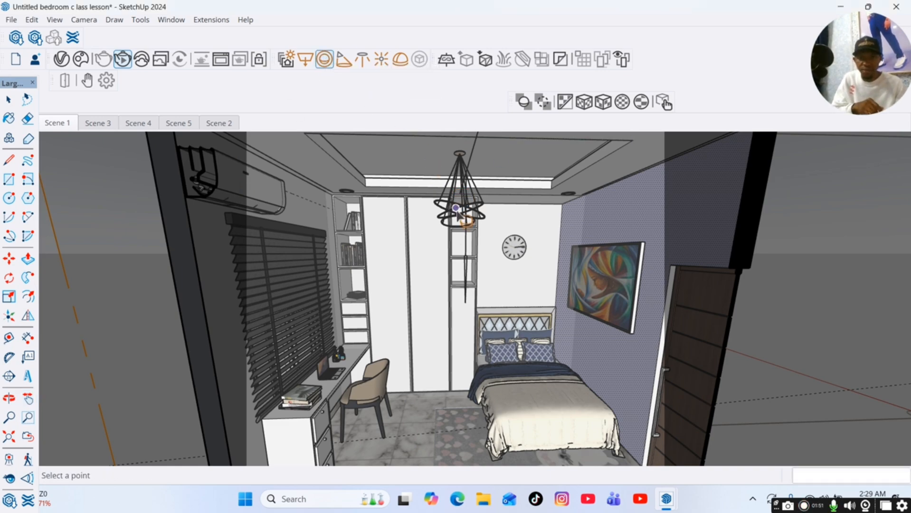
scroll(456, 209, "up", 4)
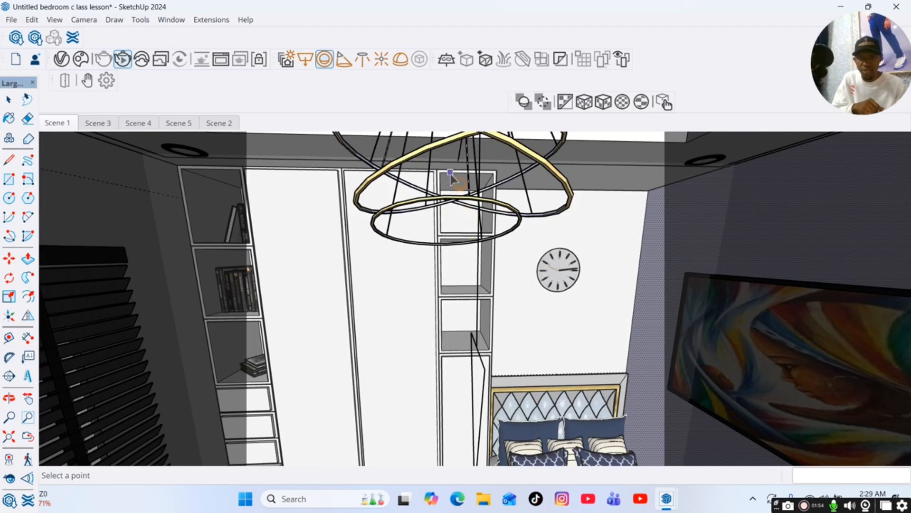
left_click(451, 175)
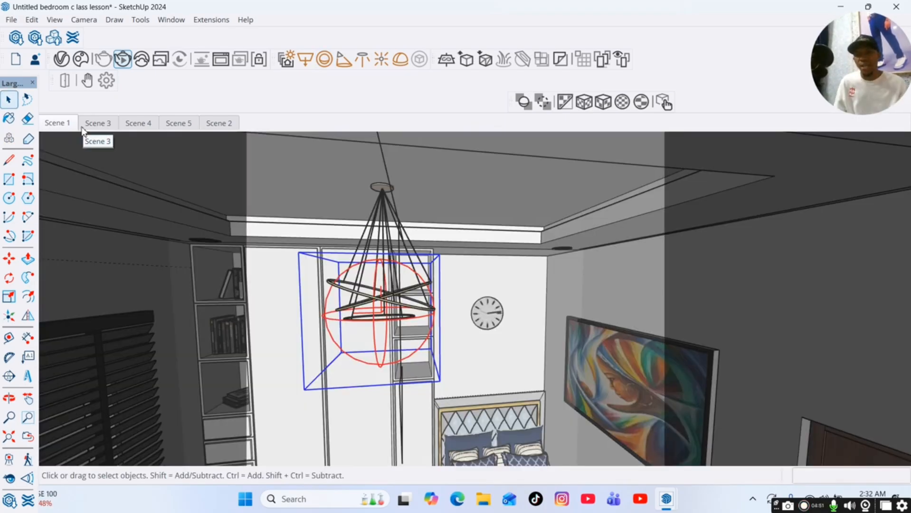
Return to the Scene 1 view and inspect the render in the frame buffer.
left_click(54, 123)
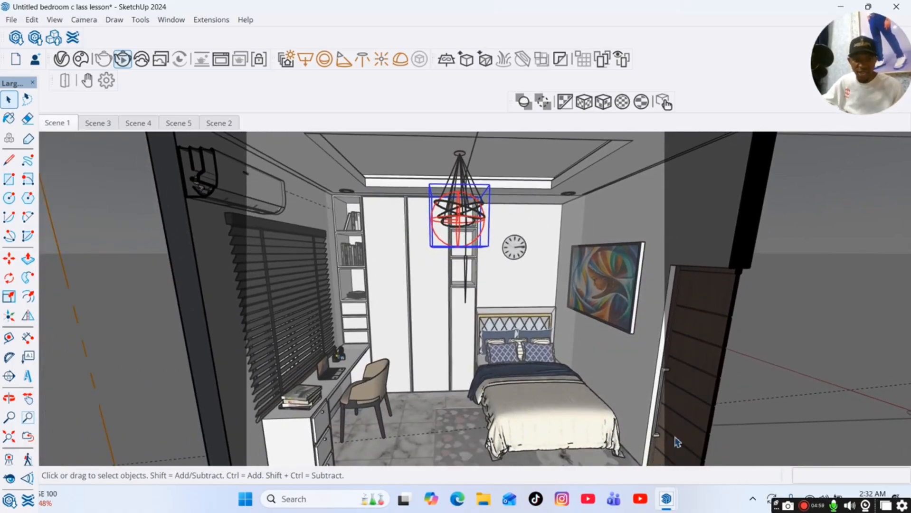
mouse_move(669, 498)
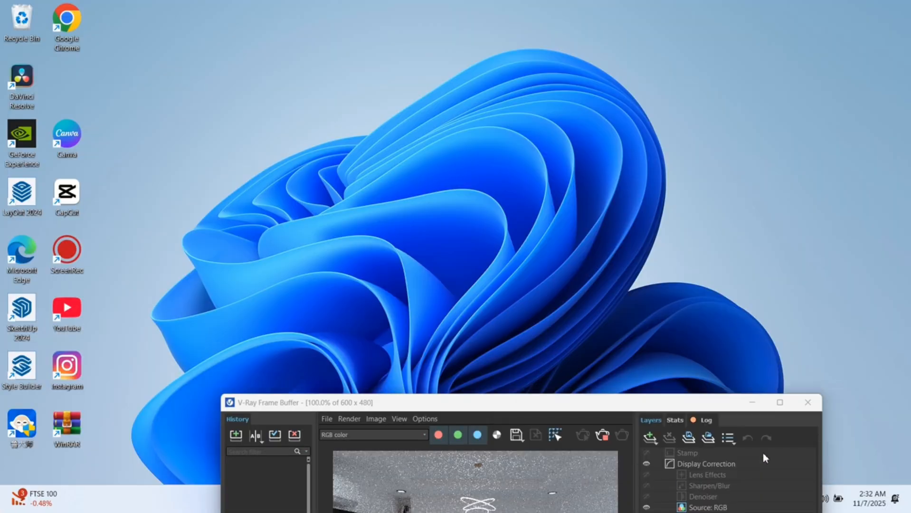
left_click(763, 453)
left_click_drag(570, 404, 532, 229)
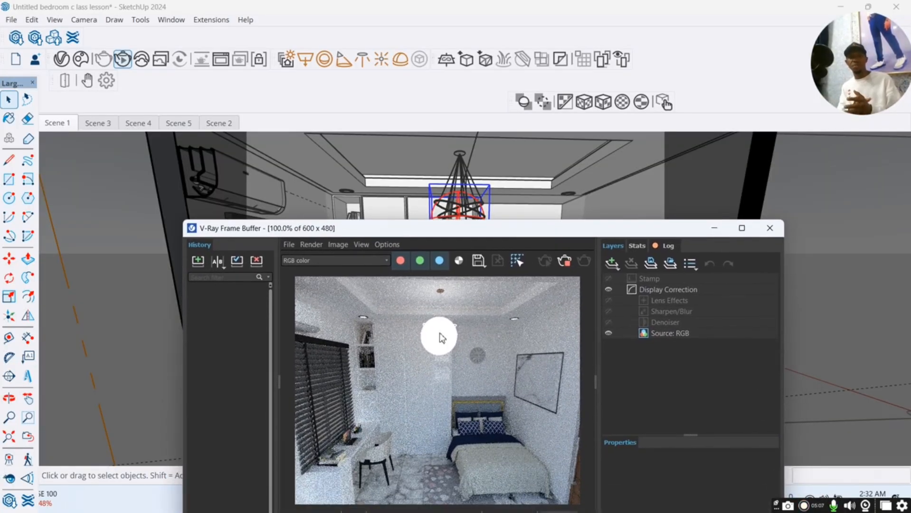
left_click_drag(534, 232, 531, 156)
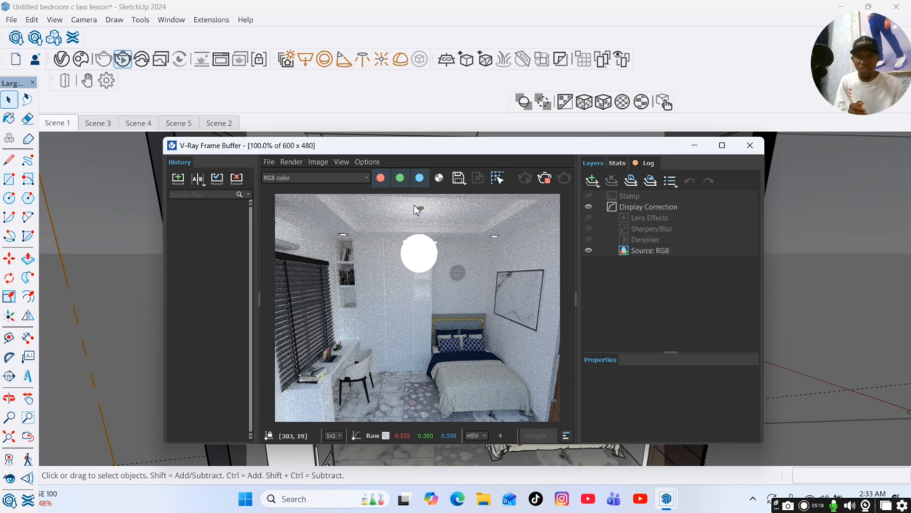
left_click_drag(529, 153, 409, 162)
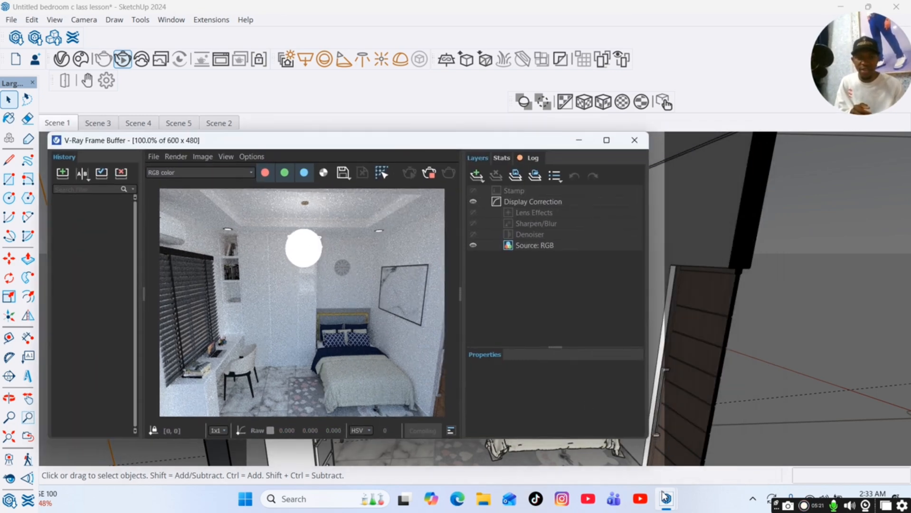
Select Sphere Light#1 in the Asset Editor and make it invisible in its options.
left_click(670, 447)
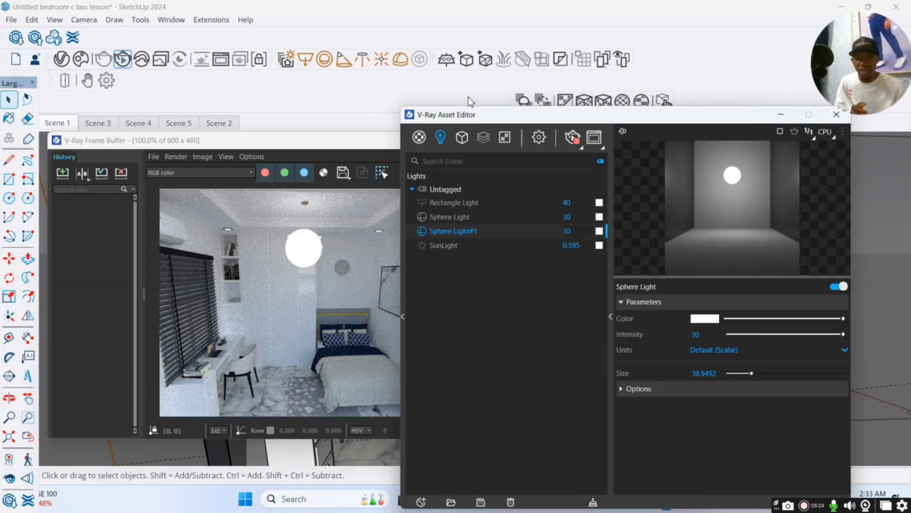
left_click_drag(467, 114, 573, 115)
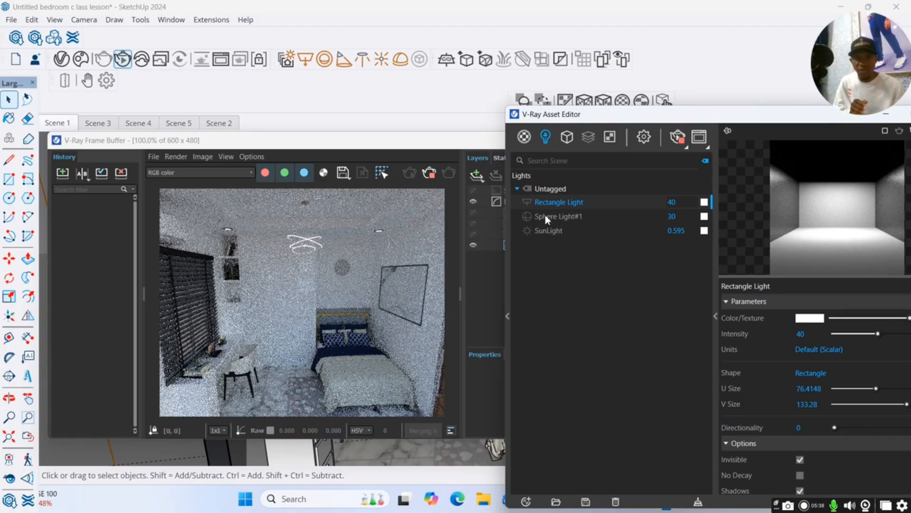
left_click(544, 216)
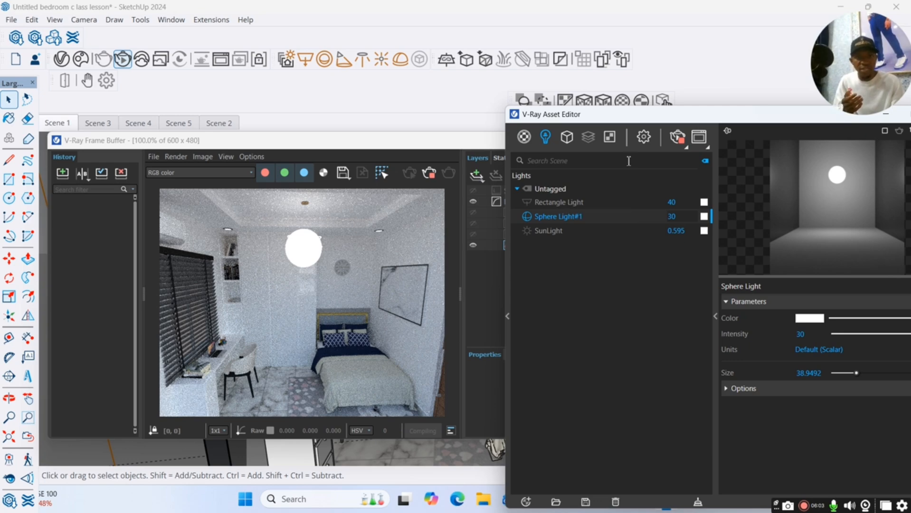
left_click_drag(678, 114, 541, 90)
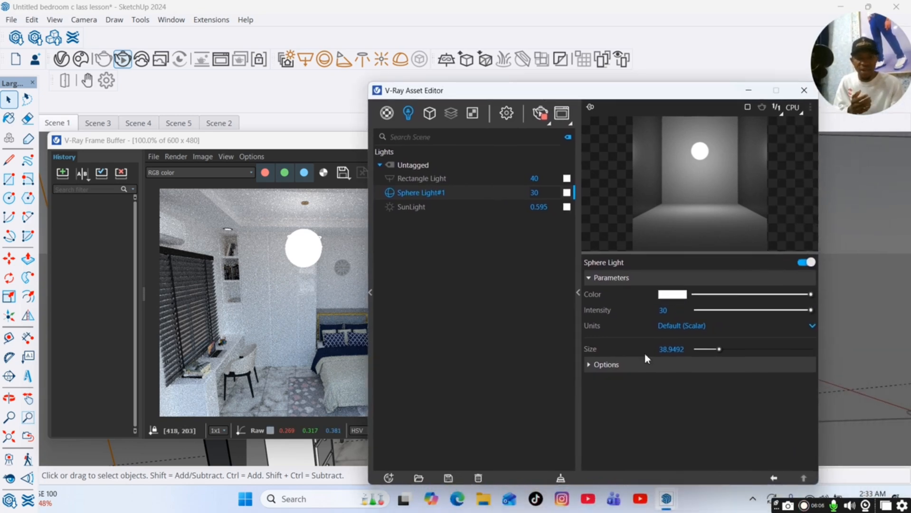
left_click(652, 370)
left_click(663, 382)
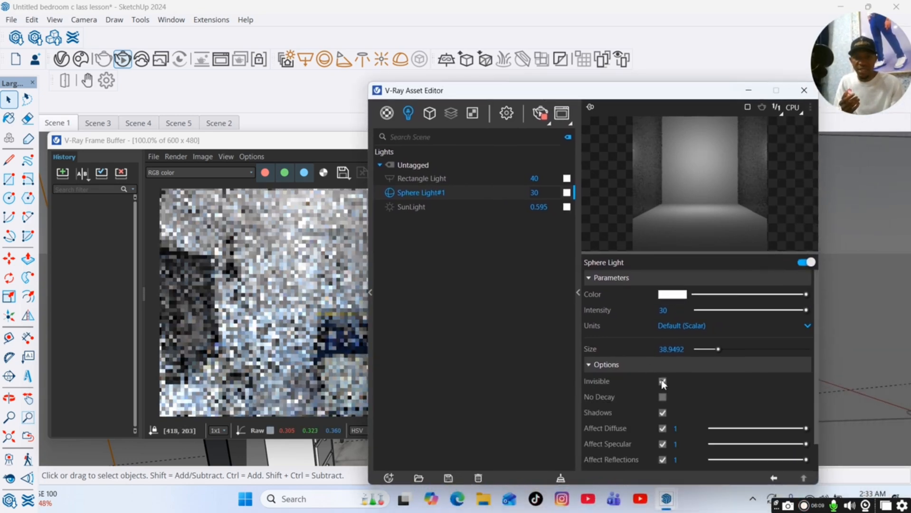
left_click_drag(518, 98, 640, 96)
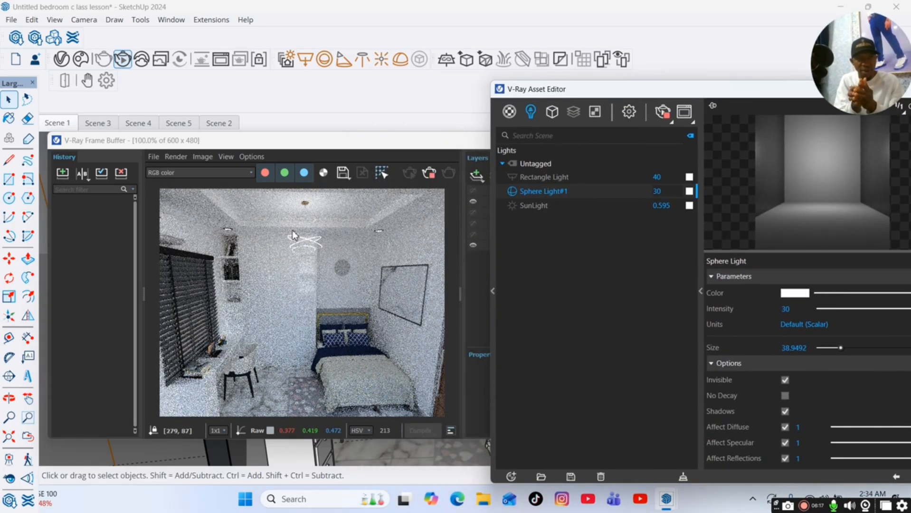
Toggle Sphere Light#1 off and on again and switch the Rectangle Light back on in the Asset Editor.
left_click(513, 193)
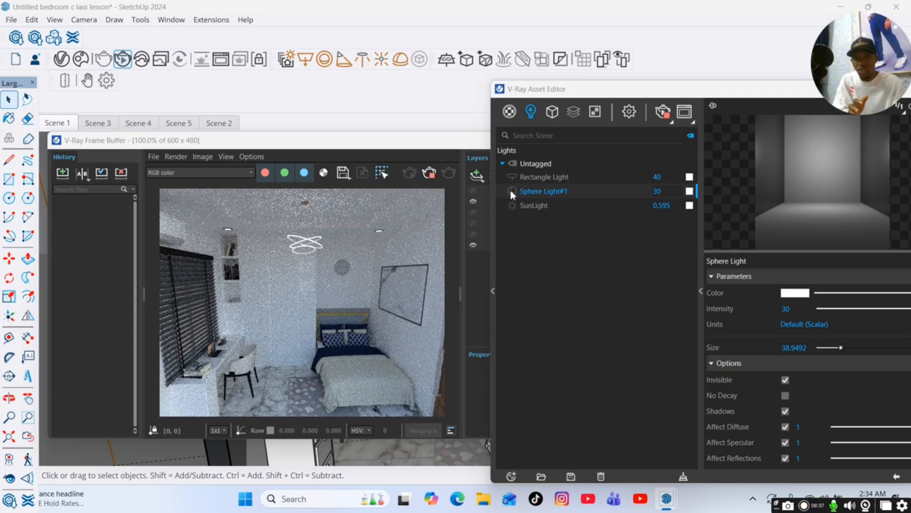
left_click(512, 191)
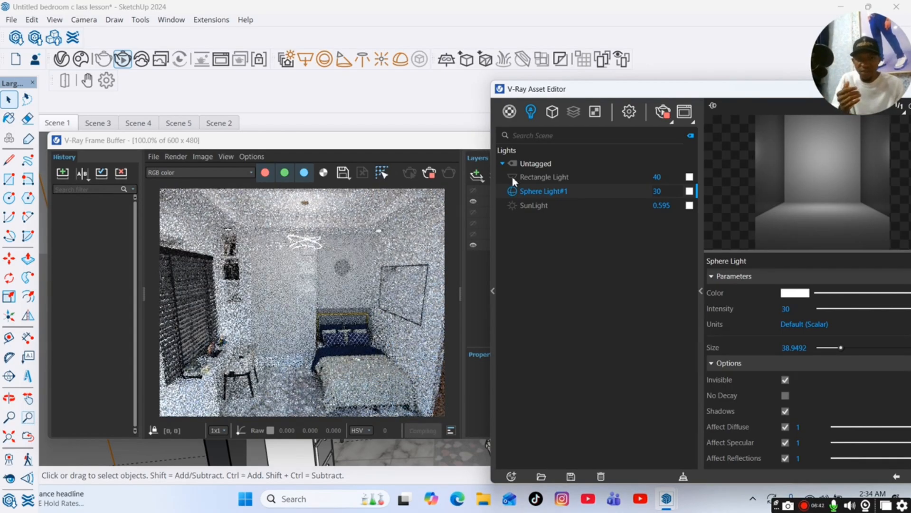
left_click(512, 178)
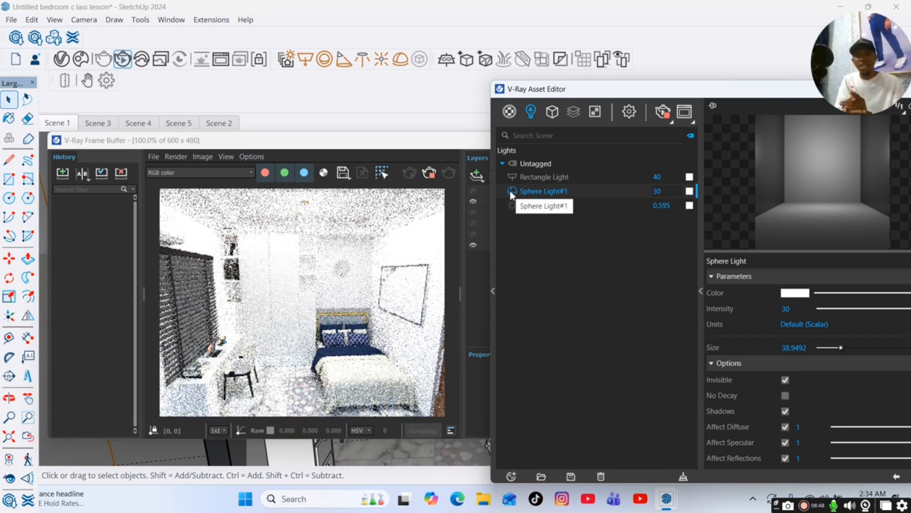
Set the Rectangle Light's intensity to 20.
left_click(544, 178)
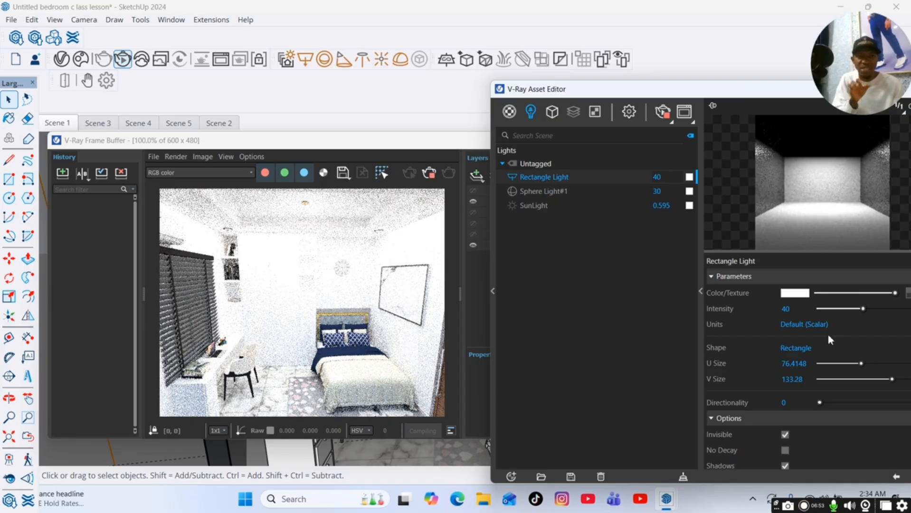
left_click(785, 309)
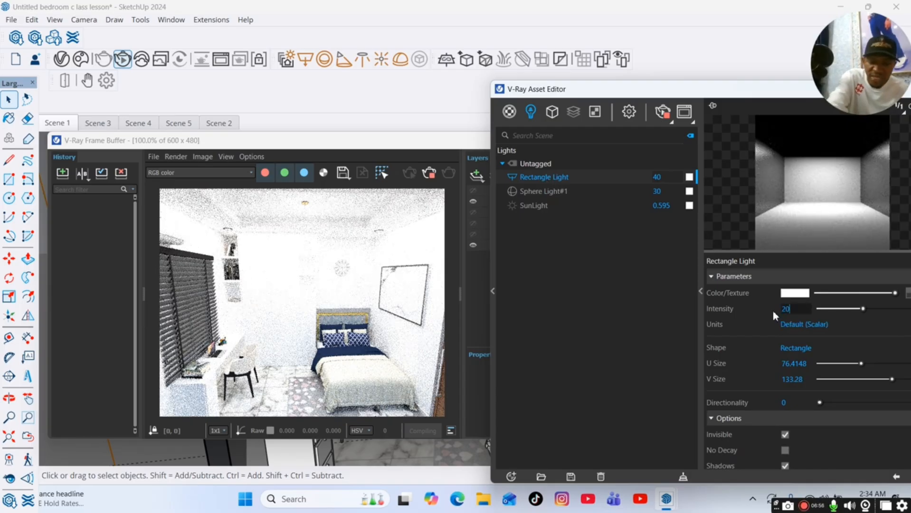
type("20")
key("Return")
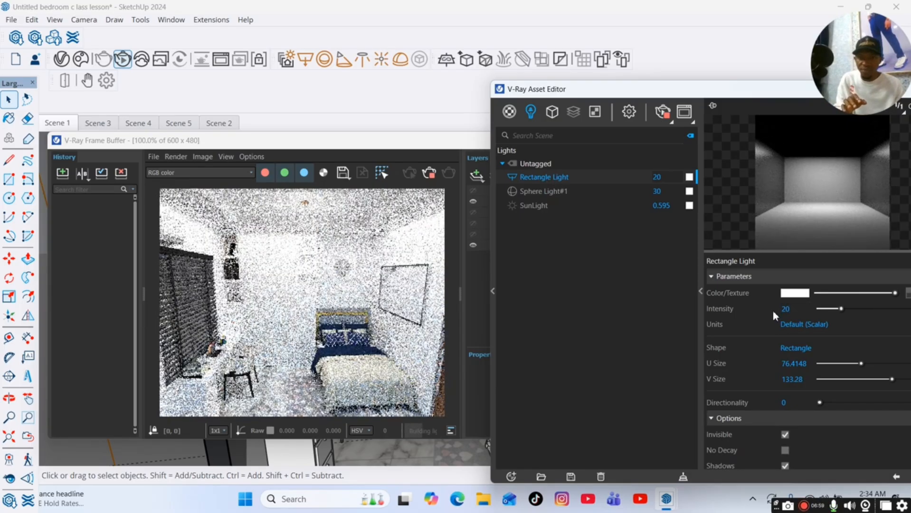
Set Sphere Light#1's color to orange in the color picker.
left_click(542, 192)
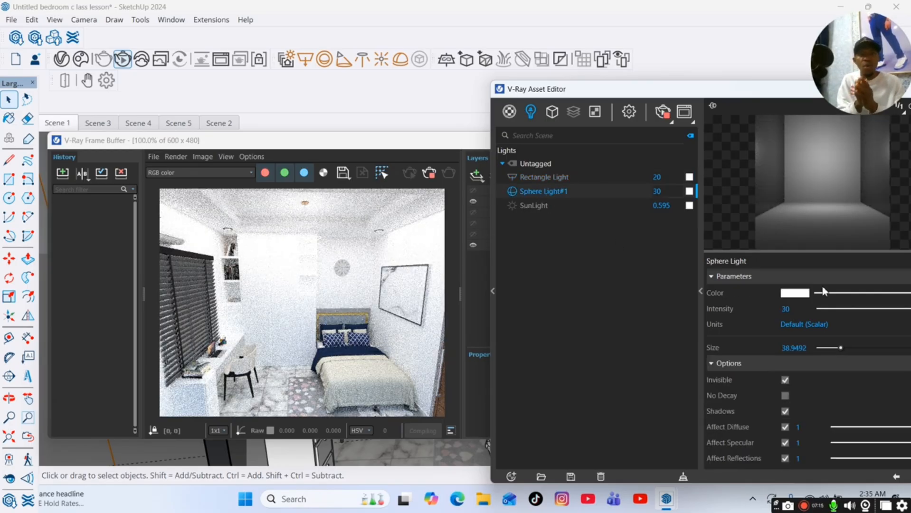
left_click(795, 293)
left_click(559, 186)
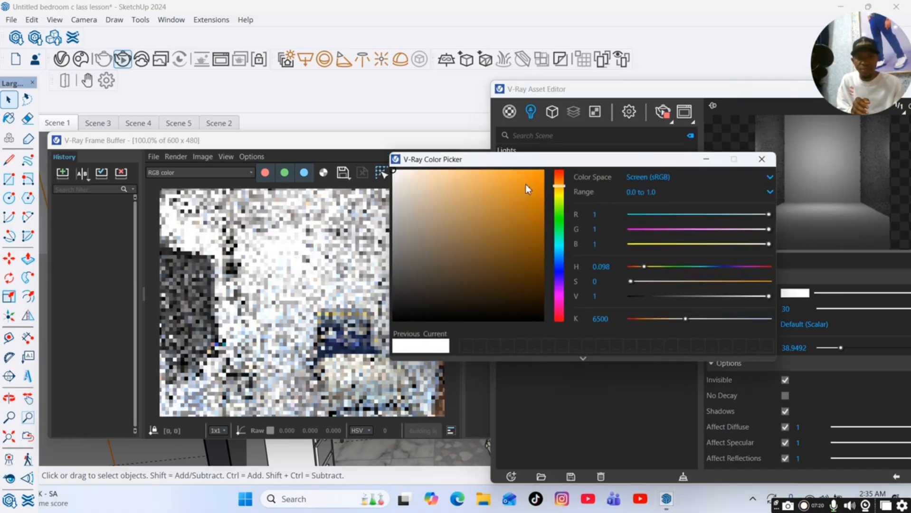
left_click(495, 175)
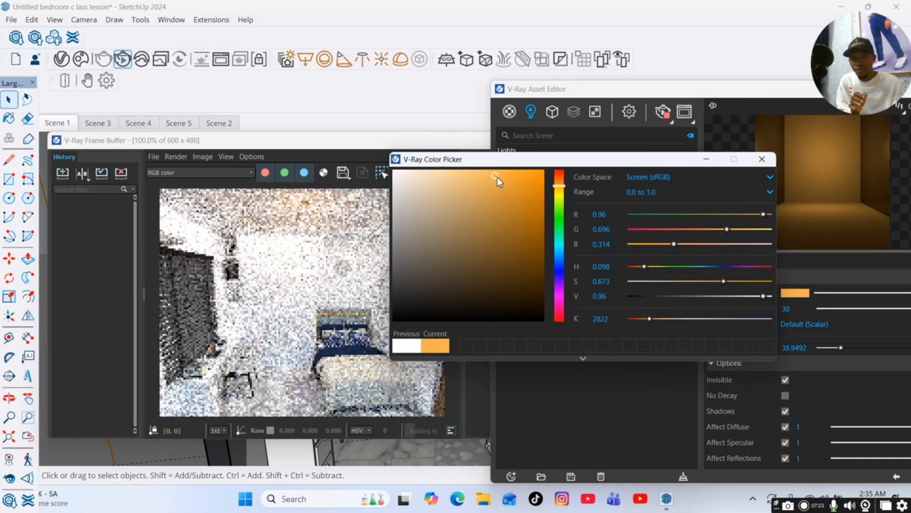
left_click_drag(496, 177, 520, 177)
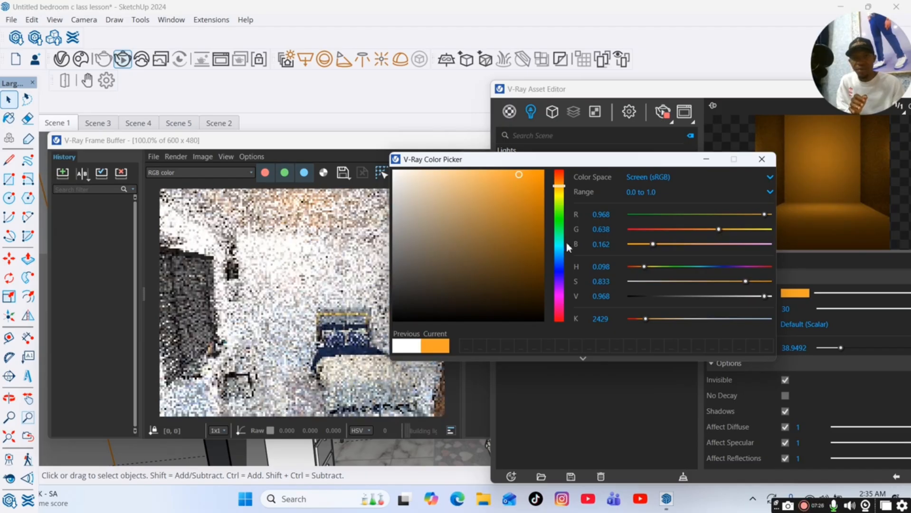
left_click(762, 160)
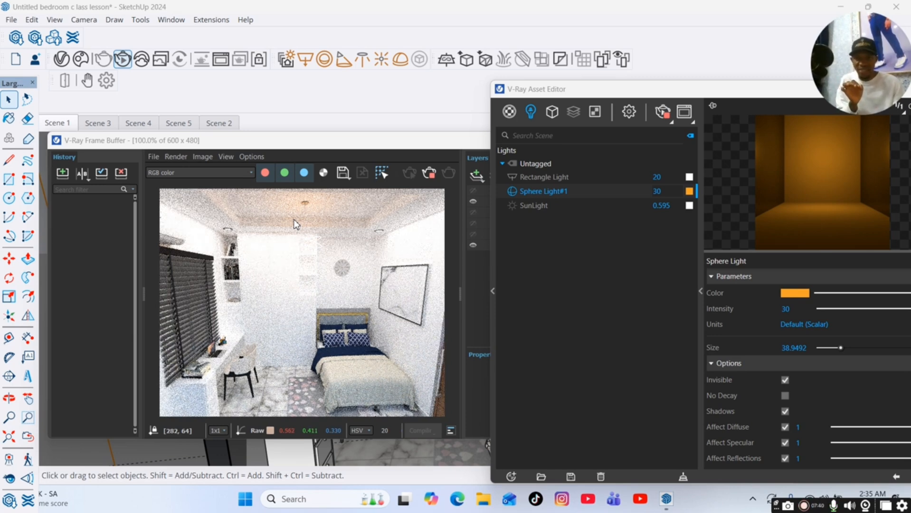
Change Sphere Light#1's color to blue and toggle the lights to compare the render.
left_click(512, 177)
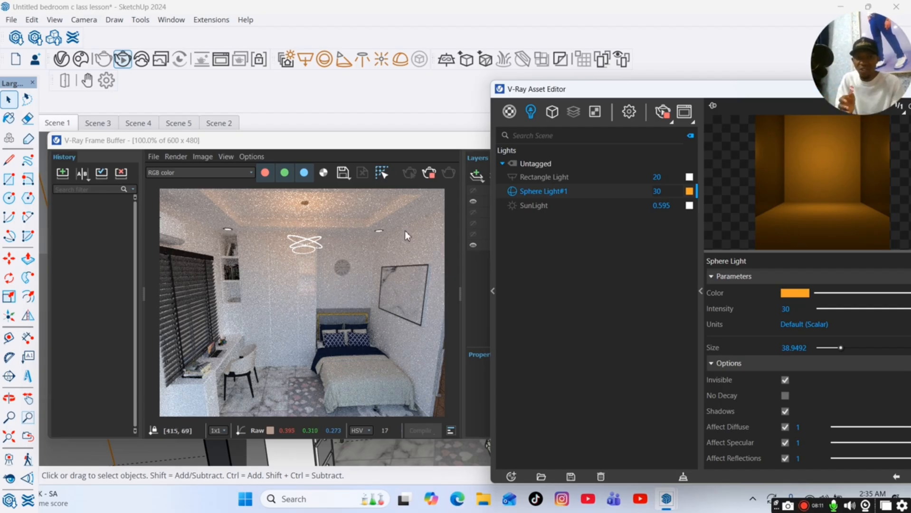
left_click(795, 293)
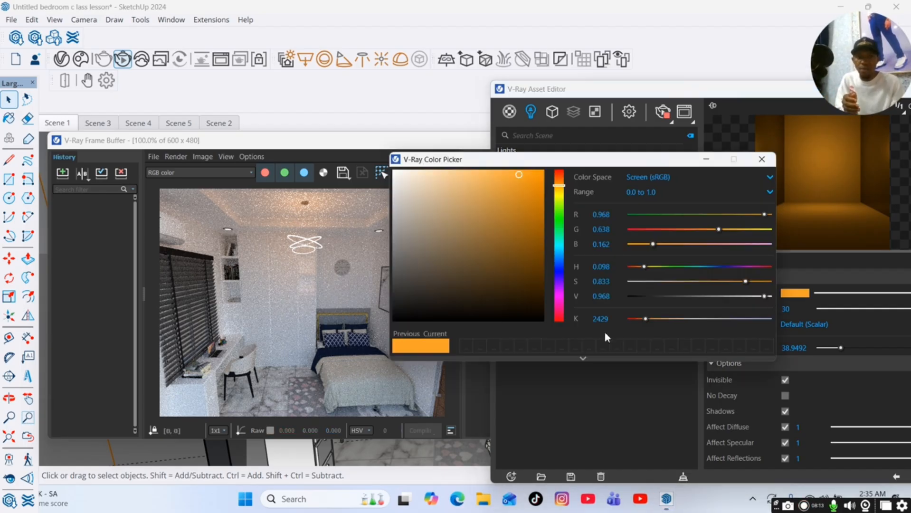
left_click(559, 265)
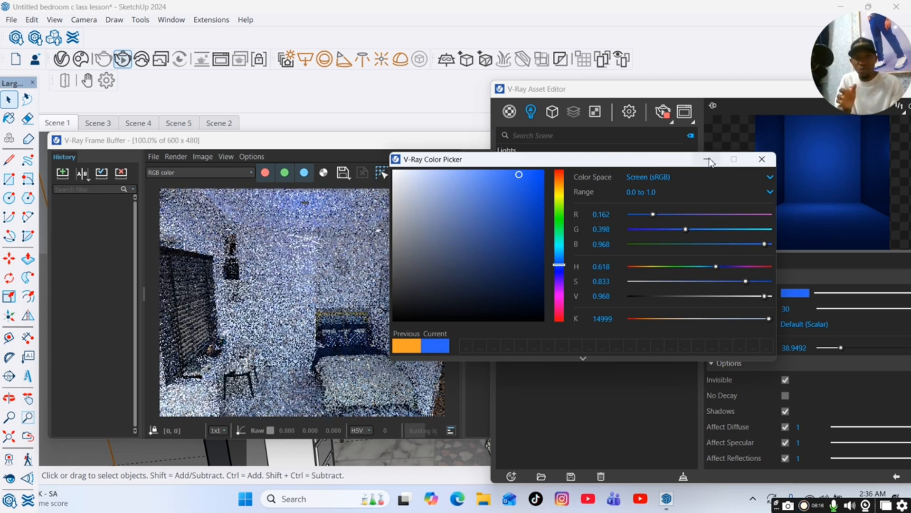
left_click(709, 160)
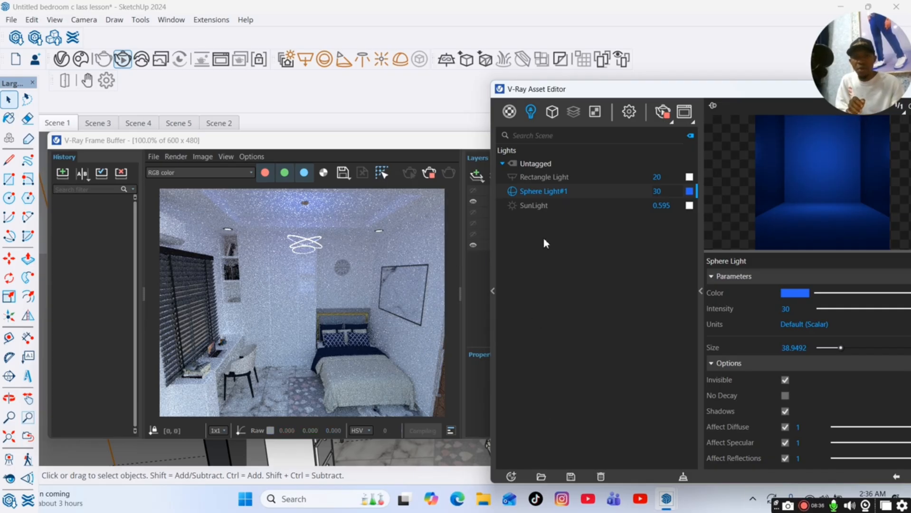
left_click(511, 192)
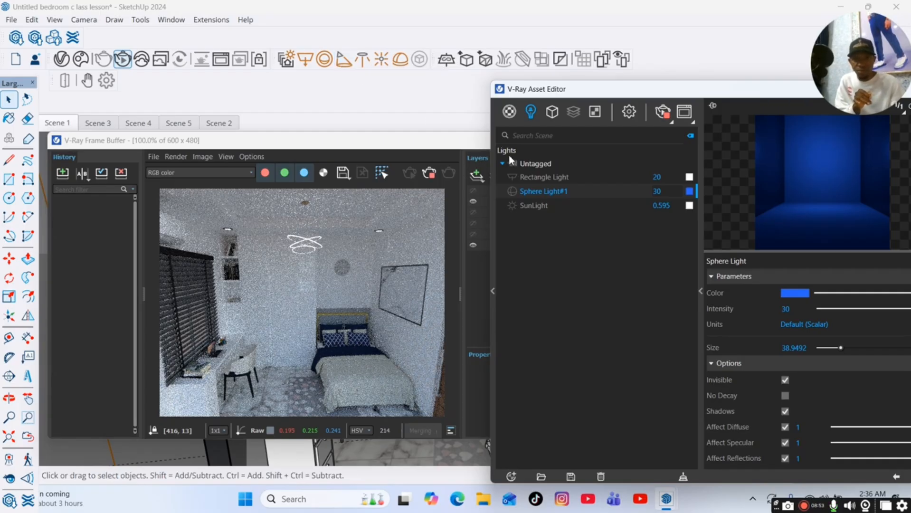
Move the V-Ray windows aside and place a Spot Light under the ceiling downlight above the bookshelf.
left_click_drag(648, 89, 530, 111)
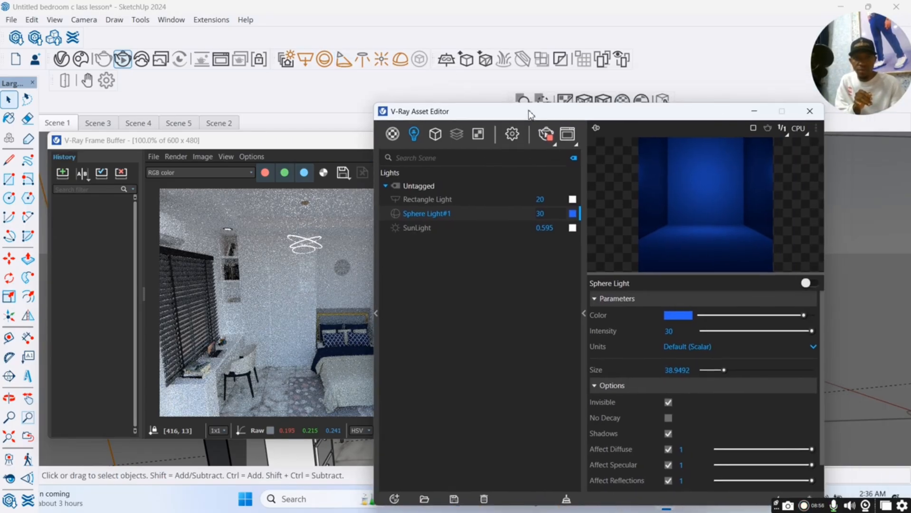
left_click(755, 114)
left_click(579, 139)
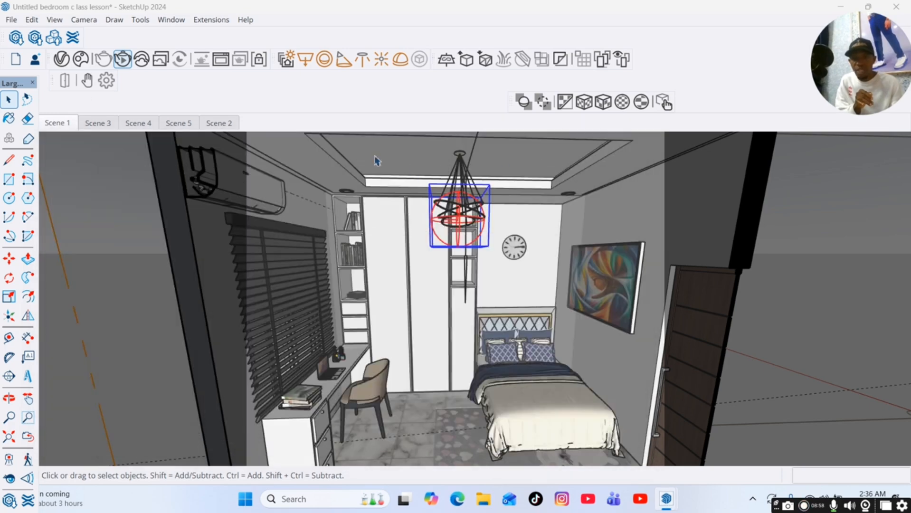
left_click(344, 61)
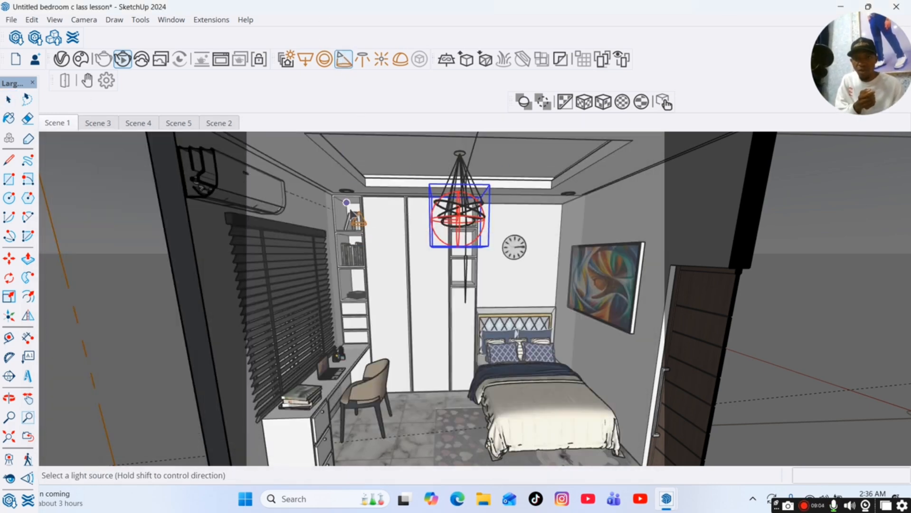
scroll(349, 206, "up", 3)
scroll(349, 205, "up", 5)
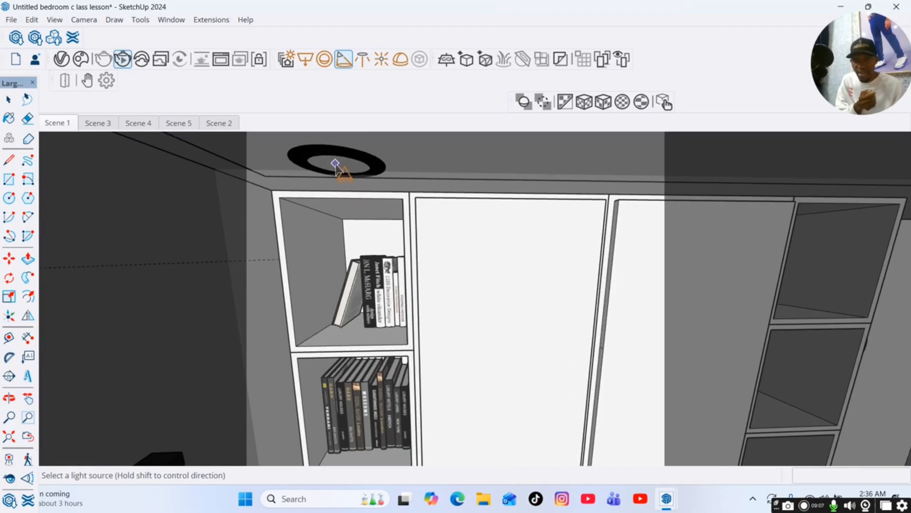
left_click(335, 167)
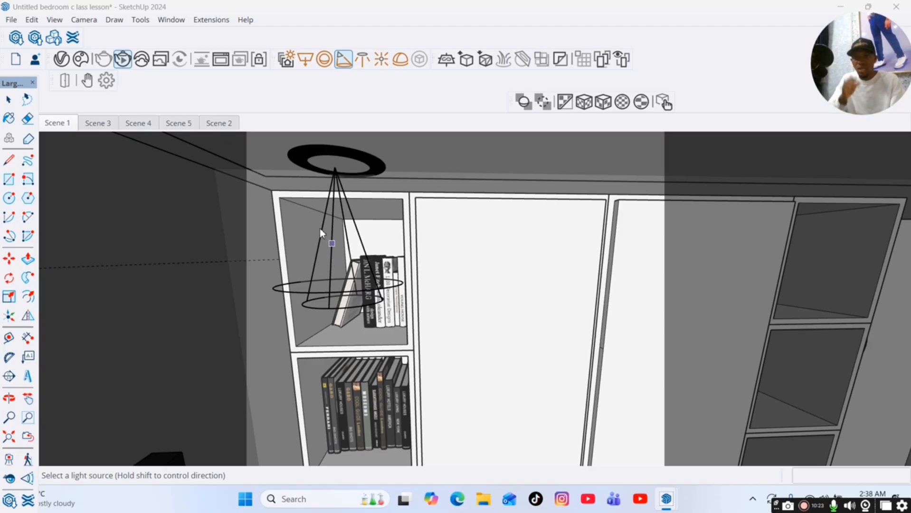
Place Spot Lights under the remaining ceiling downlights around the room.
scroll(319, 228, "down", 5)
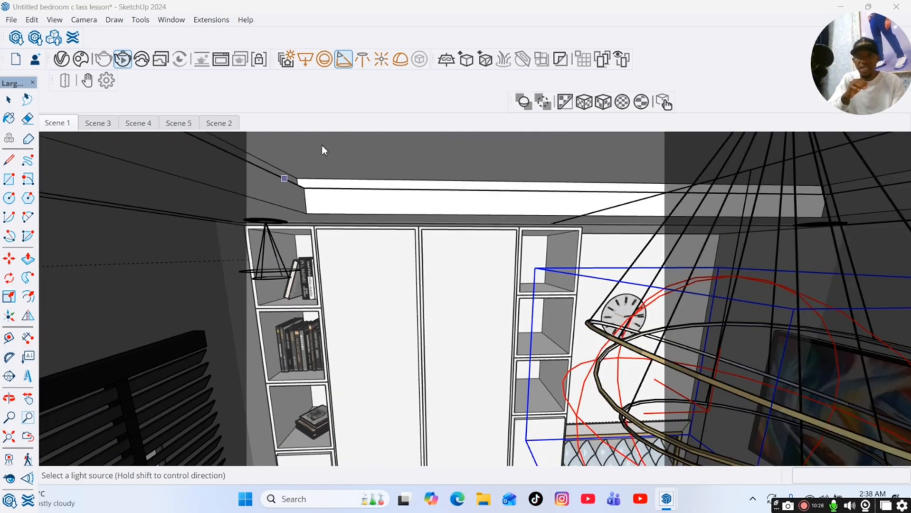
scroll(295, 219, "down", 5)
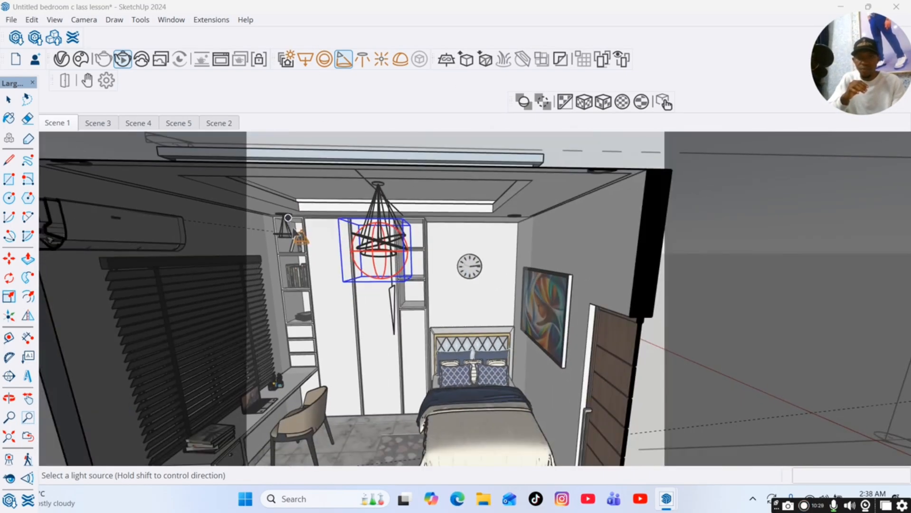
scroll(605, 172, "up", 5)
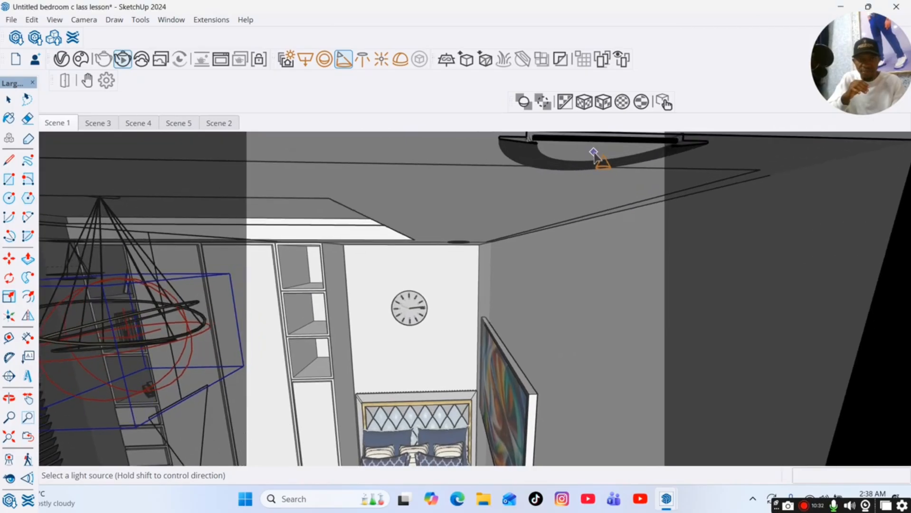
scroll(448, 295, "up", 5)
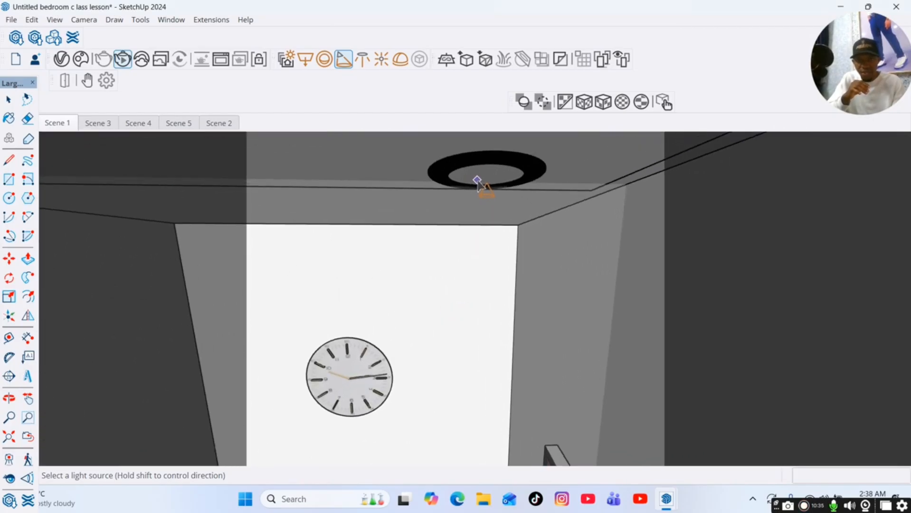
left_click(479, 181)
scroll(561, 194, "down", 5)
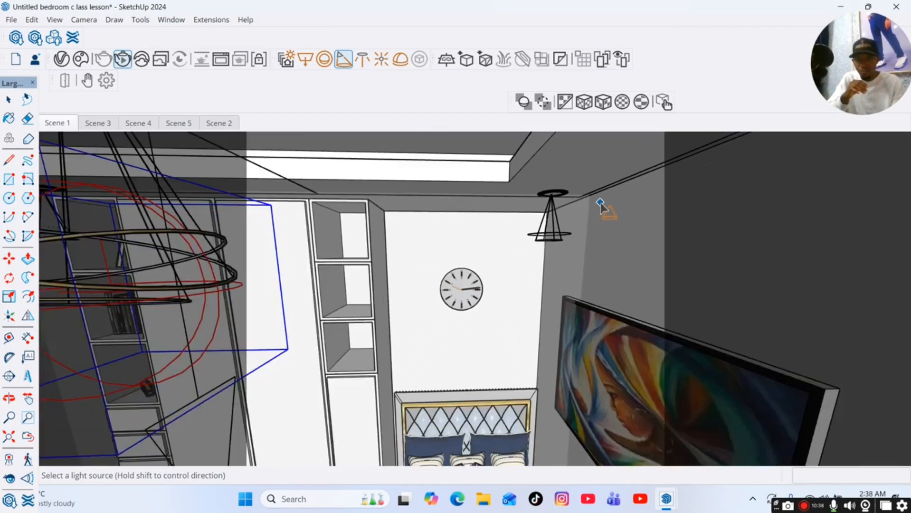
scroll(601, 206, "down", 5)
scroll(311, 152, "up", 5)
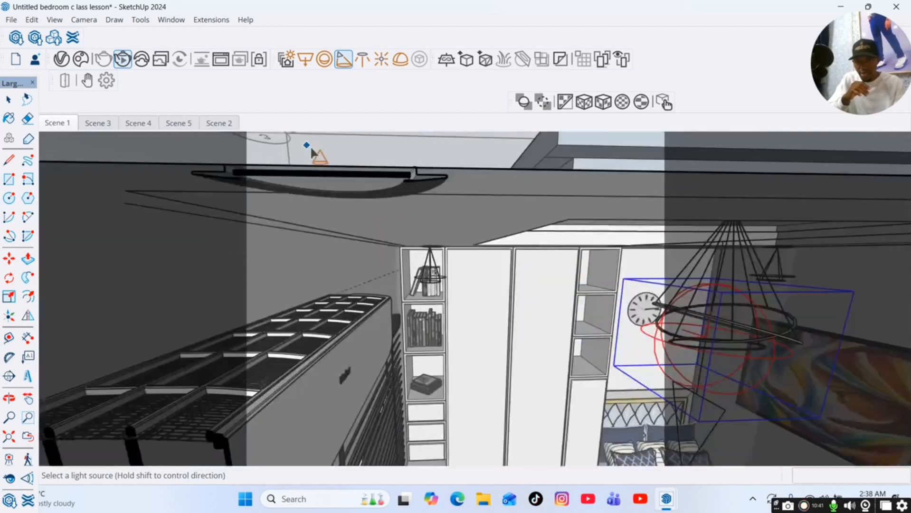
scroll(314, 156, "up", 3)
scroll(318, 185, "down", 4)
scroll(332, 144, "up", 2)
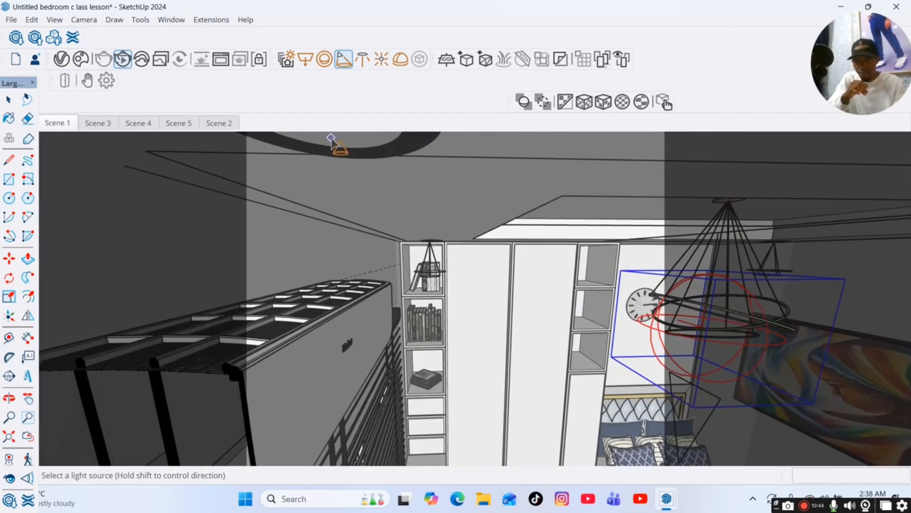
scroll(331, 140, "down", 8)
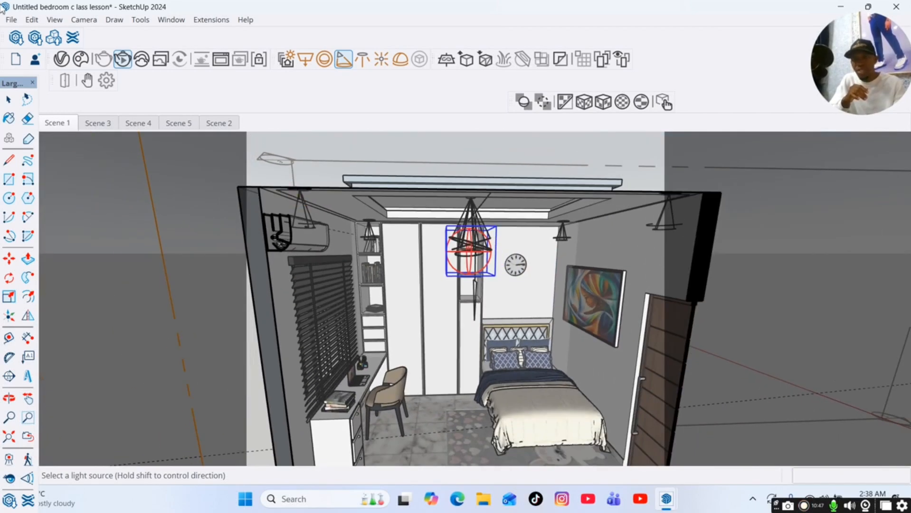
Return to the Scene 1 view and bring back the frame buffer to inspect the render.
left_click(10, 101)
left_click(61, 125)
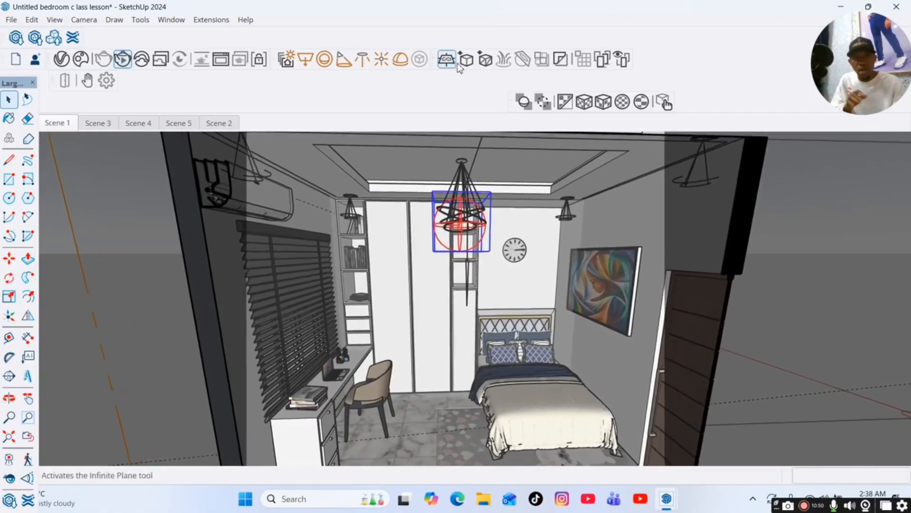
mouse_move(671, 502)
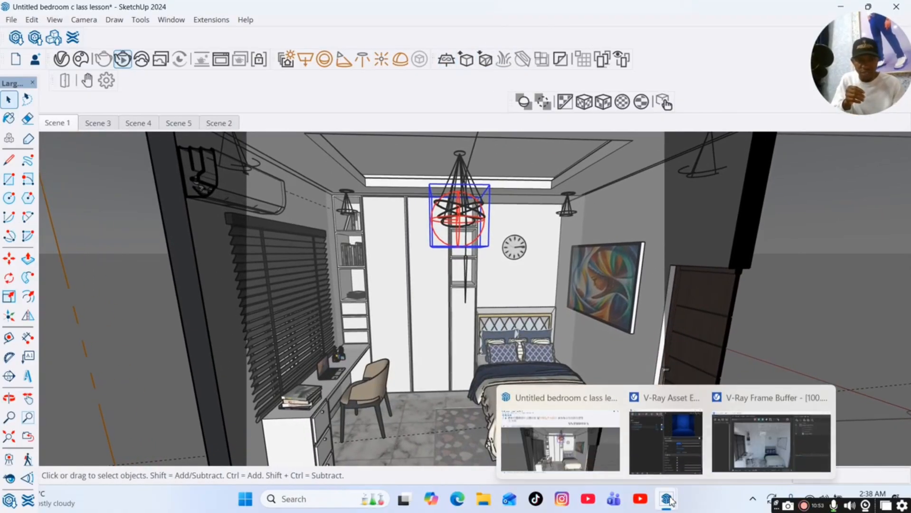
left_click(769, 442)
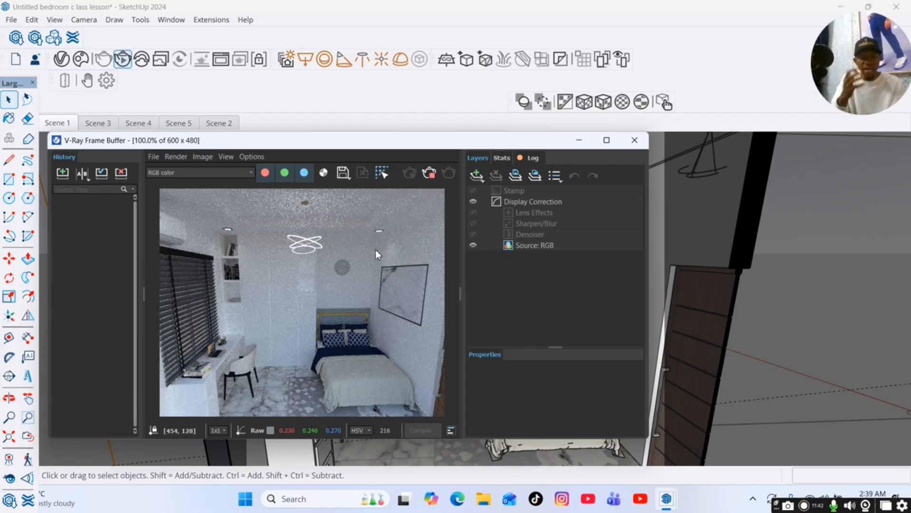
Reopen the Asset Editor and select the first Spot Light.
mouse_move(677, 507)
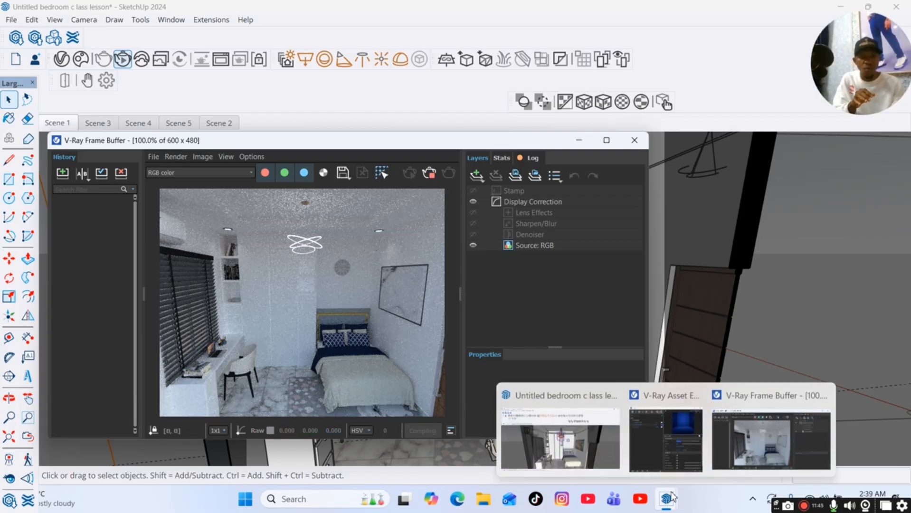
left_click(683, 445)
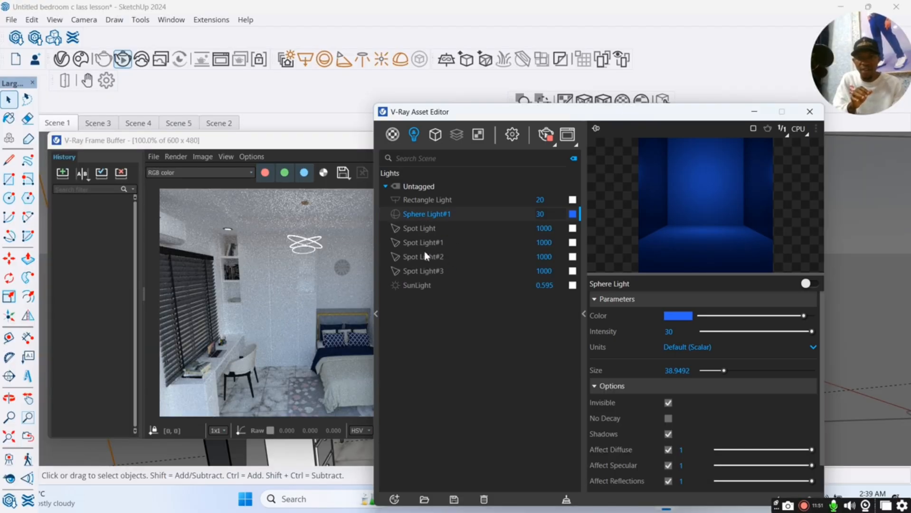
left_click(420, 229)
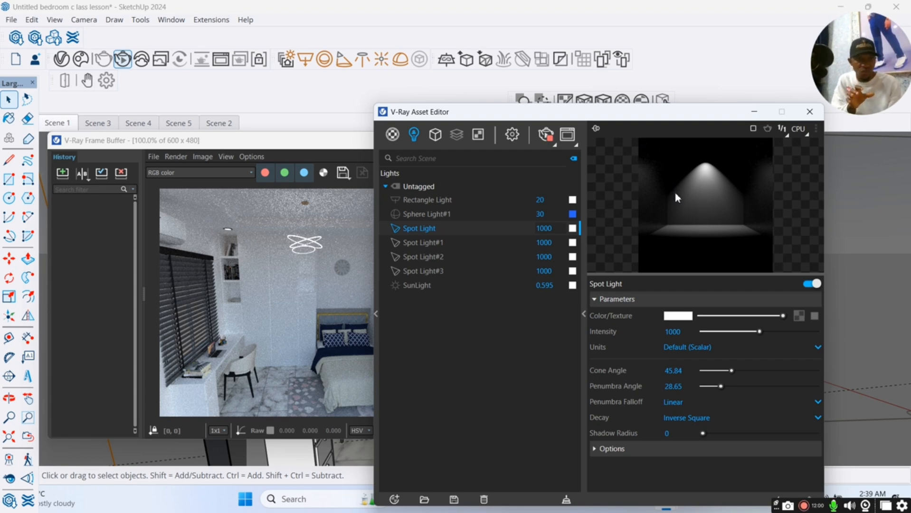
Move the Asset Editor aside and raise the intensity of each of the four Spot Lights to 2000.
left_click_drag(759, 331, 823, 327)
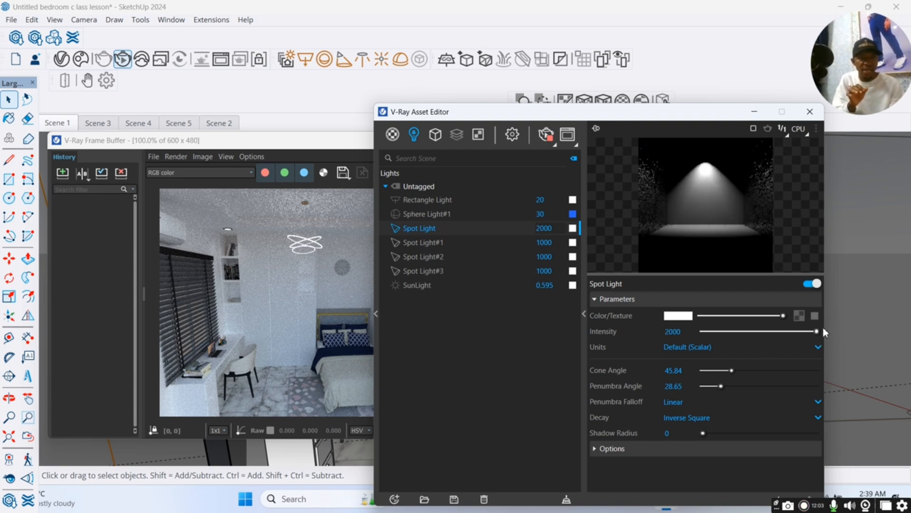
left_click_drag(458, 117, 522, 118)
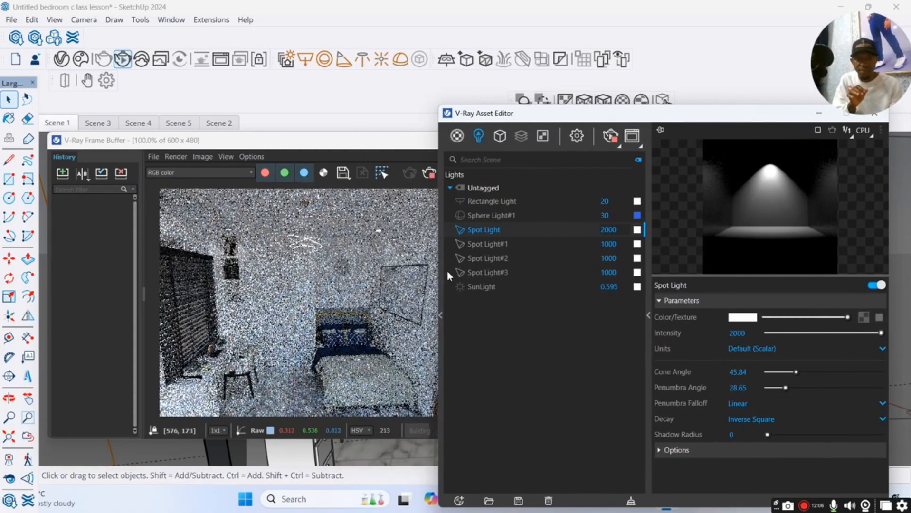
left_click(487, 244)
left_click_drag(824, 333, 881, 334)
left_click(505, 261)
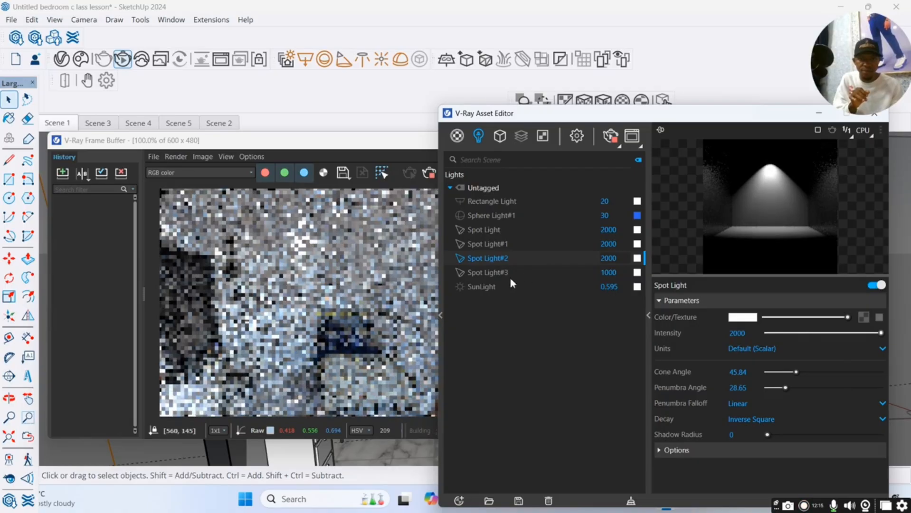
left_click(509, 274)
left_click_drag(826, 333, 893, 333)
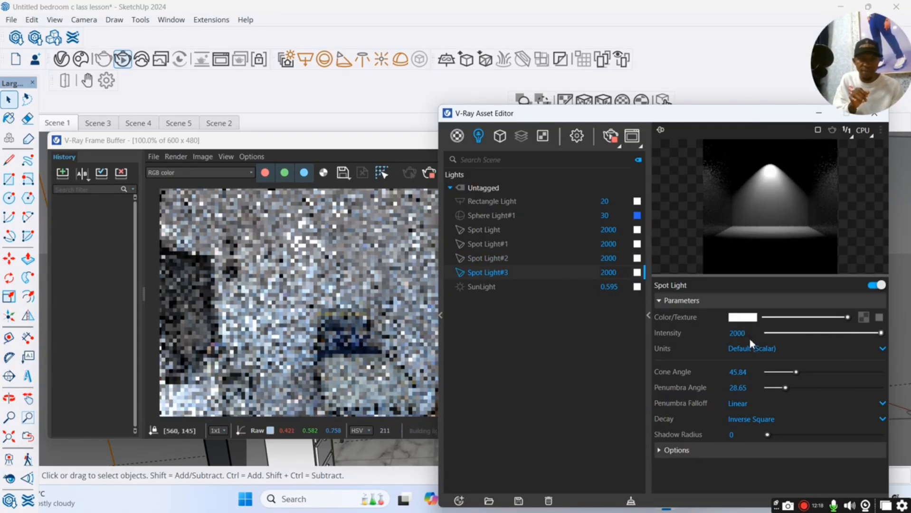
Set the intensity of Spot Light#3 and Spot Light#2 to 4000.
double_click(737, 333)
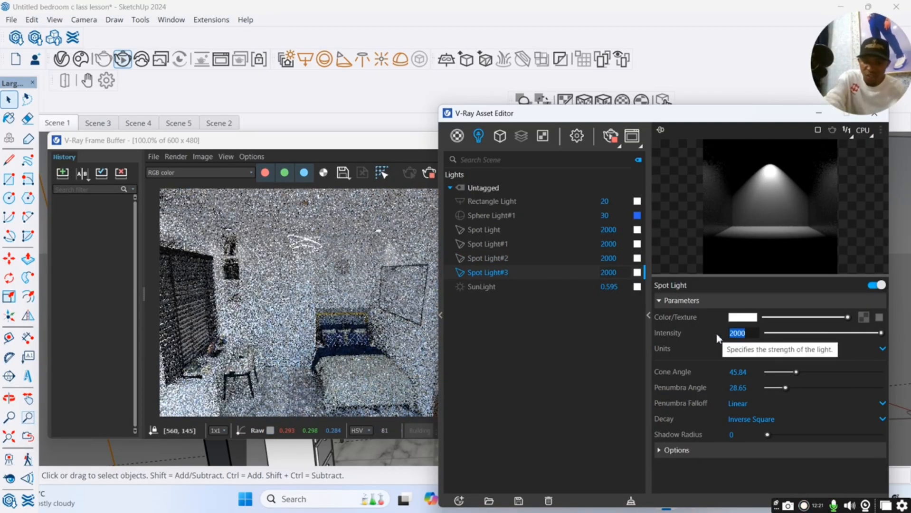
type("4000")
key("Return")
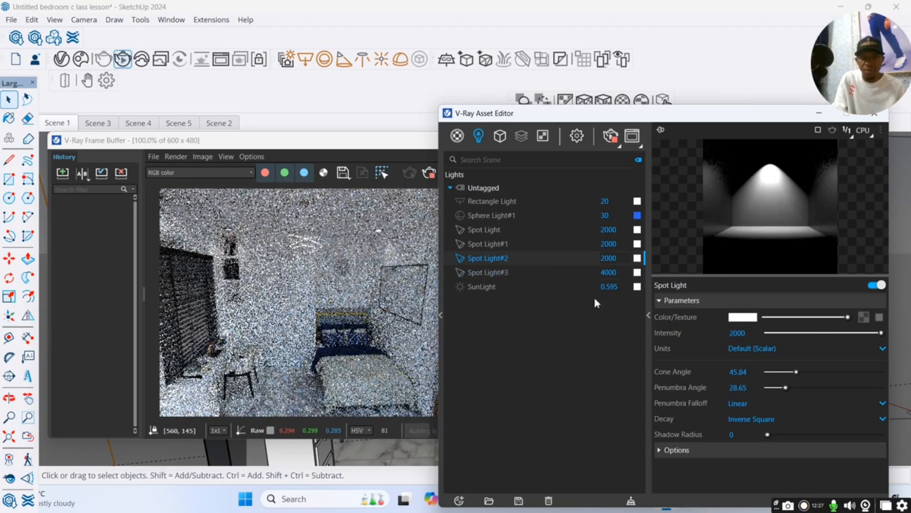
double_click(600, 259)
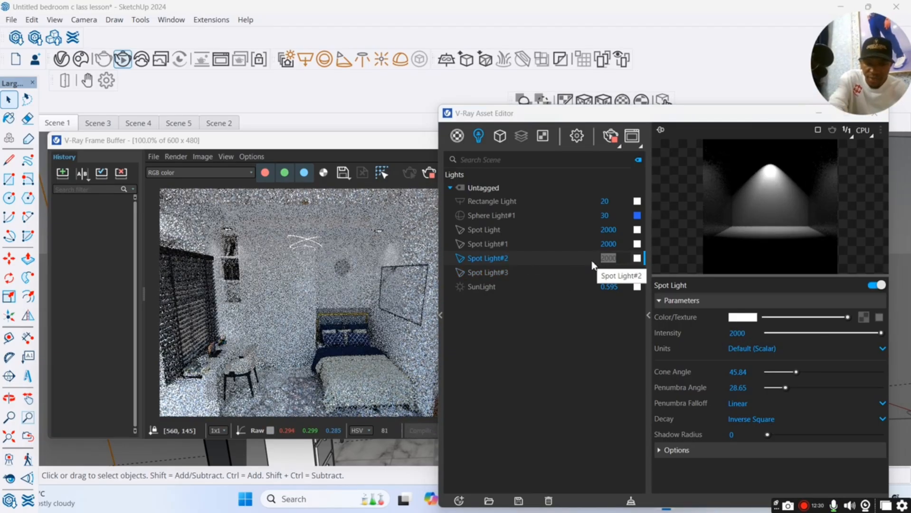
left_click(625, 258)
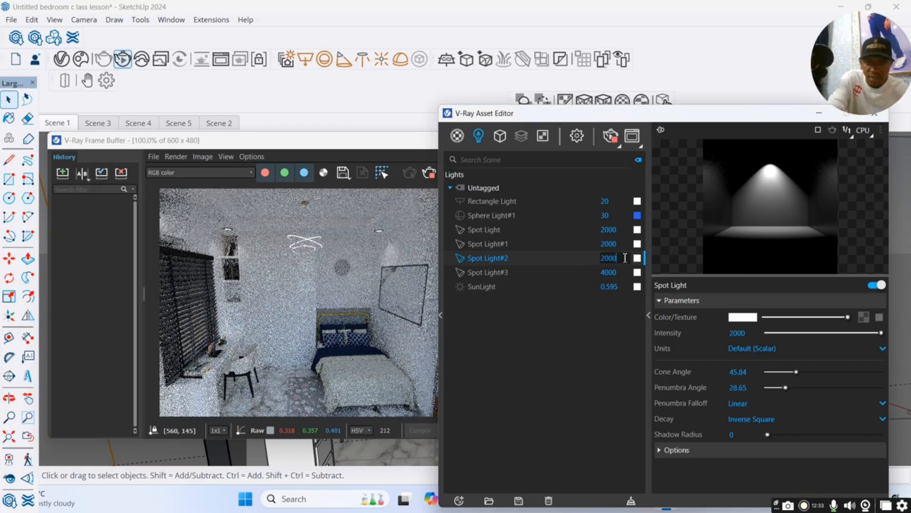
key("BackSpace")
key("BackSpace")
key("BackSpace")
key("BackSpace")
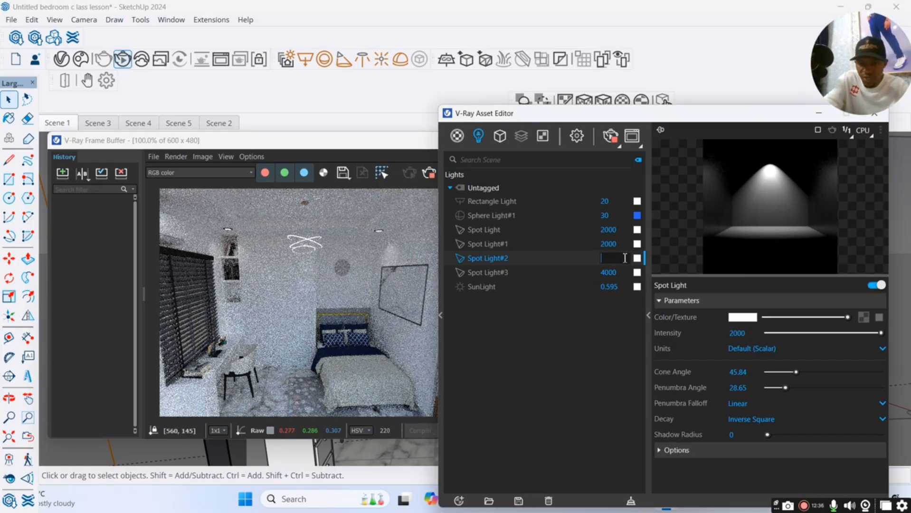
type("4000")
key("Return")
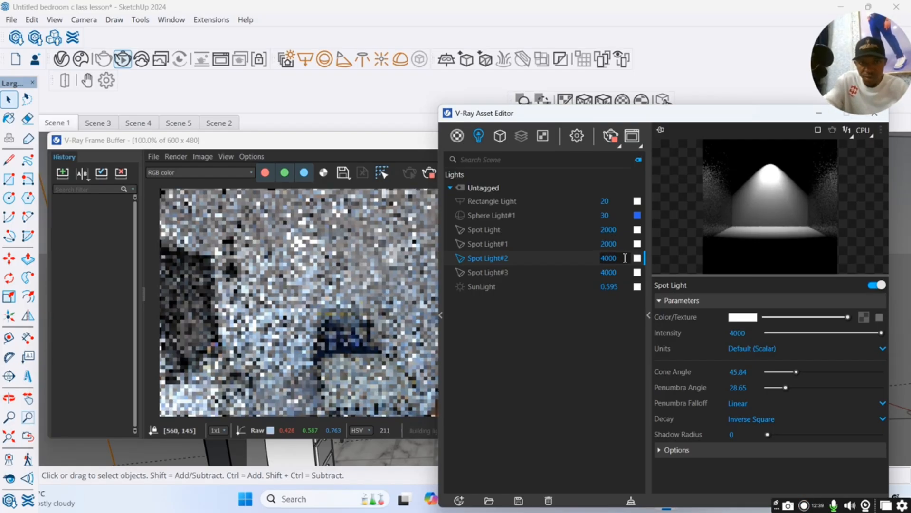
Set the intensity of Spot Light#1 and Spot Light to 4000.
left_click(620, 246)
key("BackSpace")
key("BackSpace")
key("BackSpace")
key("BackSpace")
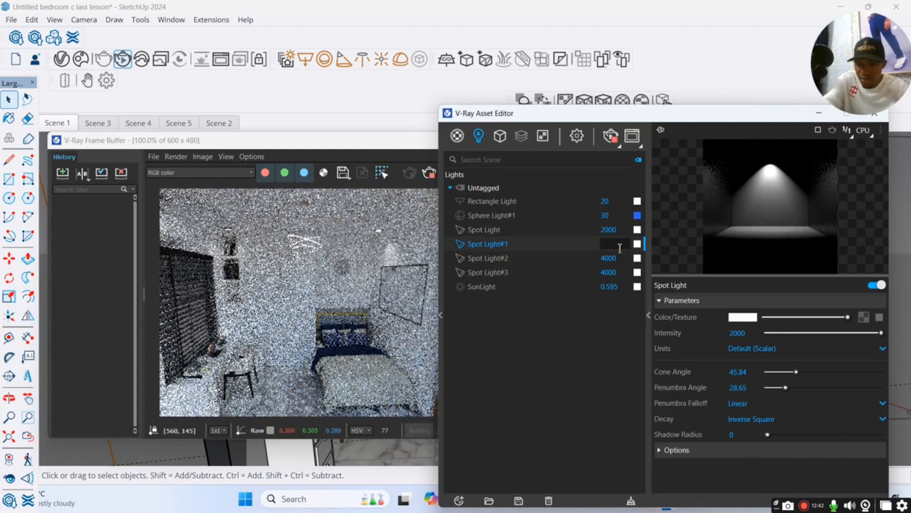
type("4000")
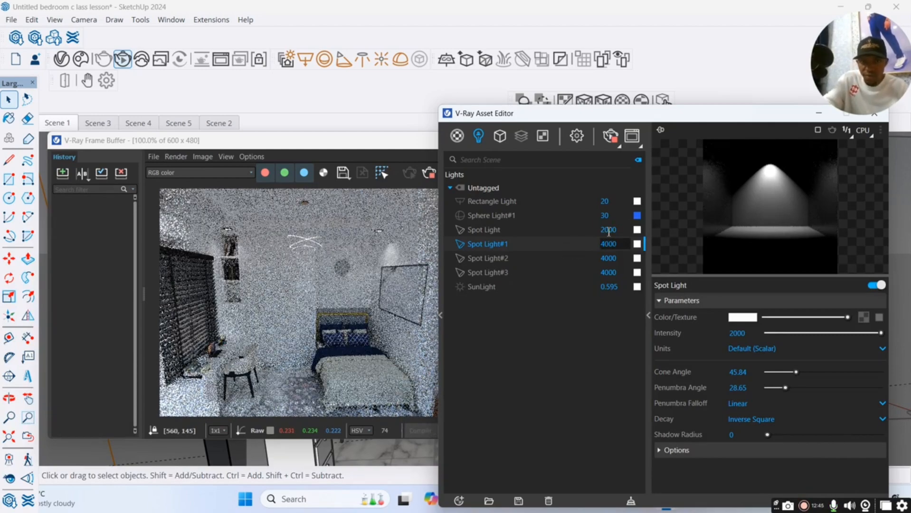
key("Return")
left_click(619, 229)
key("BackSpace")
key("BackSpace")
key("BackSpace")
key("BackSpace")
type("4")
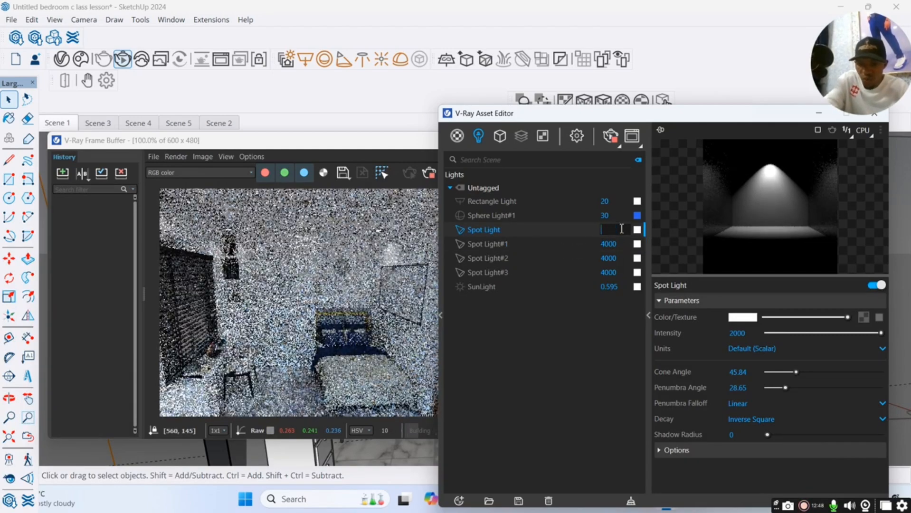
type("000")
key("Return")
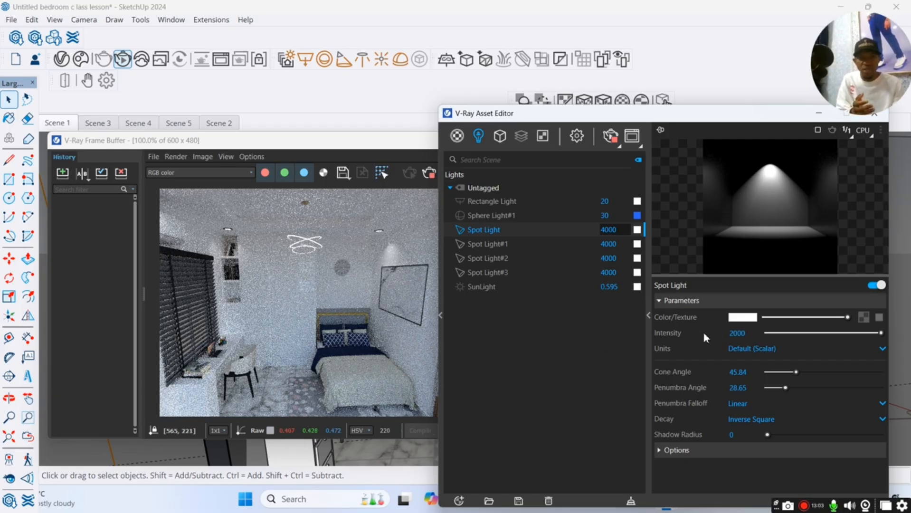
Change the colour of Spot Light and Spot Light#1 to a warm orange.
left_click(743, 318)
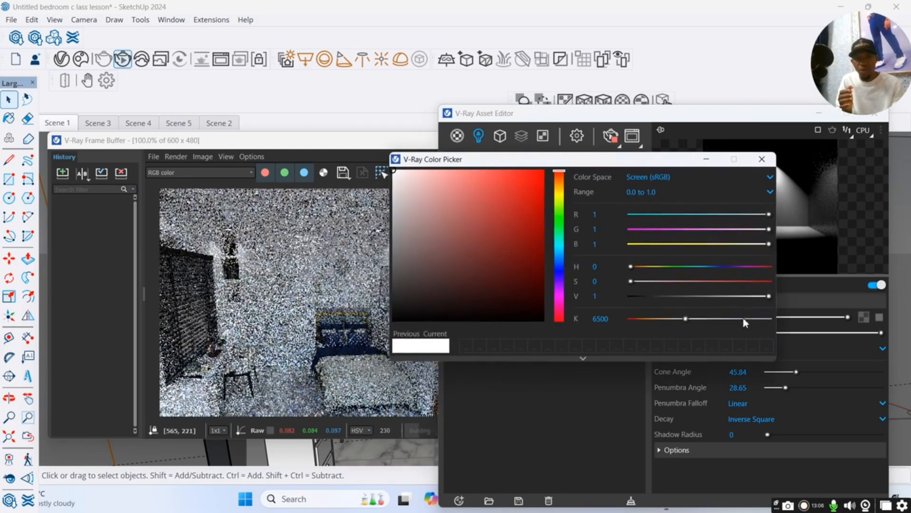
left_click(561, 186)
left_click(534, 177)
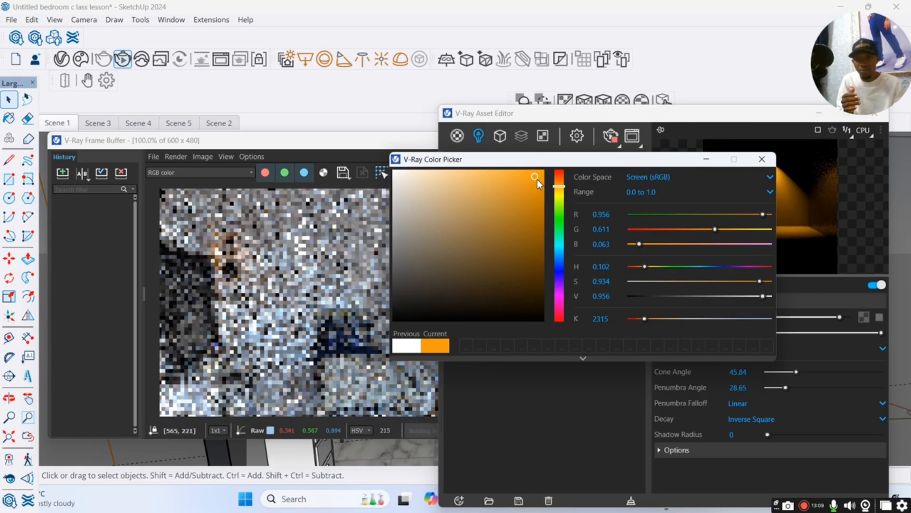
left_click(704, 160)
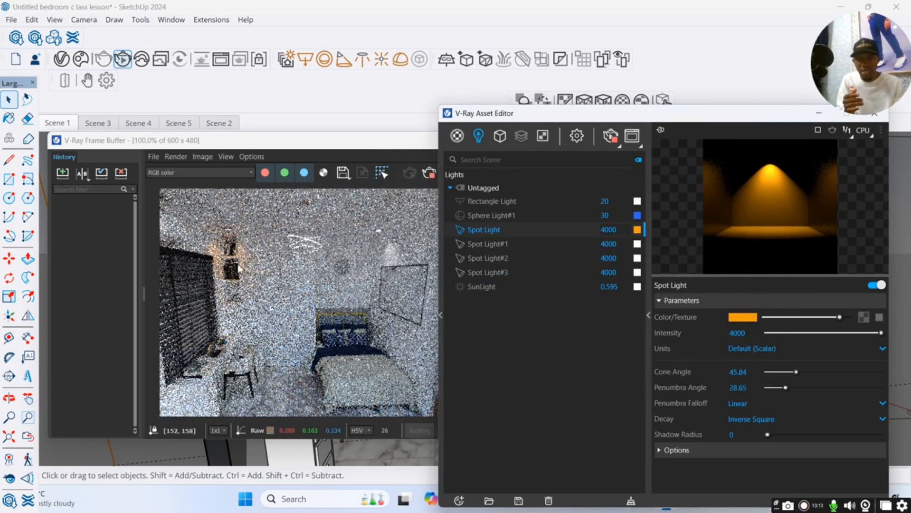
left_click(582, 244)
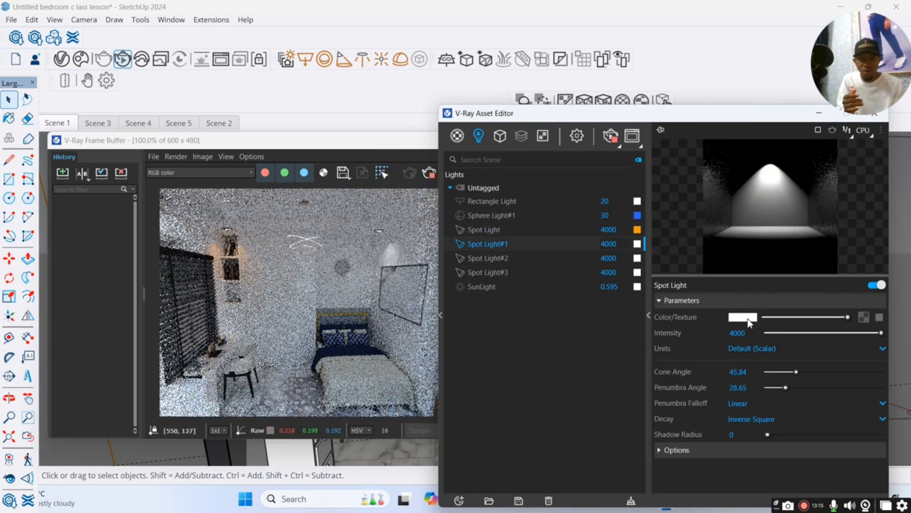
left_click(559, 189)
left_click(538, 175)
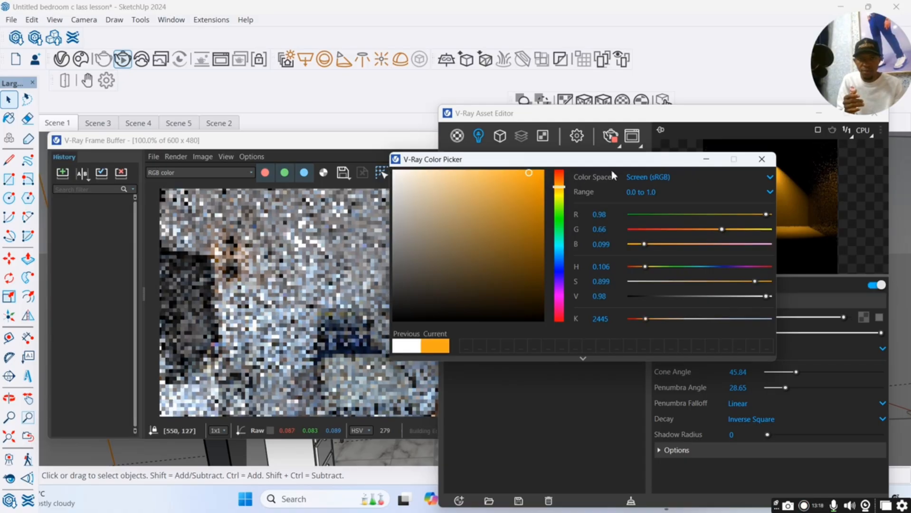
left_click(706, 159)
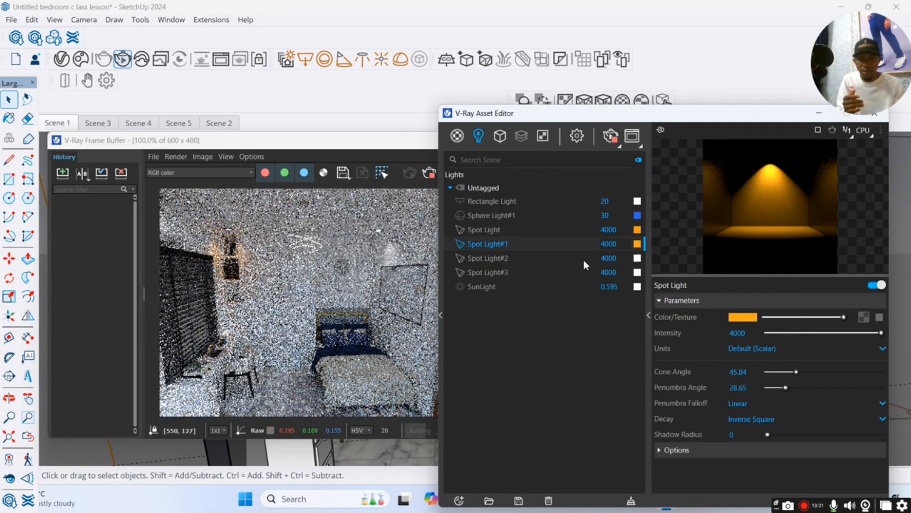
Change the colour of Spot Light#2 and Spot Light#3 to a warm orange.
left_click(583, 258)
left_click(744, 318)
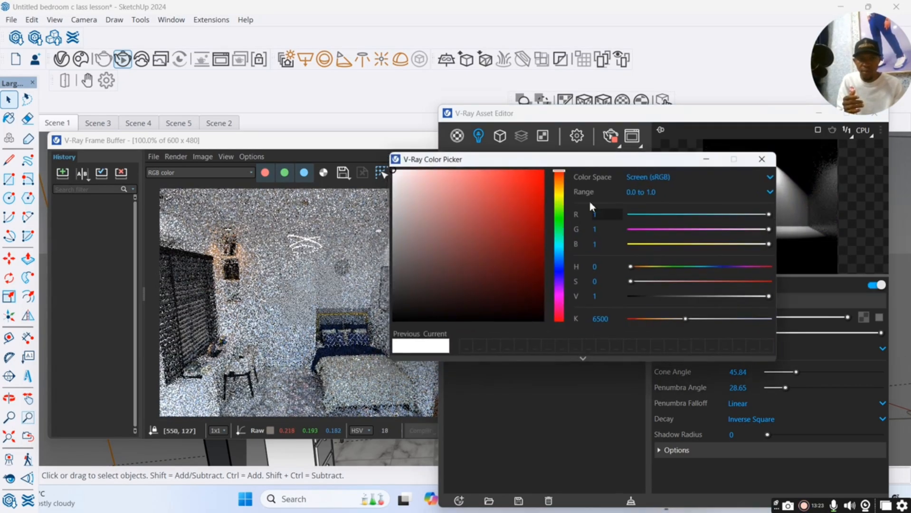
left_click(559, 187)
left_click(534, 176)
left_click(706, 160)
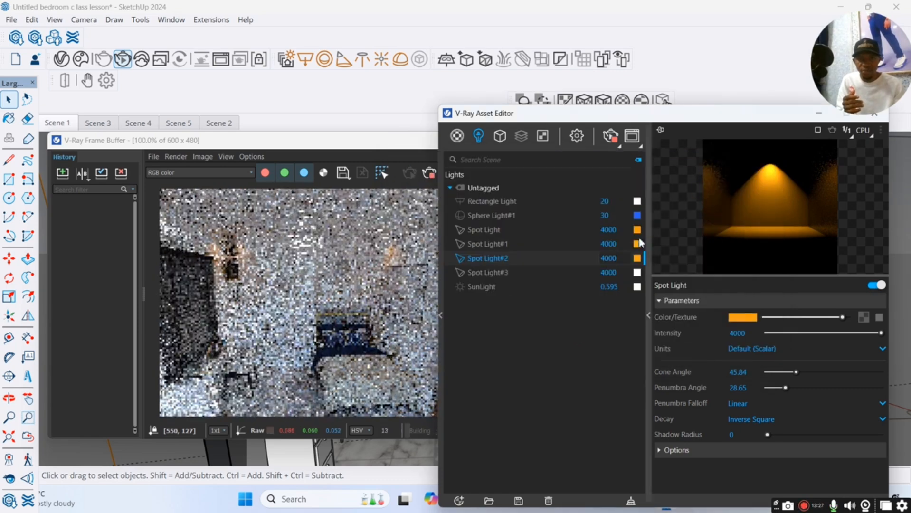
left_click(587, 272)
left_click(751, 318)
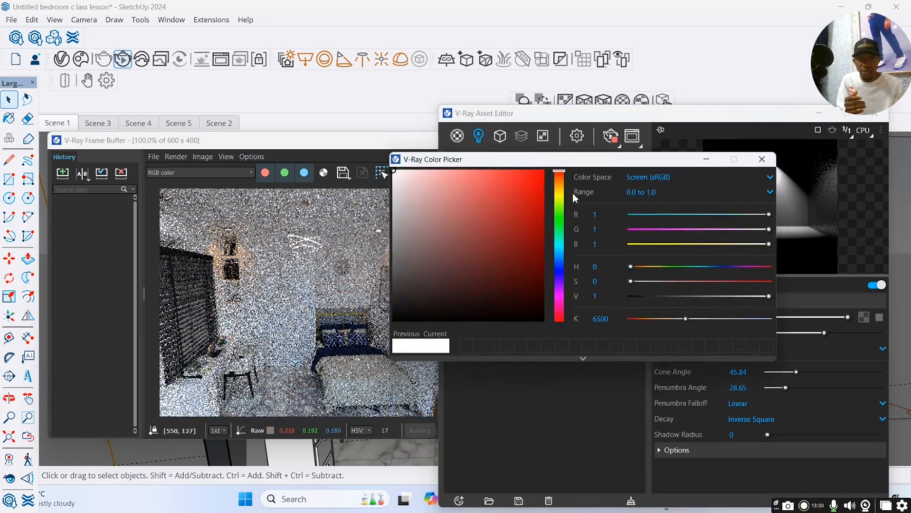
left_click(559, 179)
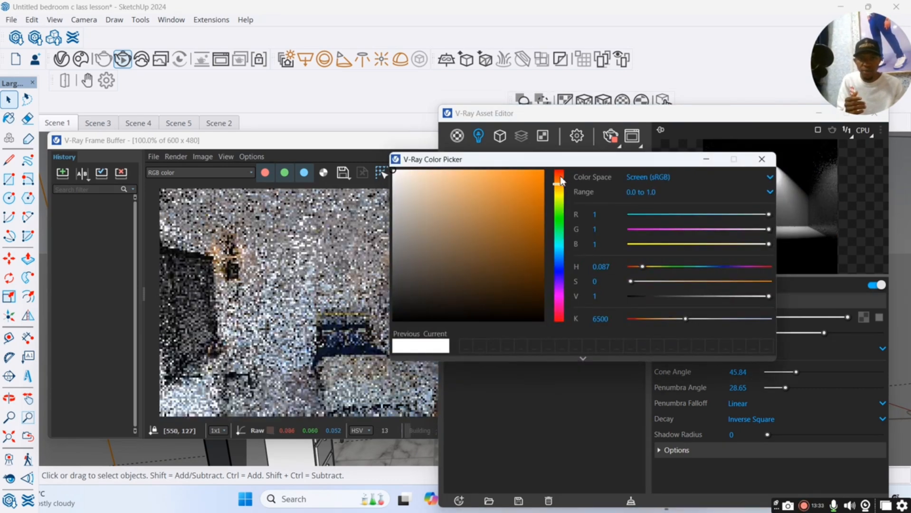
left_click(521, 175)
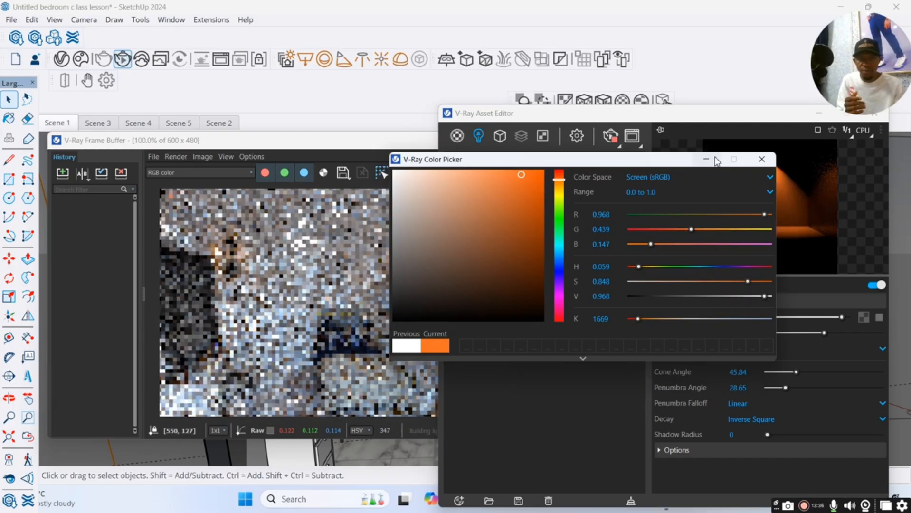
left_click(710, 161)
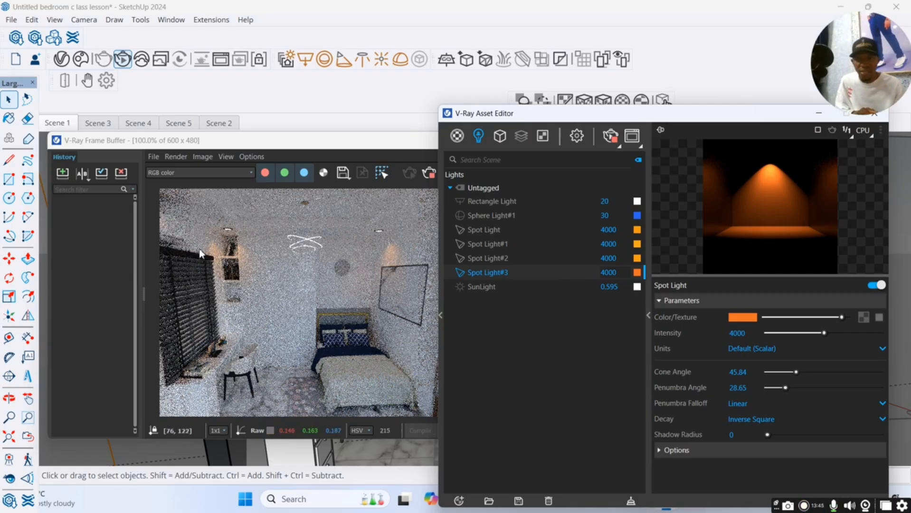
Change the Sphere Light#1 colour from blue to a warm orange.
left_click(578, 233)
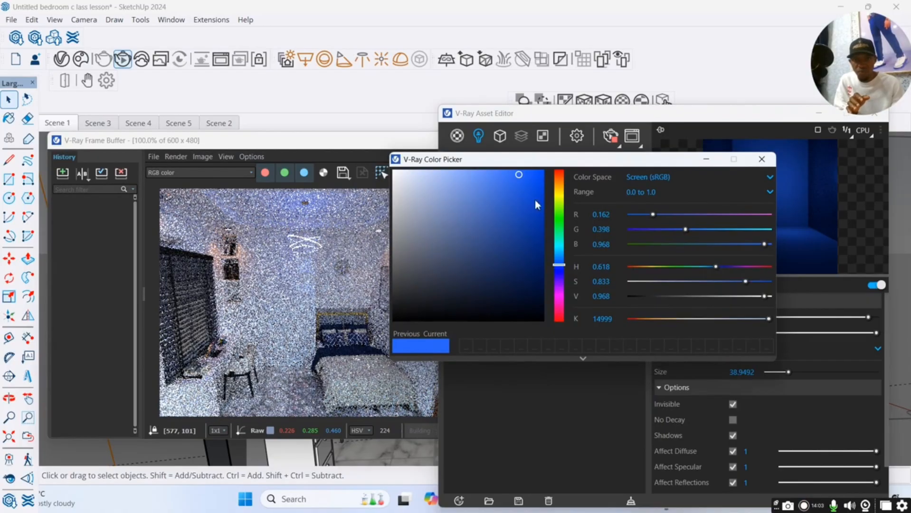
left_click(559, 182)
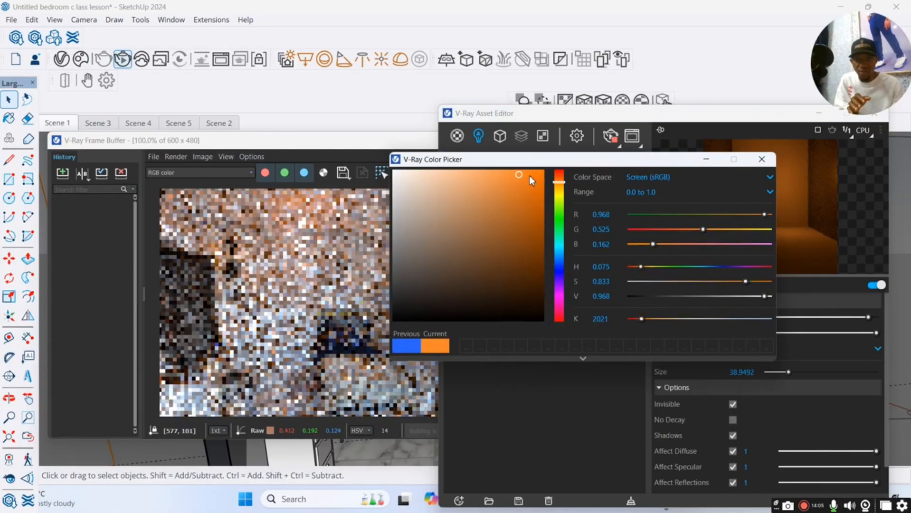
left_click(525, 175)
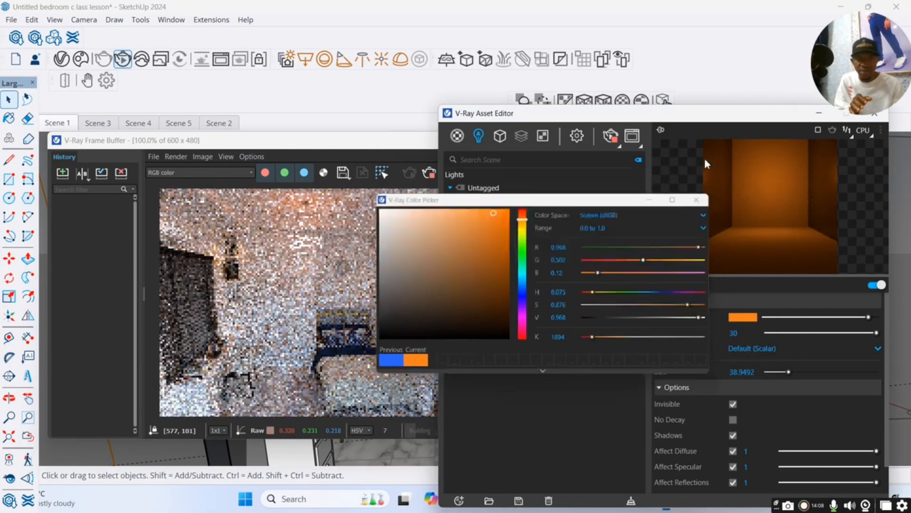
left_click(704, 158)
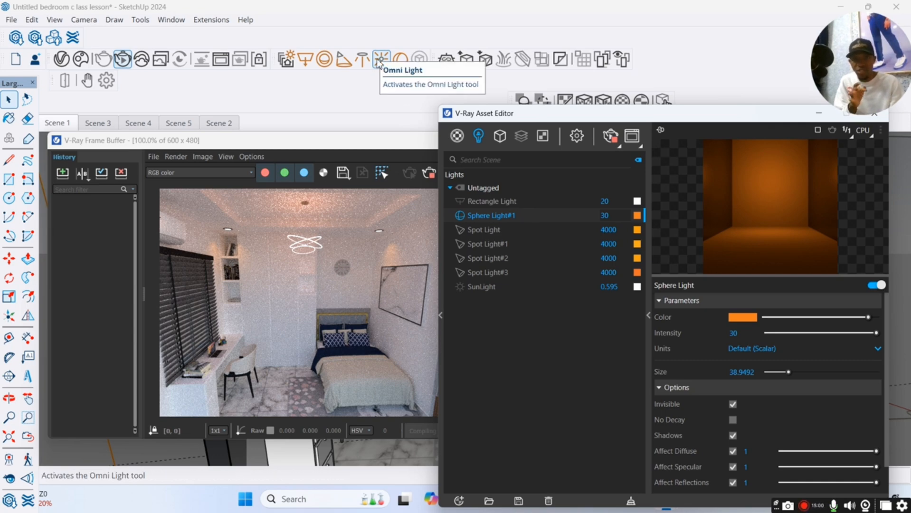
Switch off Sphere Light#1 and minimize the V-Ray windows.
left_click(460, 215)
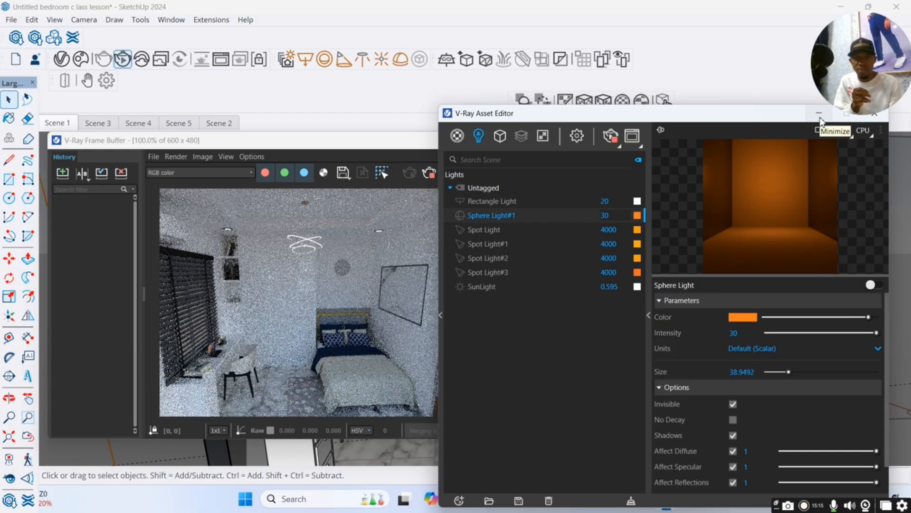
left_click(819, 121)
left_click(579, 141)
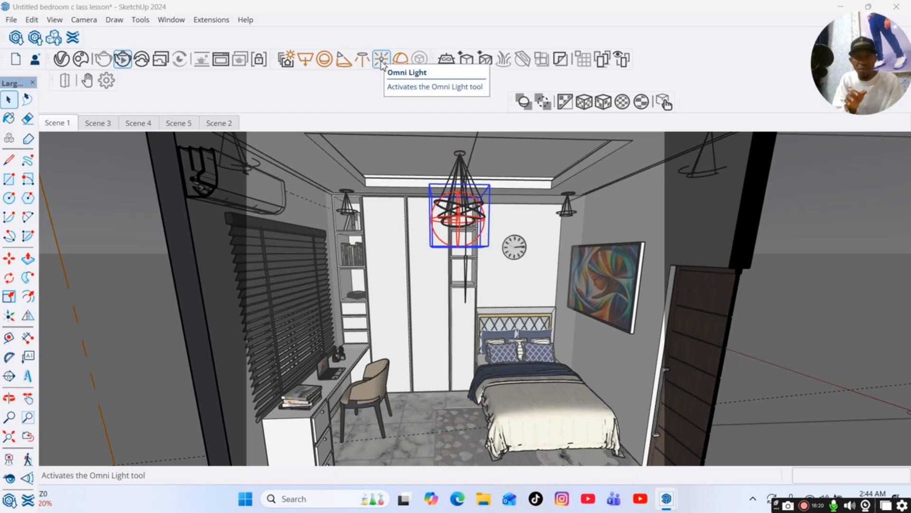
Place an Omni Light inside the open shelf niche of the wardrobe unit beside the bed.
left_click(381, 60)
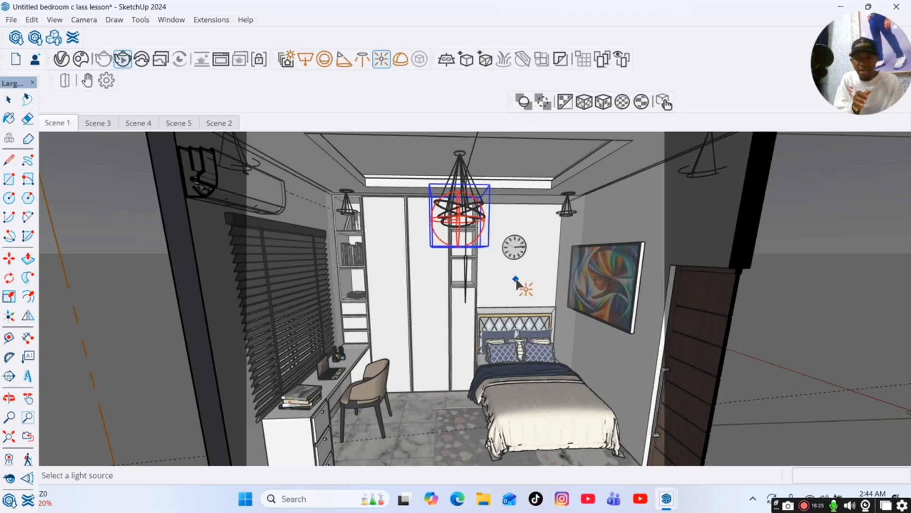
scroll(460, 276, "up", 5)
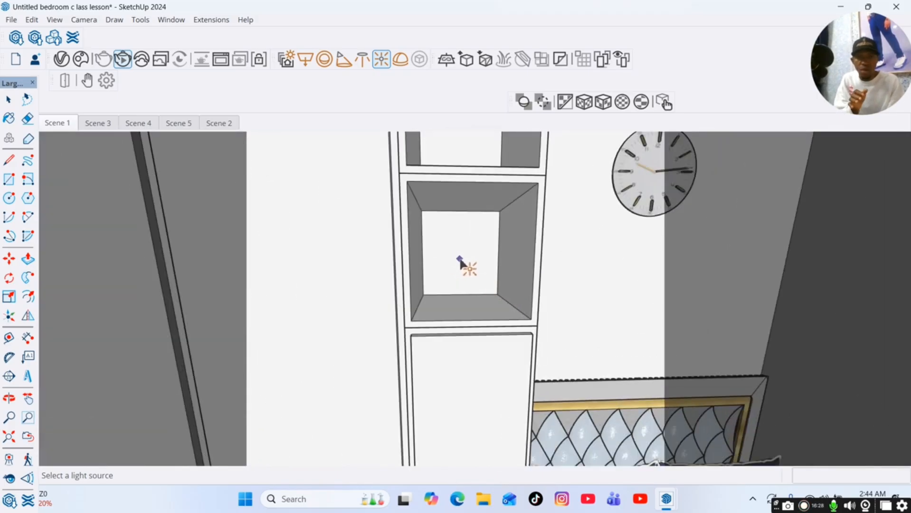
left_click(456, 251)
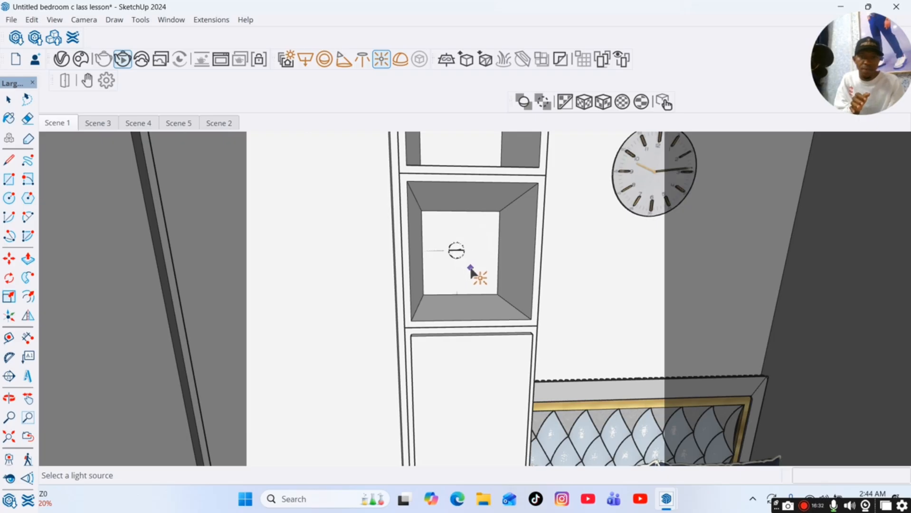
scroll(130, 411, "down", 1)
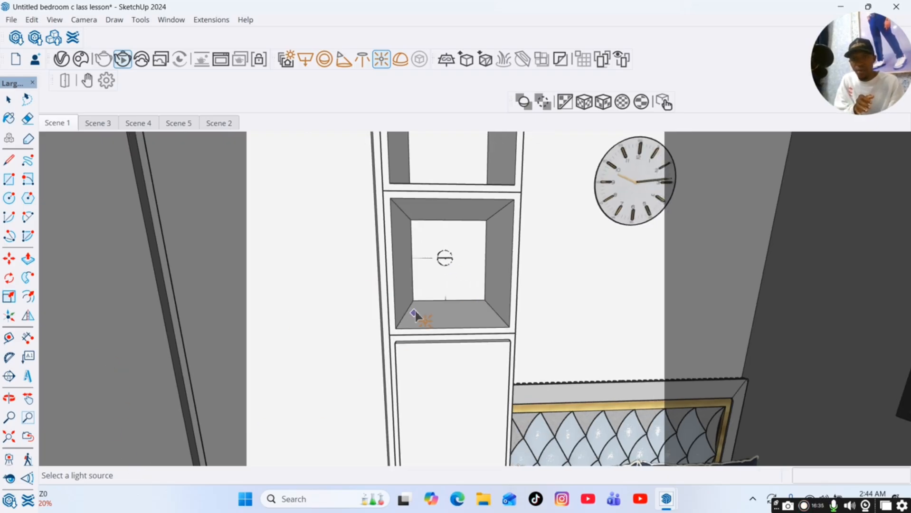
Move the omni light in the top shelf niche down toward the niche's back corner.
scroll(416, 316, "down", 2)
scroll(440, 207, "down", 3)
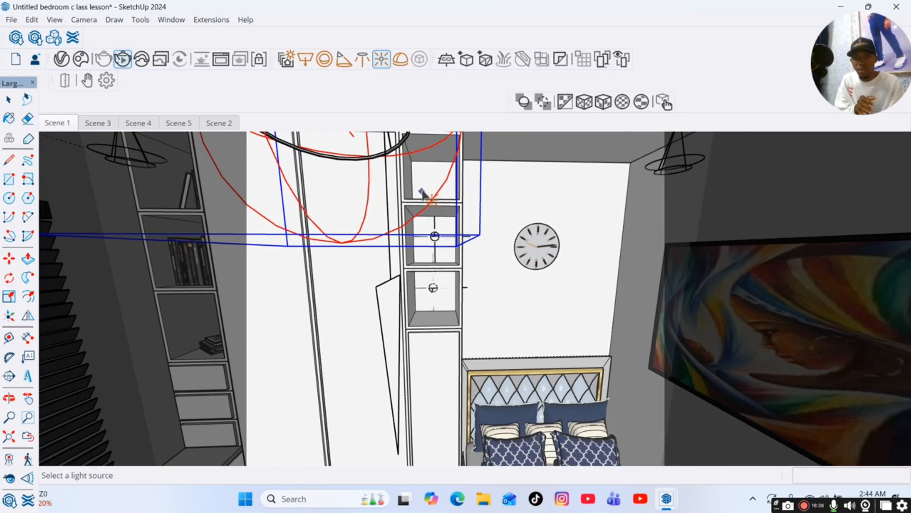
left_click(9, 398)
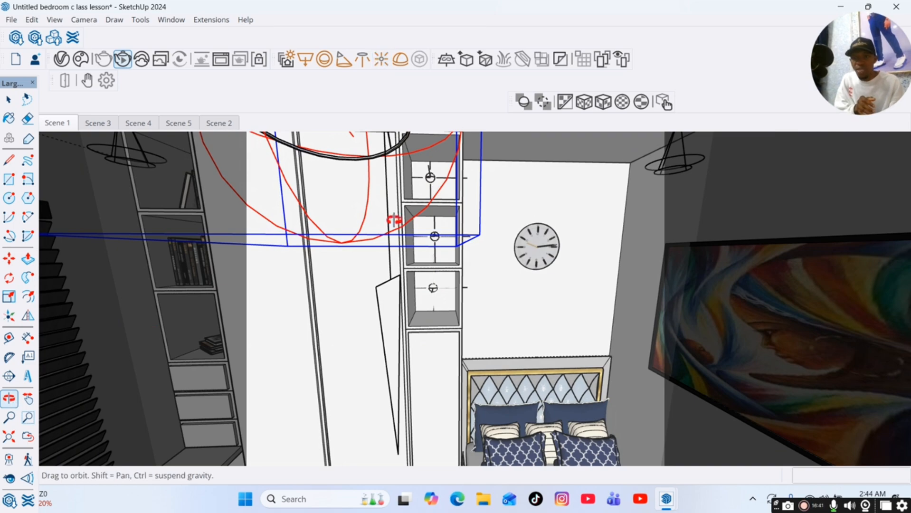
left_click_drag(393, 219, 298, 279)
scroll(595, 211, "up", 5)
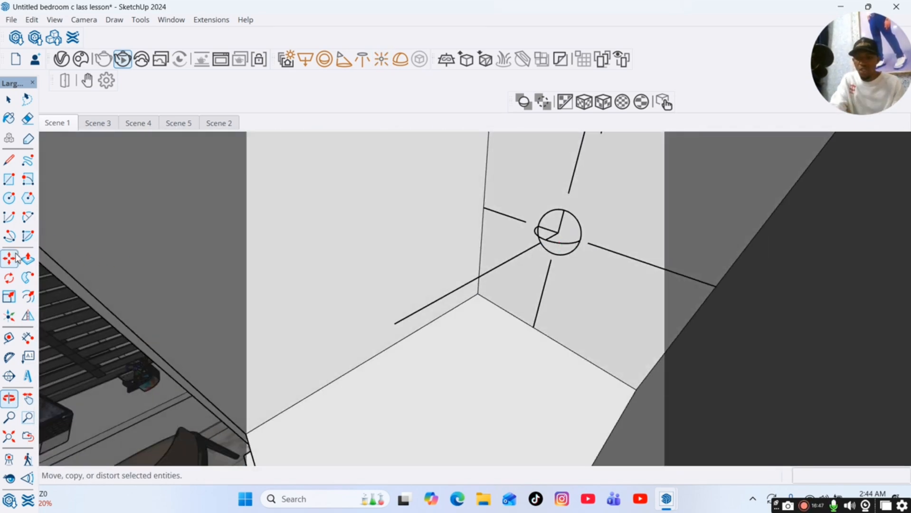
key("space")
left_click(582, 232)
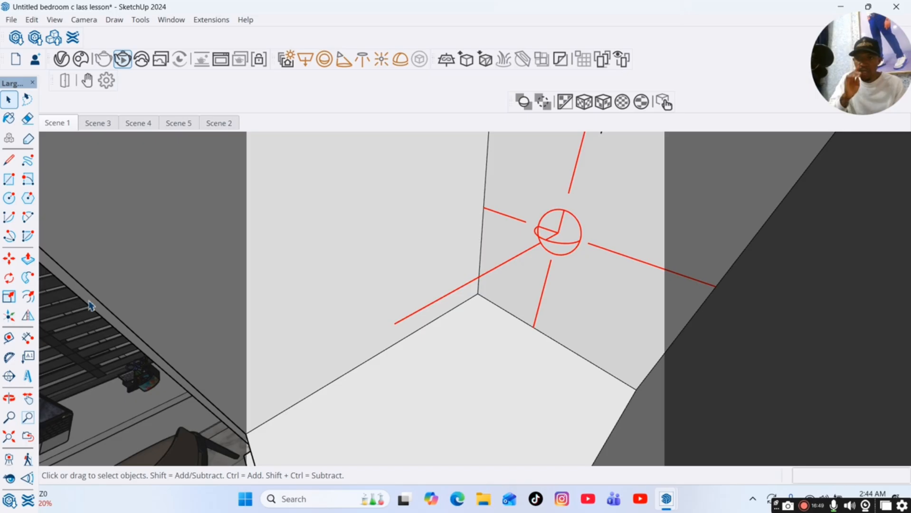
left_click(9, 259)
left_click(598, 250)
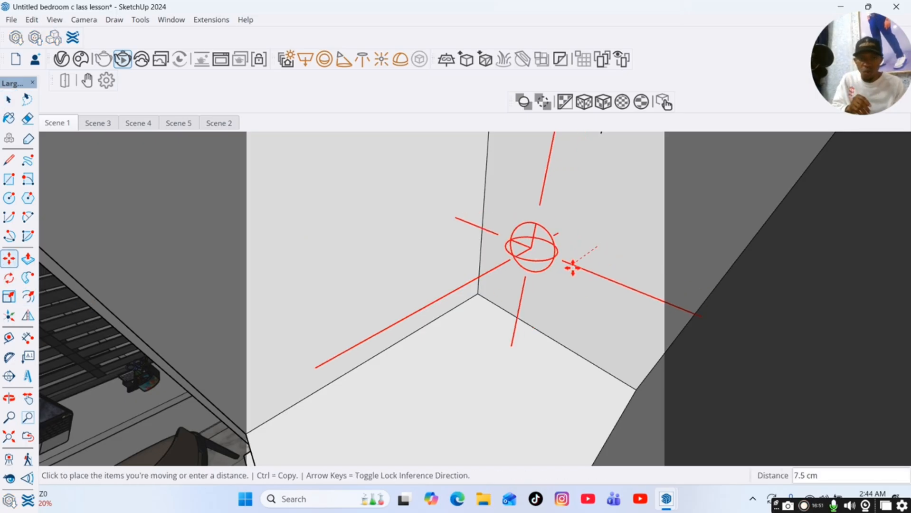
left_click(502, 322)
Return to Scene 1 and move the omni light in the shelf niche down toward the niche floor.
scroll(513, 356, "down", 3)
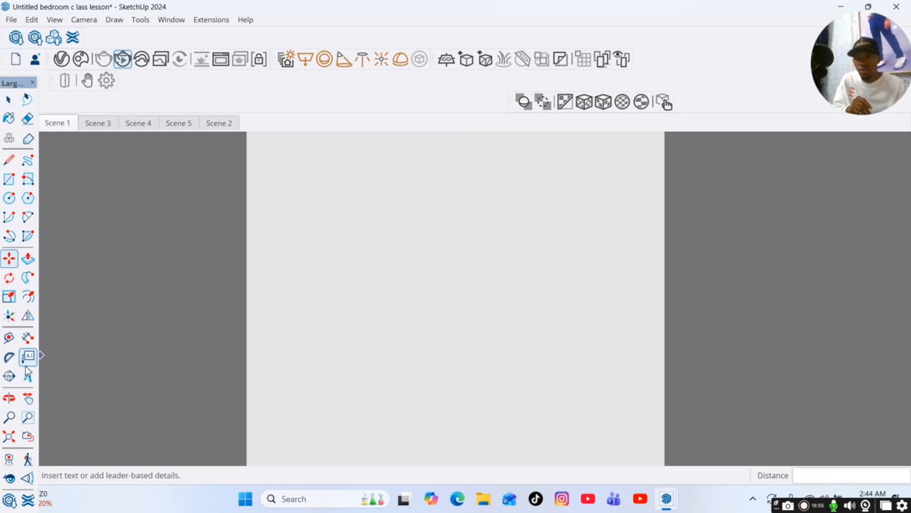
left_click(47, 120)
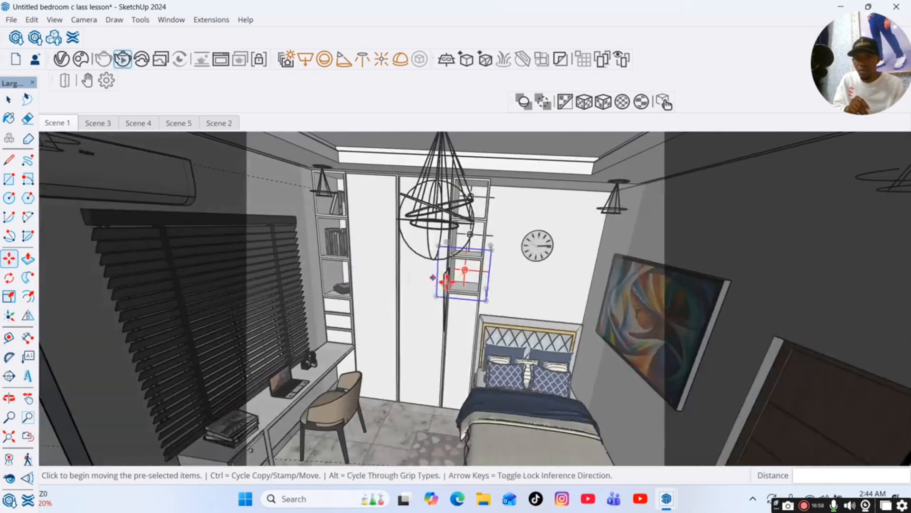
scroll(472, 238, "up", 4)
scroll(465, 235, "up", 5)
key("space")
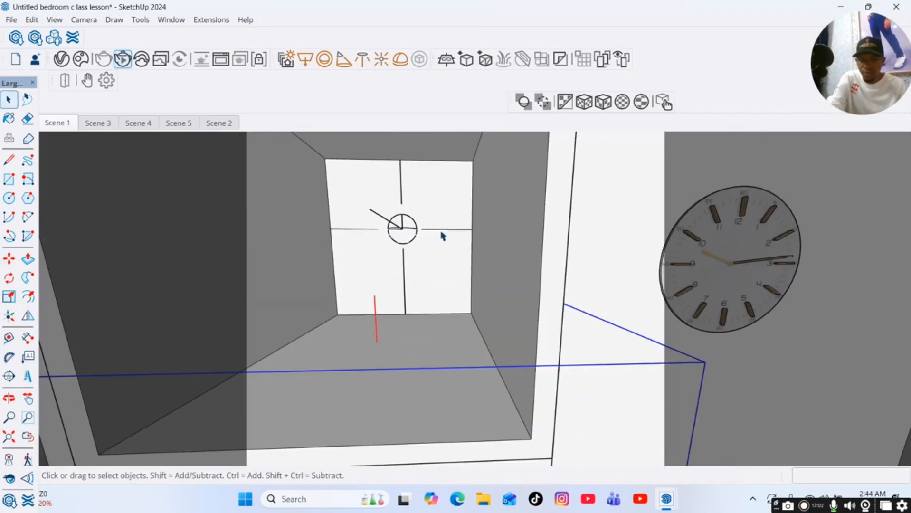
middle_click_drag(423, 250, 407, 301)
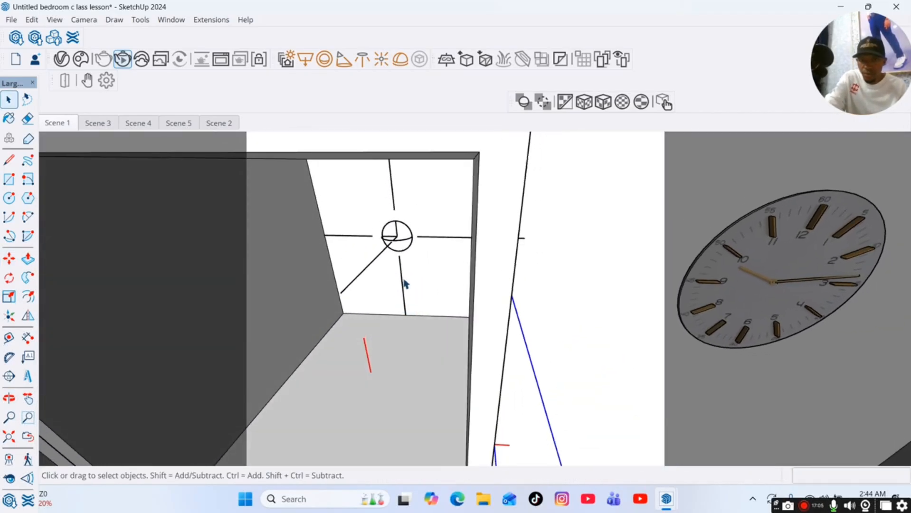
left_click(403, 285)
key("m")
left_click(403, 280)
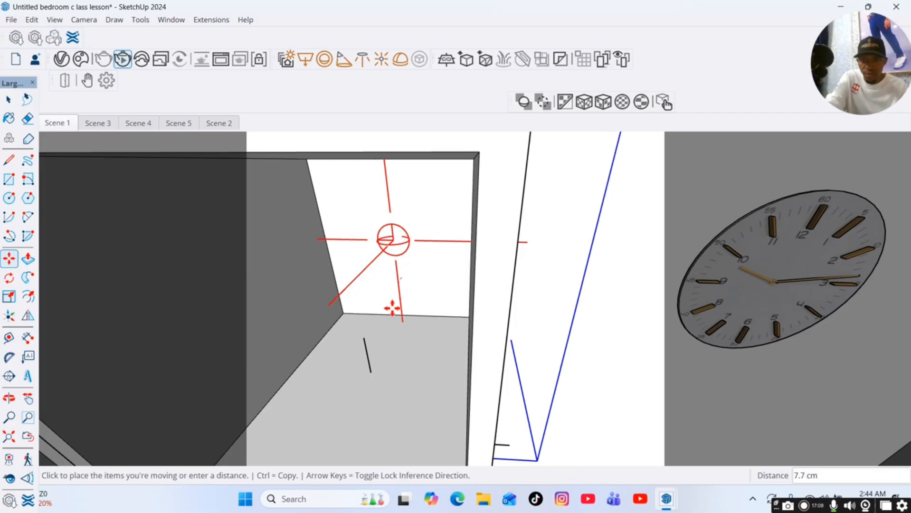
left_click(364, 340)
Move the omni light in the niche above down into the middle of its niche.
scroll(399, 357, "down", 2)
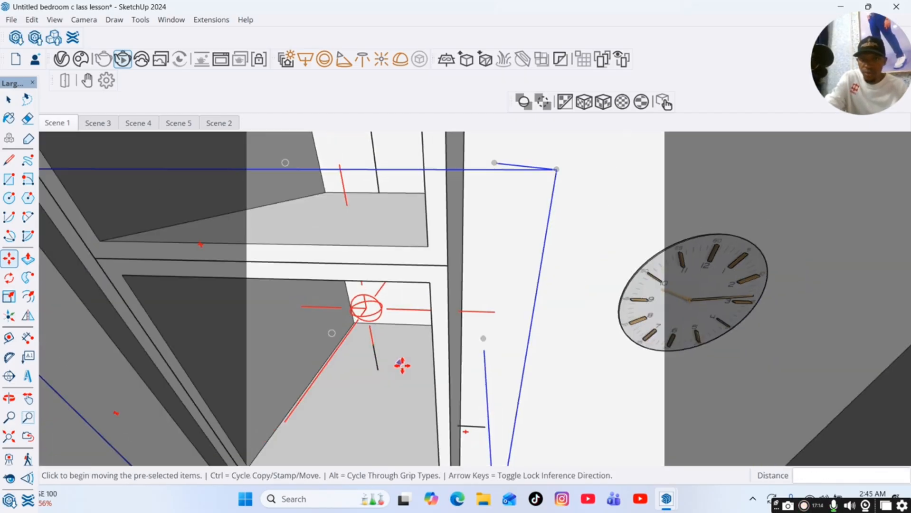
key("space")
left_click(380, 186)
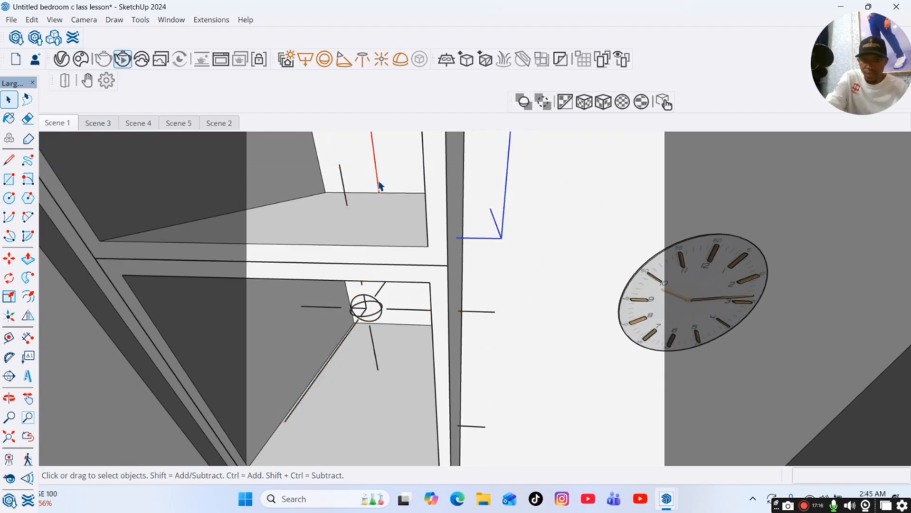
key("m")
left_click(378, 192)
left_click(346, 205)
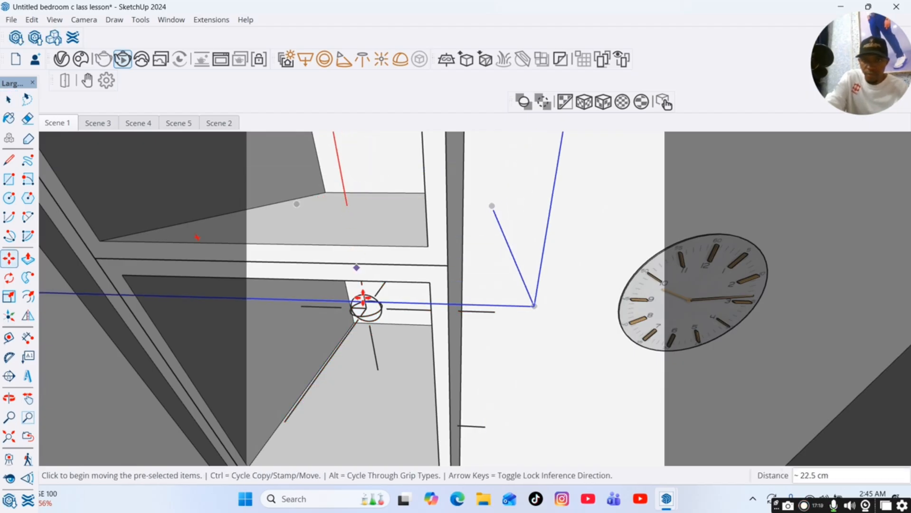
scroll(369, 312, "down", 3)
middle_click_drag(368, 312, 372, 323)
Inspect the omni light placements in the shelf niches and return to Scene 1.
left_click(28, 403)
left_click_drag(273, 337, 314, 205)
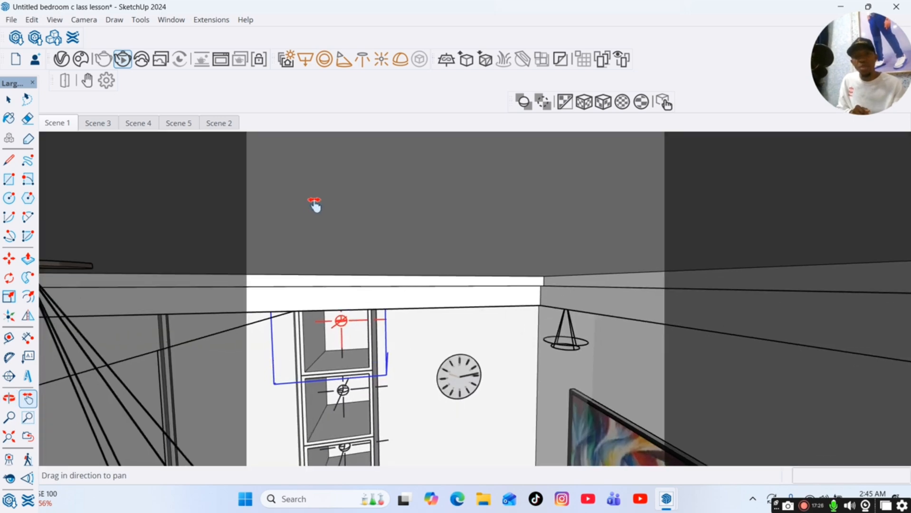
left_click_drag(318, 356, 328, 255)
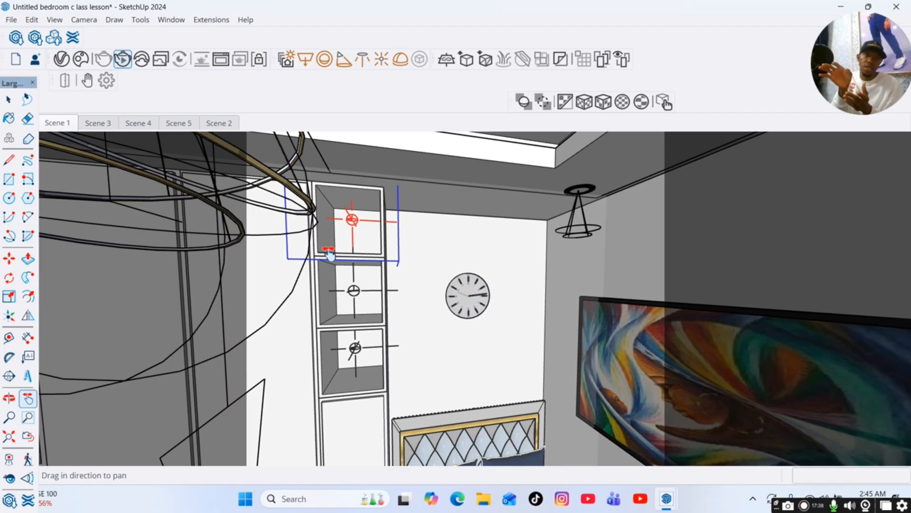
left_click(9, 398)
left_click_drag(362, 319, 331, 347)
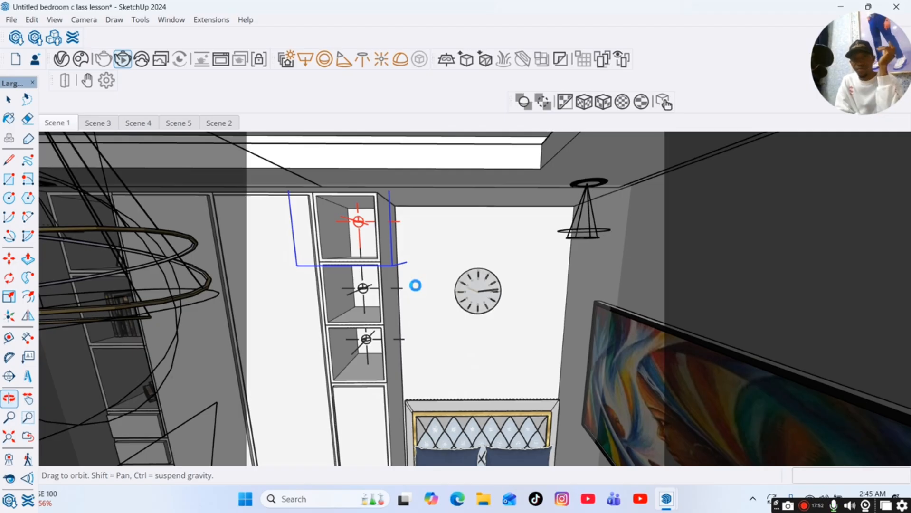
middle_click_drag(416, 286, 471, 285)
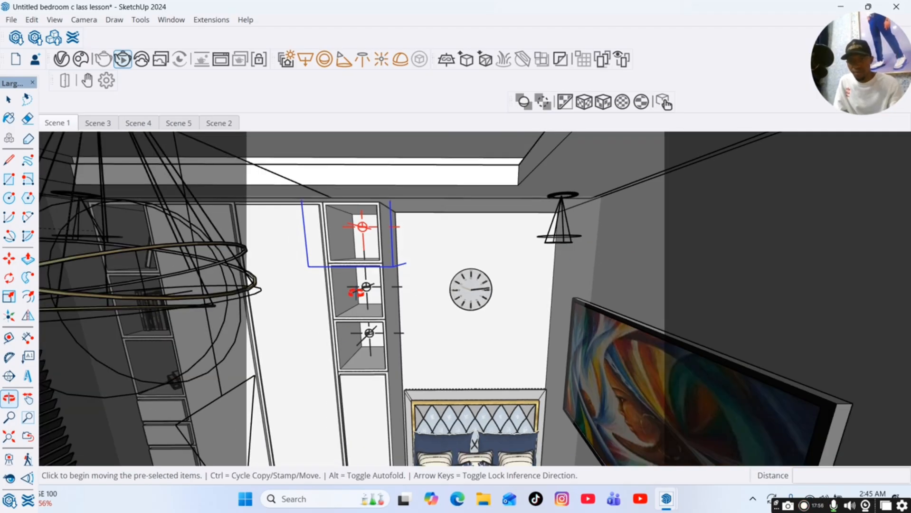
middle_click_drag(319, 315, 338, 320)
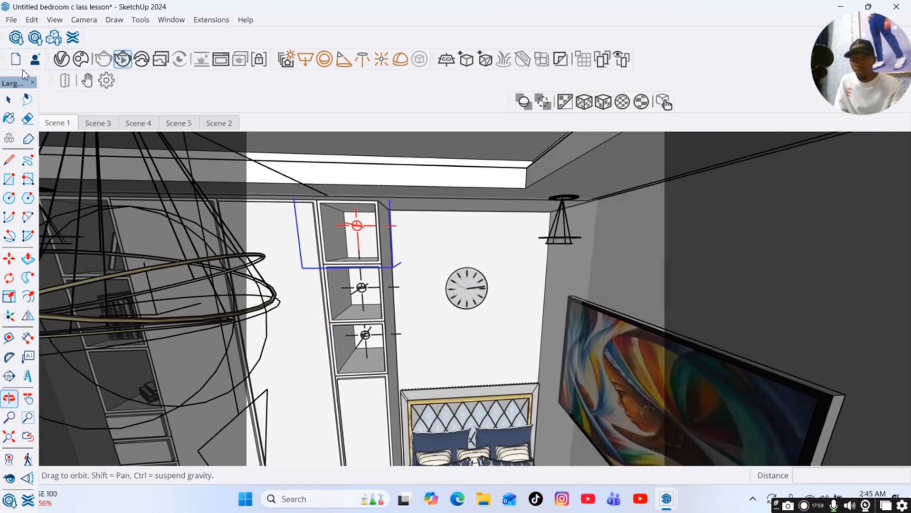
left_click(48, 123)
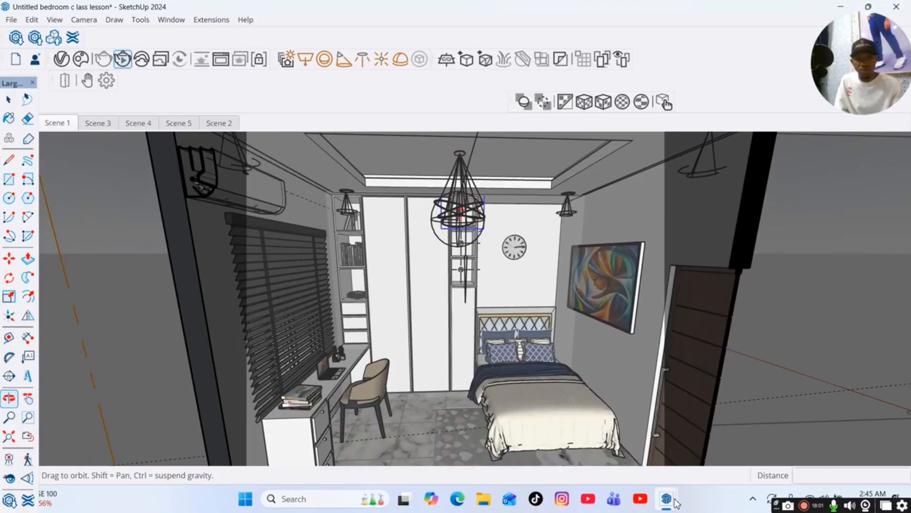
Reopen the V-Ray windows and change Omni Light#2's colour to a warm orange.
mouse_move(666, 501)
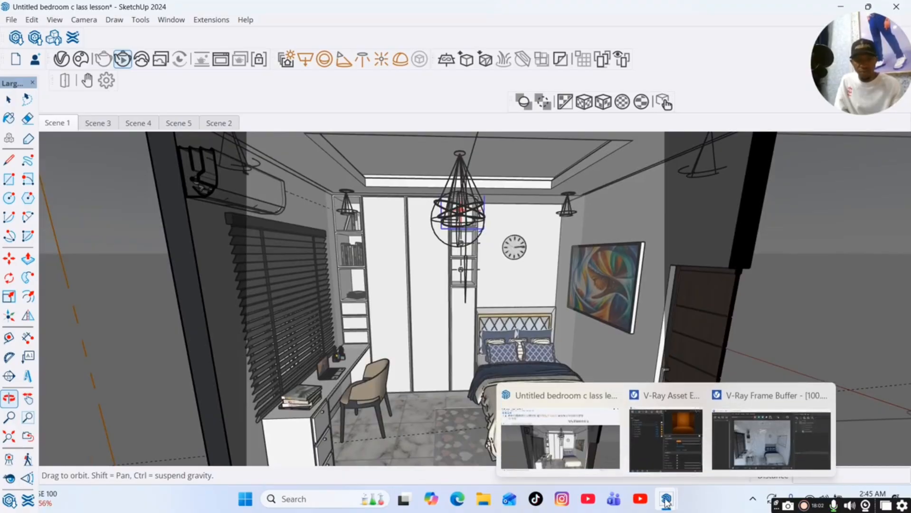
left_click(746, 445)
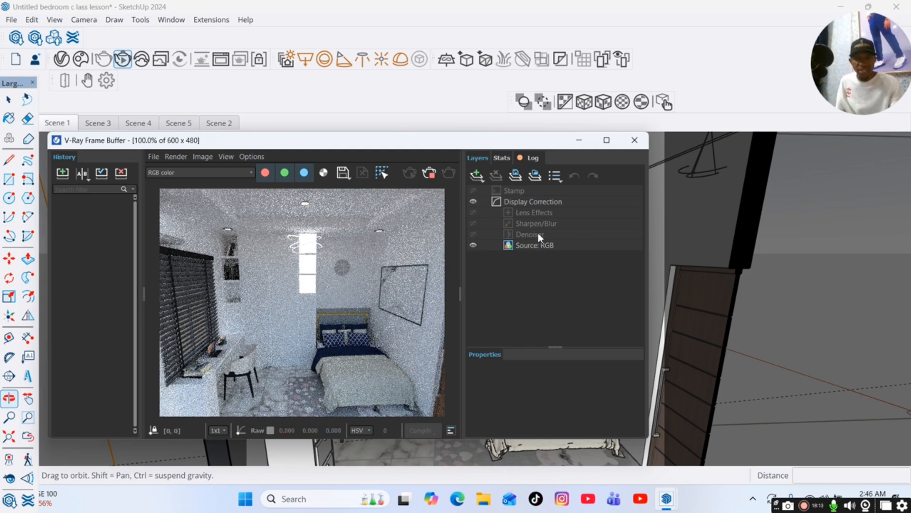
mouse_move(666, 494)
left_click(675, 453)
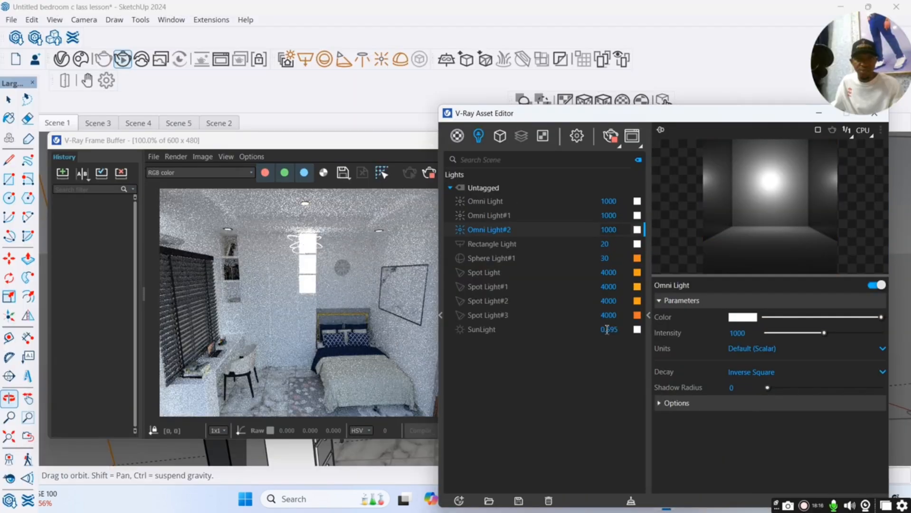
left_click(700, 405)
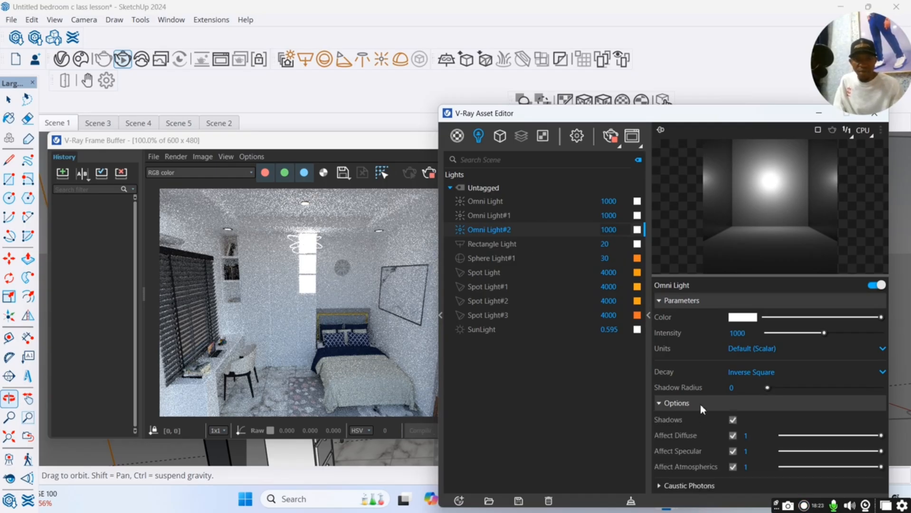
left_click(700, 404)
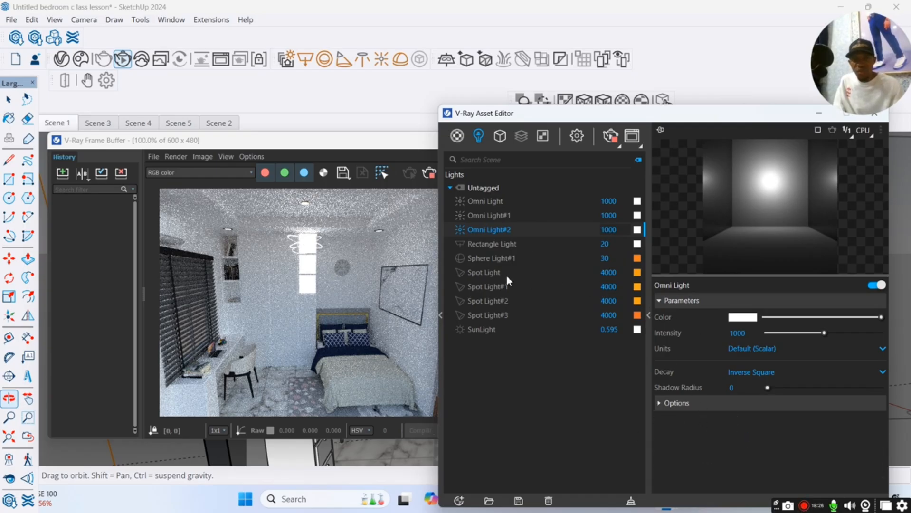
left_click(637, 230)
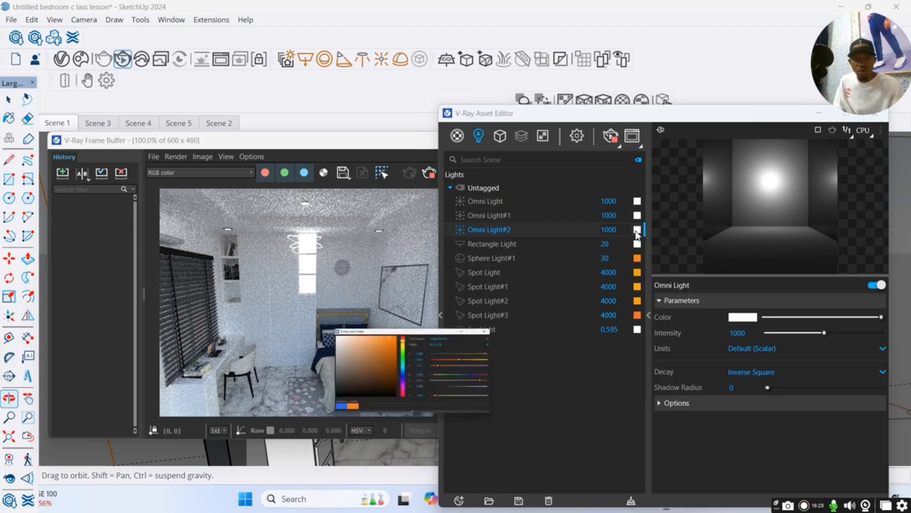
left_click(560, 185)
left_click(519, 172)
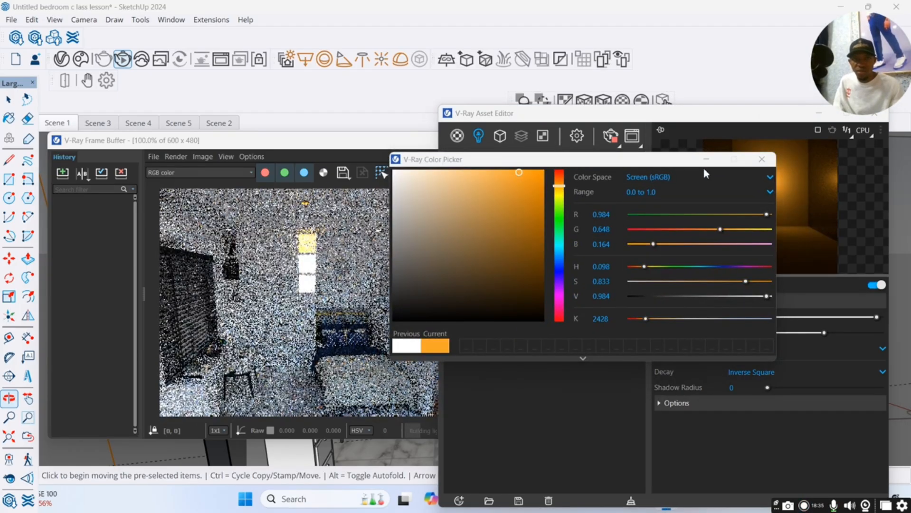
left_click(705, 159)
Change the colour of Omni Light#1 and Omni Light to a warm orange.
left_click(573, 216)
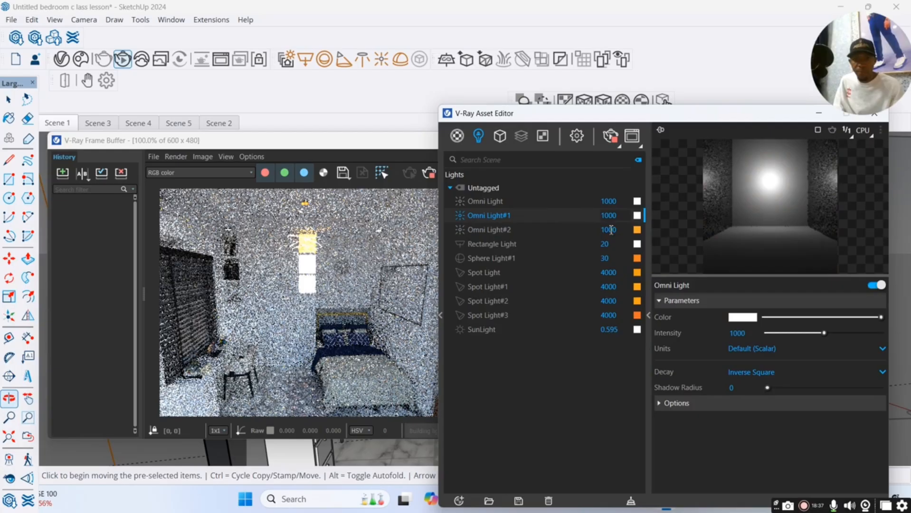
left_click(742, 317)
left_click(560, 186)
left_click(523, 182)
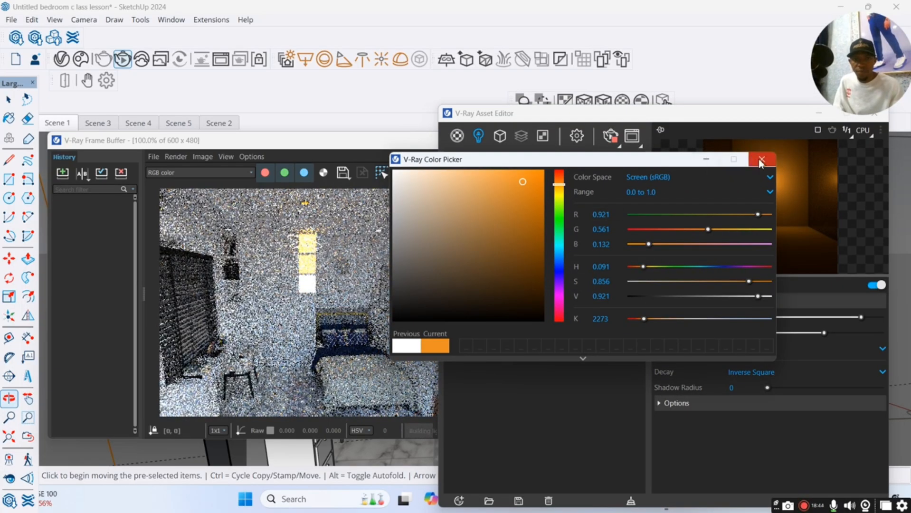
left_click(760, 160)
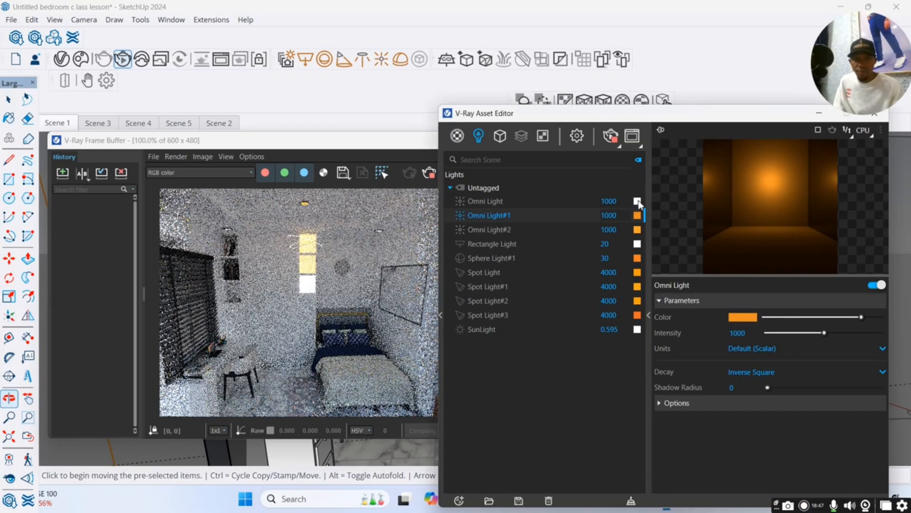
left_click(638, 201)
left_click(559, 181)
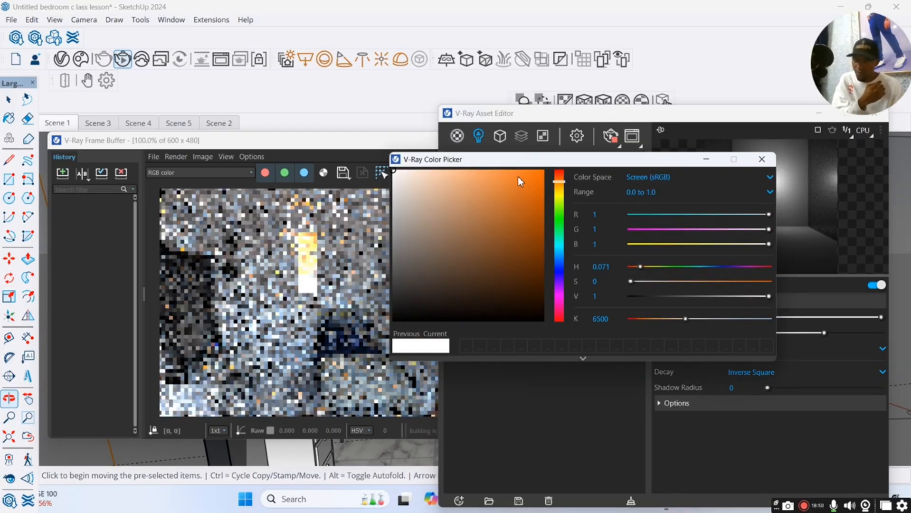
left_click(517, 176)
left_click(761, 161)
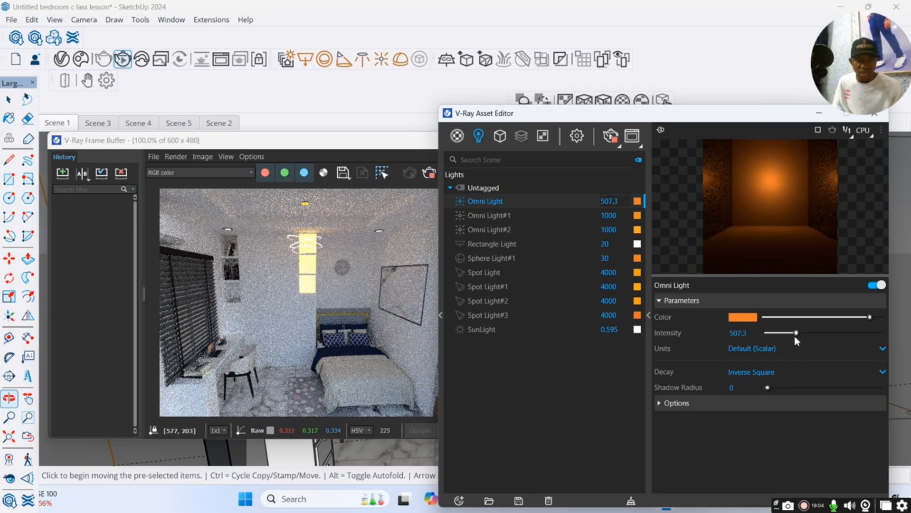
Set the Omni Light intensity to 120.
left_click_drag(795, 335, 789, 333)
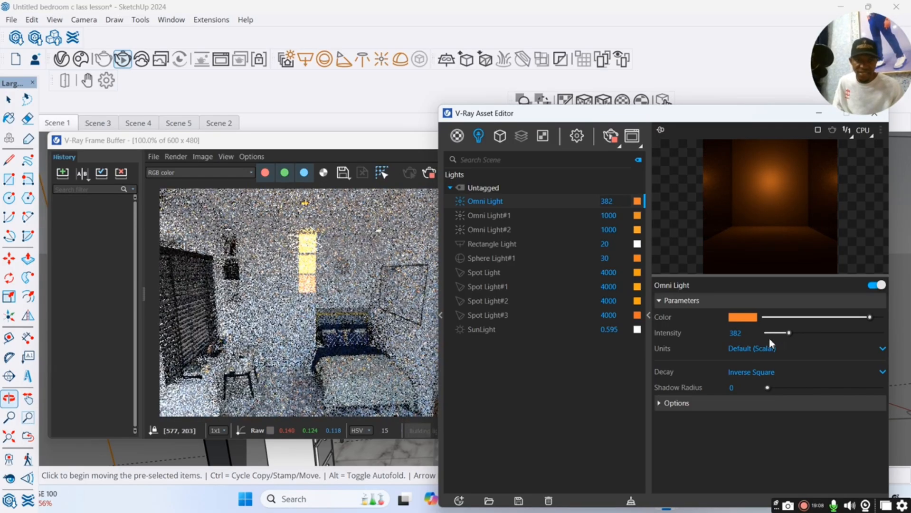
left_click_drag(787, 333, 769, 335)
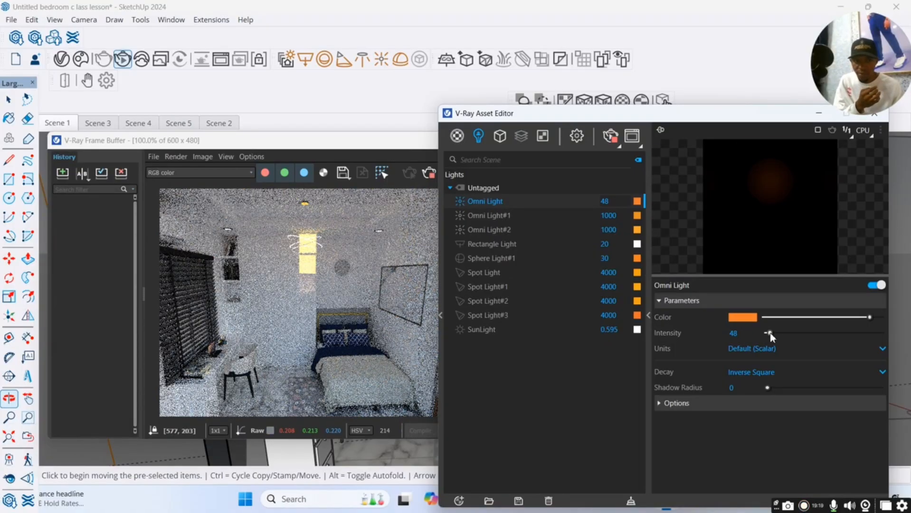
left_click_drag(768, 334, 775, 334)
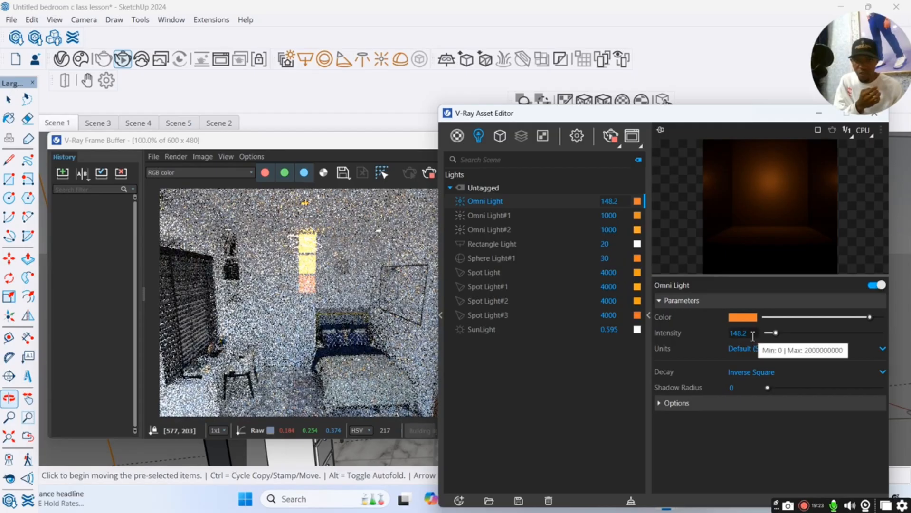
double_click(731, 333)
type("120")
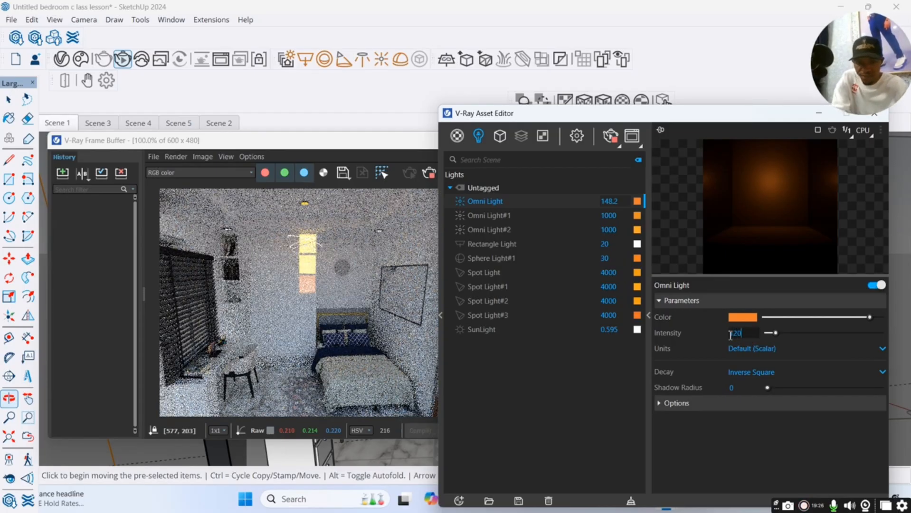
key("Return")
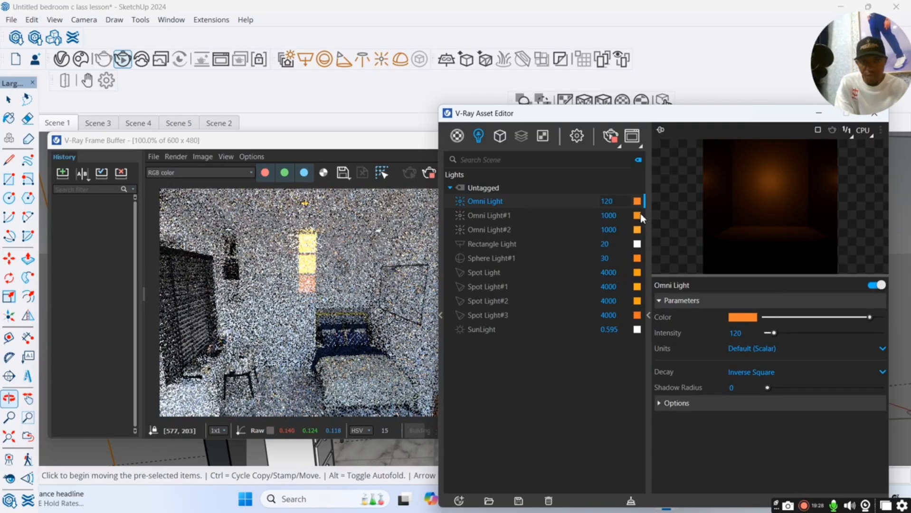
Set the intensities of Omni Light#1 and Omni Light#2 to 120.
double_click(625, 217)
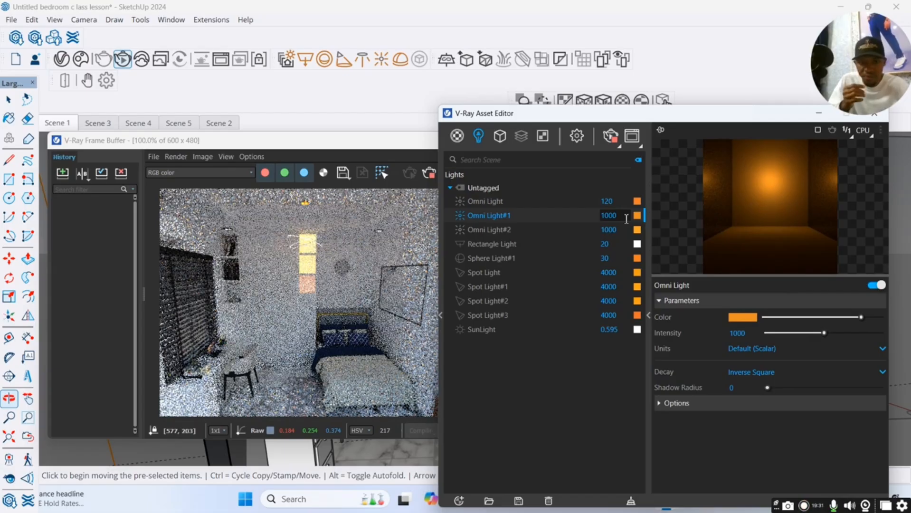
type("120")
key("Return")
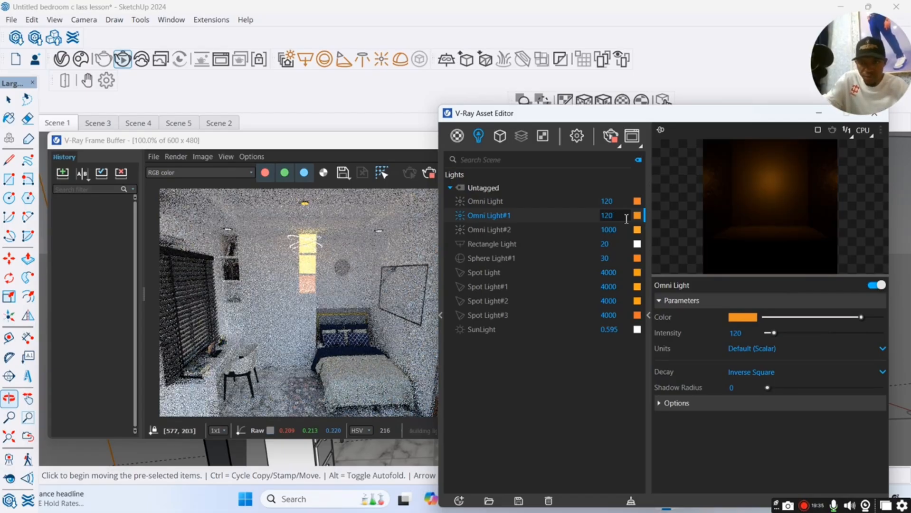
double_click(632, 229)
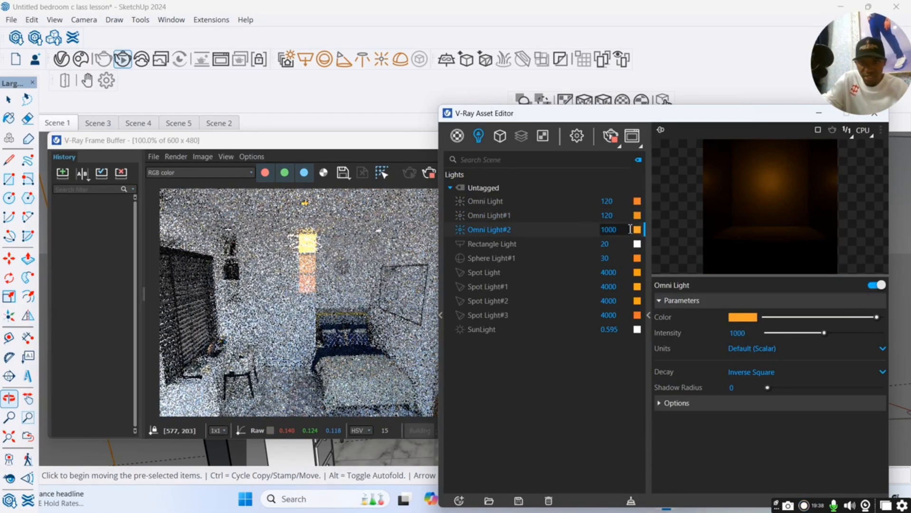
type("1")
key("BackSpace")
type("200")
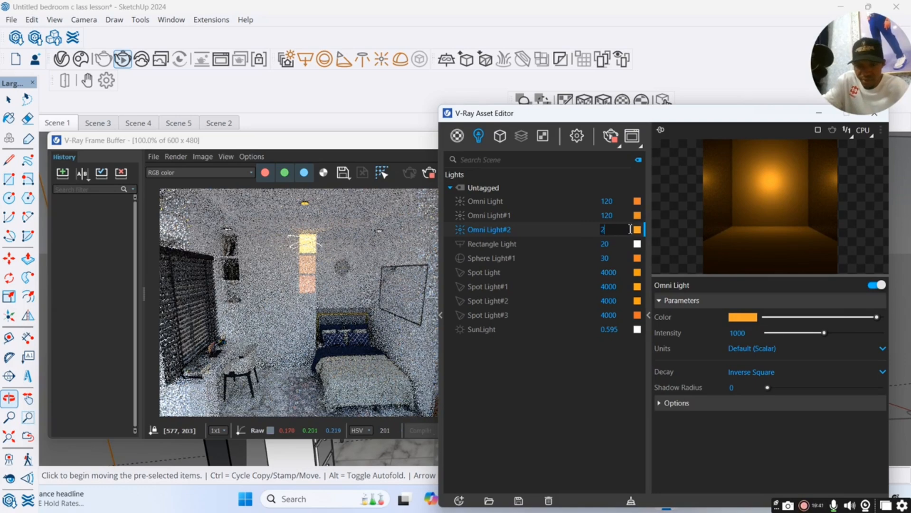
key("BackSpace")
type("120")
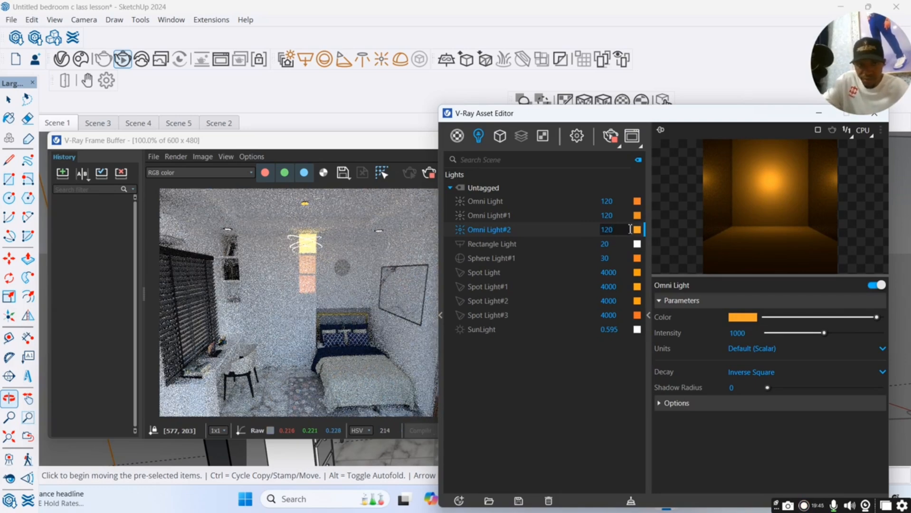
key("Return")
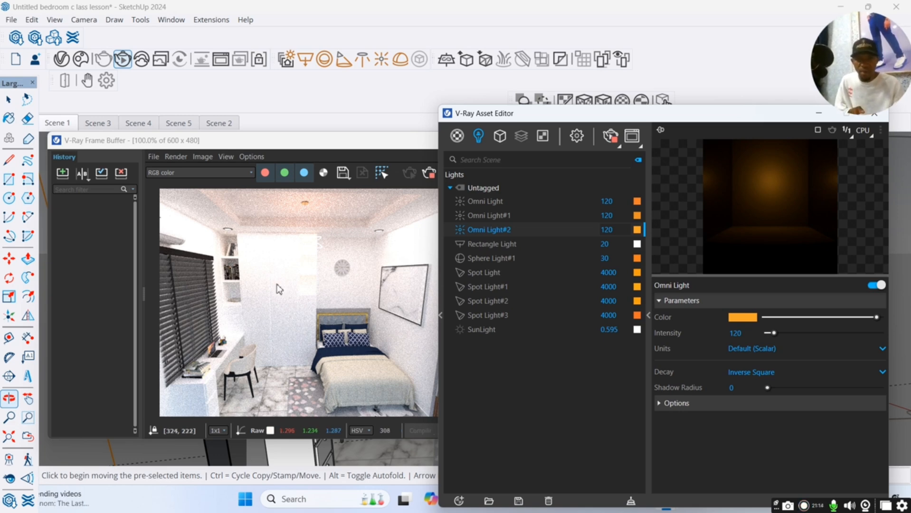
Set the Rectangle Light's intensity to 10.
left_click(490, 245)
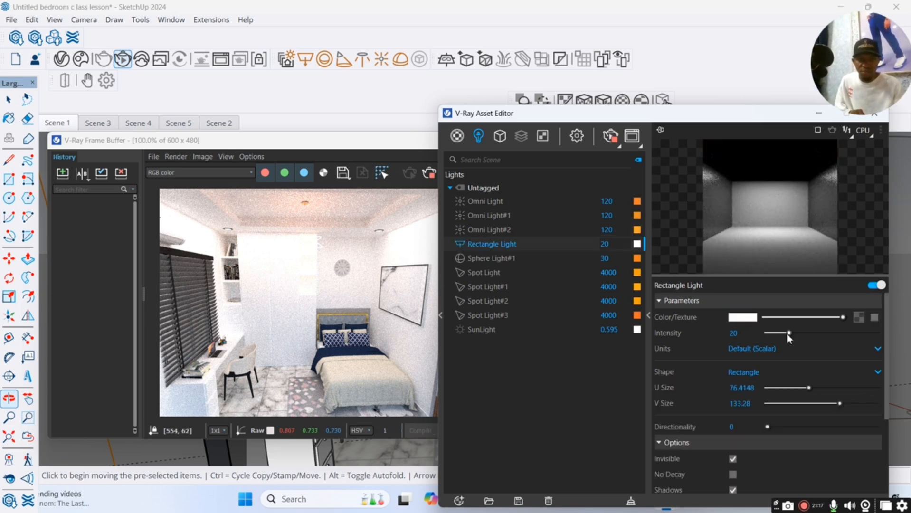
left_click_drag(788, 333, 778, 333)
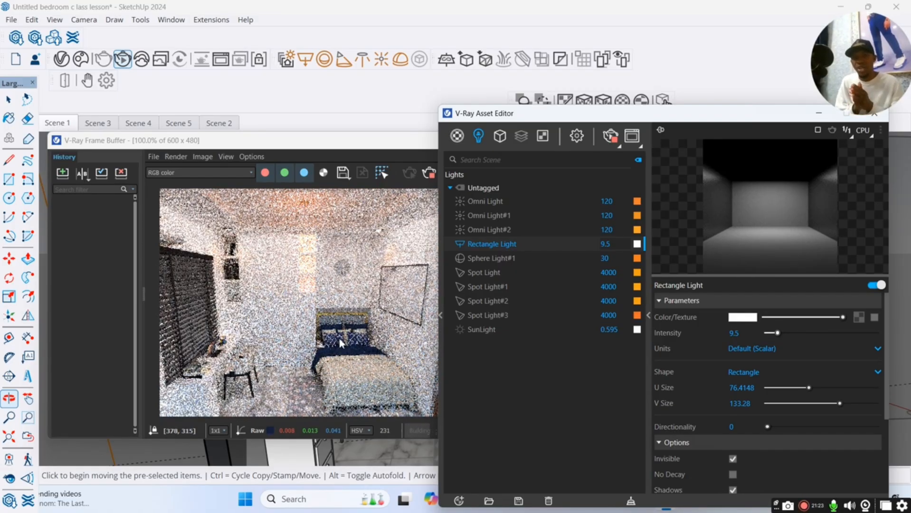
double_click(732, 334)
type("10")
key("Return")
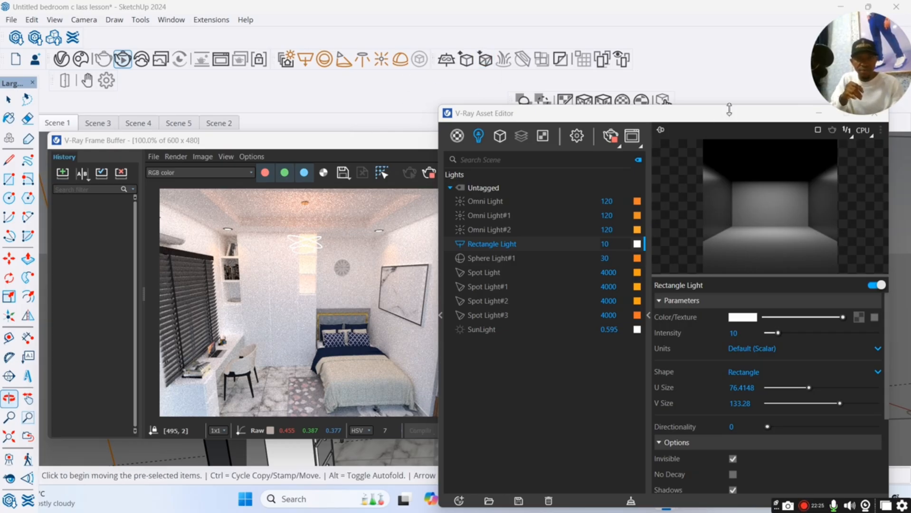
Switch off every existing light in the V-Ray light list.
left_click_drag(729, 109, 685, 127)
left_click(778, 136)
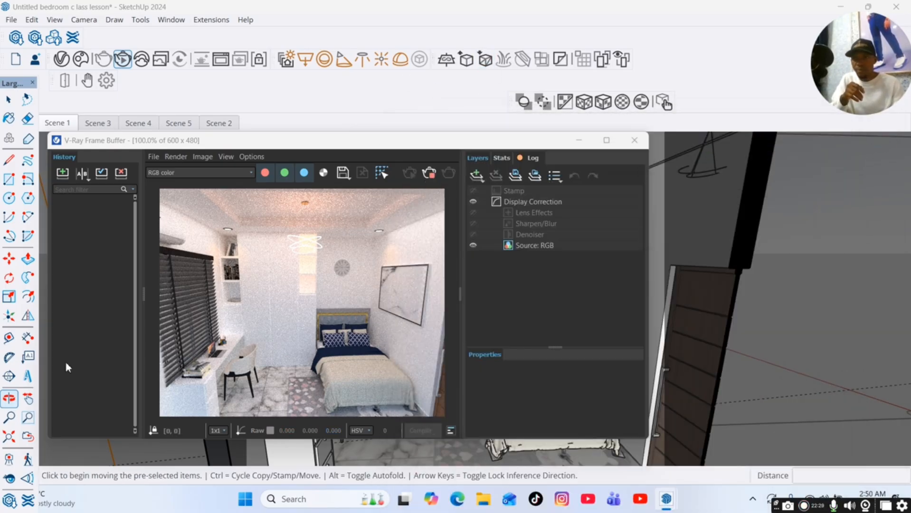
left_click_drag(348, 141, 271, 80)
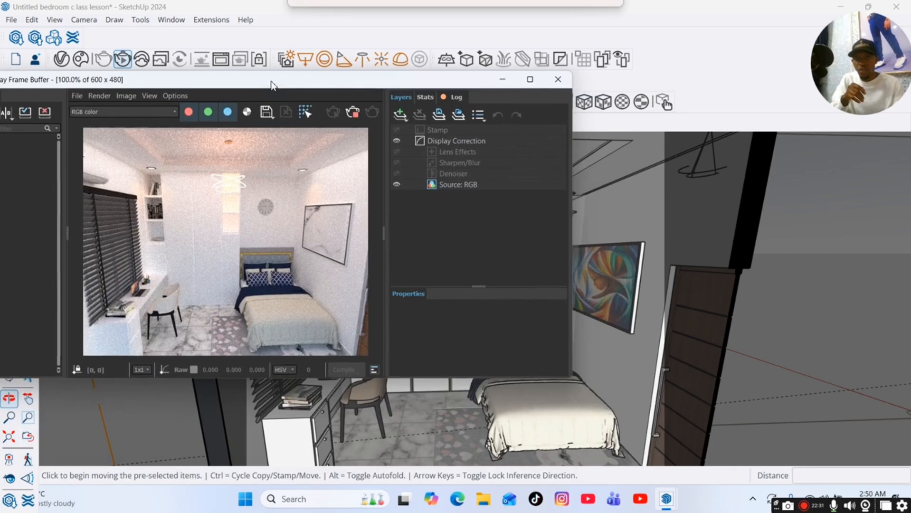
left_click(402, 60)
mouse_move(668, 504)
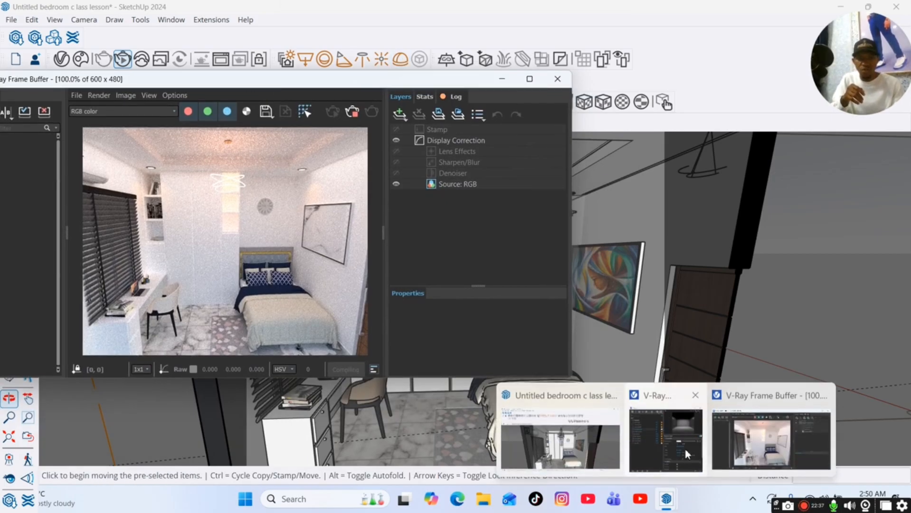
left_click(665, 435)
left_click(412, 233)
left_click(413, 248)
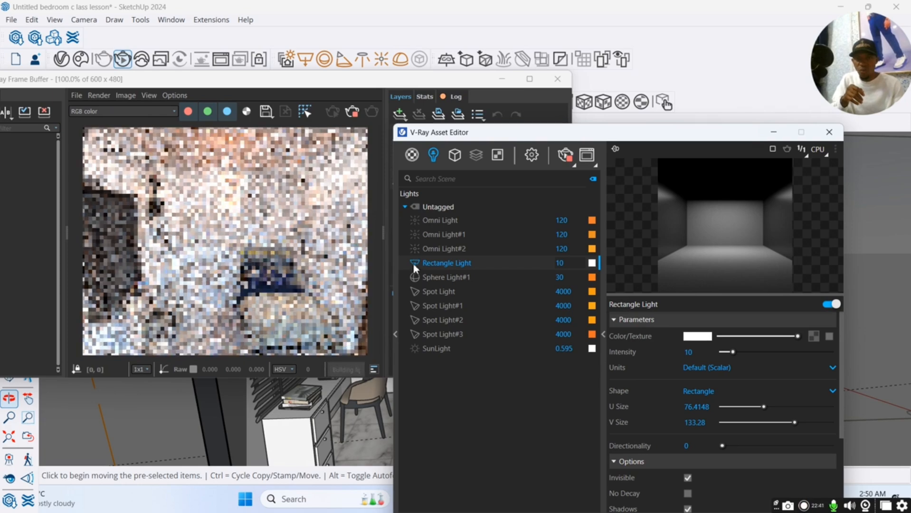
left_click(412, 263)
left_click(414, 278)
left_click(415, 294)
left_click(415, 309)
left_click(416, 323)
left_click(416, 336)
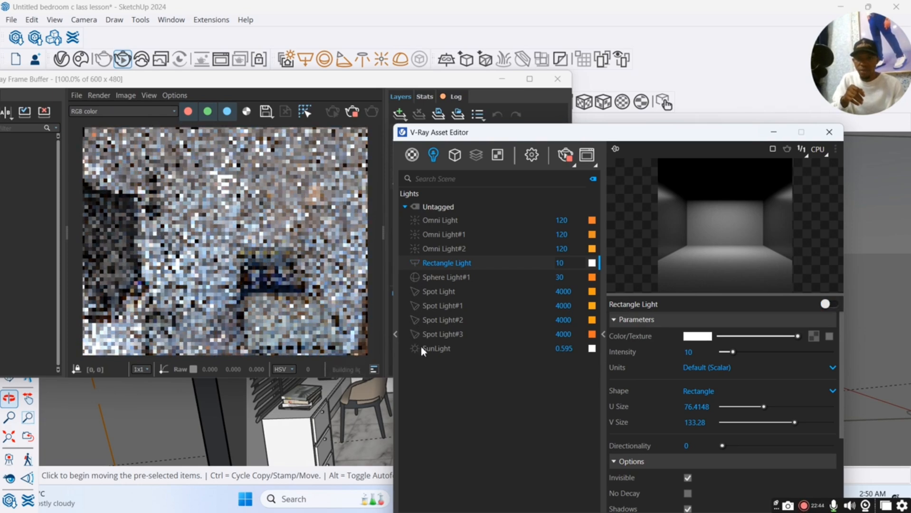
left_click(773, 131)
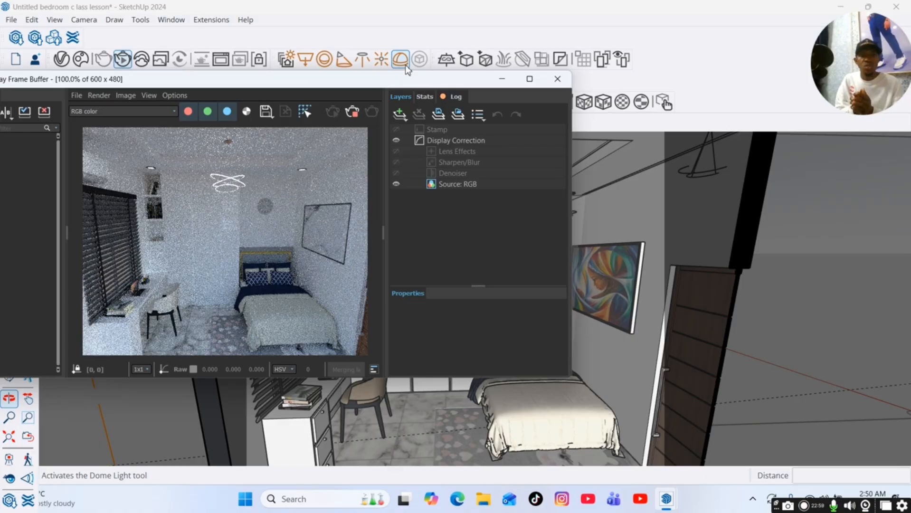
Place a Dome Light on the bedroom floor beside the desk and select it.
left_click(402, 61)
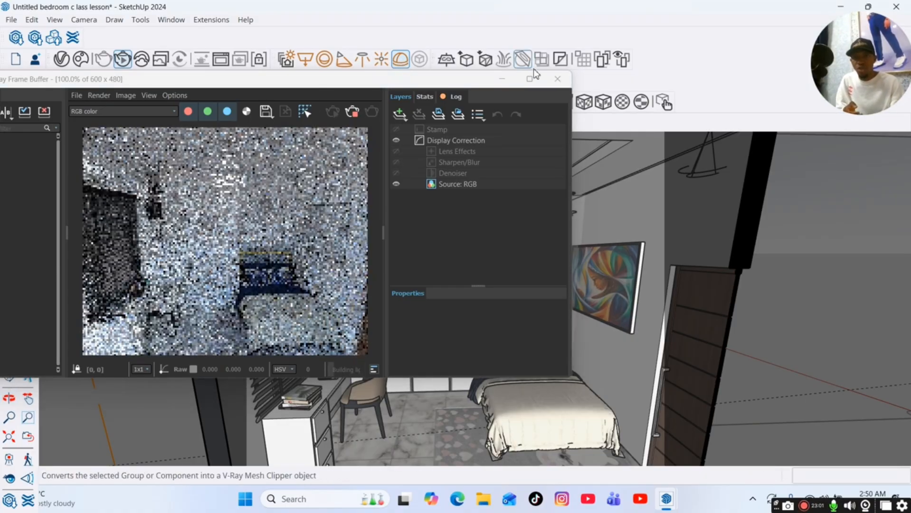
left_click(413, 436)
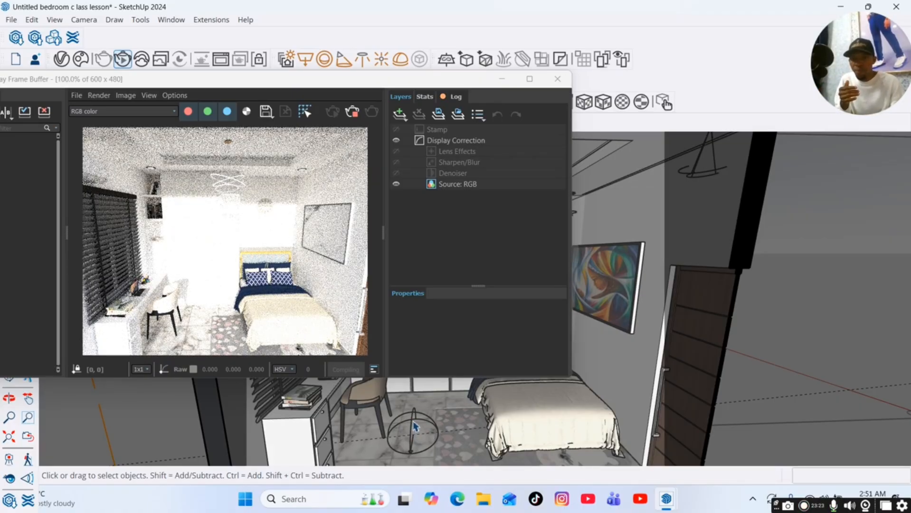
left_click(413, 428)
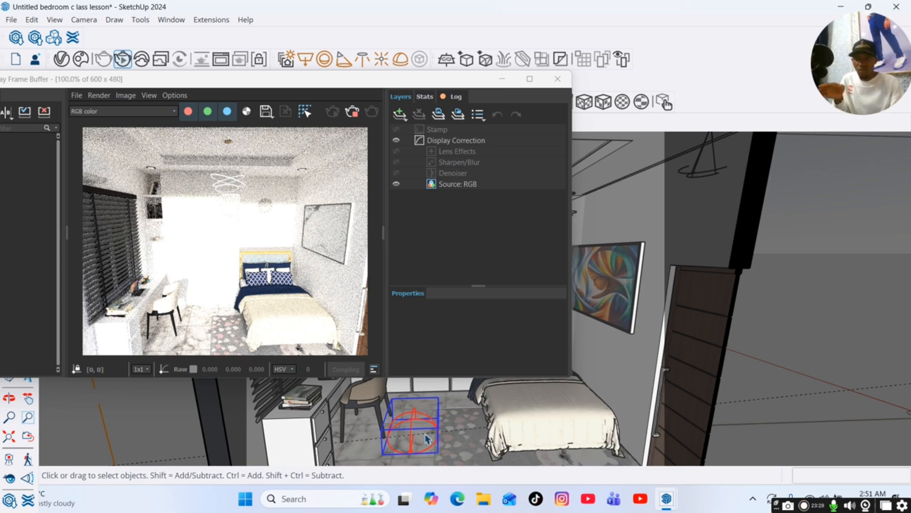
Adjust the Dome Light's intensity with its slider while watching the render.
mouse_move(668, 500)
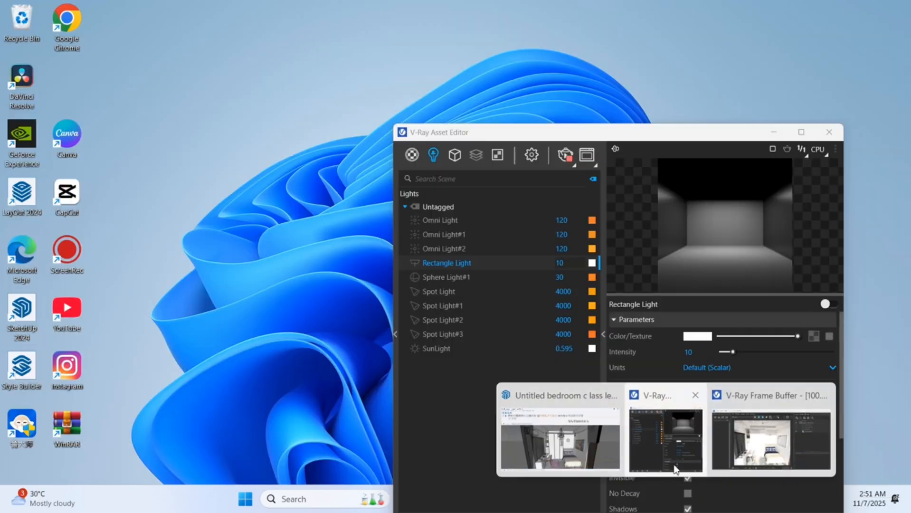
left_click(639, 441)
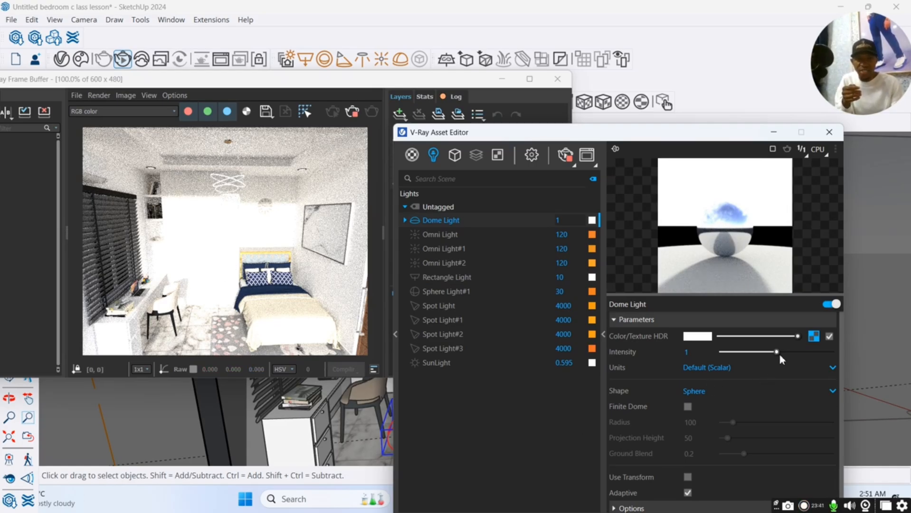
left_click_drag(780, 356, 751, 352)
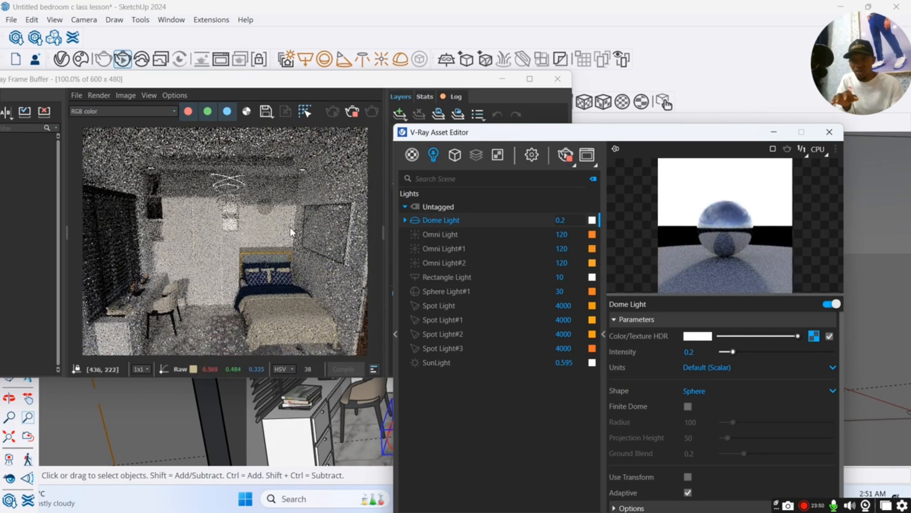
left_click(213, 280)
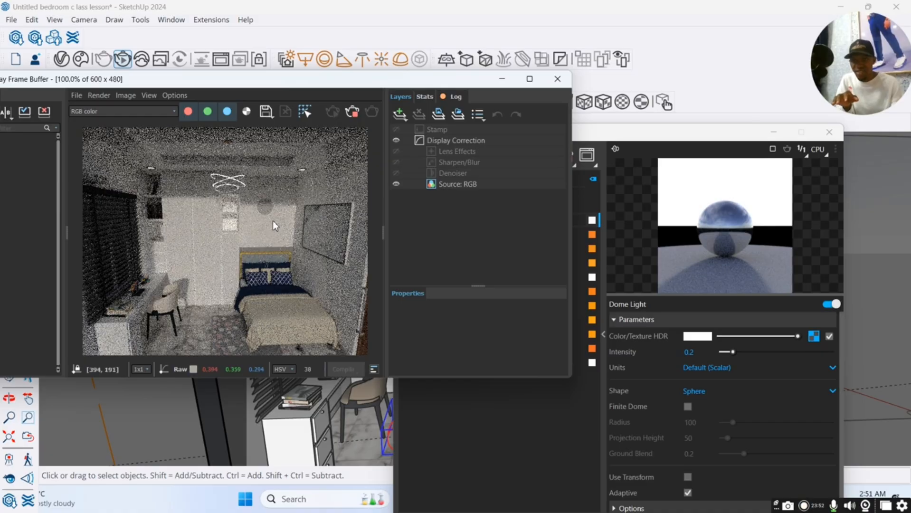
left_click_drag(733, 352, 749, 352)
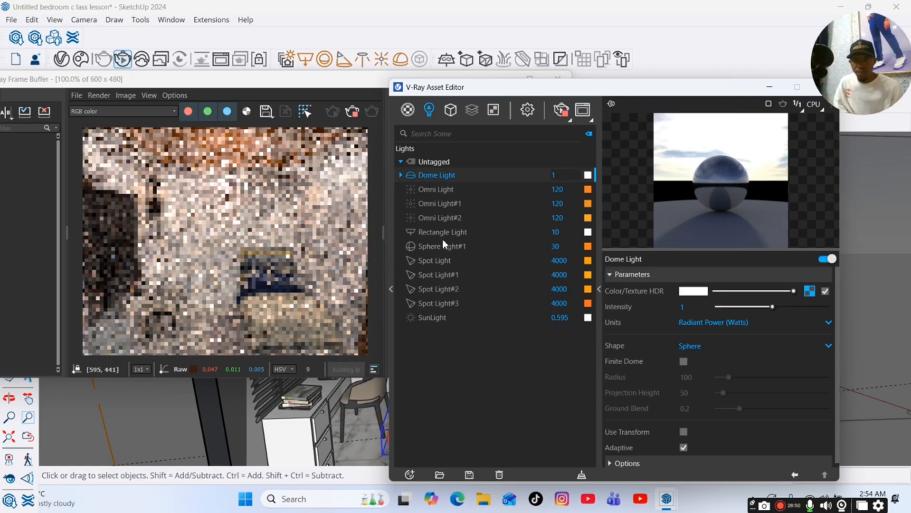
left_click(411, 175)
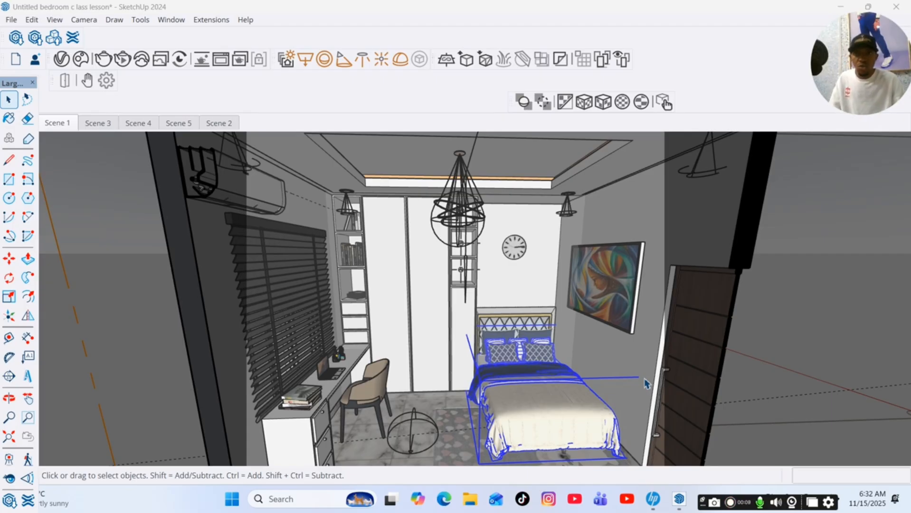
Search the V-Ray material library for led and add LED Yellow to the scene.
left_click(61, 59)
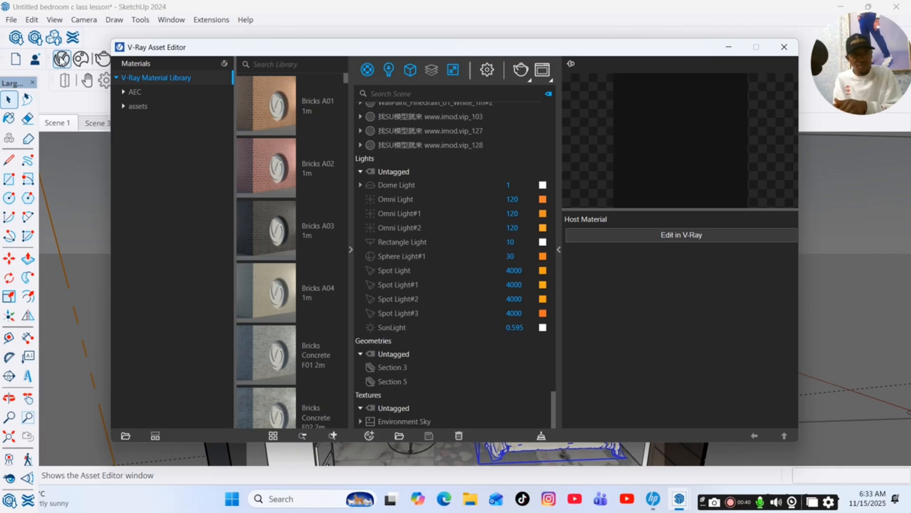
left_click(299, 66)
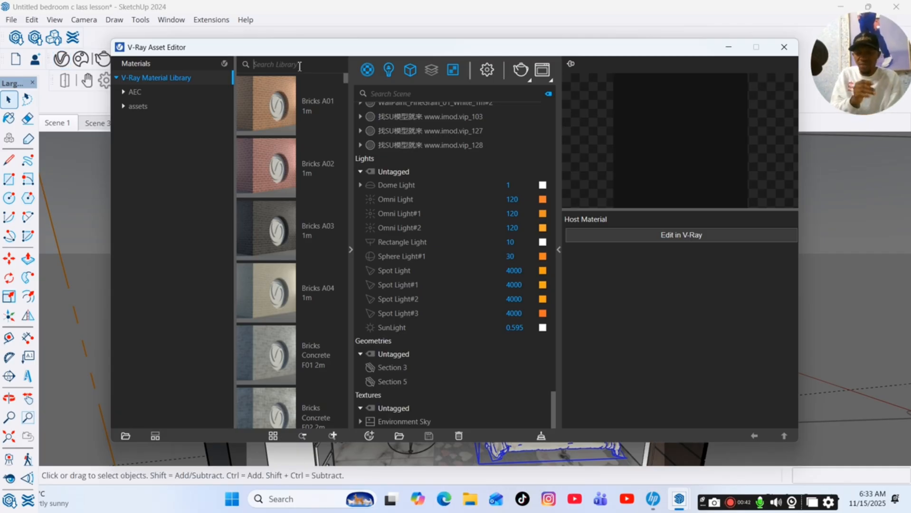
type("led")
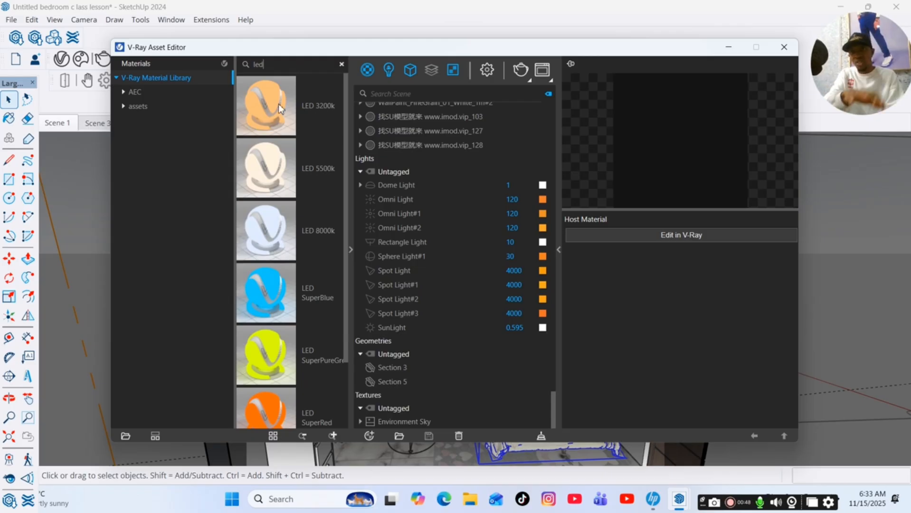
scroll(249, 272, "down", 2)
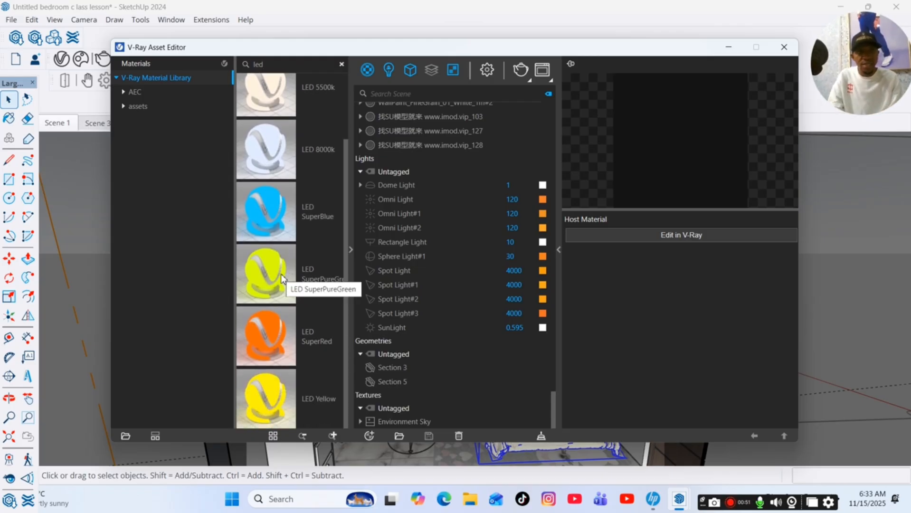
left_click(267, 395)
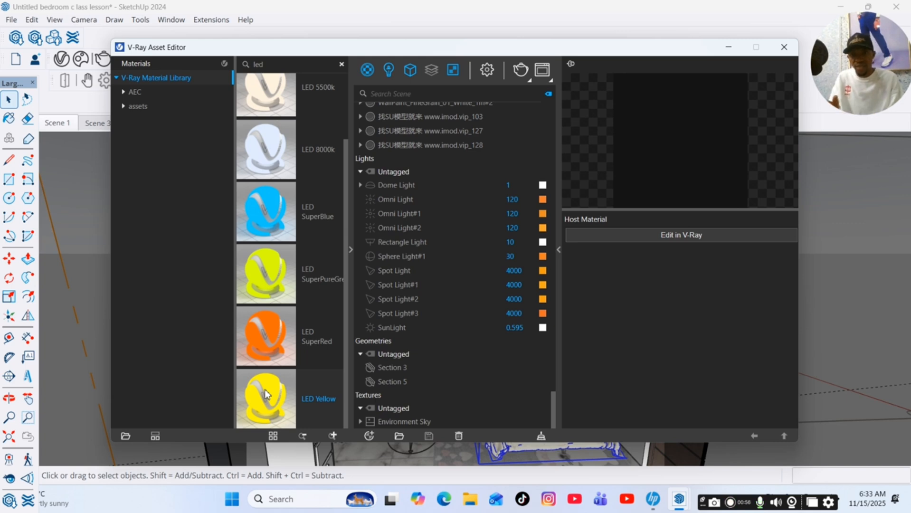
right_click(265, 390)
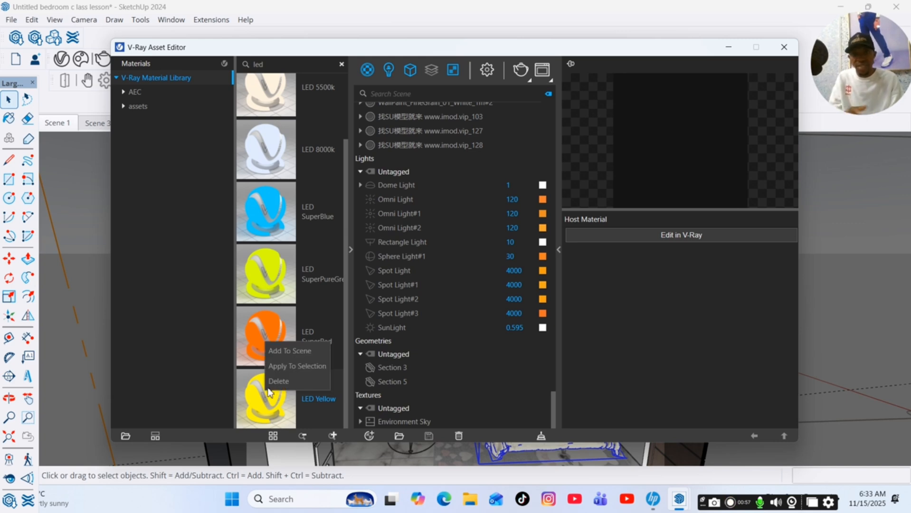
left_click(285, 351)
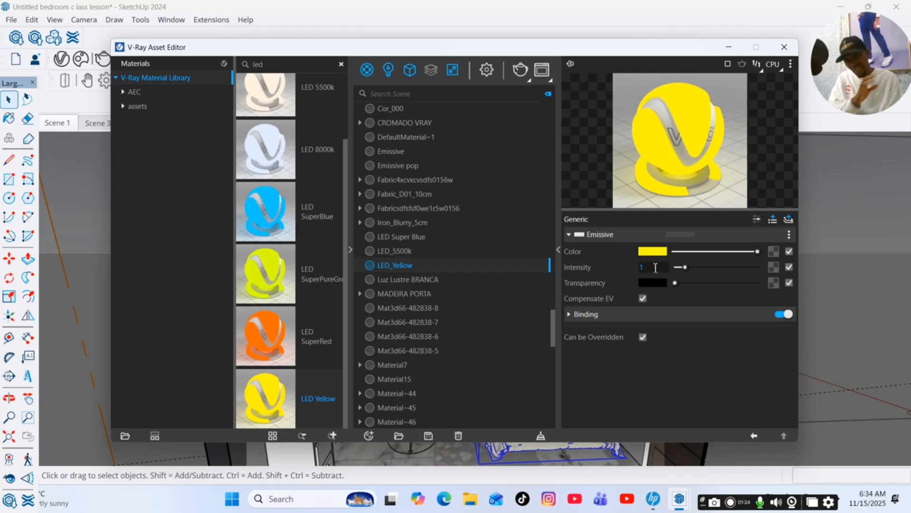
Change the LED_Yellow emissive colour to a warm light orange tone in the colour picker.
left_click(649, 251)
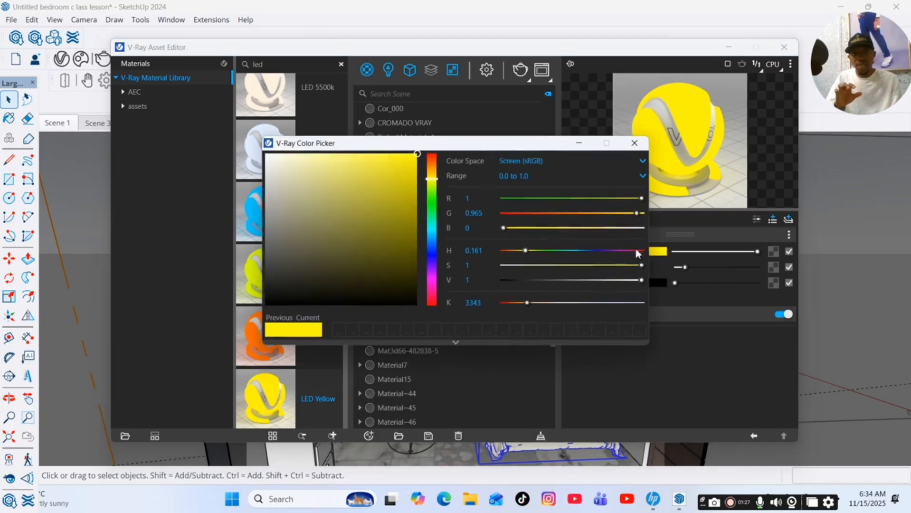
left_click(432, 170)
left_click(334, 163)
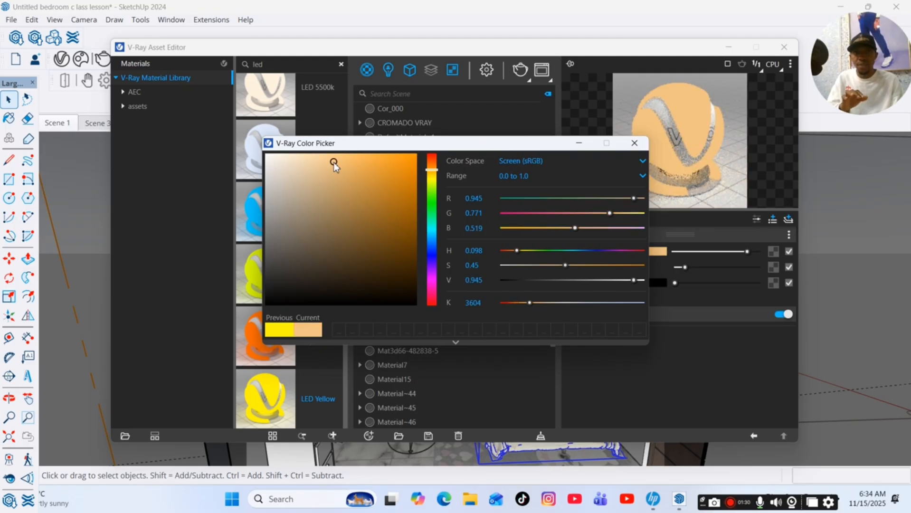
left_click(357, 159)
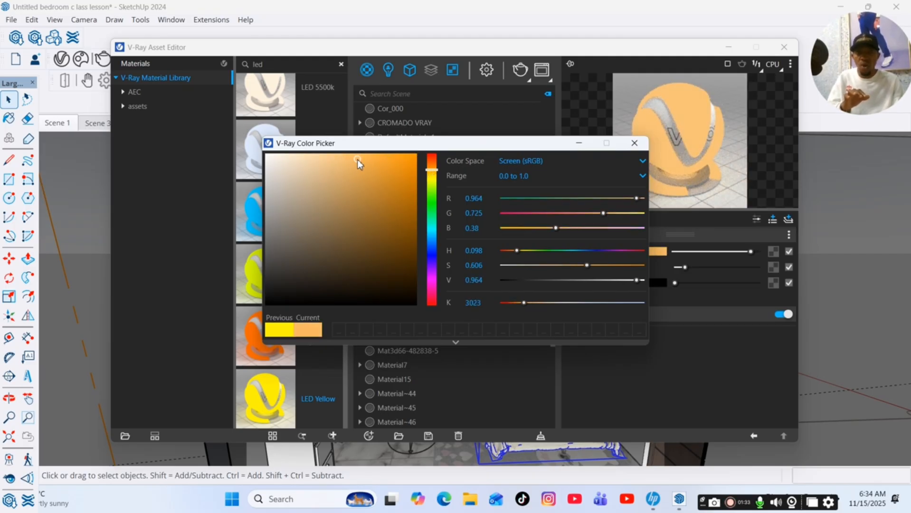
left_click(321, 164)
left_click_drag(580, 142, 581, 147)
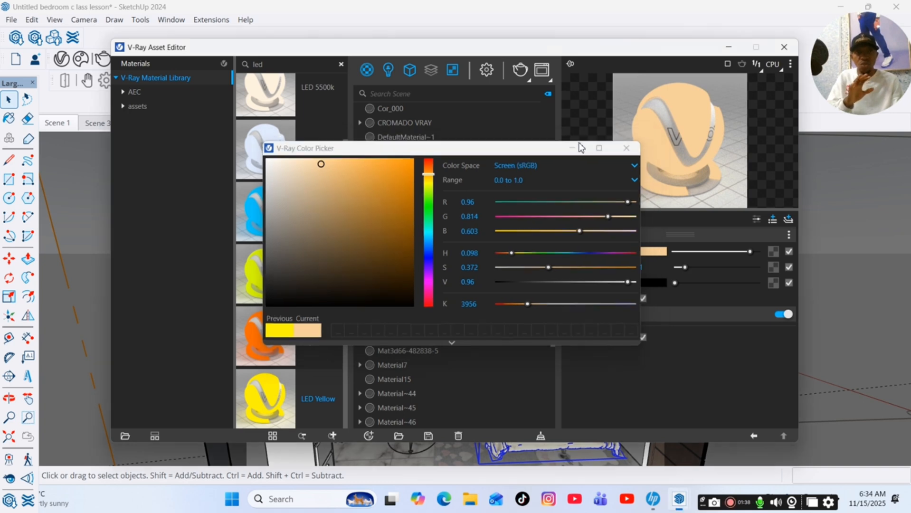
left_click(626, 149)
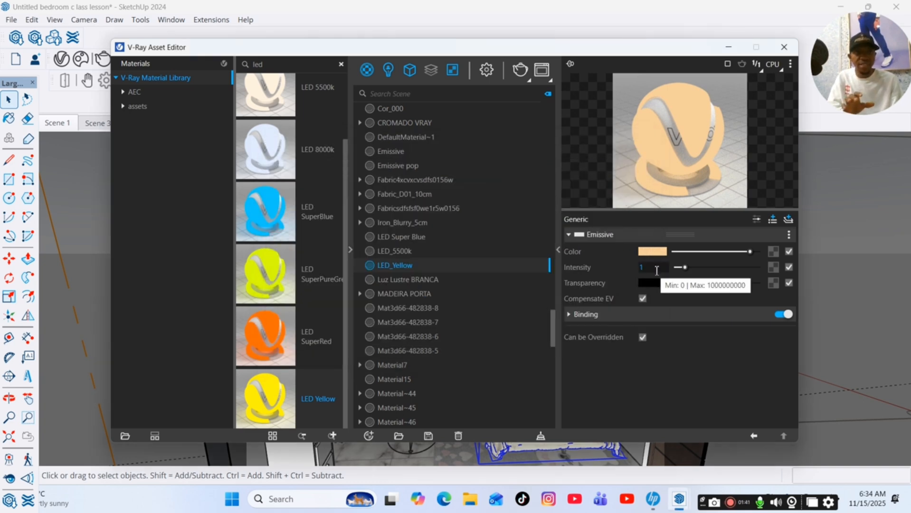
Set the LED_Yellow emissive intensity to 5 and close the asset editor.
double_click(657, 269)
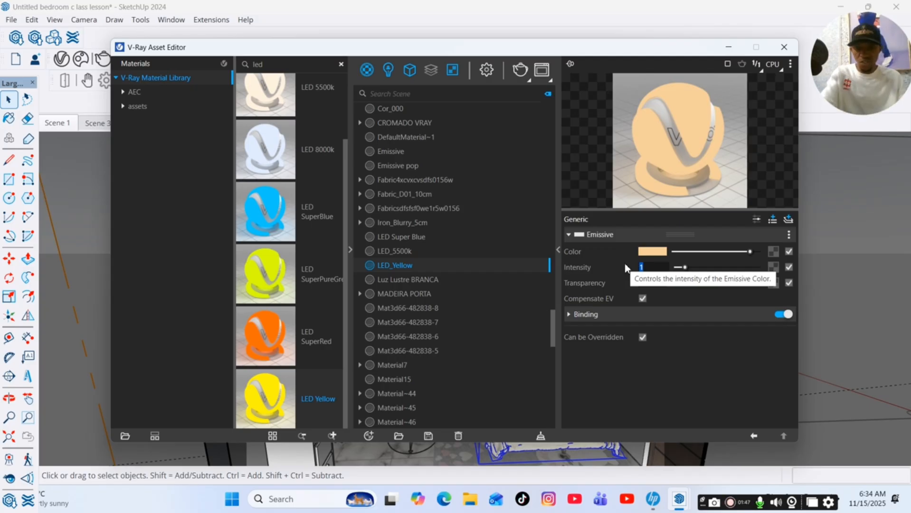
type("5")
key("Return")
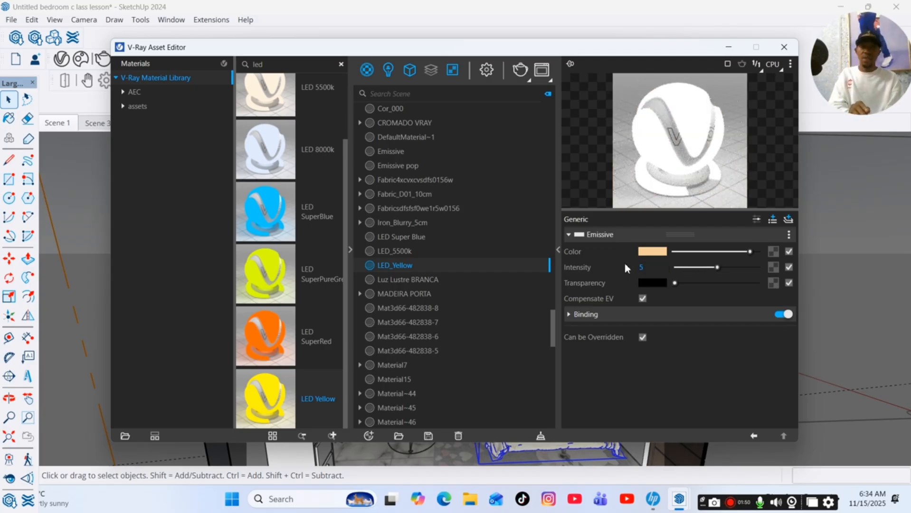
left_click(729, 47)
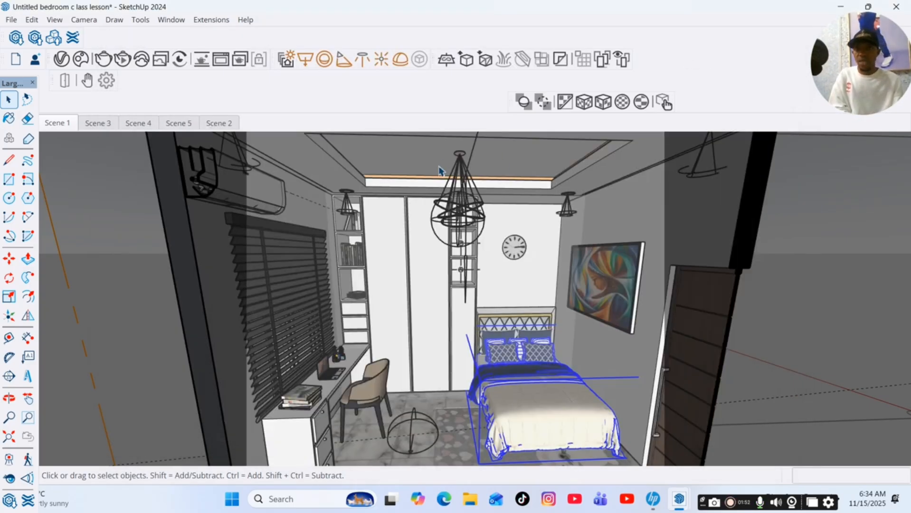
Paint the ceiling cove strip above the wardrobe with the LED_Yellow material.
scroll(437, 177, "up", 8)
left_click(420, 233)
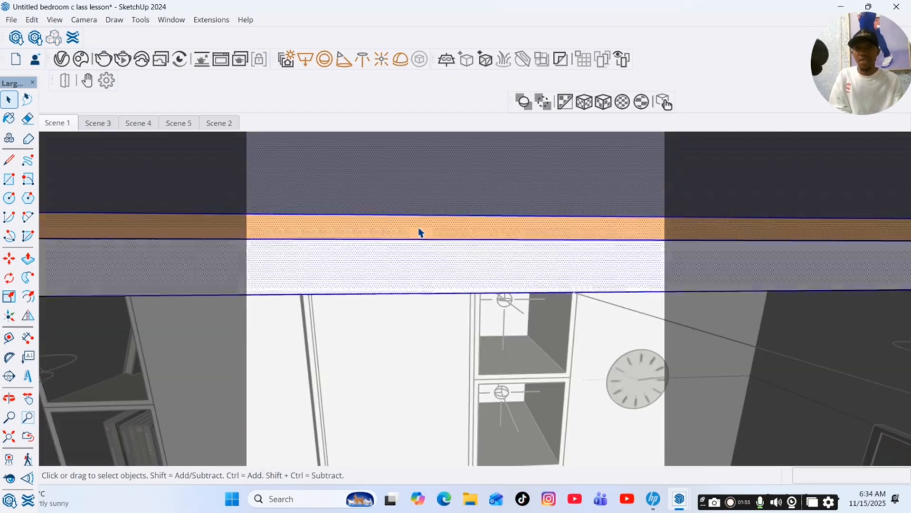
scroll(413, 227, "up", 1)
scroll(411, 228, "up", 2)
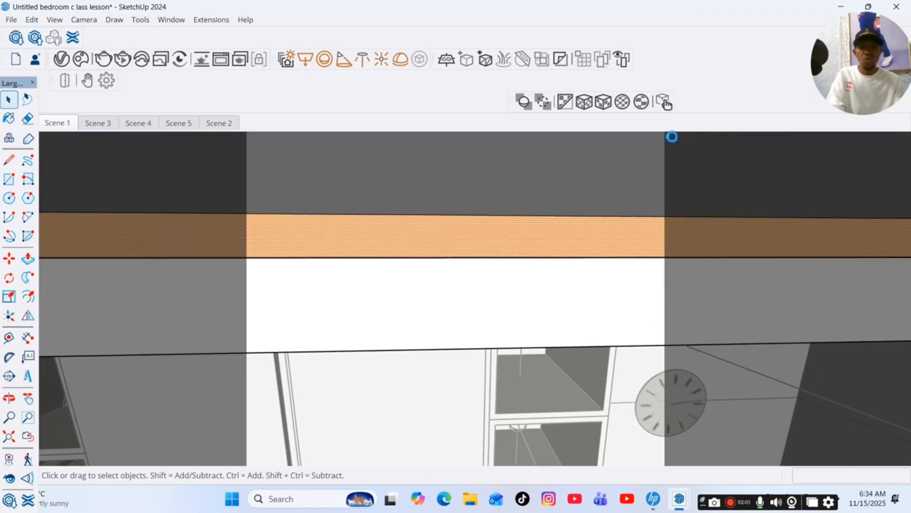
key("b")
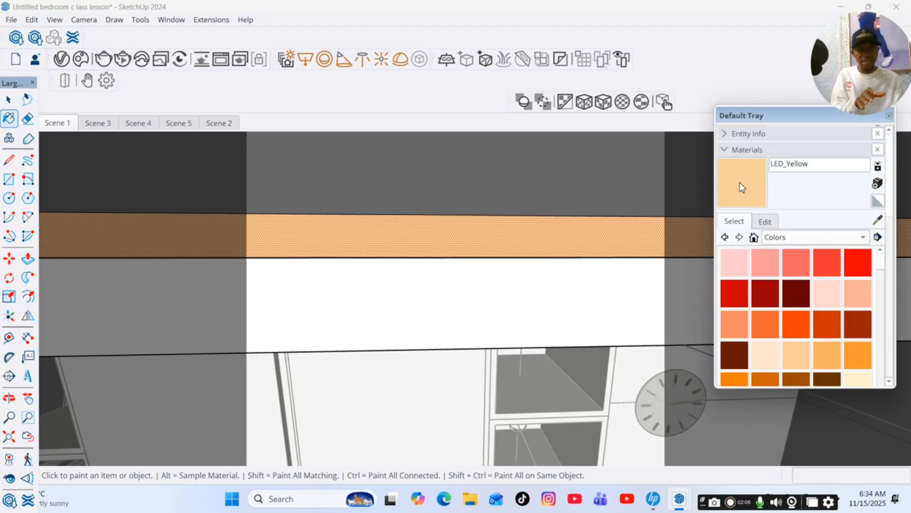
left_click(565, 233)
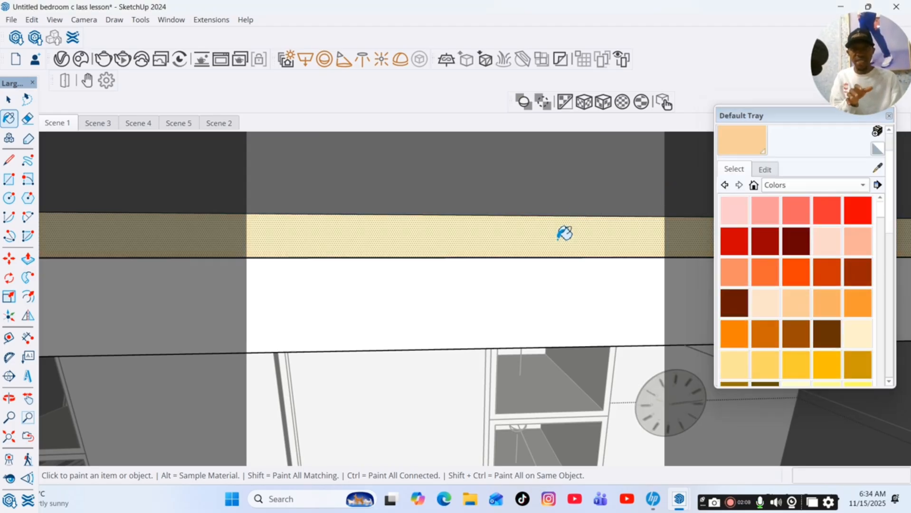
Inspect the painted ceiling cove from different angles in Scene 5 and Scene 1.
scroll(547, 236, "down", 3)
scroll(328, 235, "up", 4)
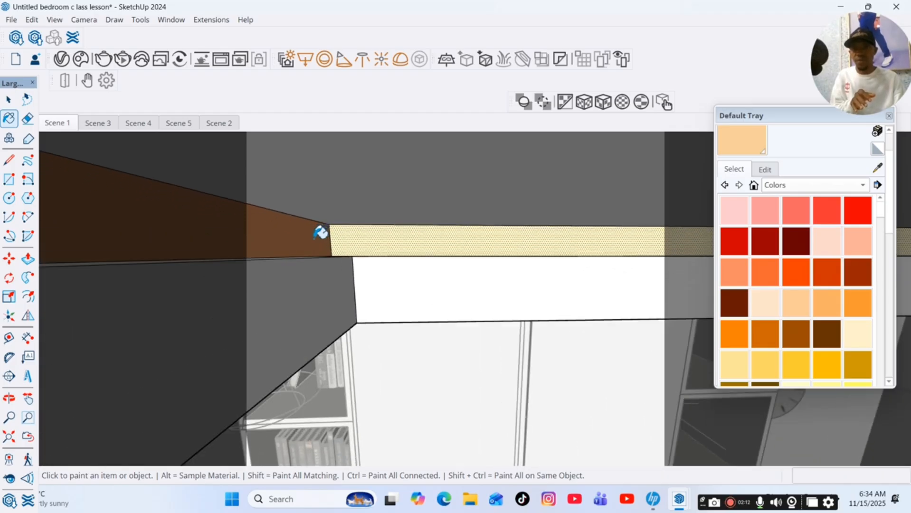
scroll(343, 245, "up", 3)
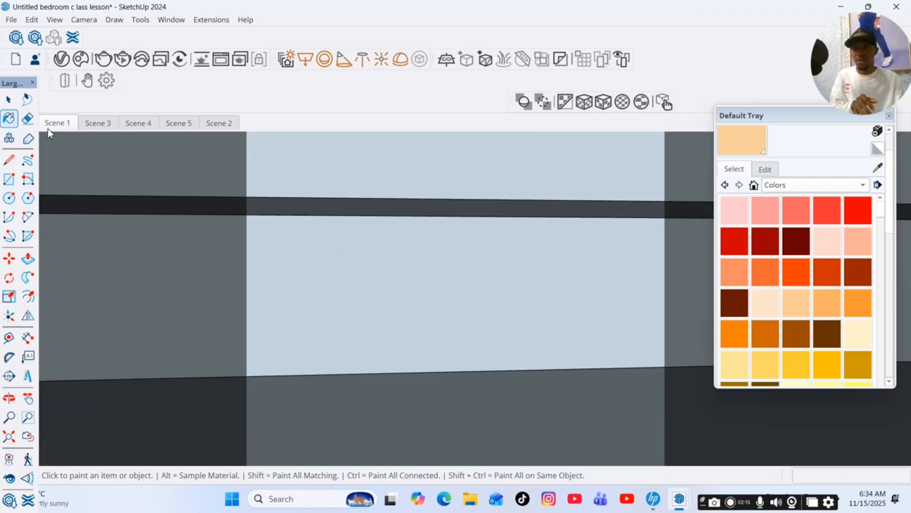
scroll(494, 182, "down", 6)
scroll(494, 182, "down", 5)
scroll(596, 155, "up", 6)
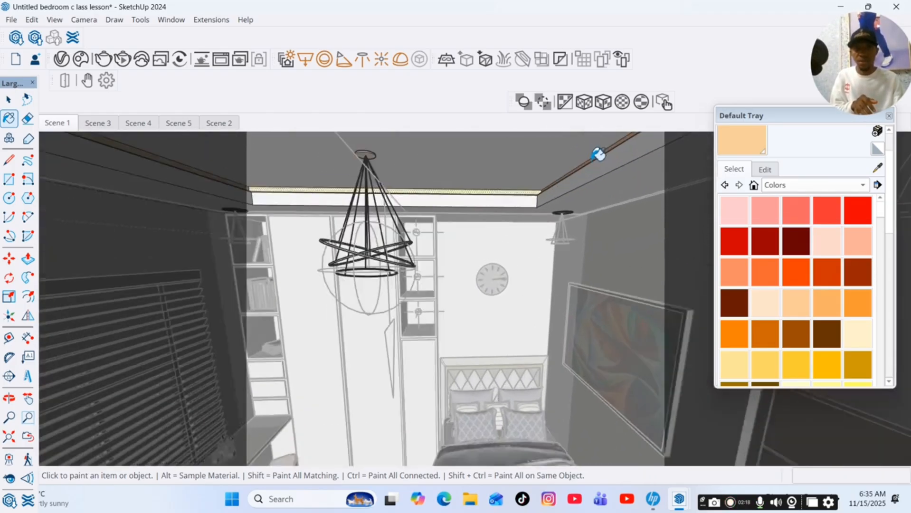
scroll(598, 156, "down", 6)
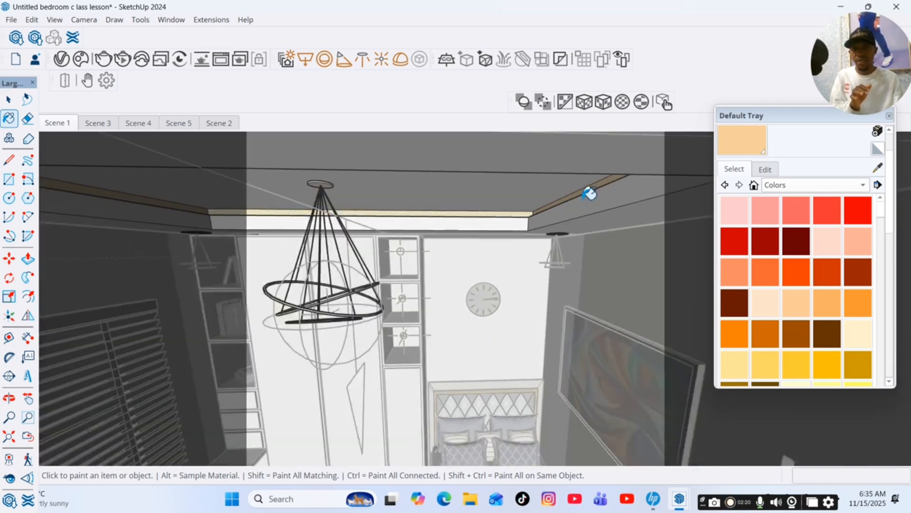
left_click(180, 122)
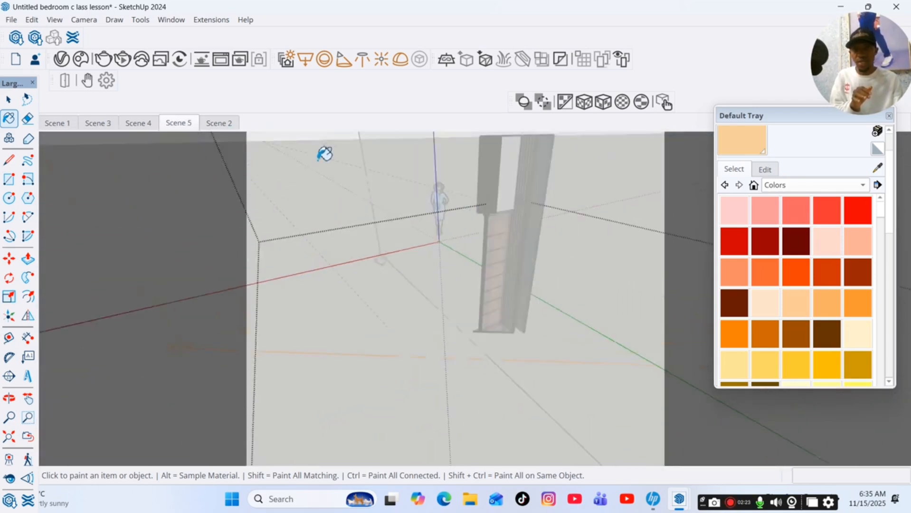
scroll(457, 176, "up", 5)
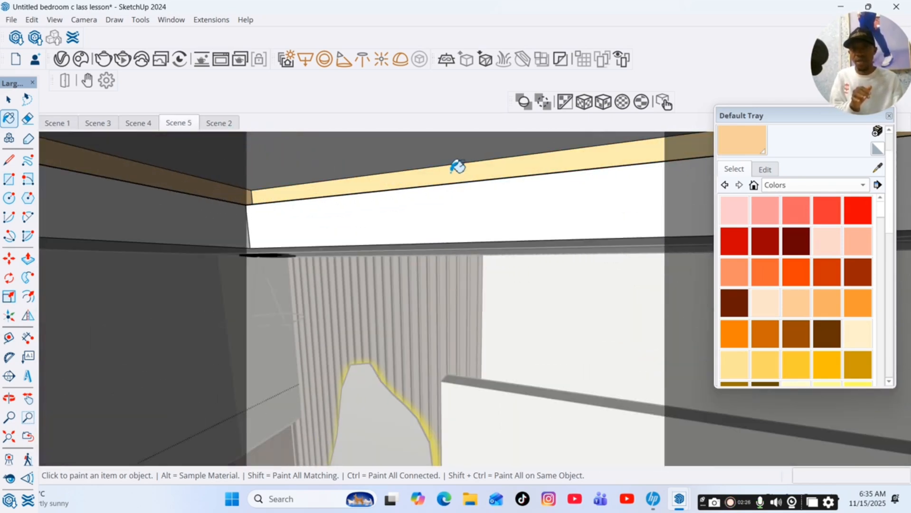
left_click(9, 100)
left_click(52, 124)
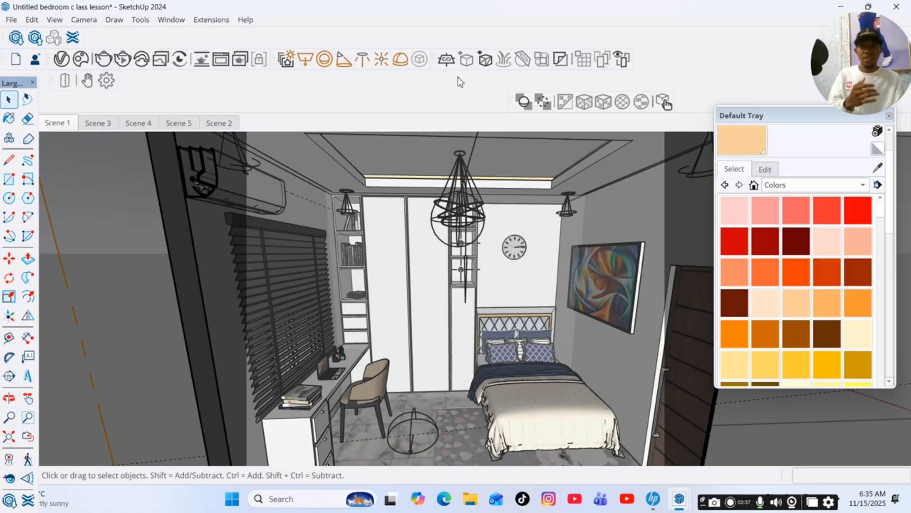
Render Scene 1 to preview the LED cove lighting, then minimize the frame buffer.
left_click(103, 59)
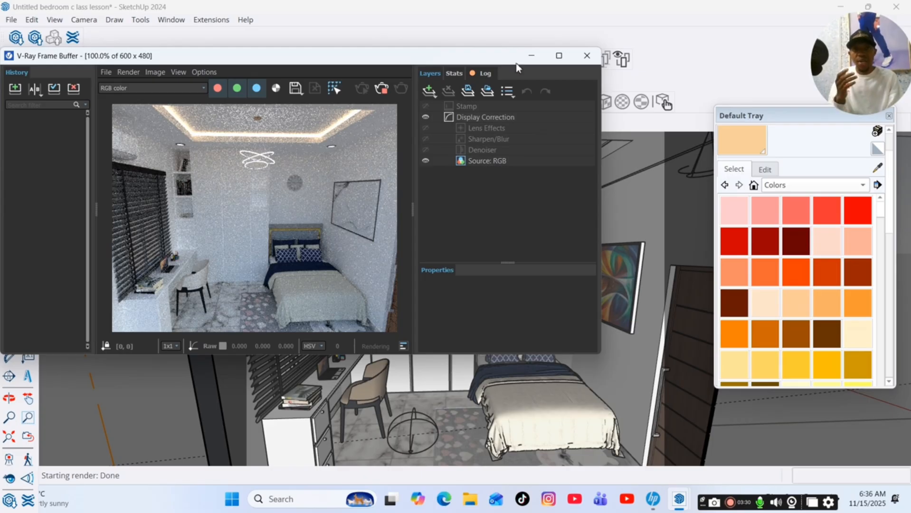
left_click(532, 57)
Search the V-Ray material library for vene and add Veneer C02 120cm to the scene.
scroll(408, 239, "up", 5)
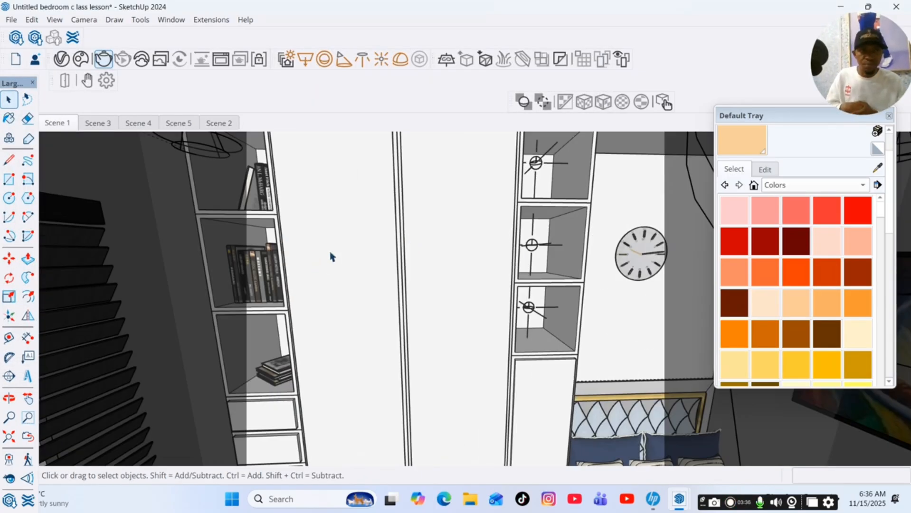
left_click(61, 59)
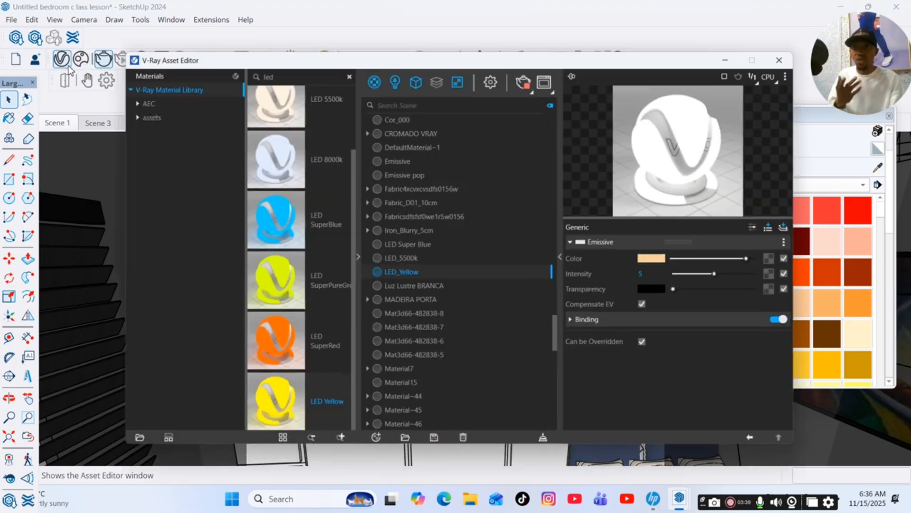
left_click(341, 65)
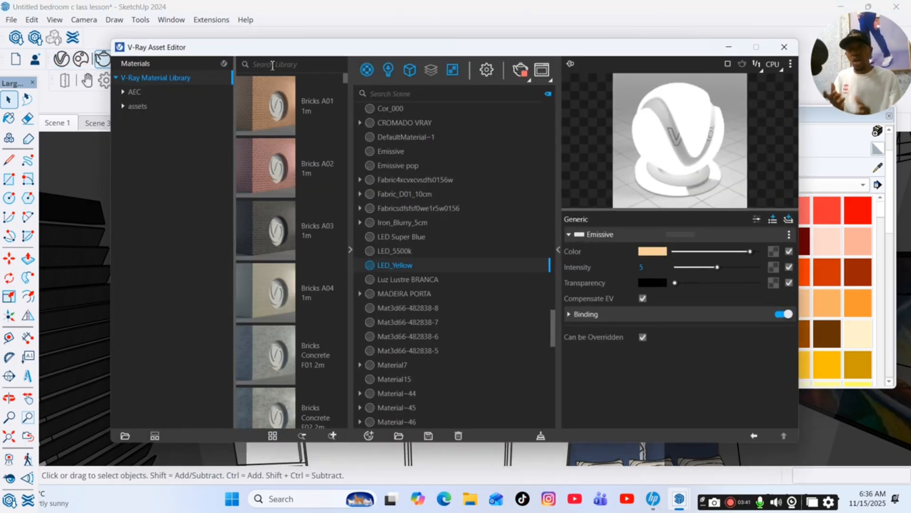
type("ve")
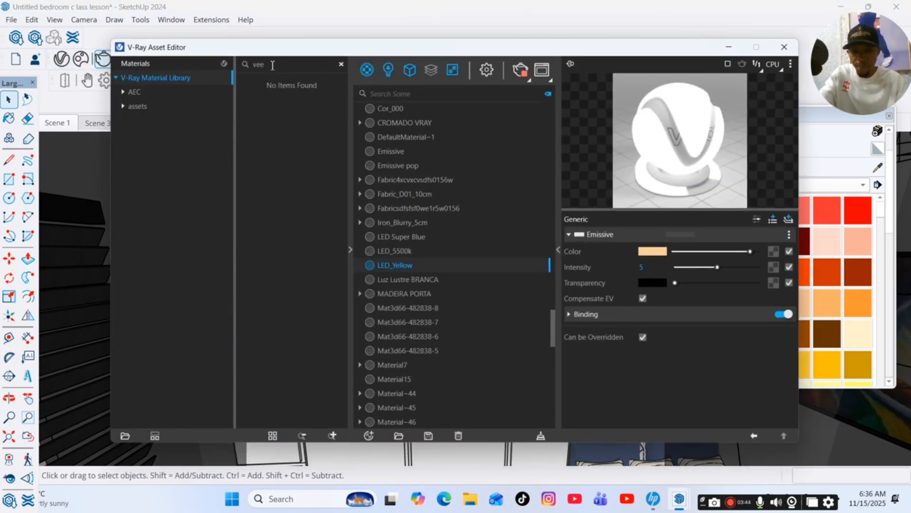
type("ne")
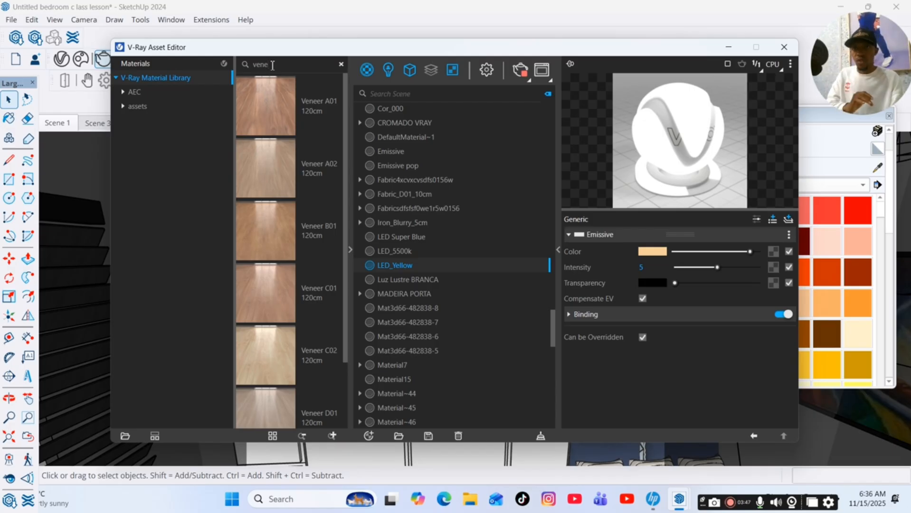
scroll(243, 347, "down", 2)
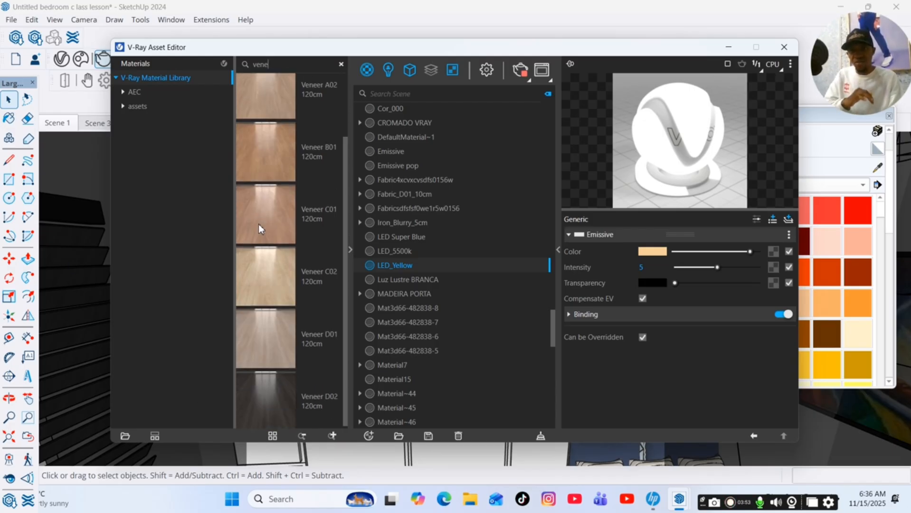
right_click(275, 276)
left_click(290, 283)
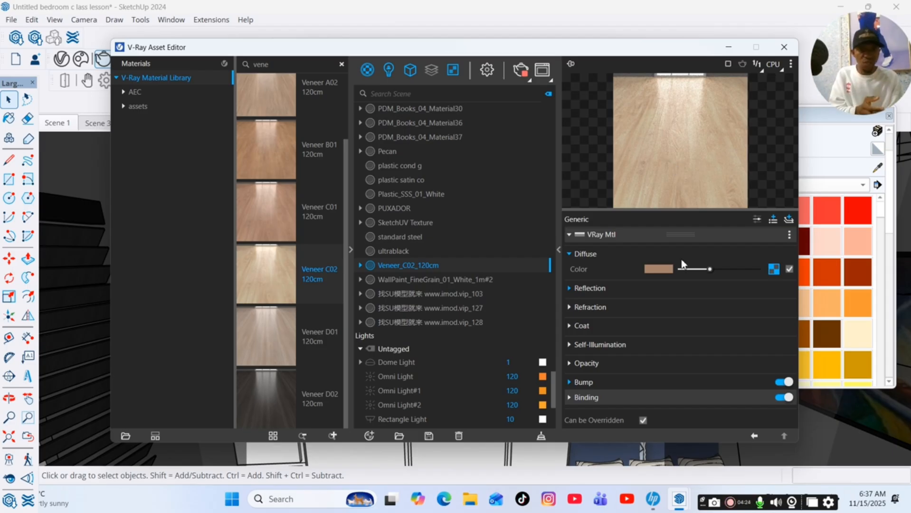
Set Veneer C02's reflection glossiness to 1.
left_click(598, 291)
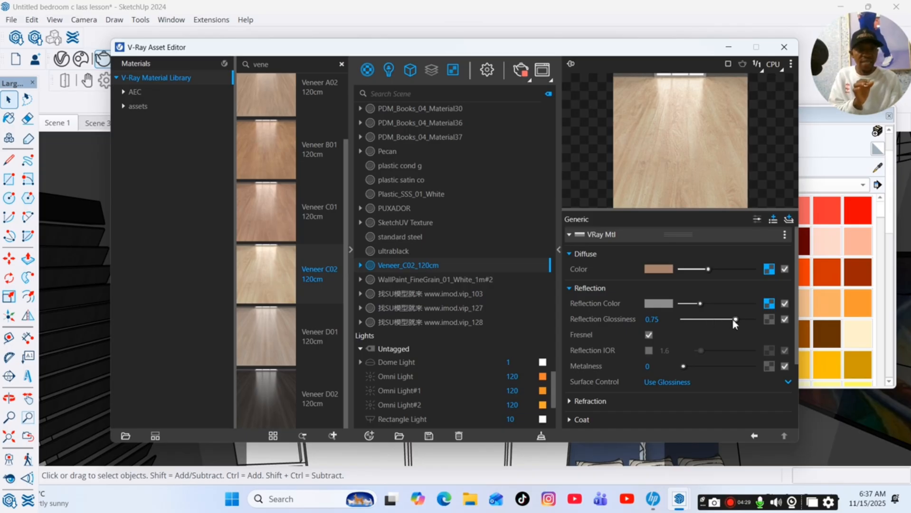
left_click_drag(735, 319, 760, 322)
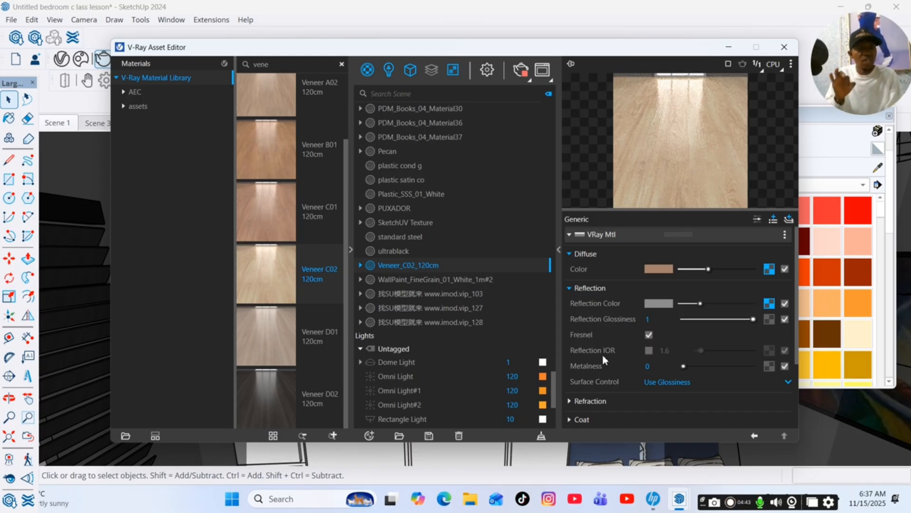
Enable Veneer C02's Reflection IOR and set it to 1.9.
left_click(648, 352)
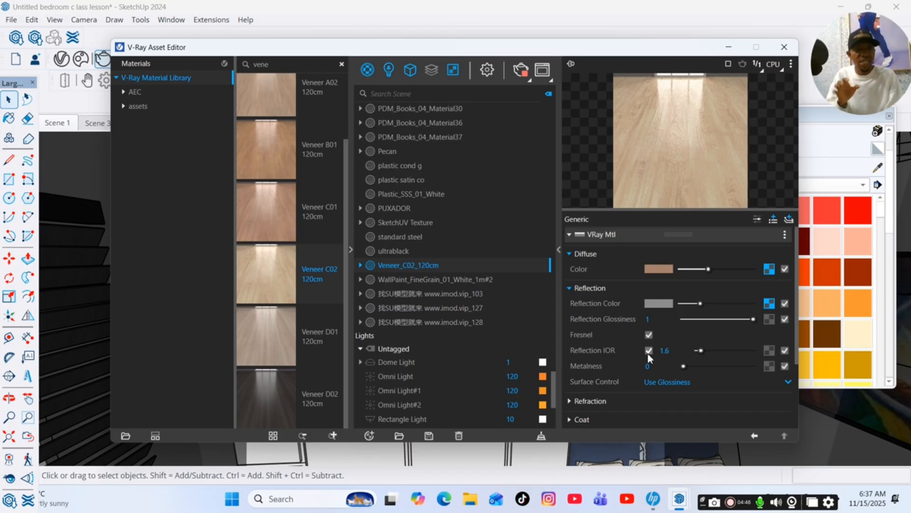
left_click(649, 351)
left_click(649, 352)
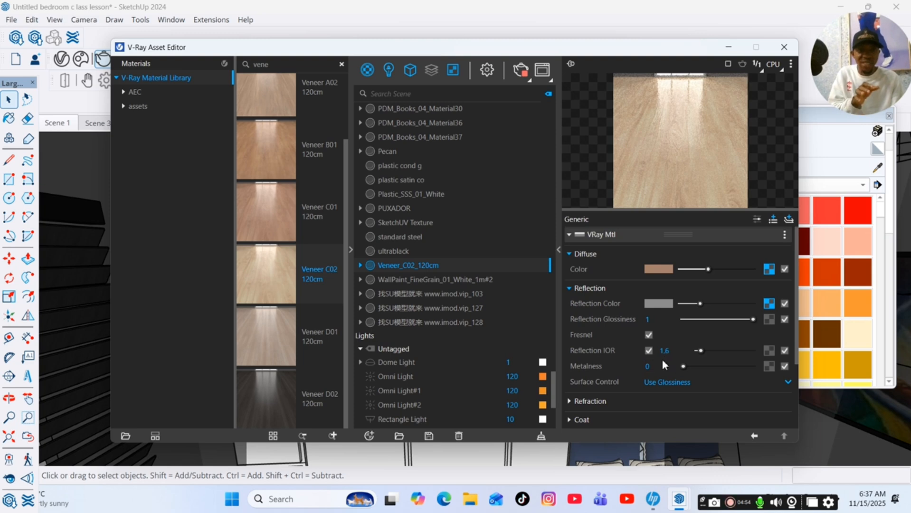
left_click(659, 352)
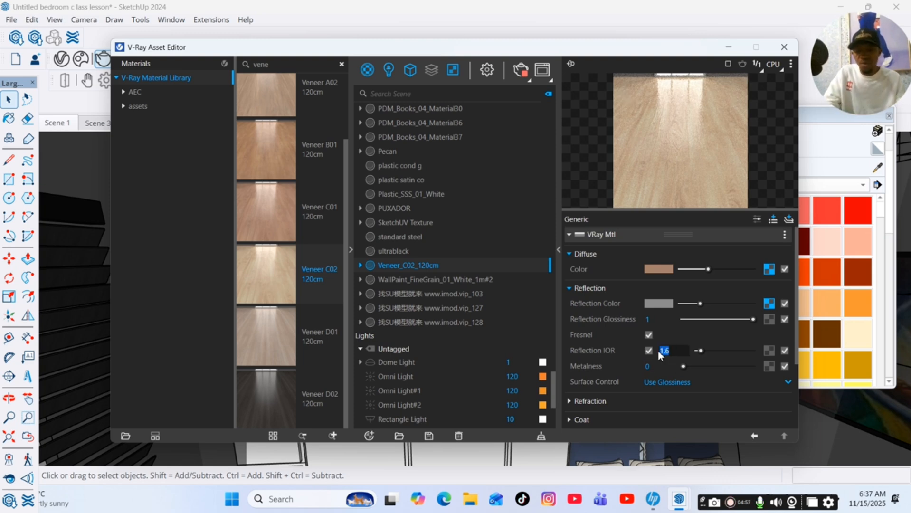
type("1")
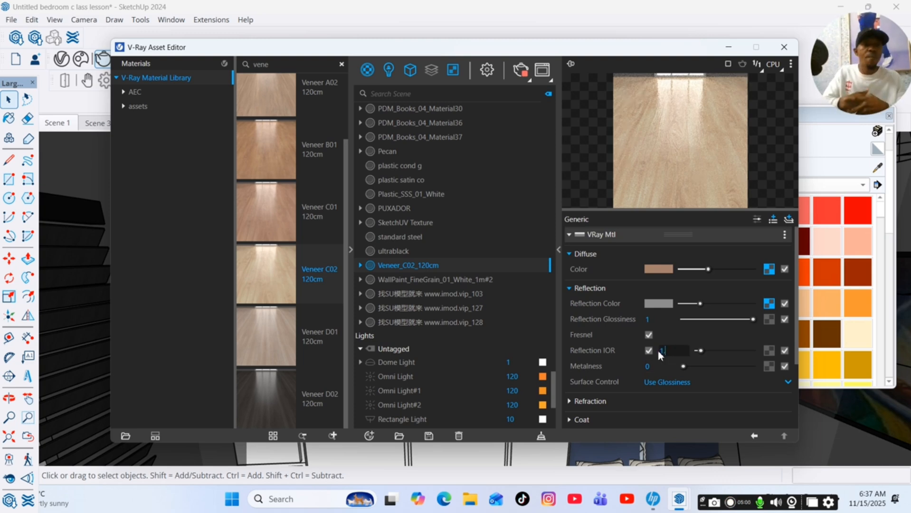
key("Return")
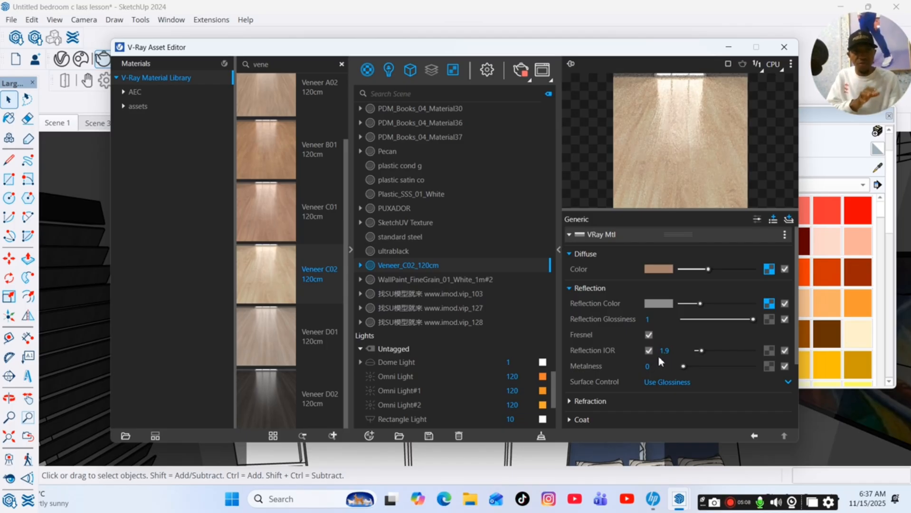
left_click(604, 288)
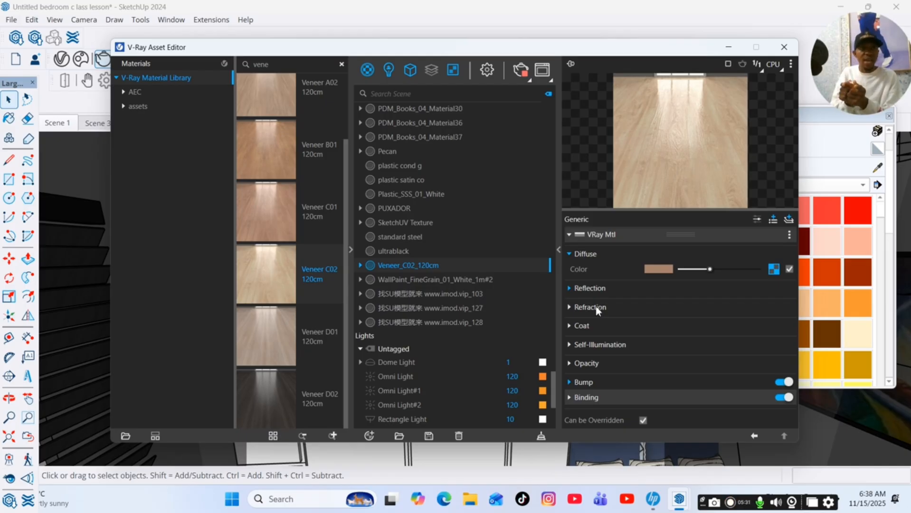
Inspect Veneer C02's refraction settings and its bump map bitmap.
left_click(591, 307)
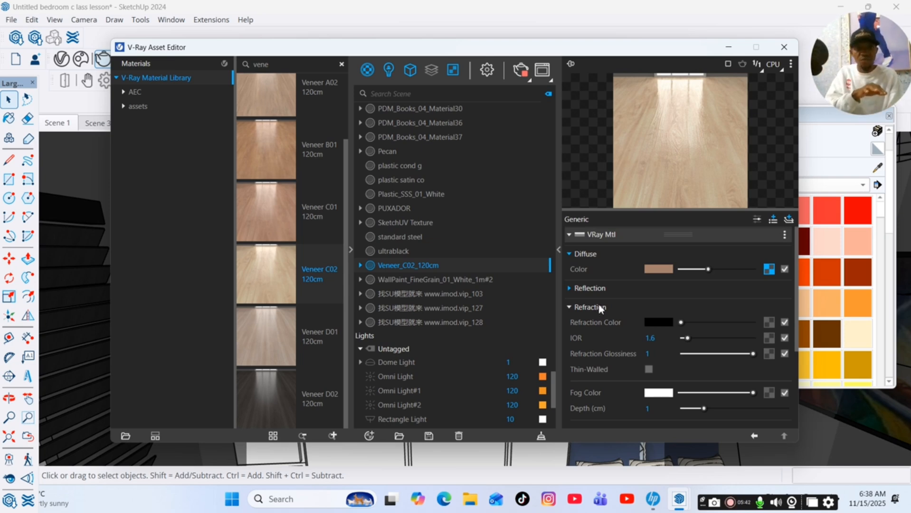
left_click(597, 307)
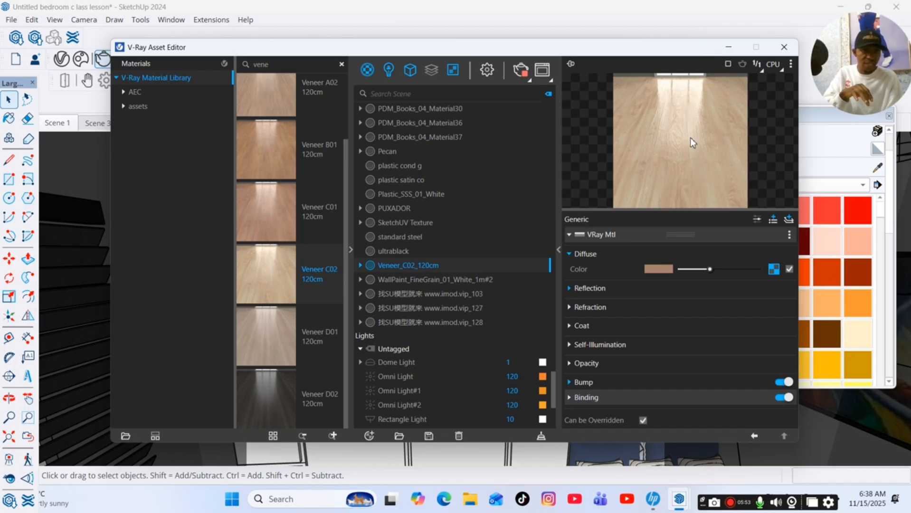
left_click(602, 383)
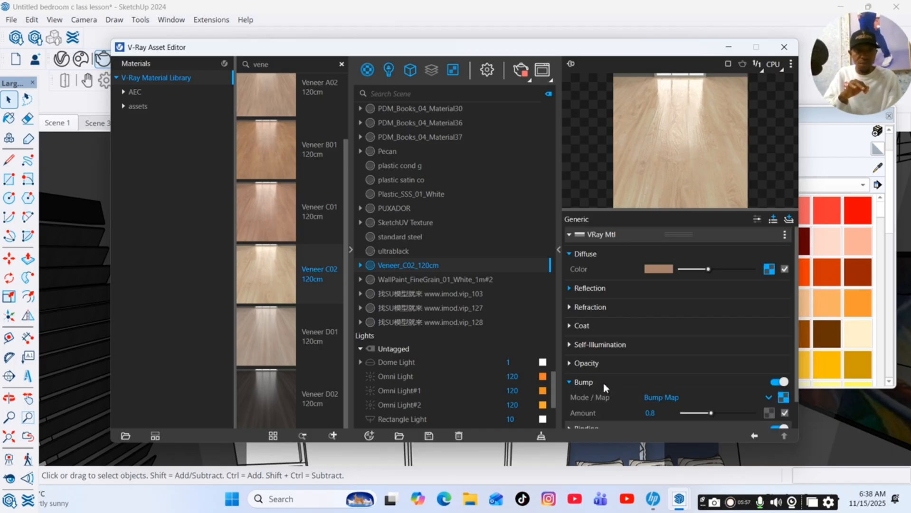
left_click(783, 397)
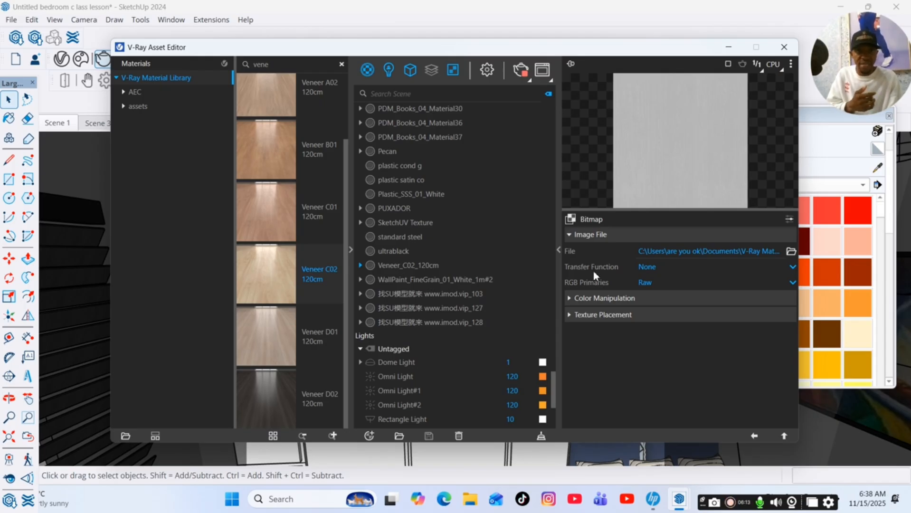
left_click(755, 436)
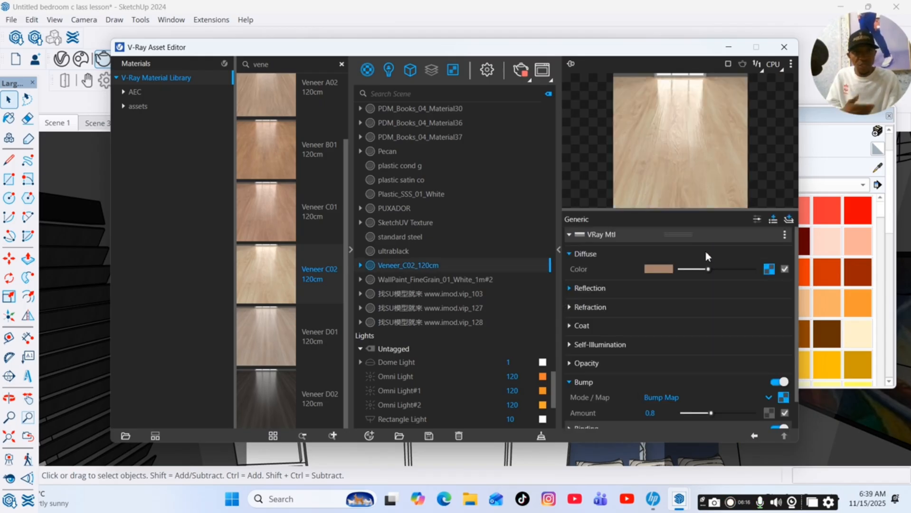
Paint the wardrobe doors with the Veneer_C02_120cm material.
left_click(729, 47)
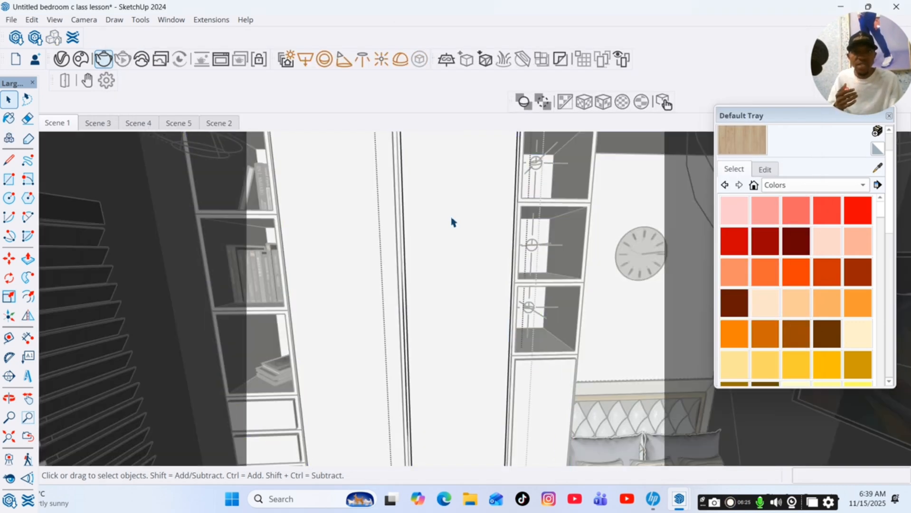
double_click(452, 222)
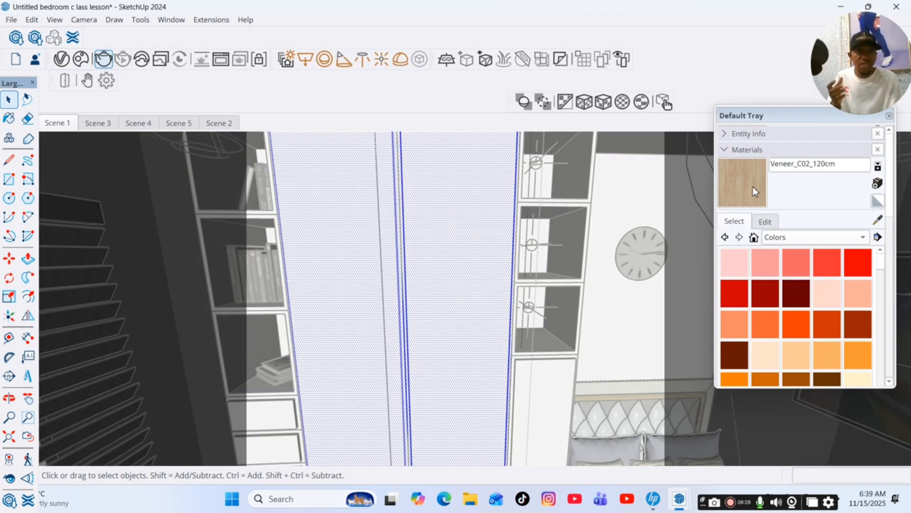
left_click(752, 186)
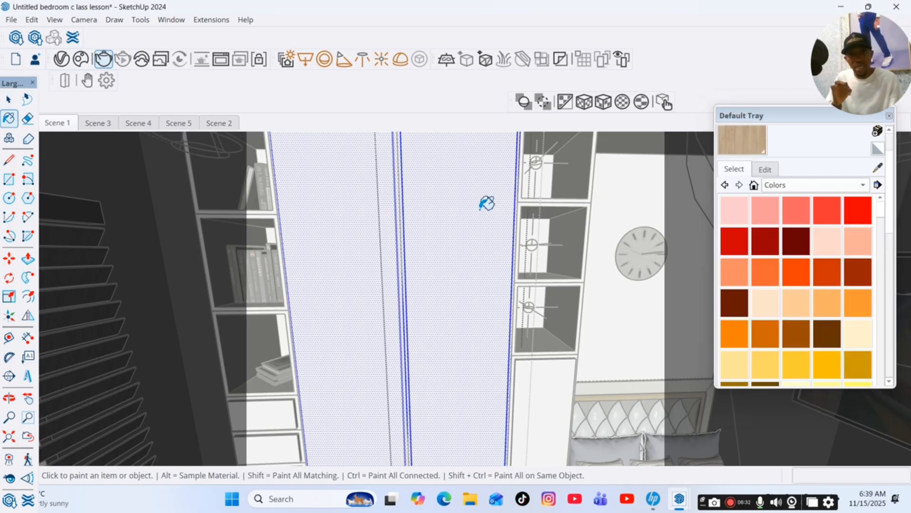
left_click(488, 203)
scroll(475, 228, "down", 5)
scroll(543, 348, "up", 6)
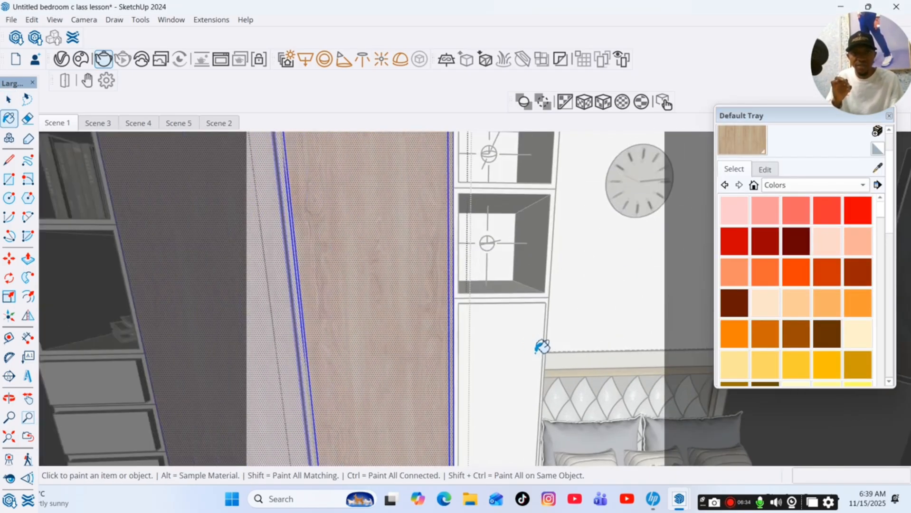
key("space")
left_click(508, 331)
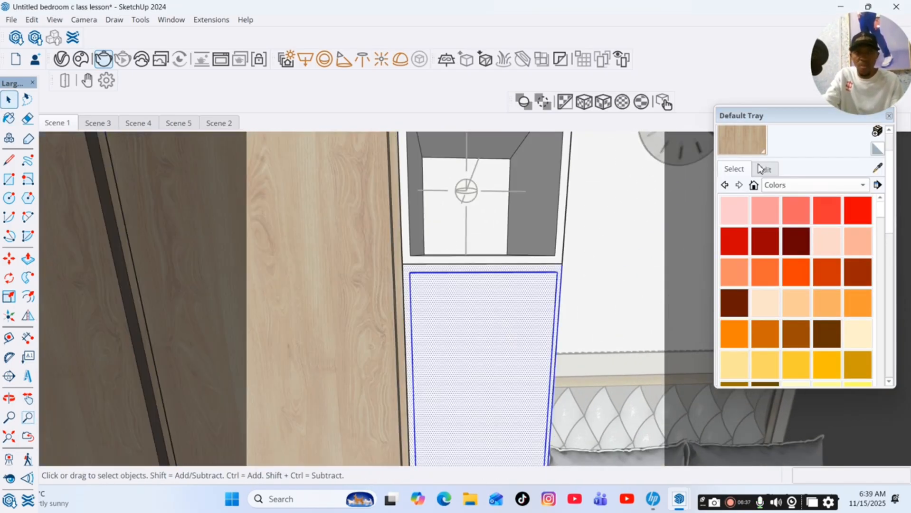
left_click(753, 142)
left_click(539, 297)
Paint the open shelf niches beside the wardrobe and in the bookcase with Veneer_C02_120cm.
key("space")
scroll(415, 222, "up", 4)
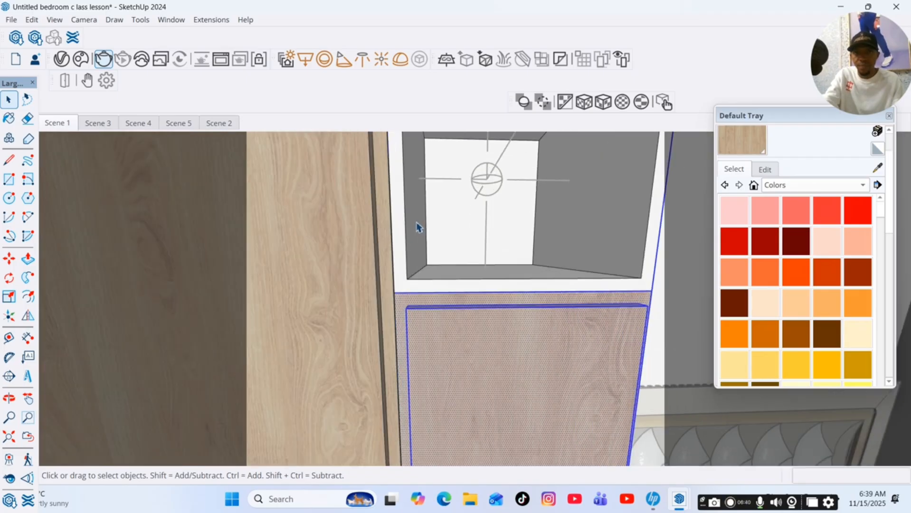
triple_click(416, 222)
left_click(750, 129)
left_click(431, 224)
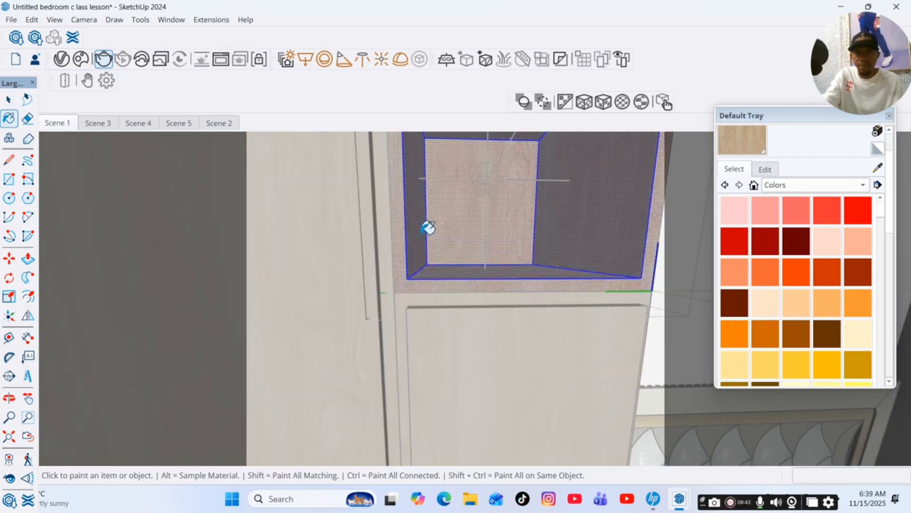
scroll(435, 307, "down", 6)
scroll(258, 380, "up", 6)
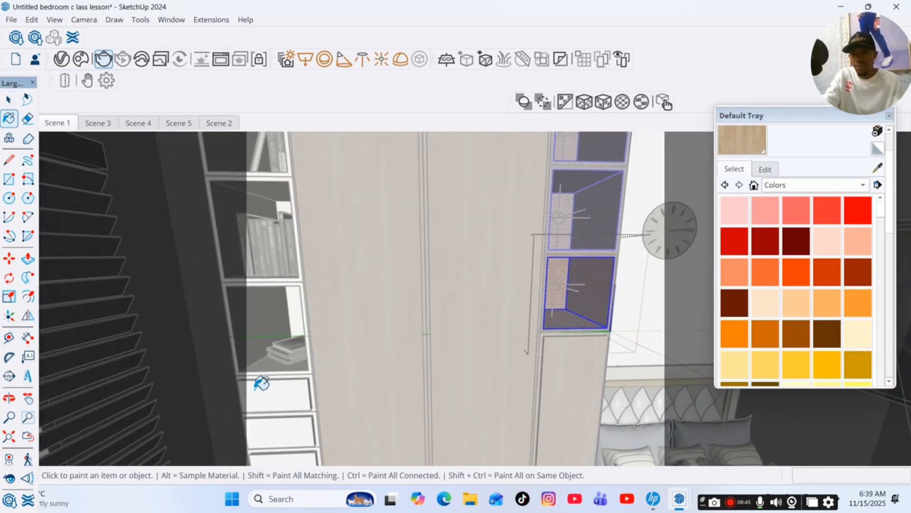
key("space")
triple_click(267, 406)
key("b")
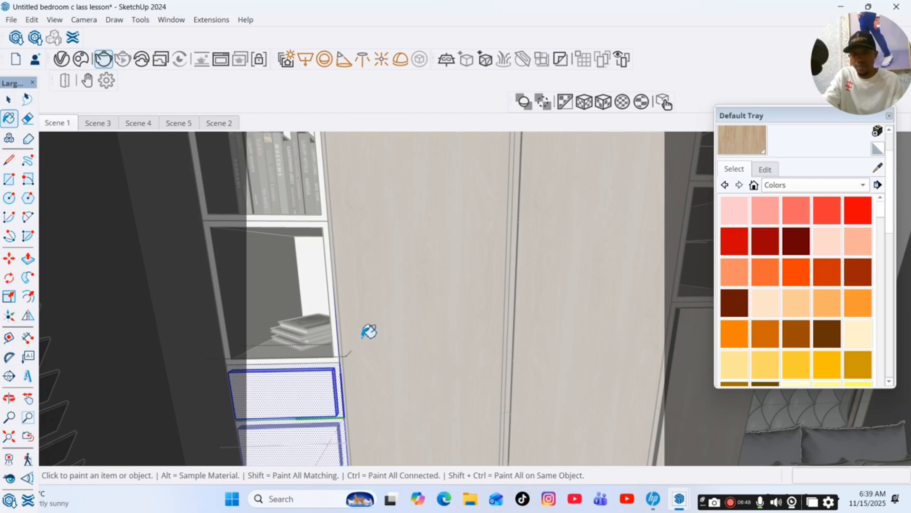
left_click(293, 380)
key("space")
scroll(280, 322, "up", 2)
triple_click(279, 322)
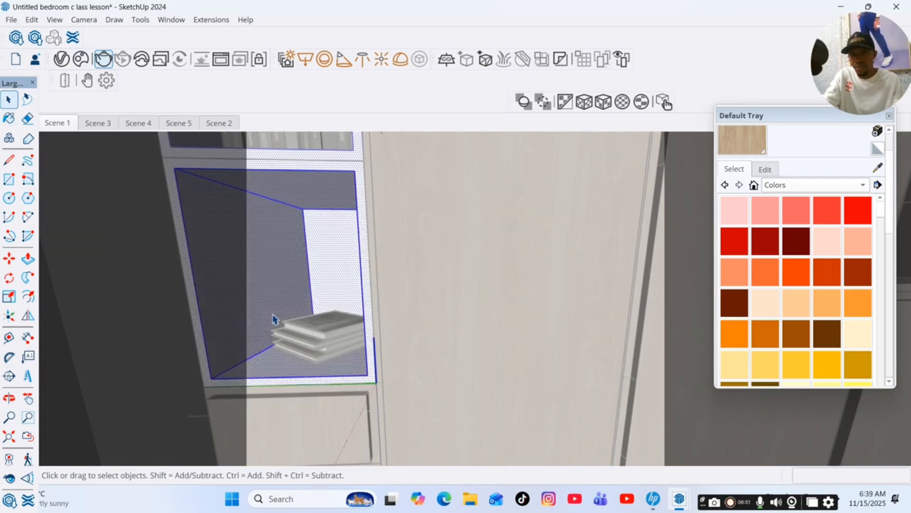
key("b")
left_click(303, 256)
scroll(345, 293, "down", 7)
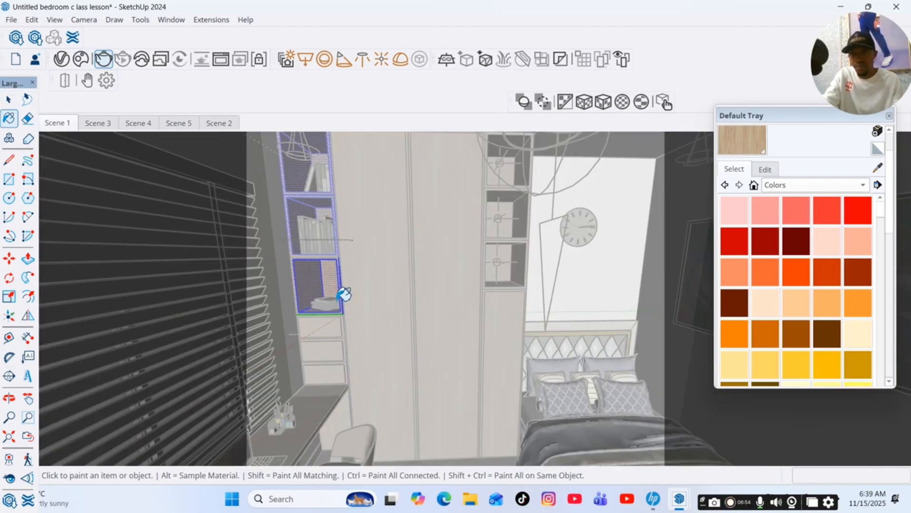
key("space")
Paint the desk drawer fronts with Veneer_C02_120cm and return to the Scene 1 view.
left_click(10, 398)
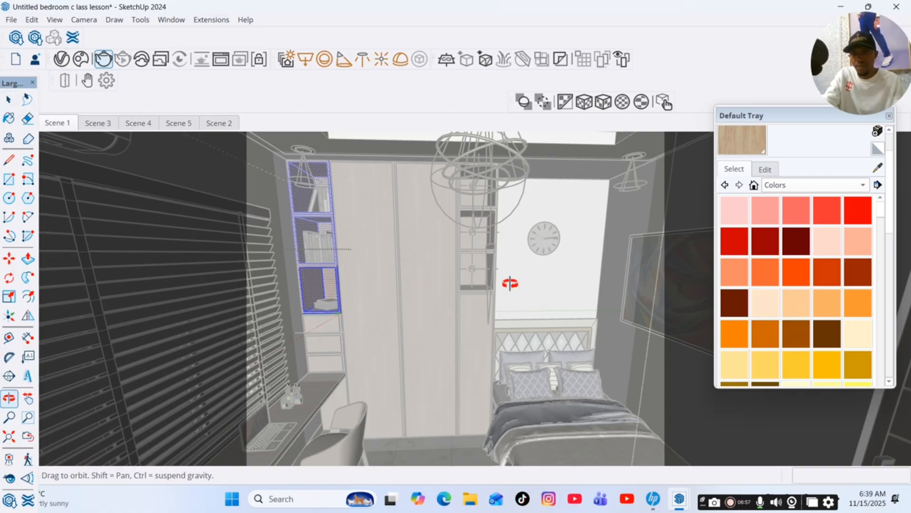
left_click_drag(511, 283, 380, 312)
scroll(514, 241, "up", 5)
key("space")
left_click(505, 269)
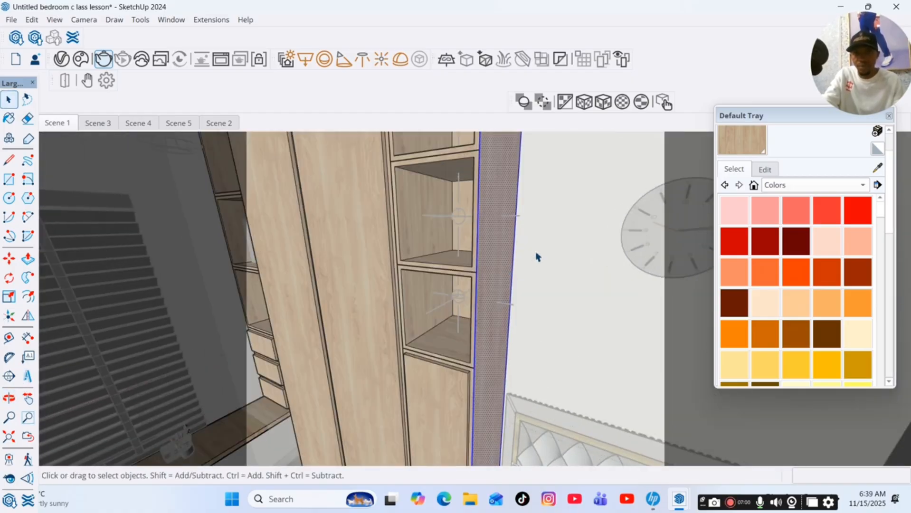
scroll(539, 256, "down", 5)
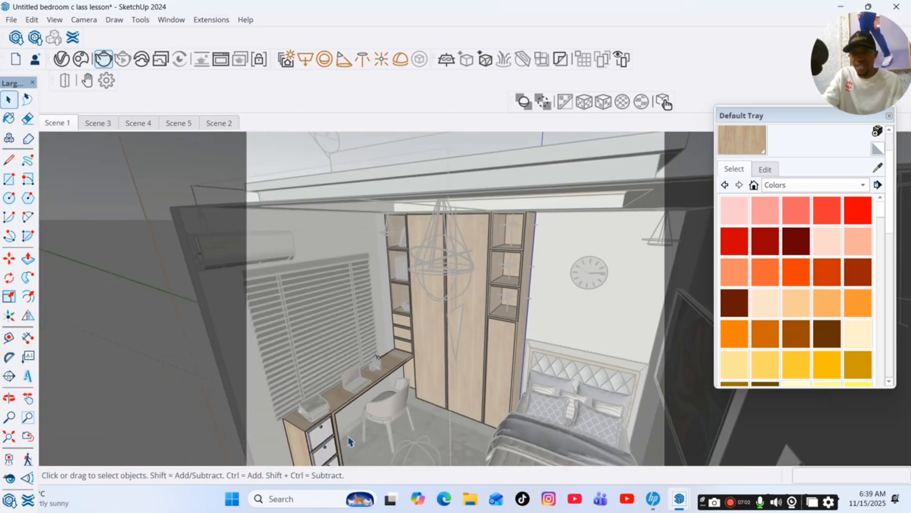
scroll(352, 437, "up", 6)
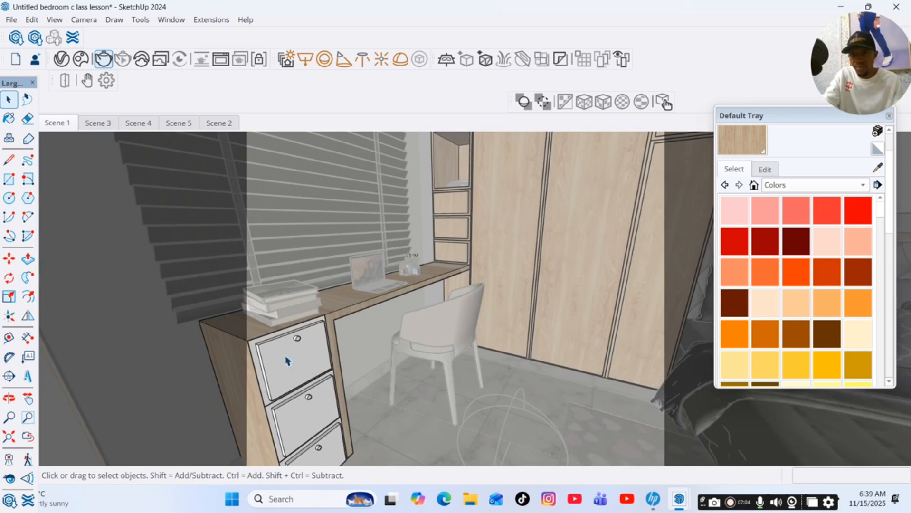
scroll(287, 362, "up", 2)
triple_click(270, 357)
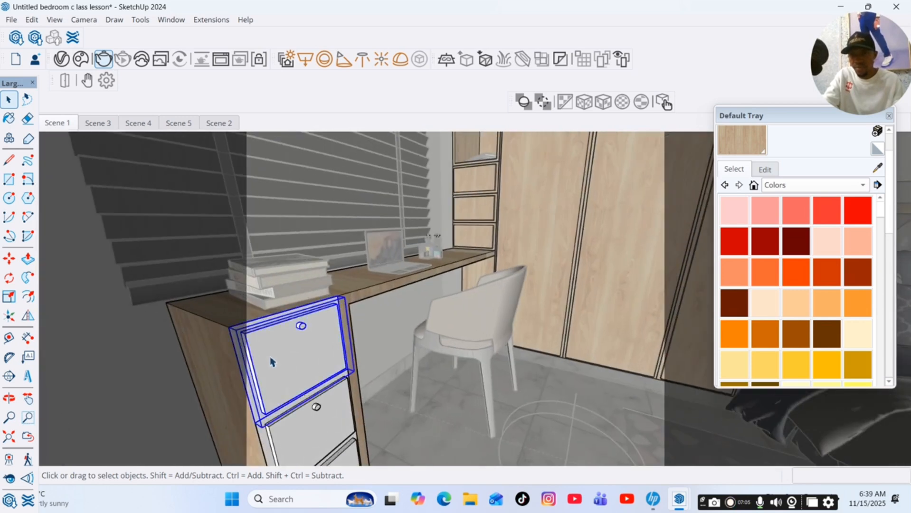
key("b")
left_click(321, 351)
scroll(326, 347, "down", 5)
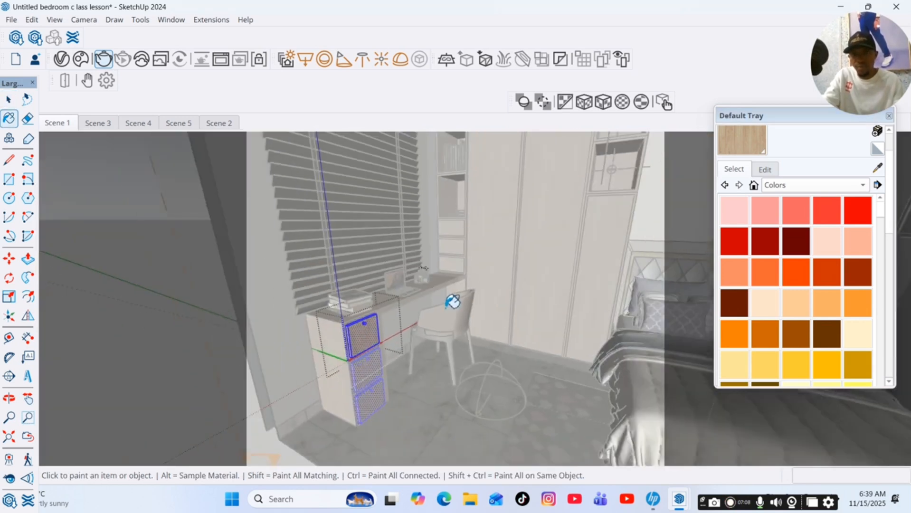
key("space")
left_click(269, 378)
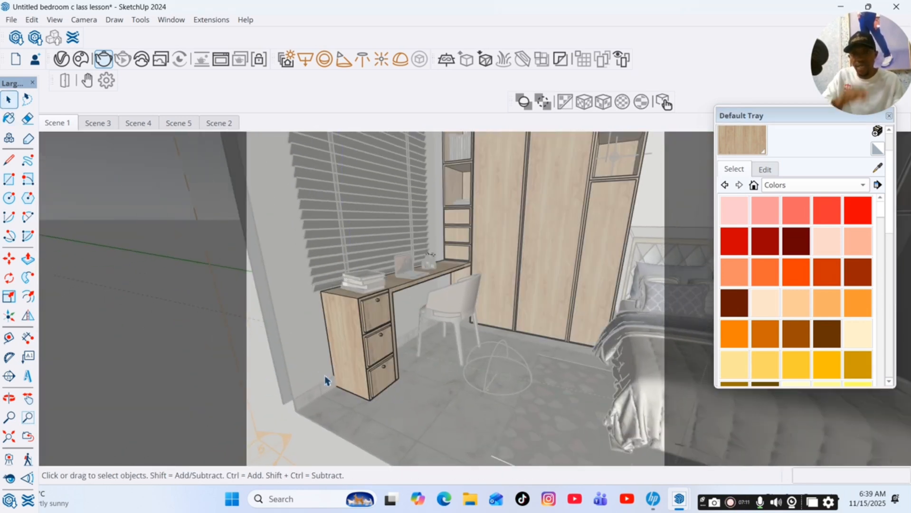
left_click(58, 125)
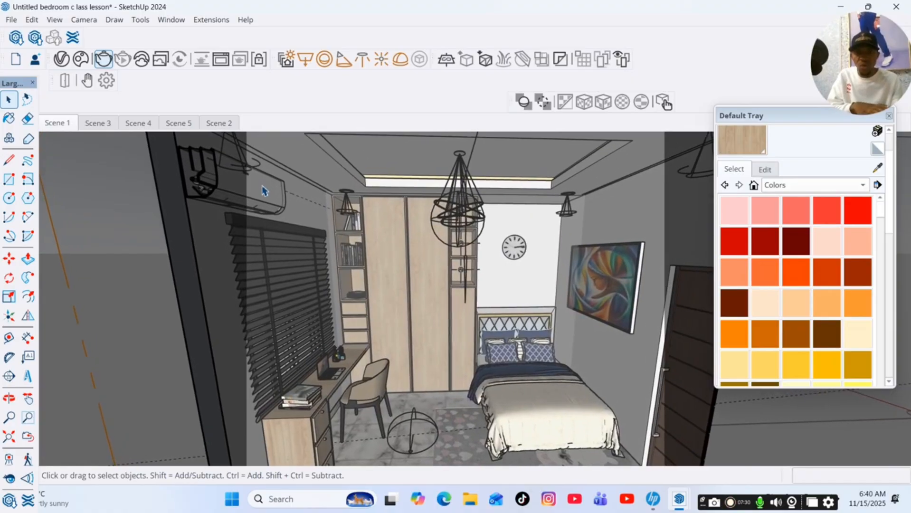
Search the V-Ray material library for tiles and open the Tiles_Simple_H01_100cm material.
left_click(62, 59)
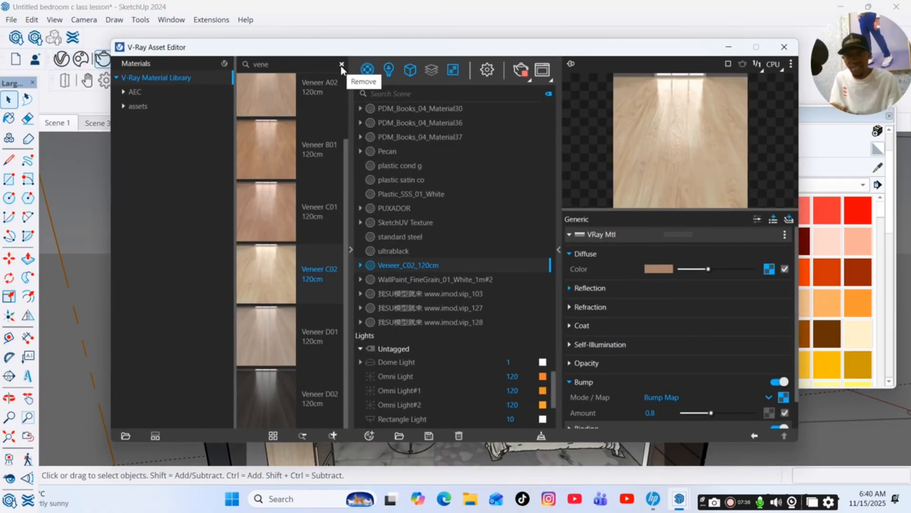
left_click(342, 65)
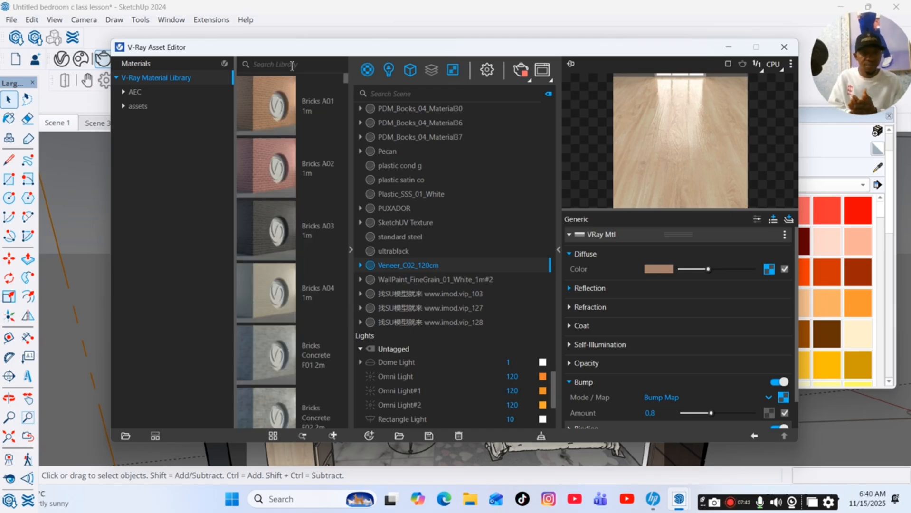
type("tiles")
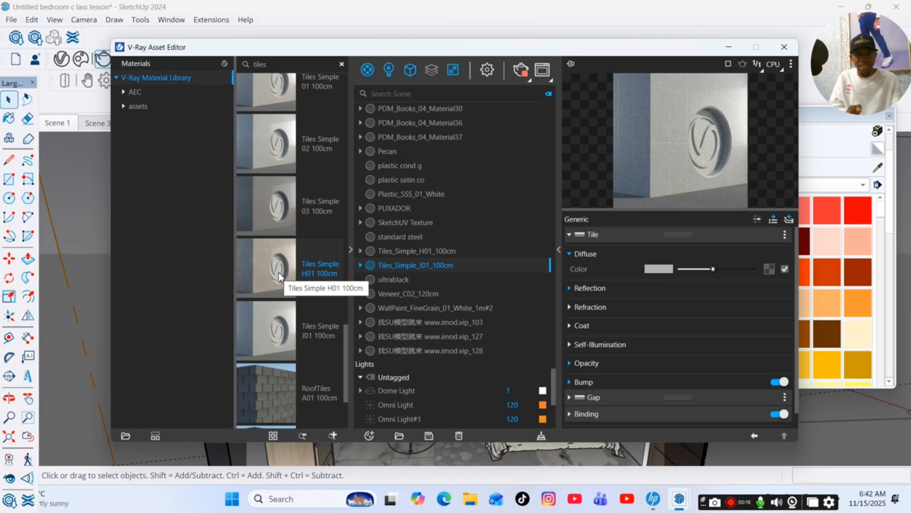
left_click(418, 252)
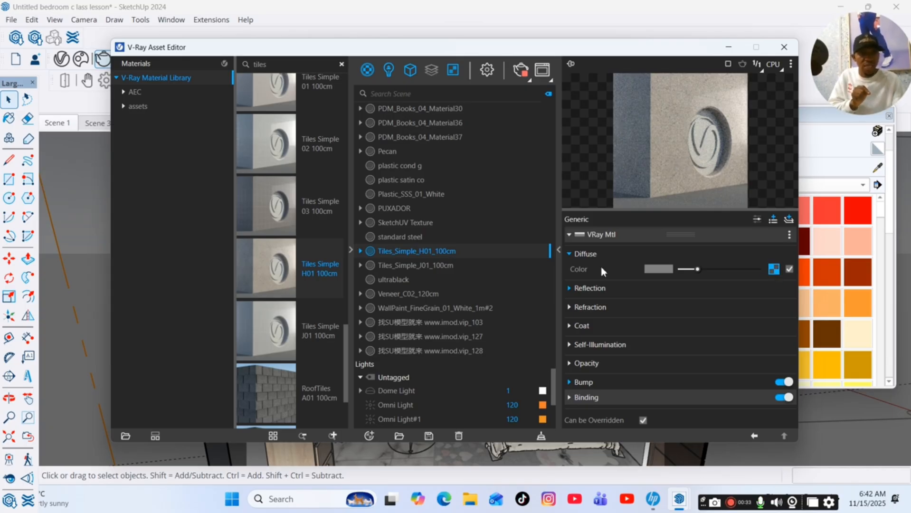
Open the Color Tile bitmap inside the material's diffuse Tiles texture and start choosing a new image file for it.
left_click(774, 269)
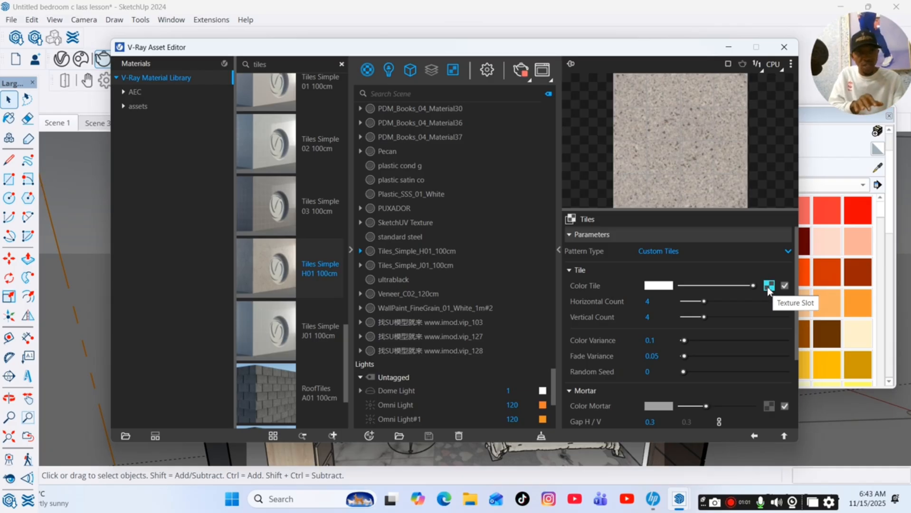
left_click(768, 286)
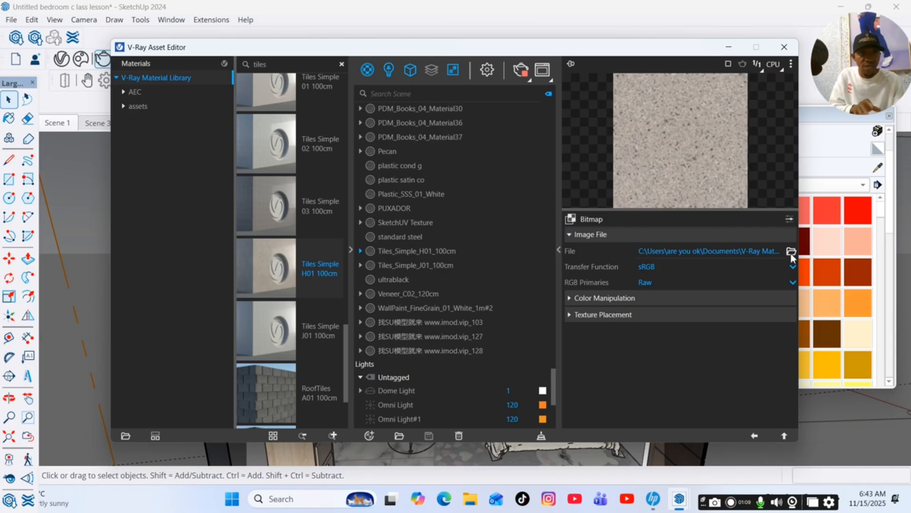
left_click(791, 252)
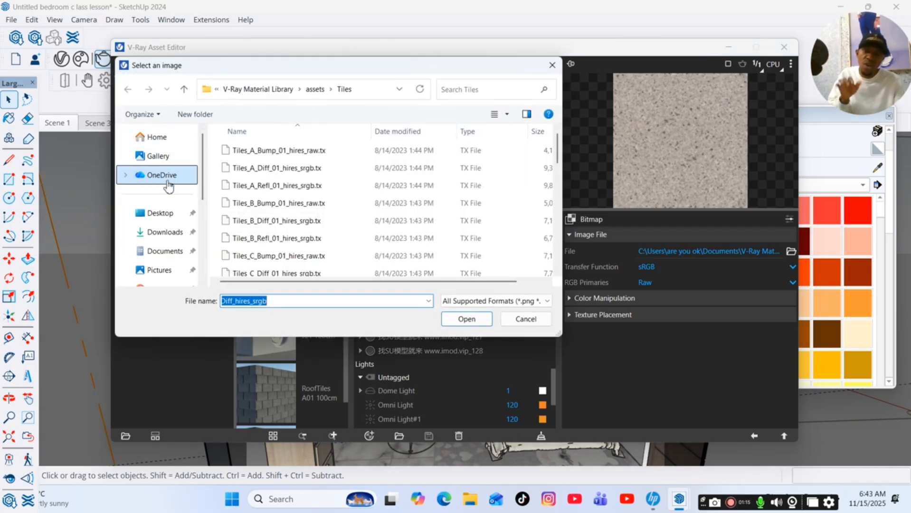
Load the images (7) marble picture from the Documents tiles design folder as the color tile bitmap and return to the Tiles parameters.
scroll(169, 187, "down", 1)
left_click(159, 209)
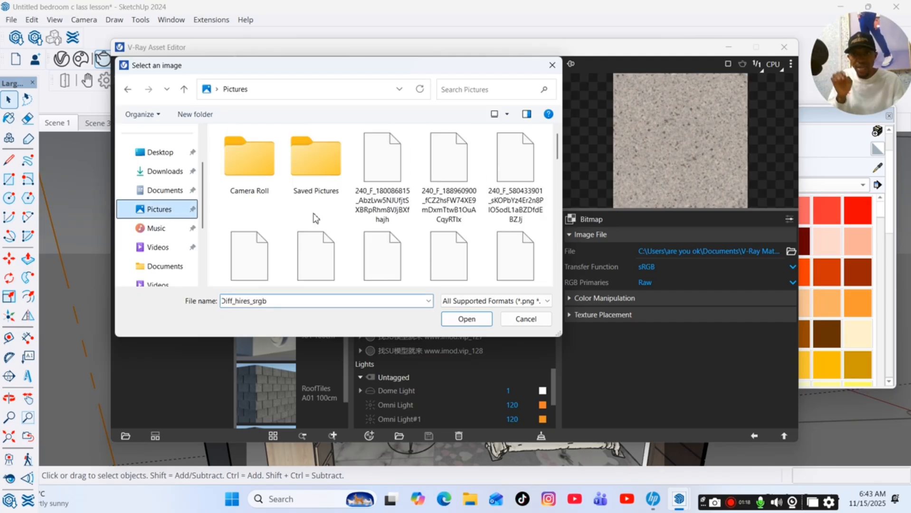
scroll(313, 219, "down", 5)
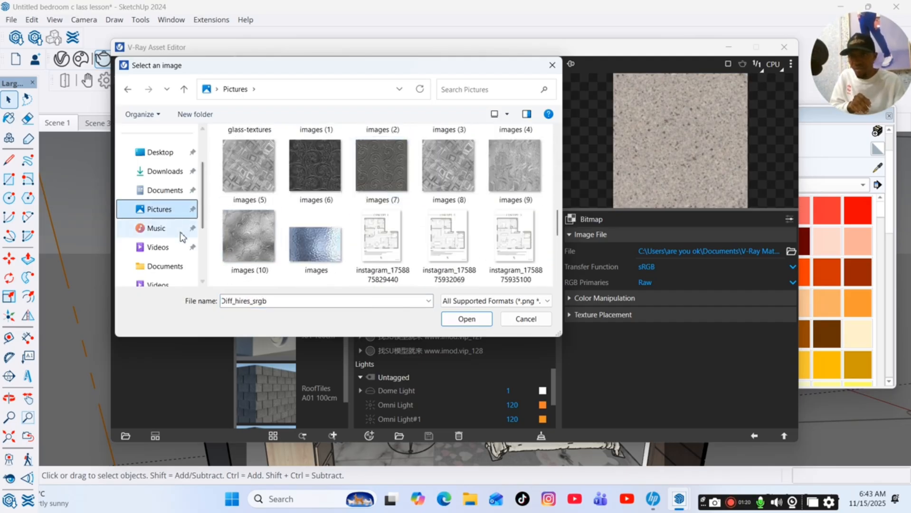
left_click(180, 192)
scroll(305, 216, "down", 1)
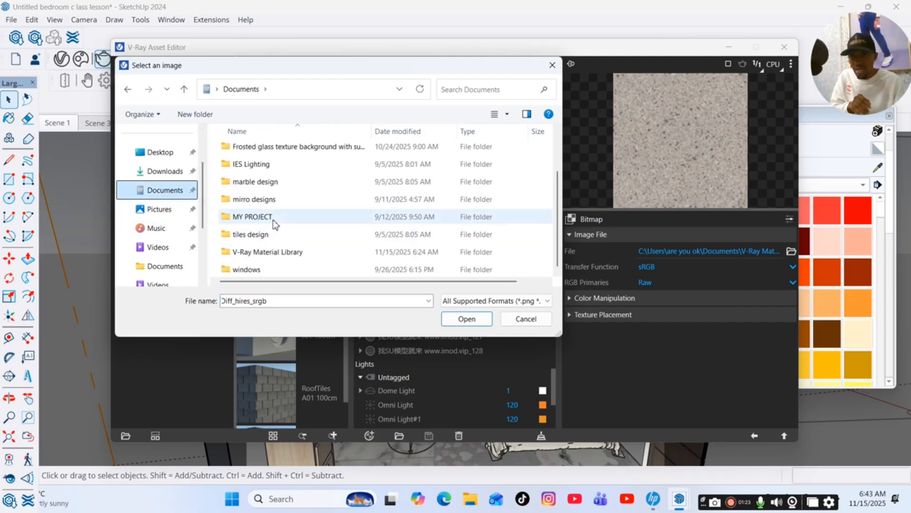
double_click(266, 234)
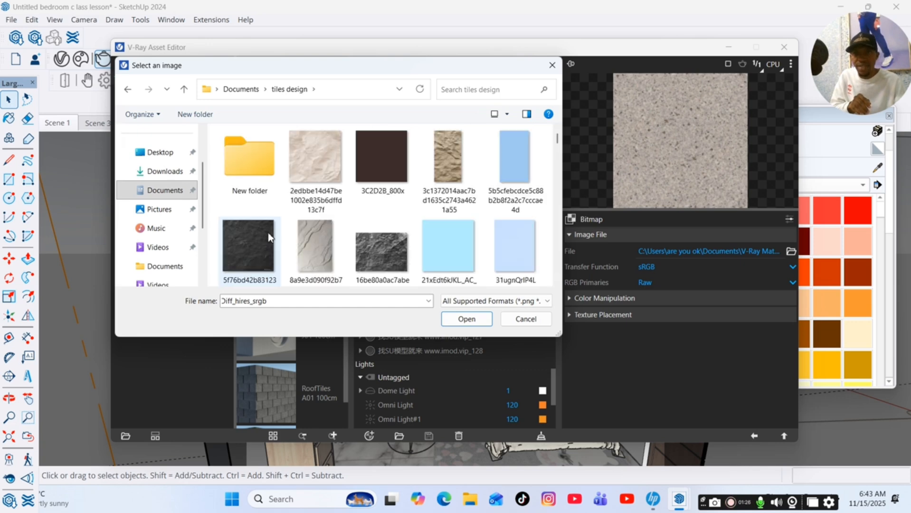
scroll(307, 231, "down", 10)
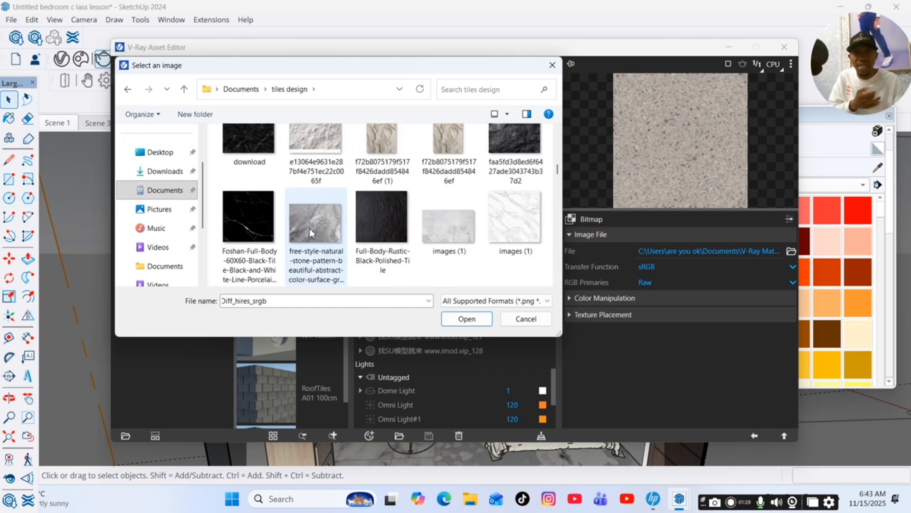
scroll(309, 233, "down", 3)
scroll(314, 232, "up", 2)
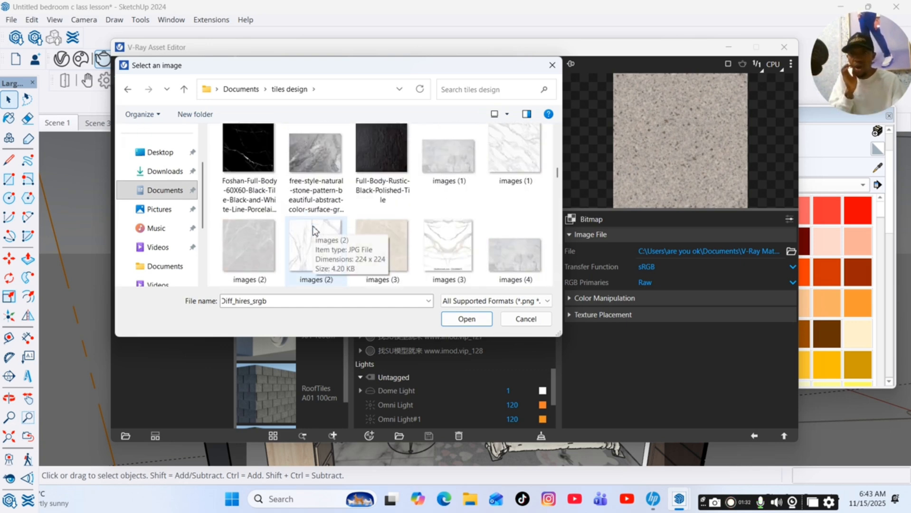
scroll(323, 228, "down", 3)
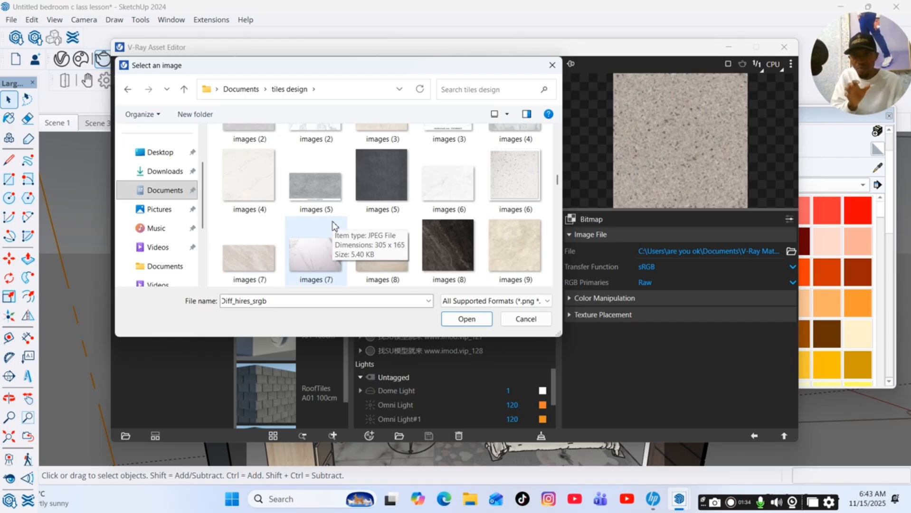
scroll(393, 221, "down", 1)
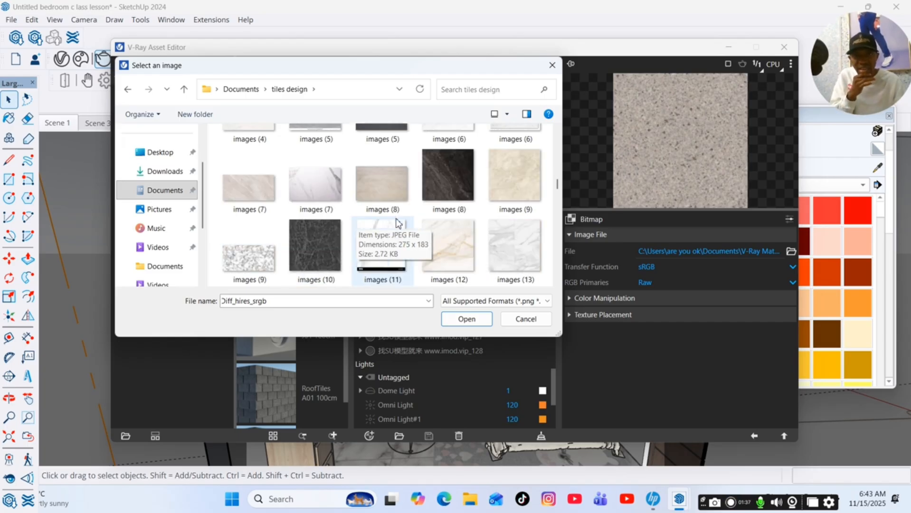
left_click(253, 199)
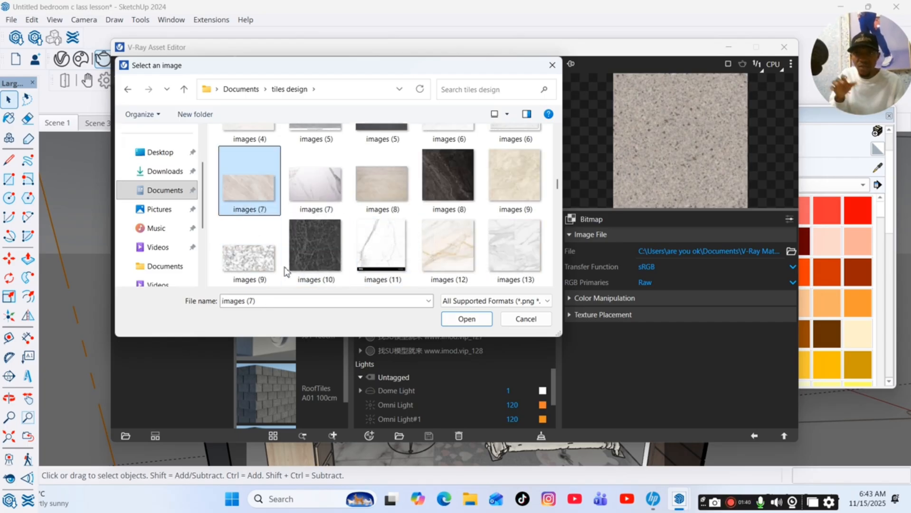
left_click(467, 319)
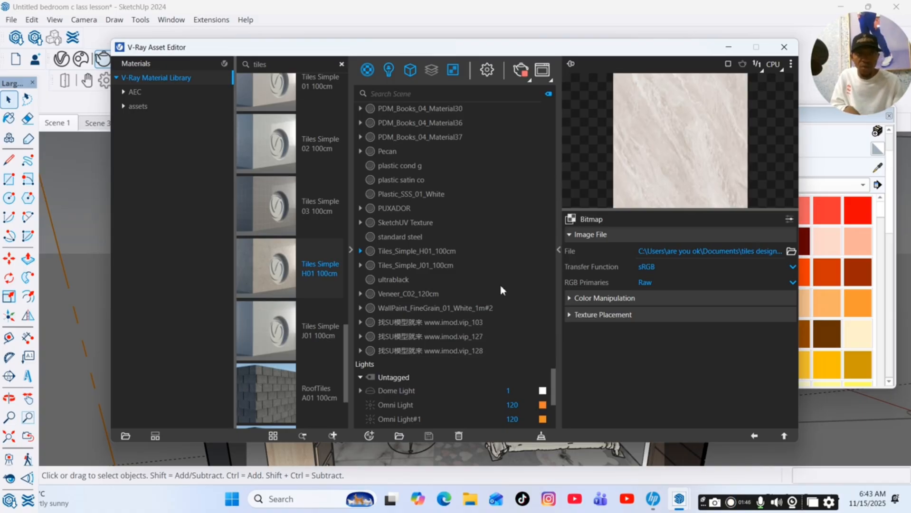
left_click(755, 436)
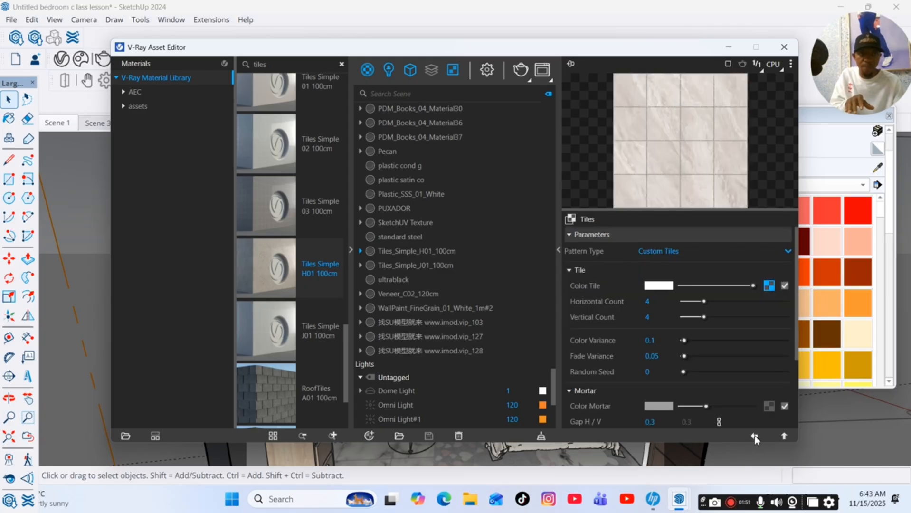
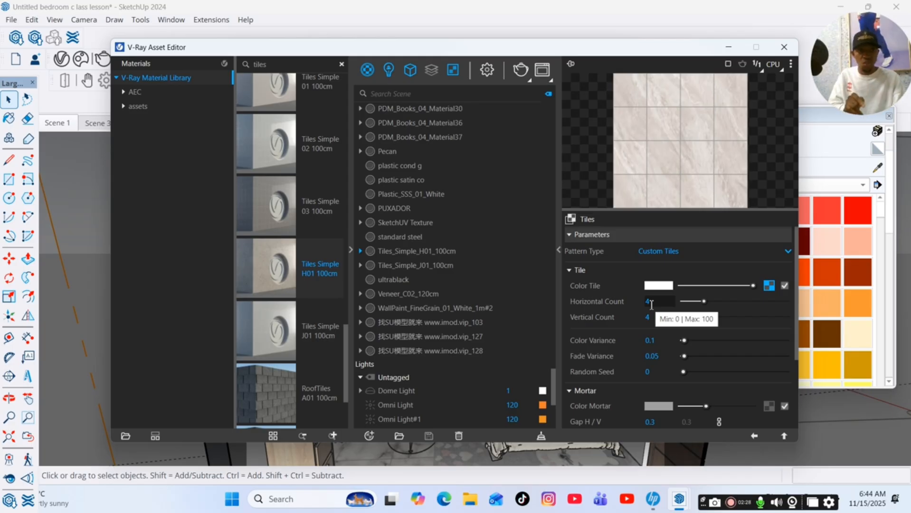
Set the color Tiles texture's horizontal and vertical counts to 1, then return to the material.
left_click_drag(661, 306, 640, 316)
type("1")
key("Return")
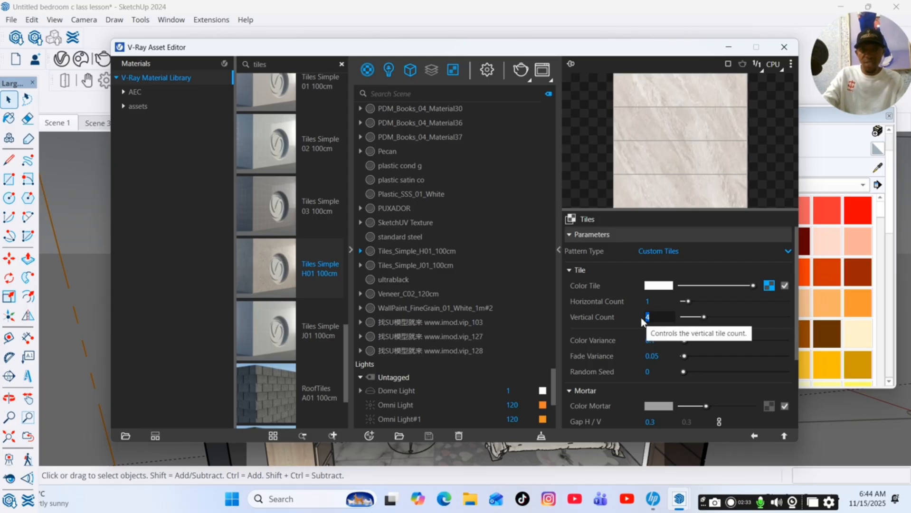
type("1")
key("Return")
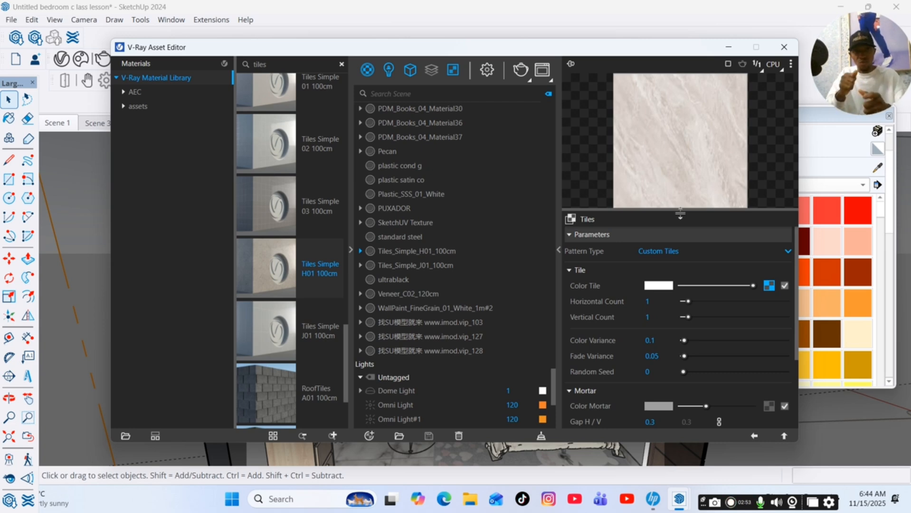
left_click(755, 438)
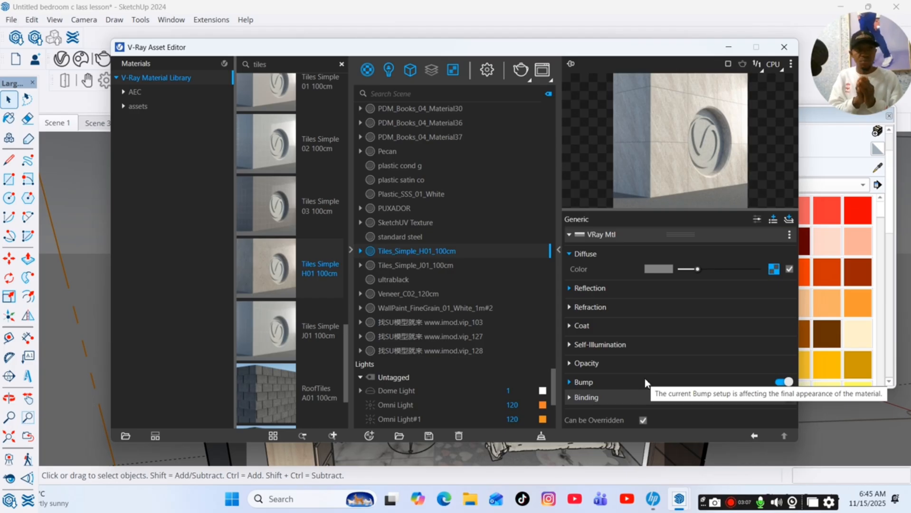
Open the bump Tiles map and set its horizontal and vertical counts to 1, then return to the material.
left_click(662, 385)
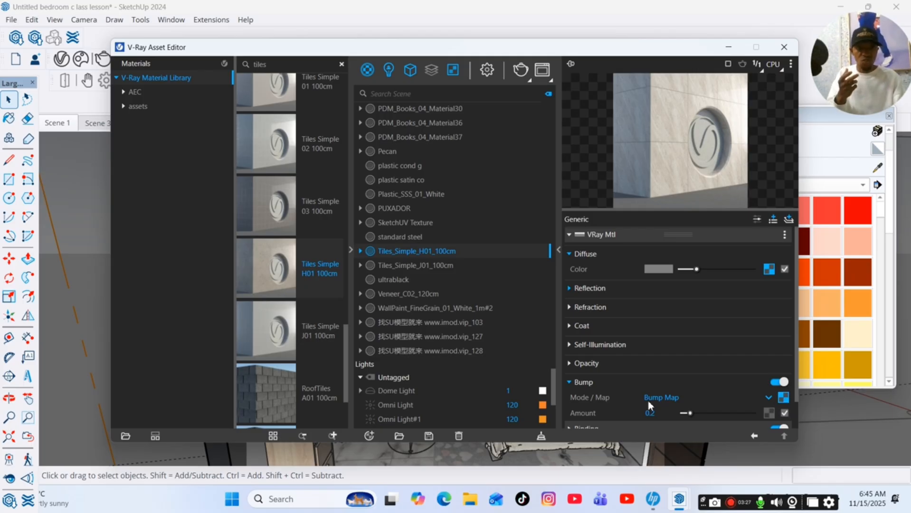
left_click(783, 399)
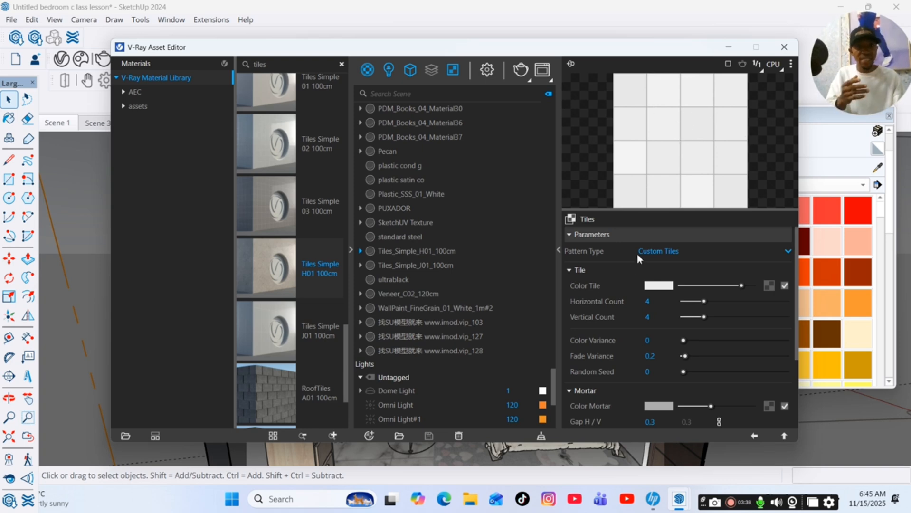
left_click_drag(653, 304, 638, 300)
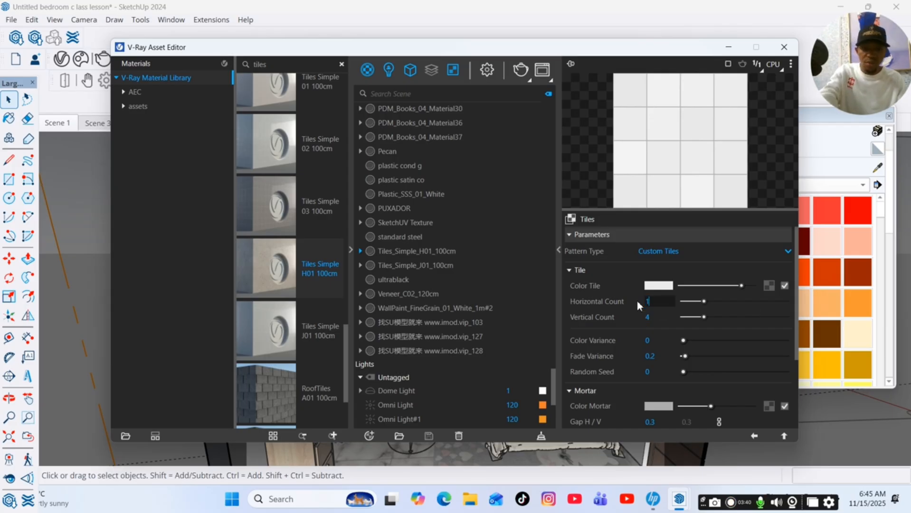
left_click(647, 318)
type("1")
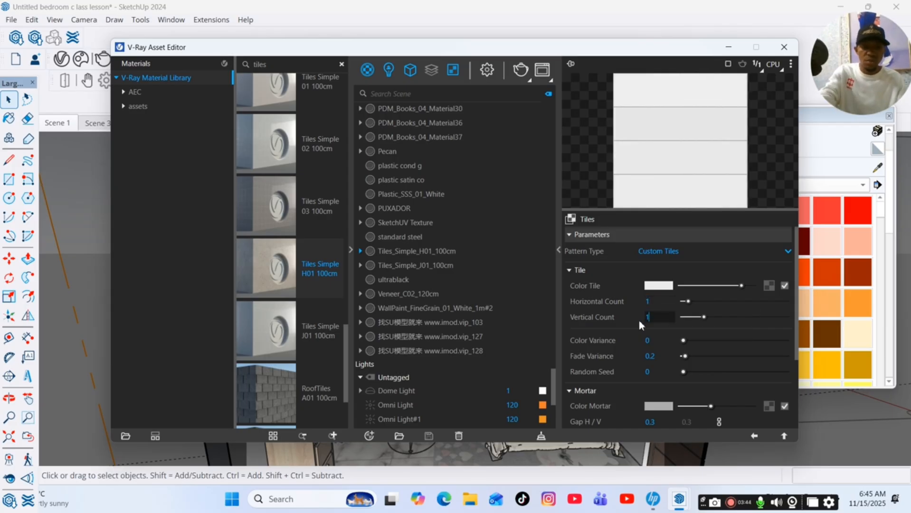
key("Return")
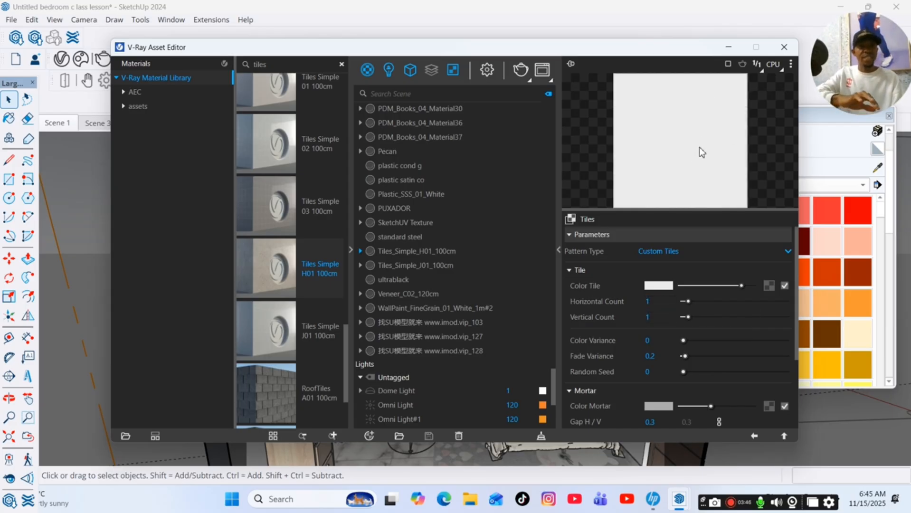
left_click(753, 436)
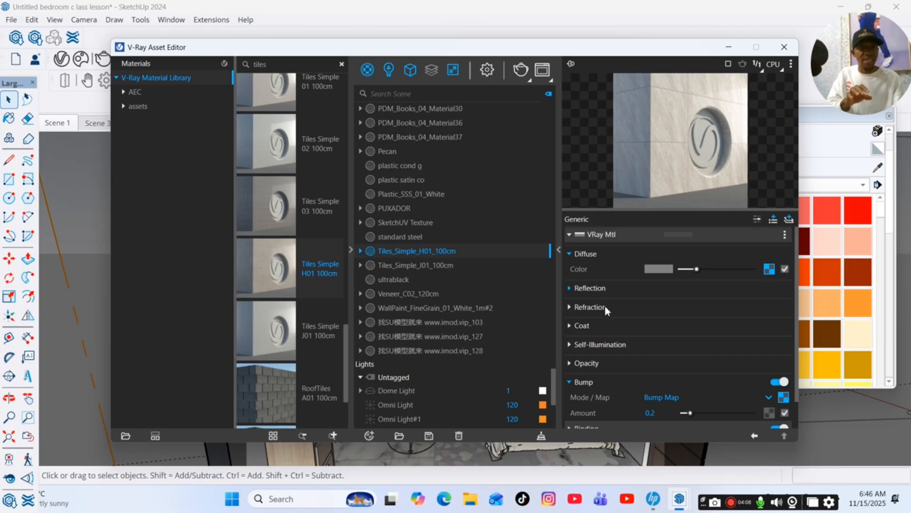
Set the tile material's reflection glossiness to 1 and reflection IOR to 2.5.
left_click(615, 288)
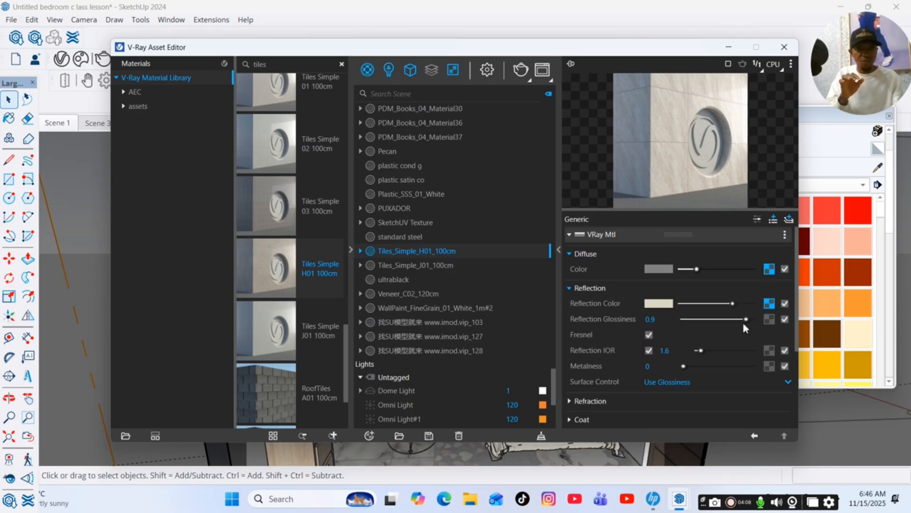
left_click(662, 351)
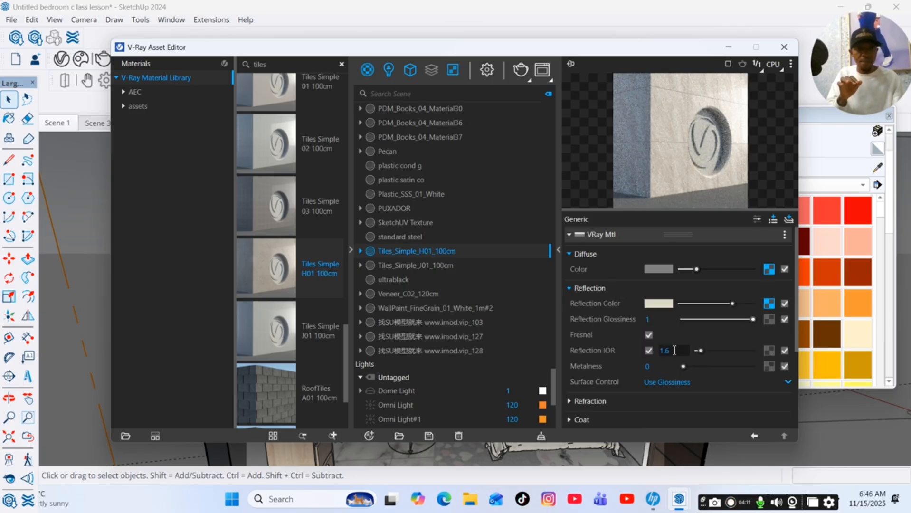
type("2")
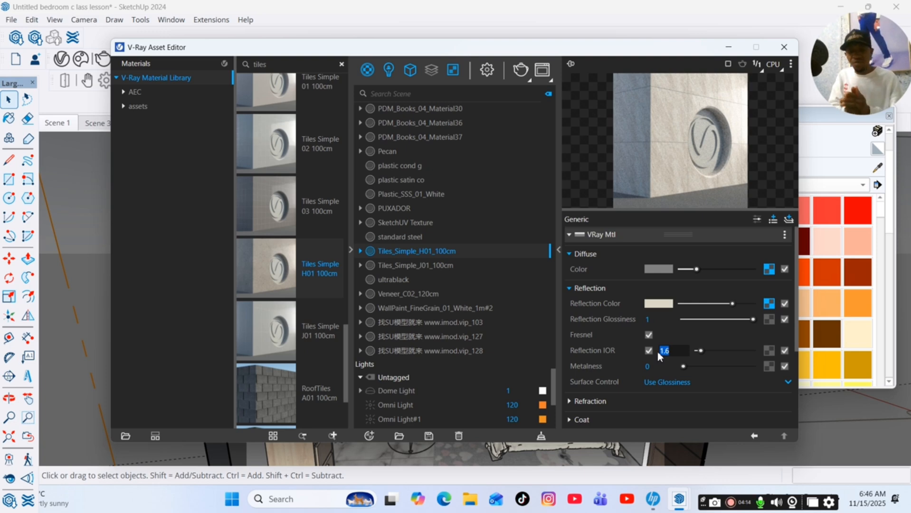
type(".5")
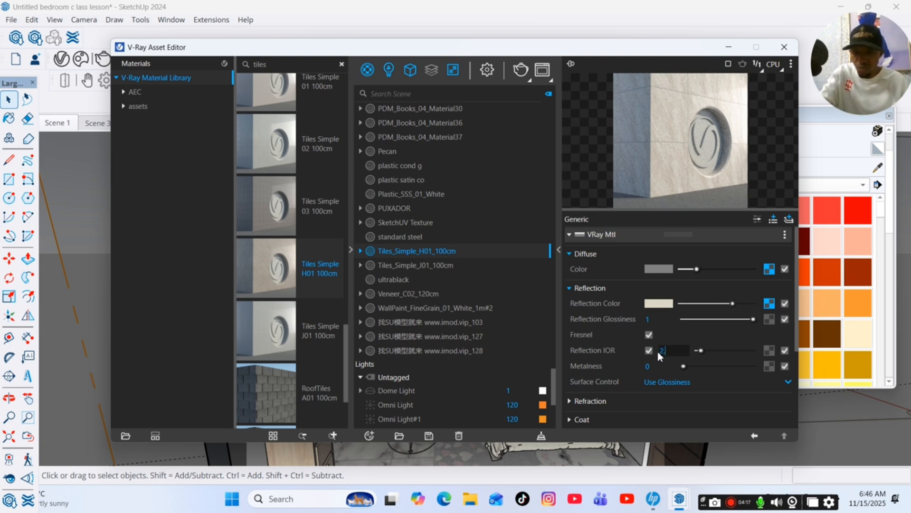
key("Return")
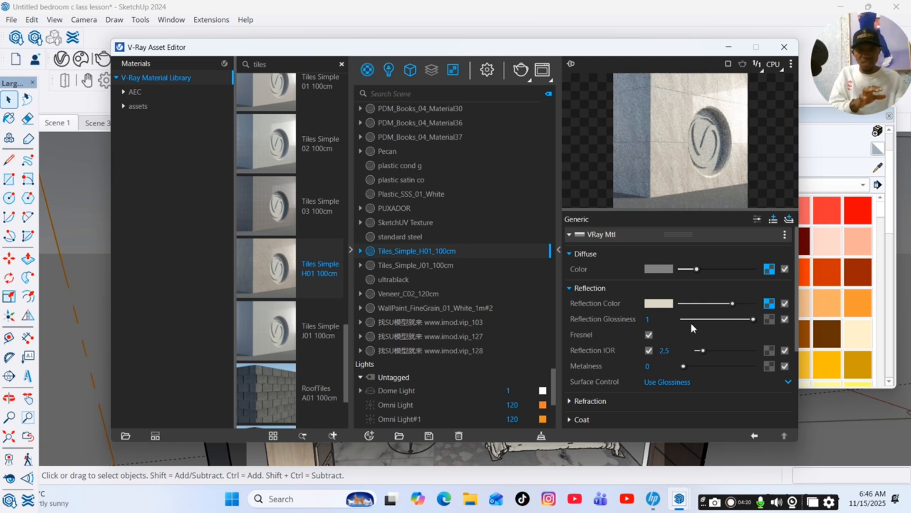
Raise the refraction color slightly and set the refraction IOR to 2.5.
left_click(603, 289)
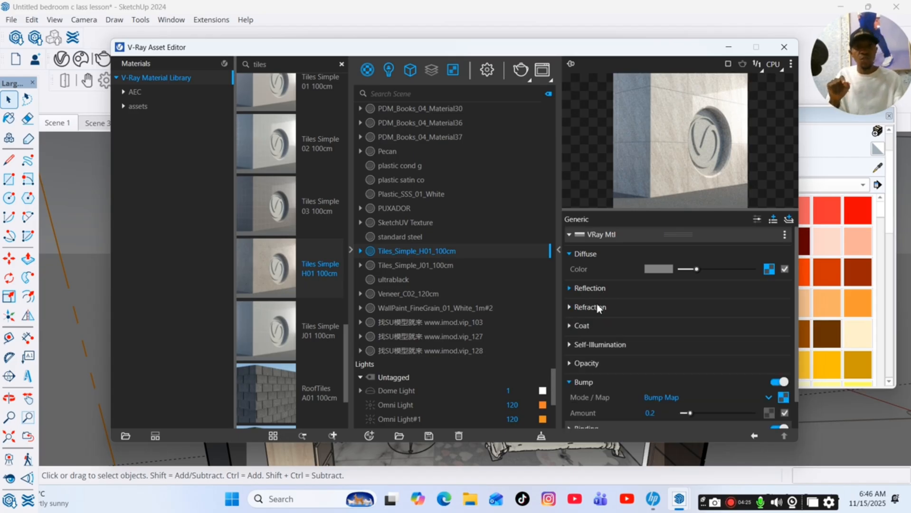
left_click(599, 308)
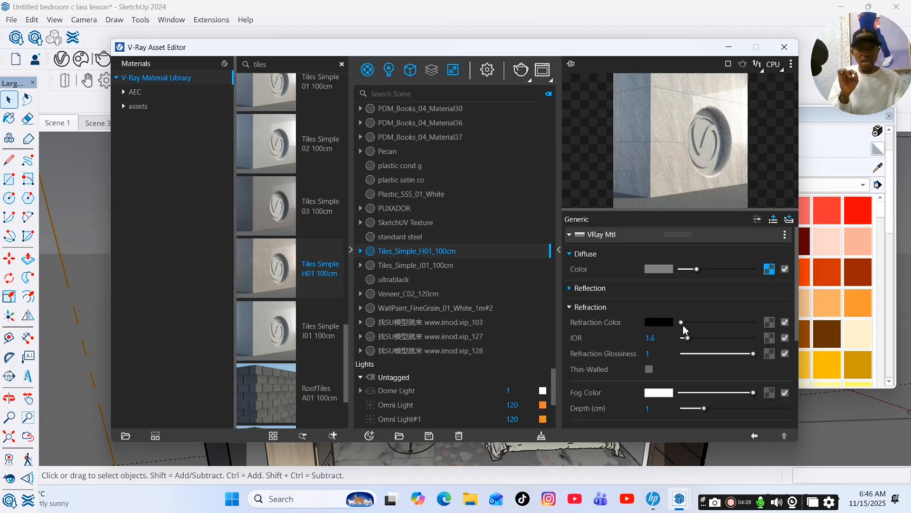
left_click_drag(681, 323, 692, 324)
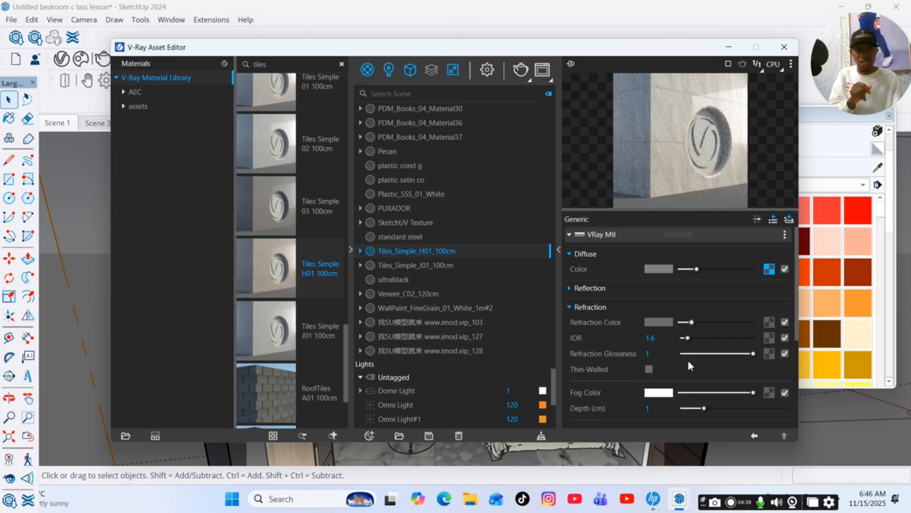
left_click(650, 338)
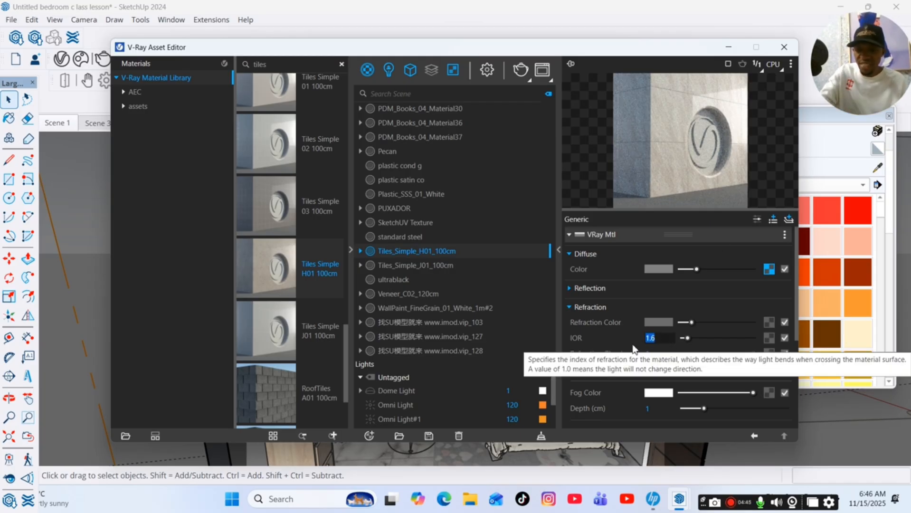
type("2.5")
key("Return")
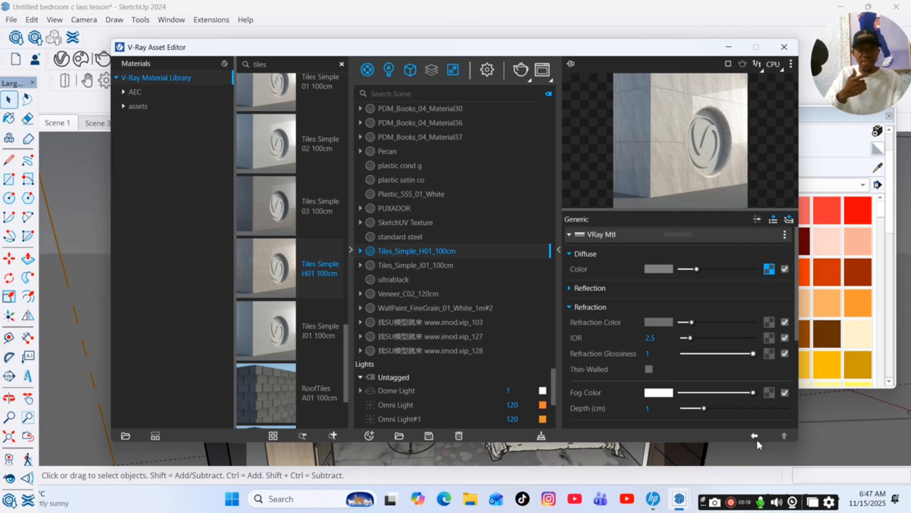
Paint the bedroom floor with the Tiles_Simple_H01_100cm material.
left_click(729, 47)
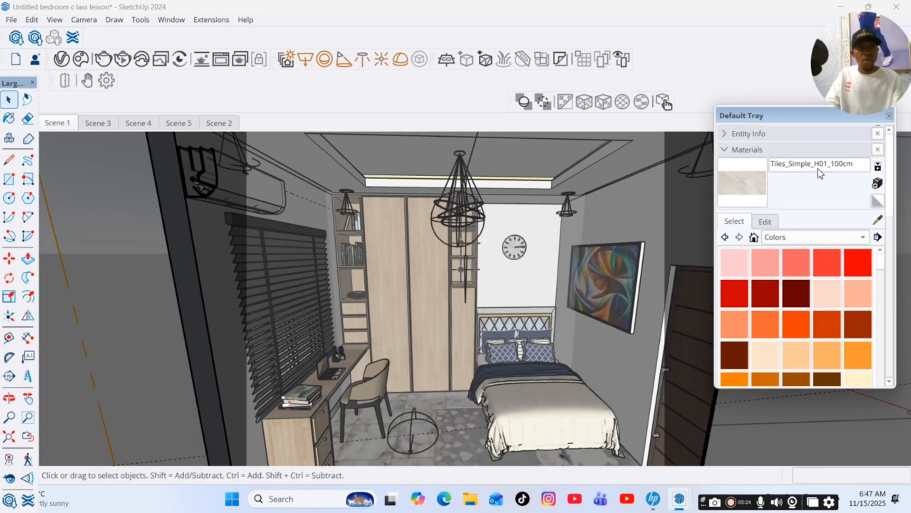
scroll(411, 187, "down", 2)
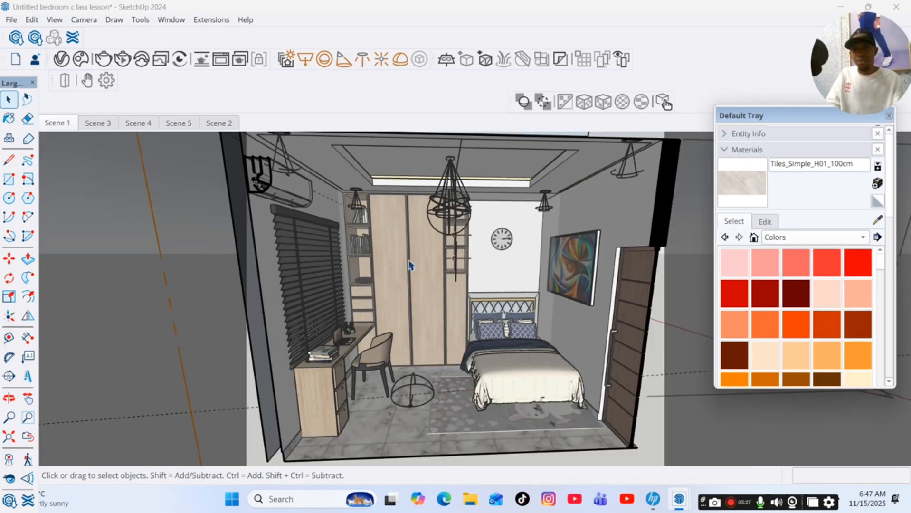
scroll(401, 363, "down", 3)
scroll(402, 405, "up", 5)
scroll(403, 405, "up", 3)
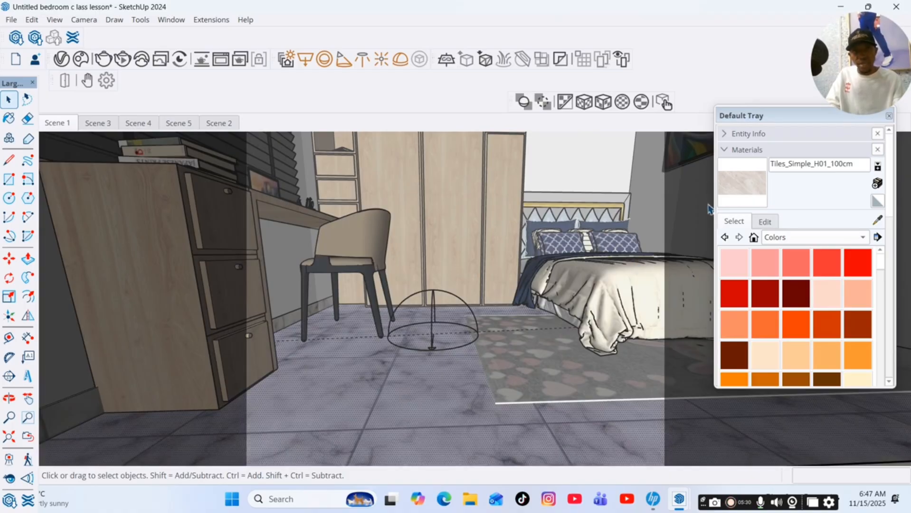
key("b")
left_click(455, 380)
scroll(437, 342, "down", 3)
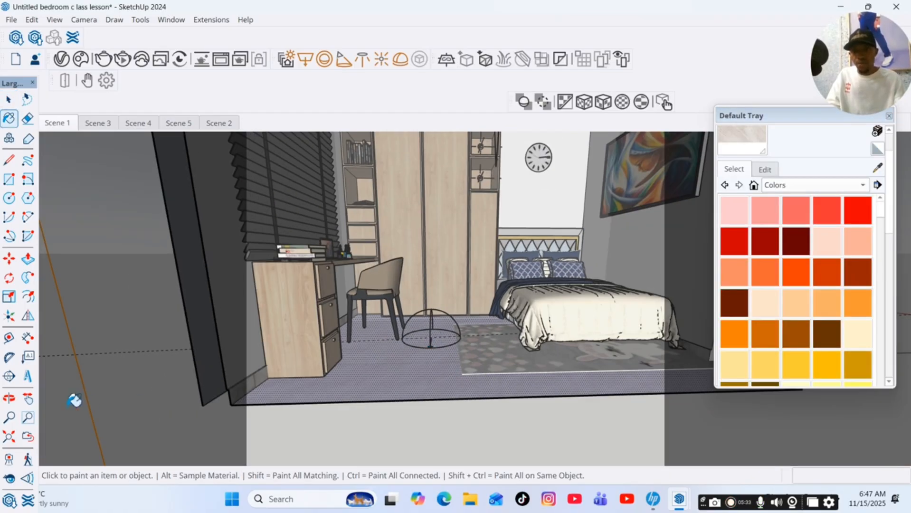
key("o")
left_click_drag(259, 386, 422, 419)
scroll(810, 150, "up", 2)
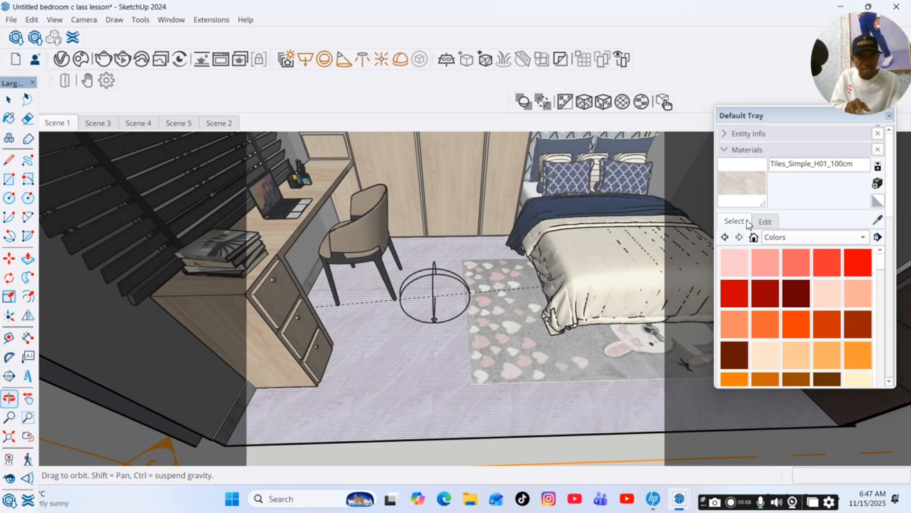
Unlock the texture aspect ratio and set the floor tile texture size to 60 cm by 60 cm.
left_click(763, 222)
scroll(764, 233, "down", 3)
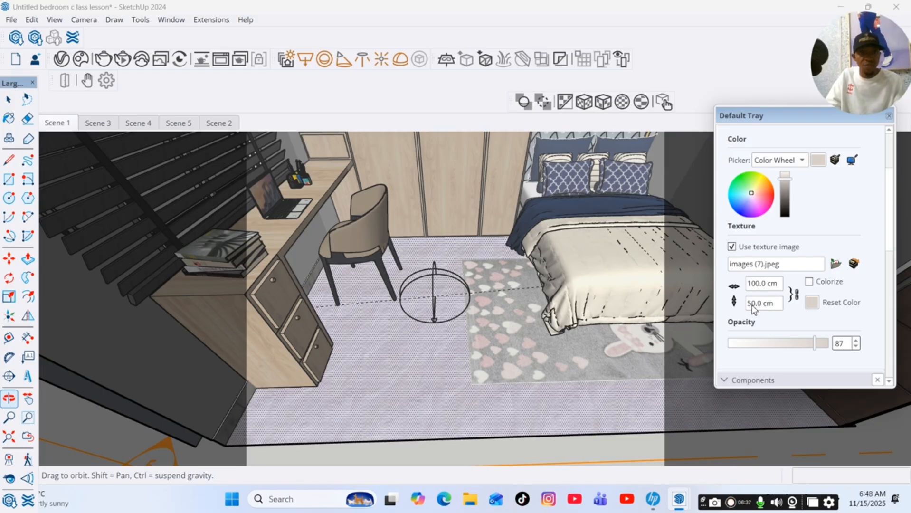
left_click(796, 297)
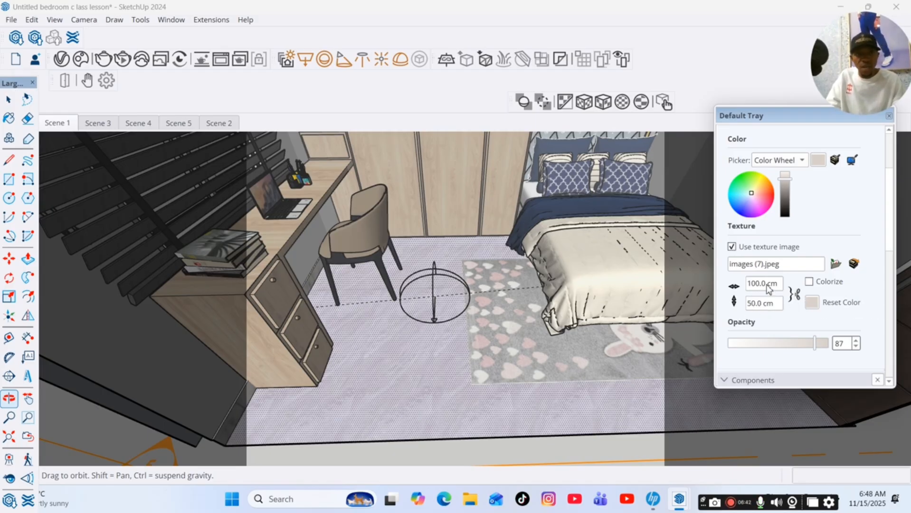
type("60")
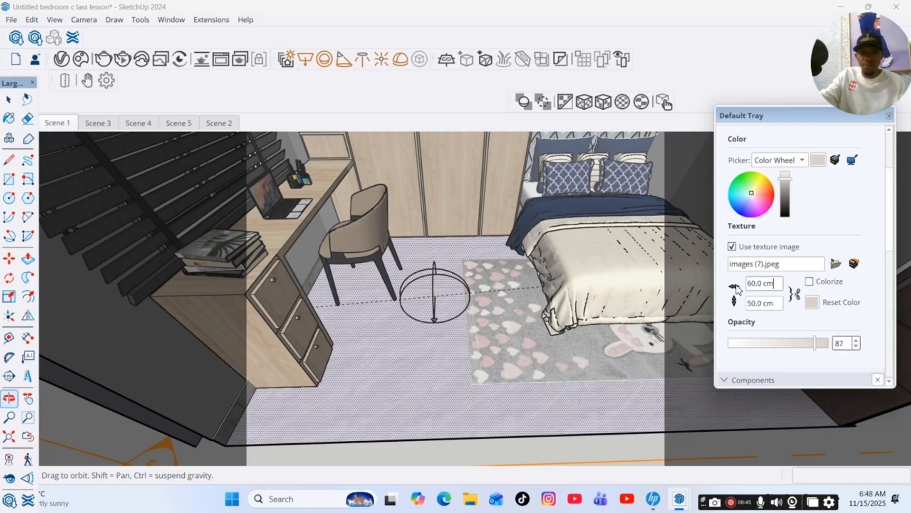
double_click(751, 305)
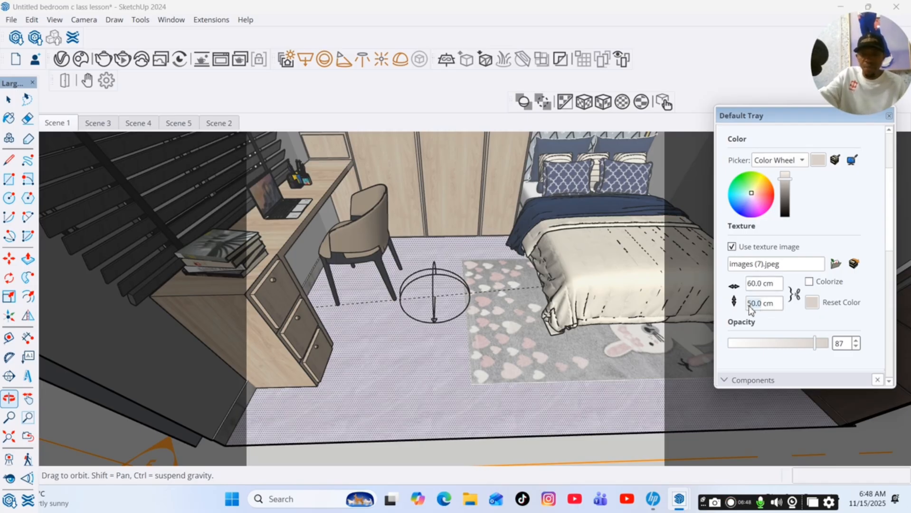
type("6")
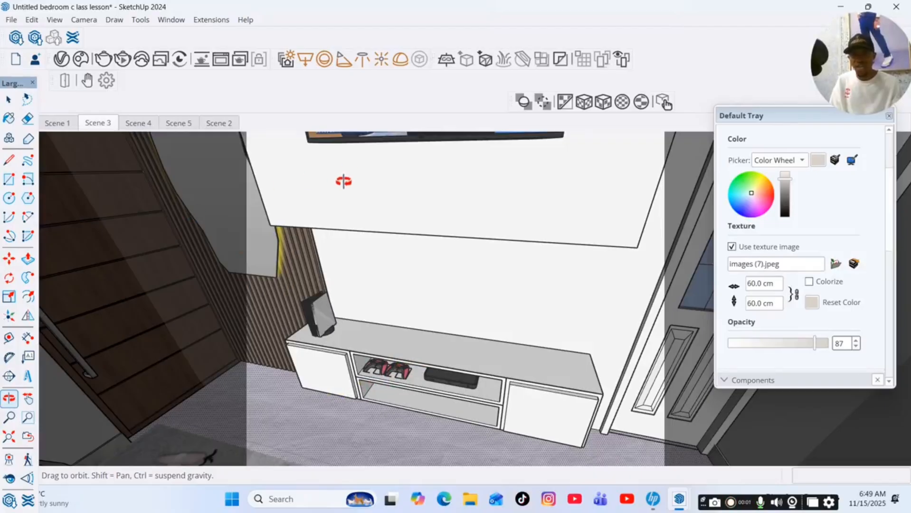
Search the V-Ray material library for veneer and add Veneer A02 120cm to the scene.
left_click(62, 59)
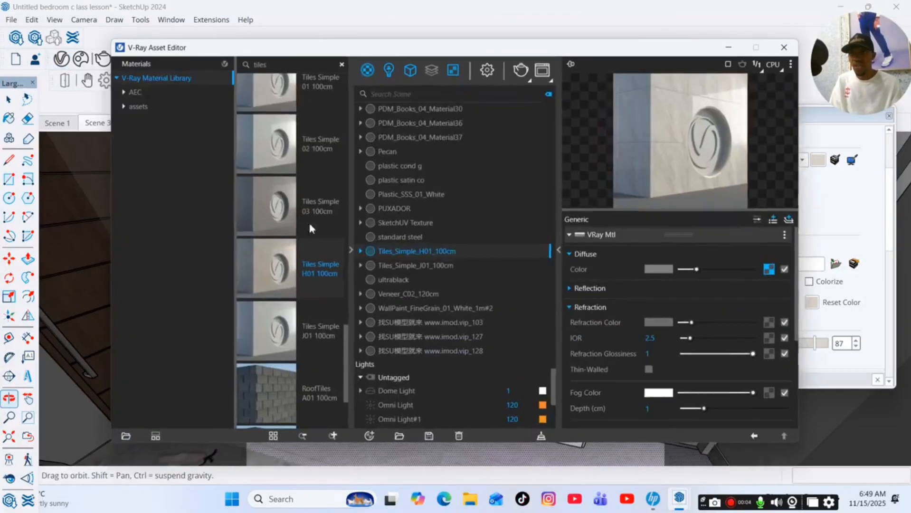
left_click(342, 64)
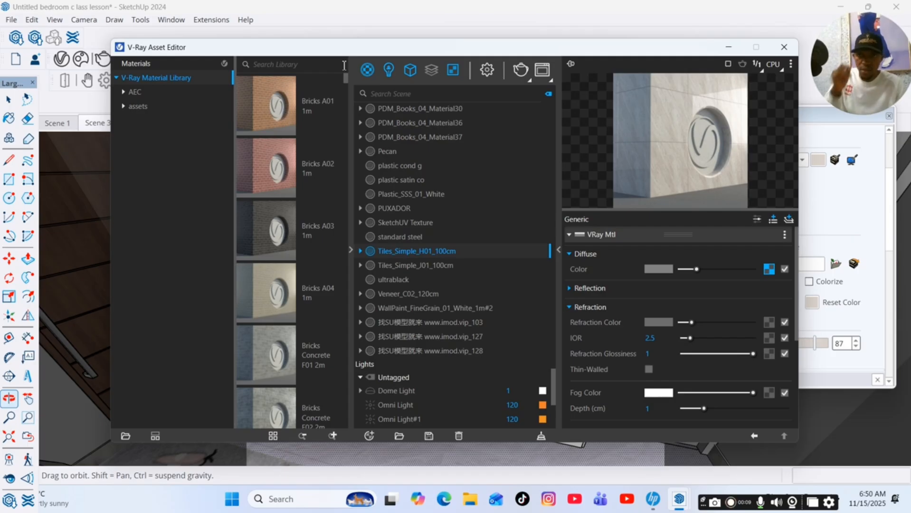
type("ve")
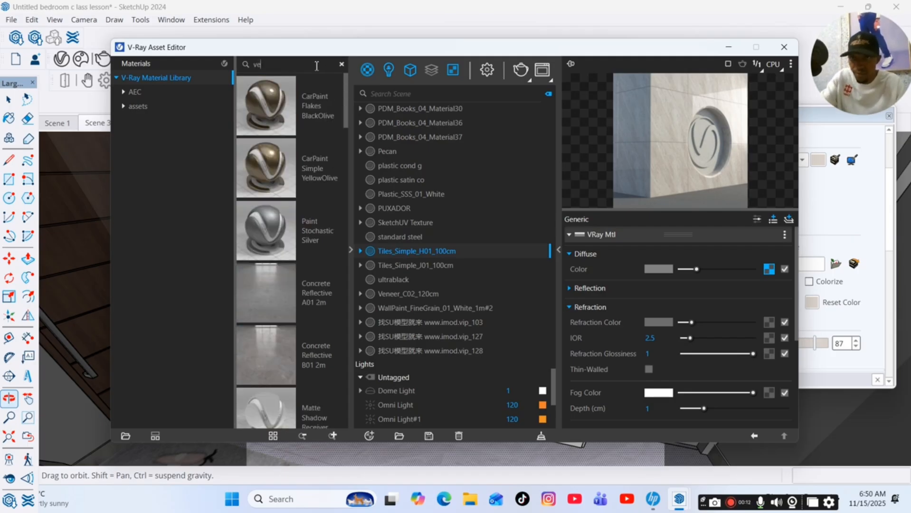
type("ne")
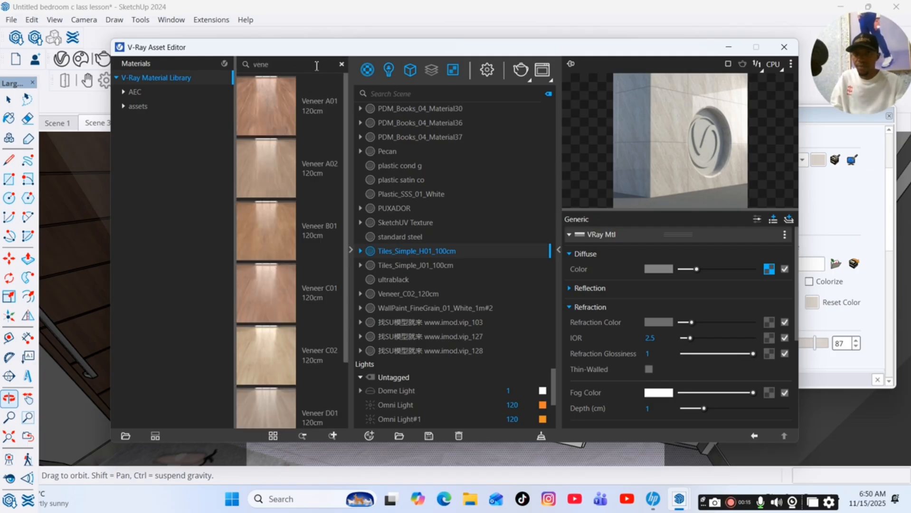
right_click(279, 159)
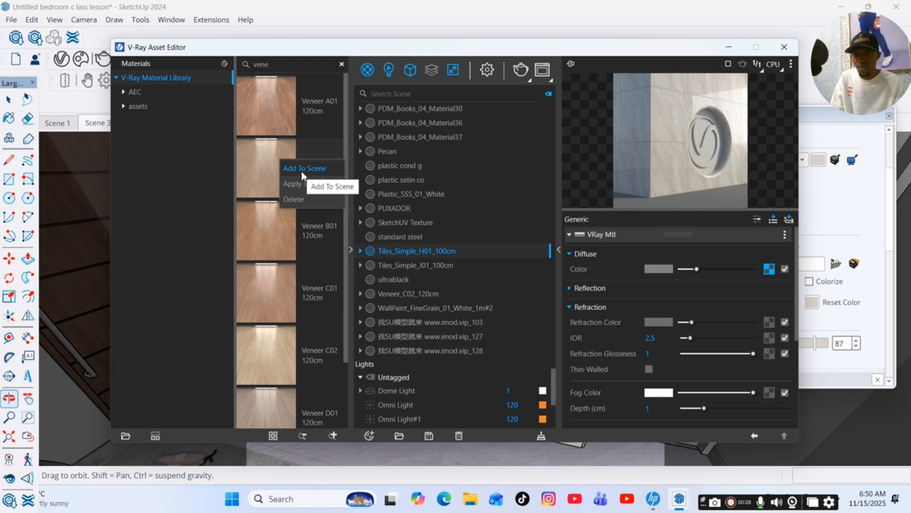
left_click(303, 169)
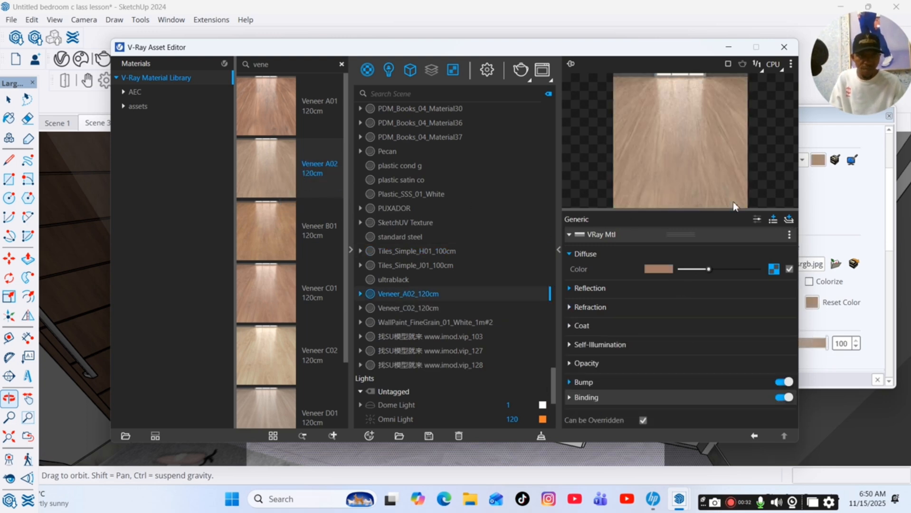
Paint the TV console's top, shelves and doors with the Veneer_A02_120cm material.
left_click(731, 48)
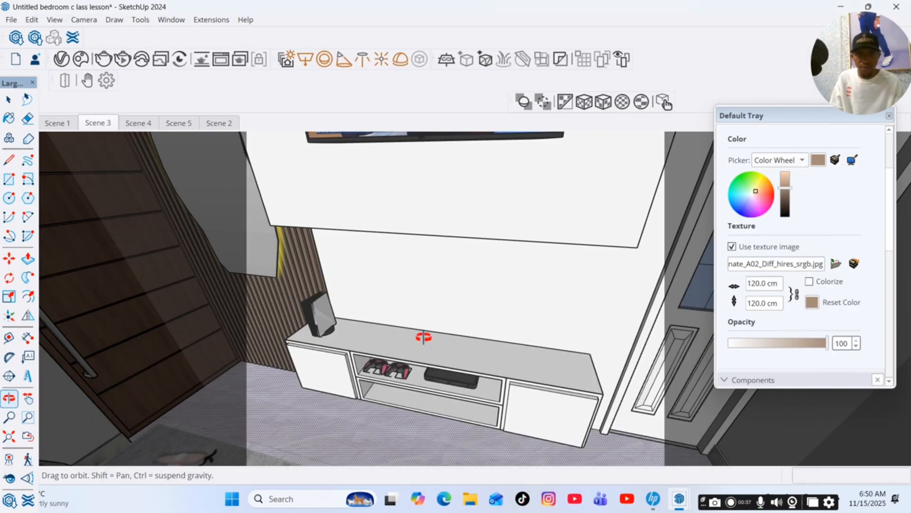
scroll(750, 185, "up", 3)
key("space")
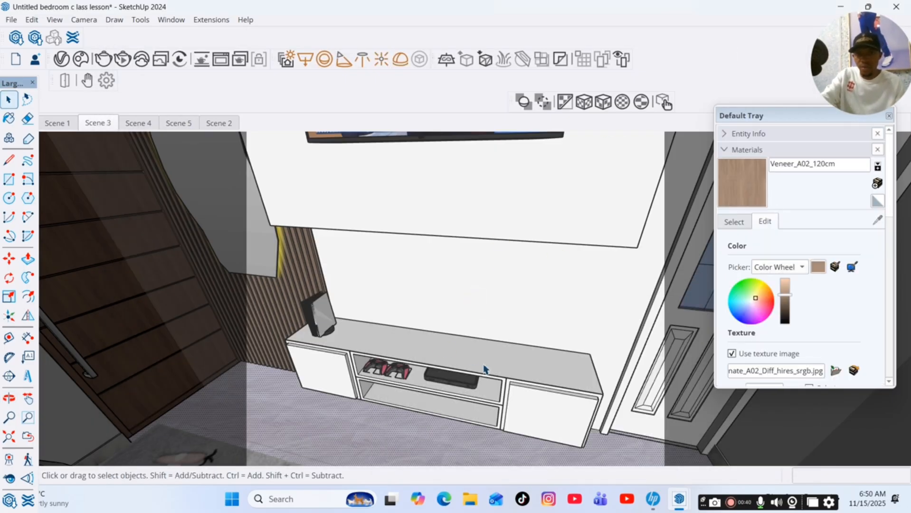
double_click(485, 368)
scroll(732, 196, "down", 3)
key("b")
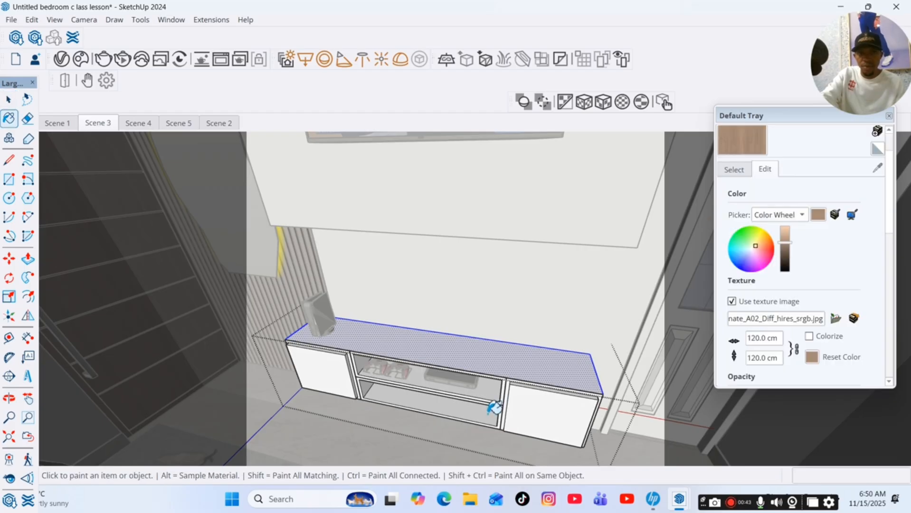
scroll(525, 393, "up", 4)
left_click(522, 383)
left_click(492, 363)
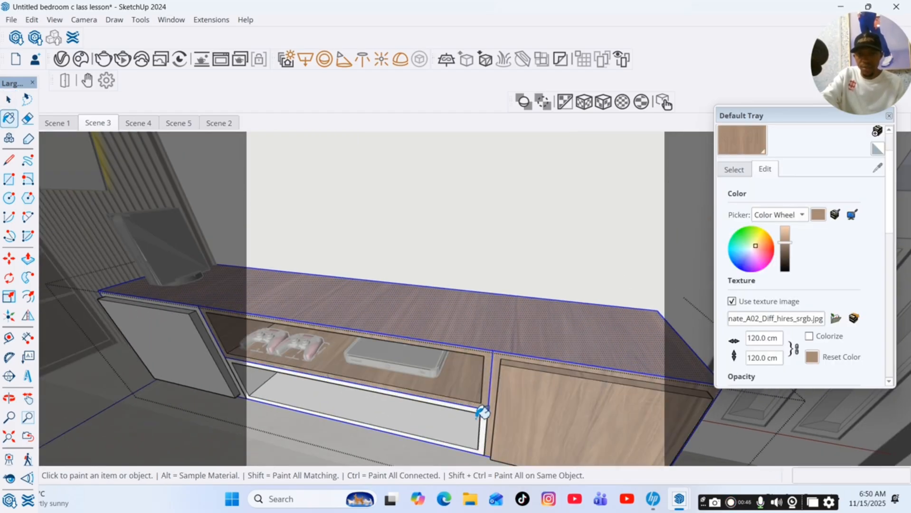
left_click(483, 412)
left_click(183, 322)
key("space")
scroll(344, 365, "down", 3)
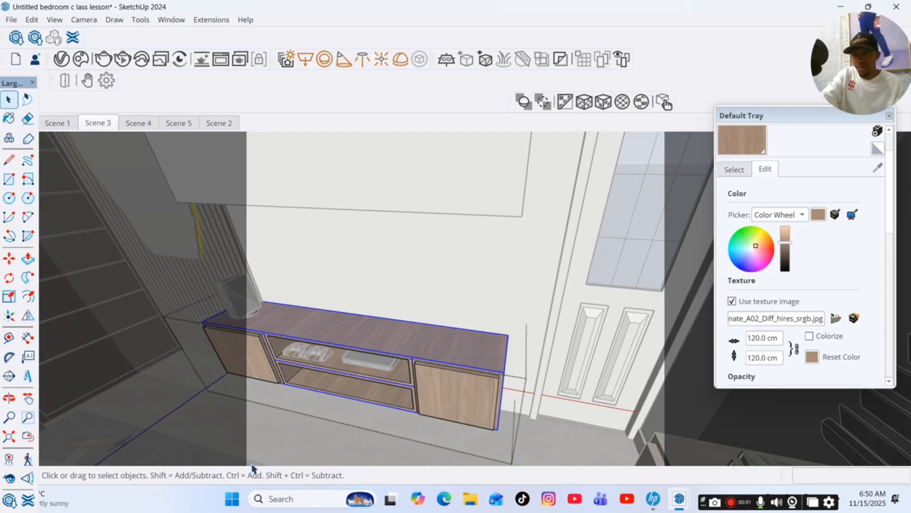
Enter the TV wall panel group and paint its face with the veneer material.
left_click(262, 447)
left_click(372, 187)
double_click(474, 190)
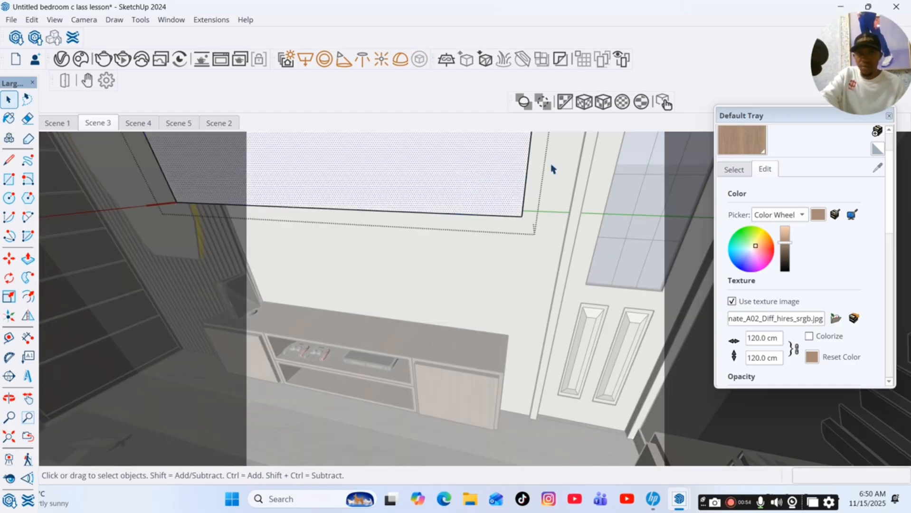
left_click(741, 140)
left_click(468, 189)
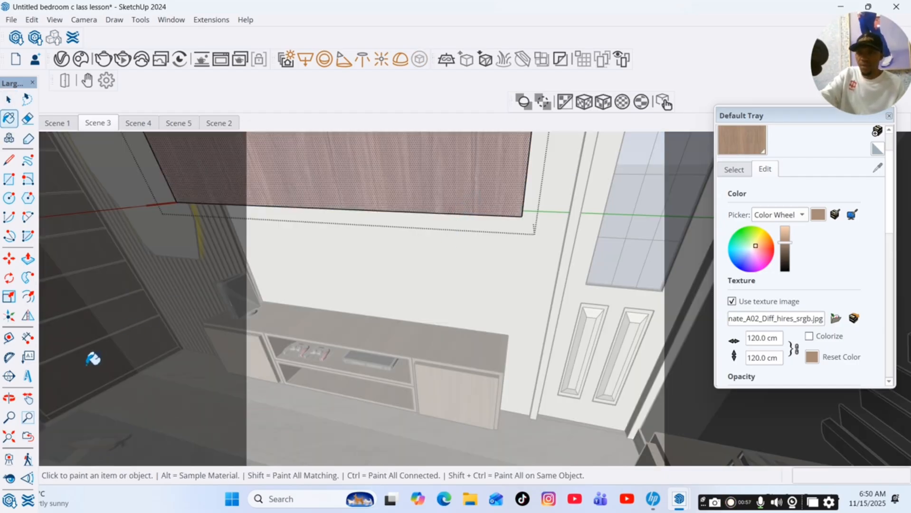
Paint the vertical panel boards beside the bed with the veneer material.
mouse_move(333, 285)
middle_mouse_down()
mouse_move(463, 219)
mouse_move(372, 265)
mouse_move(378, 282)
middle_mouse_up()
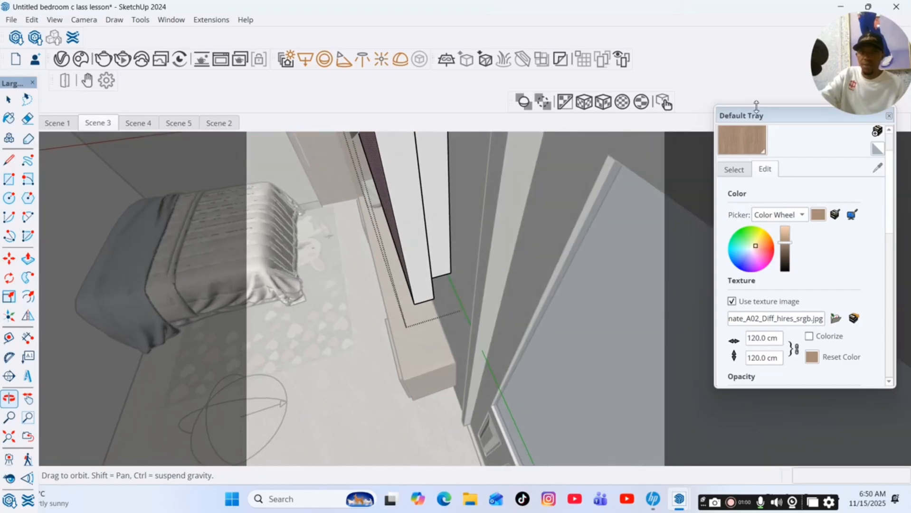
left_click(425, 190)
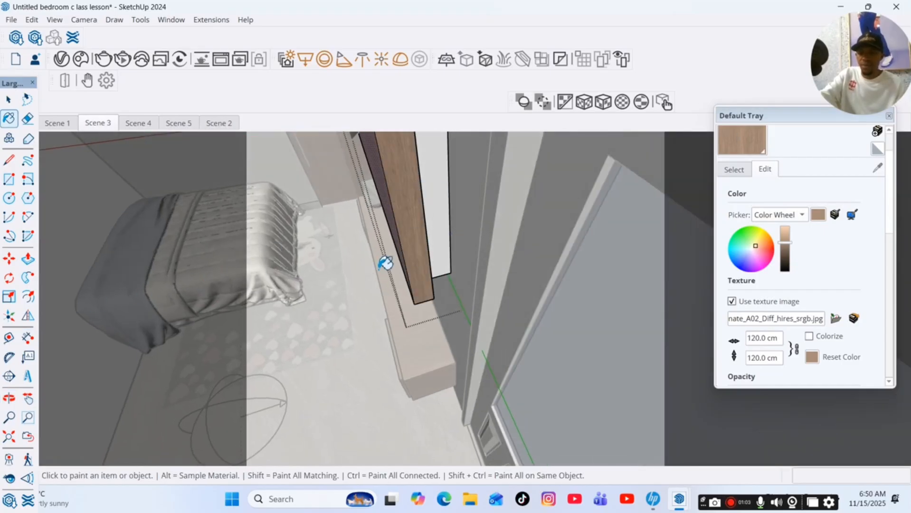
key("space")
triple_click(424, 250)
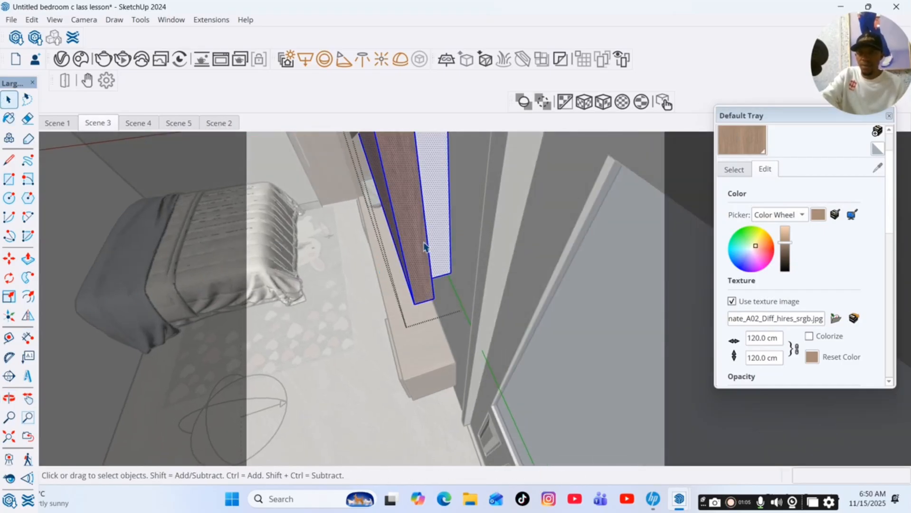
left_click(744, 141)
left_click(425, 200)
key("space")
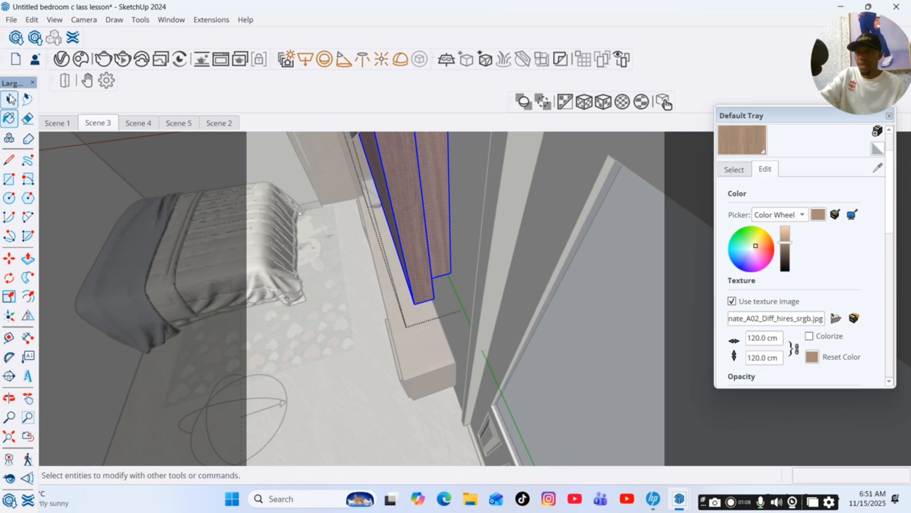
Orbit and pan around the bedroom to review the veneer-covered TV wall and console.
left_click(283, 351)
left_click(9, 398)
mouse_move(285, 275)
left_mouse_down()
mouse_move(559, 249)
mouse_move(497, 261)
mouse_move(315, 222)
mouse_move(403, 261)
mouse_move(433, 246)
left_mouse_up()
left_click(28, 398)
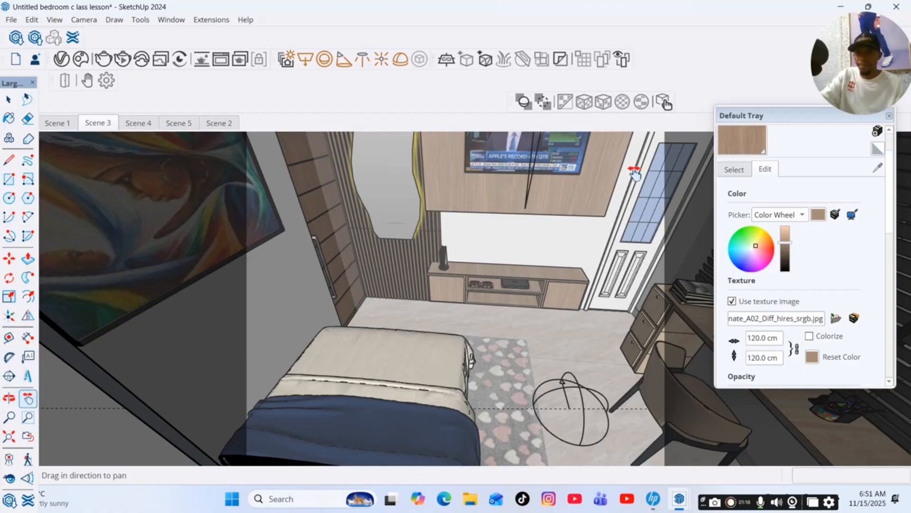
left_click_drag(635, 167, 610, 218)
left_click(8, 399)
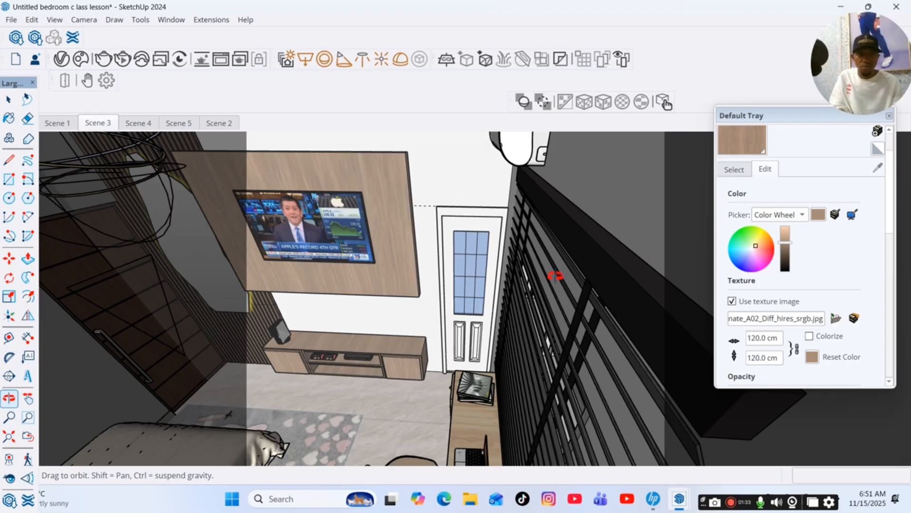
scroll(701, 274, "up", 1)
scroll(742, 241, "up", 2)
scroll(758, 246, "down", 7)
scroll(770, 294, "up", 5)
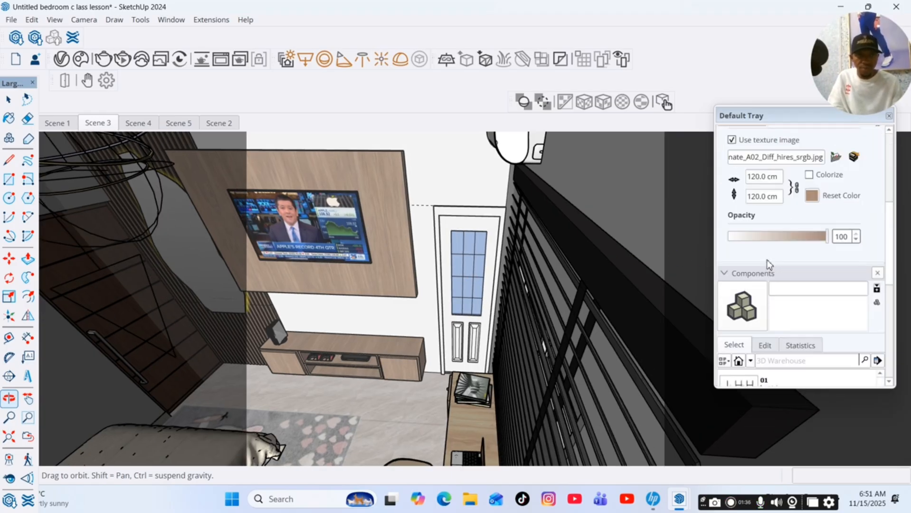
Switch the veneer material's color picker to HLS and set its lightness to 61.
left_click(802, 197)
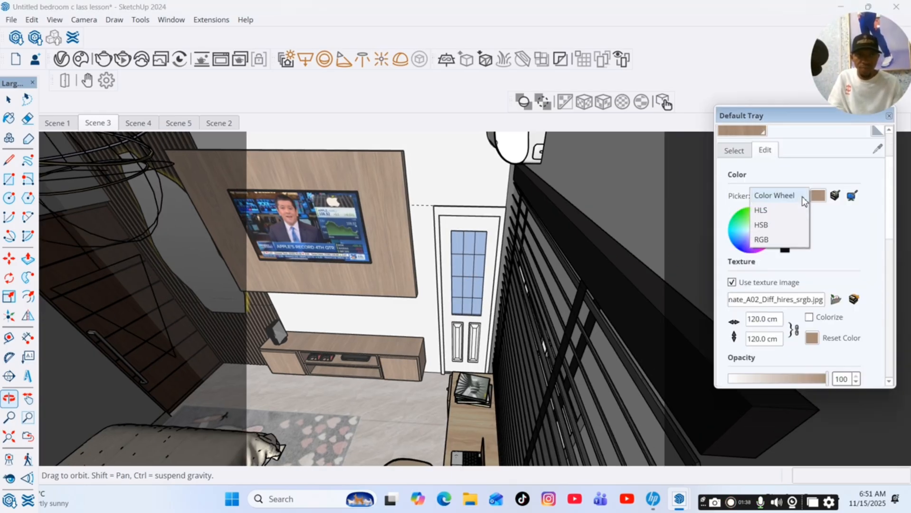
left_click(774, 212)
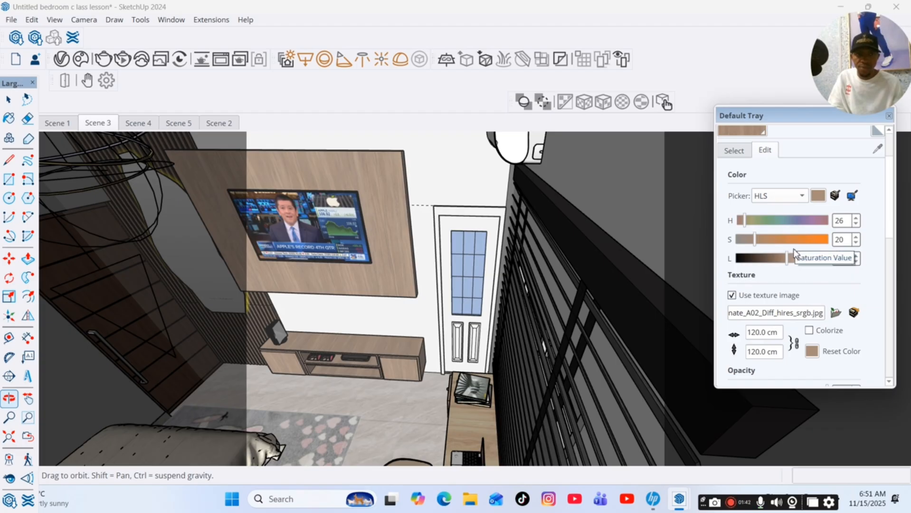
left_click(802, 196)
left_click(774, 181)
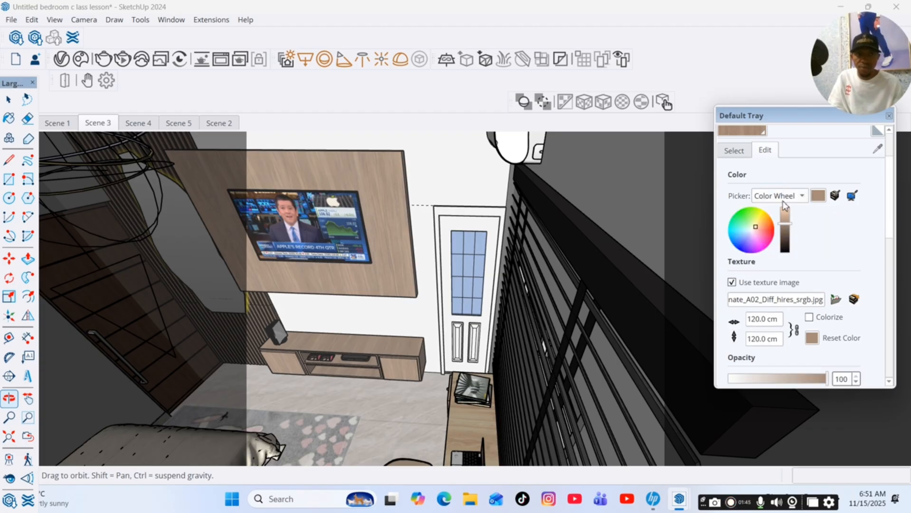
left_click_drag(785, 220, 785, 224)
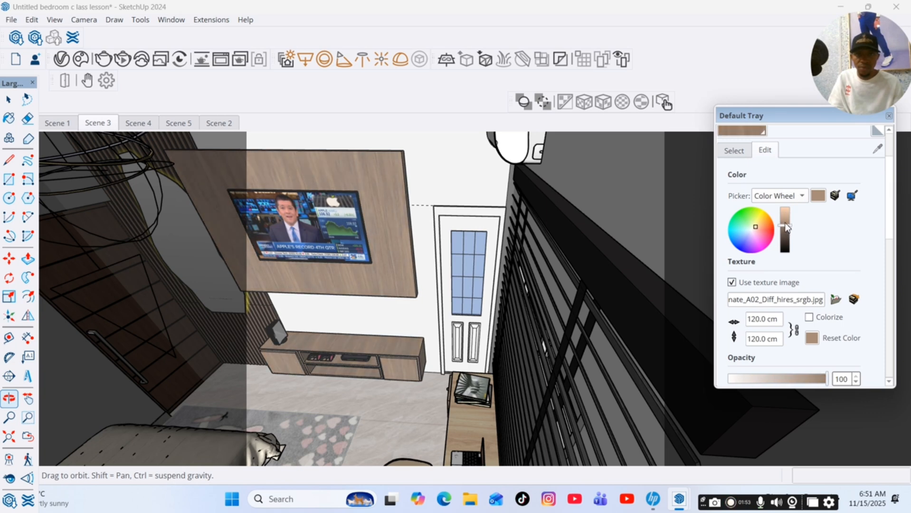
left_click(803, 196)
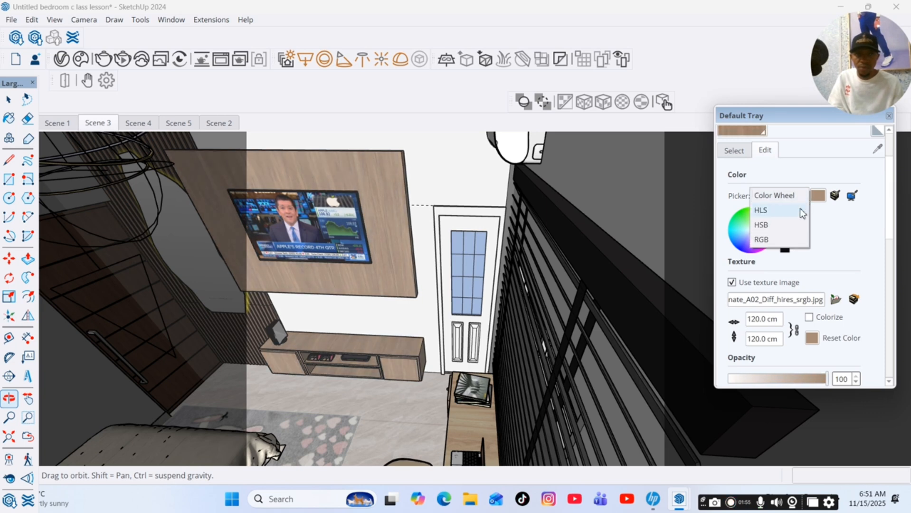
left_click(776, 213)
left_click_drag(786, 262, 793, 265)
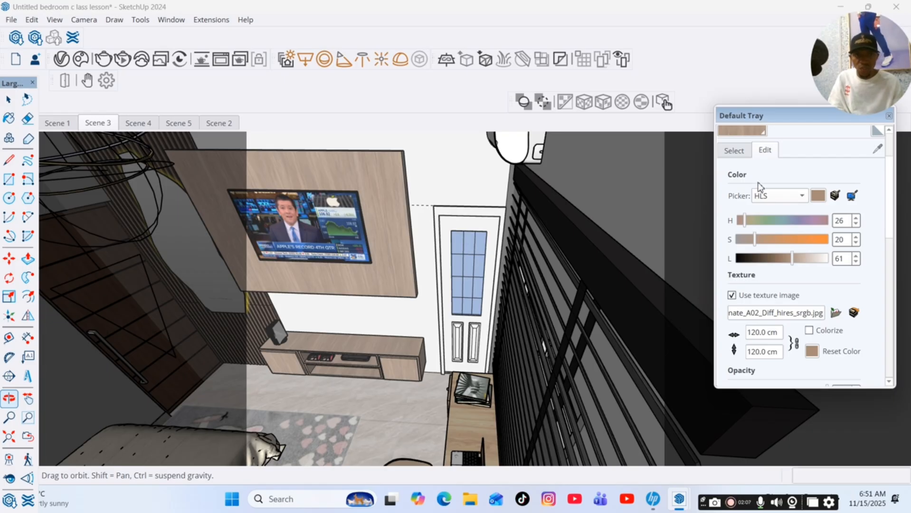
scroll(783, 196, "up", 3)
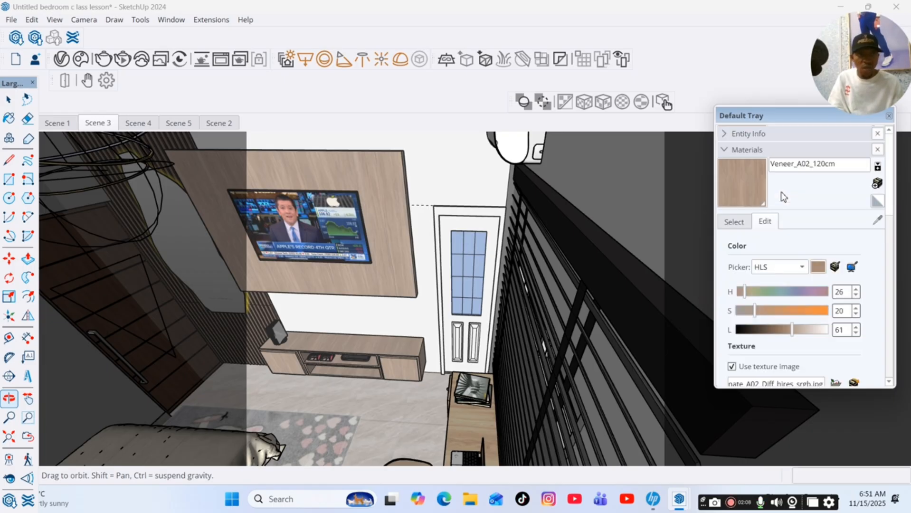
left_click(800, 269)
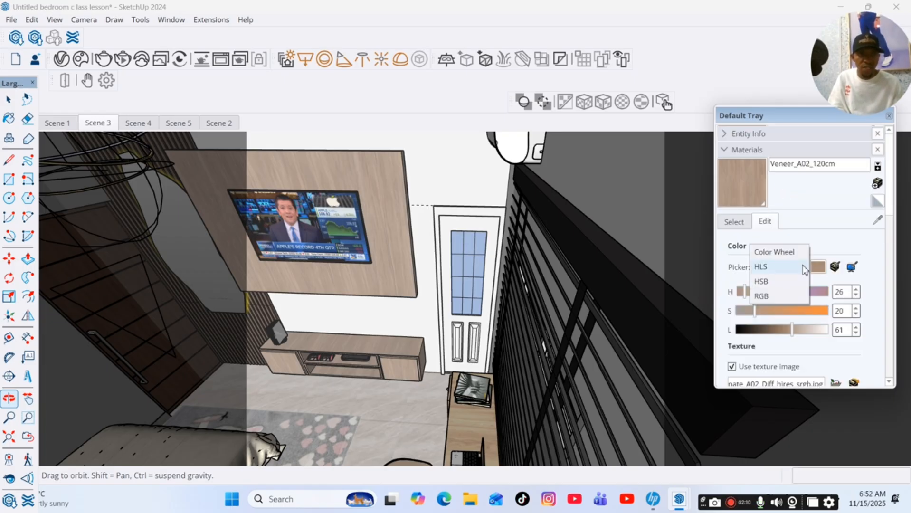
left_click(761, 267)
scroll(777, 308, "down", 3)
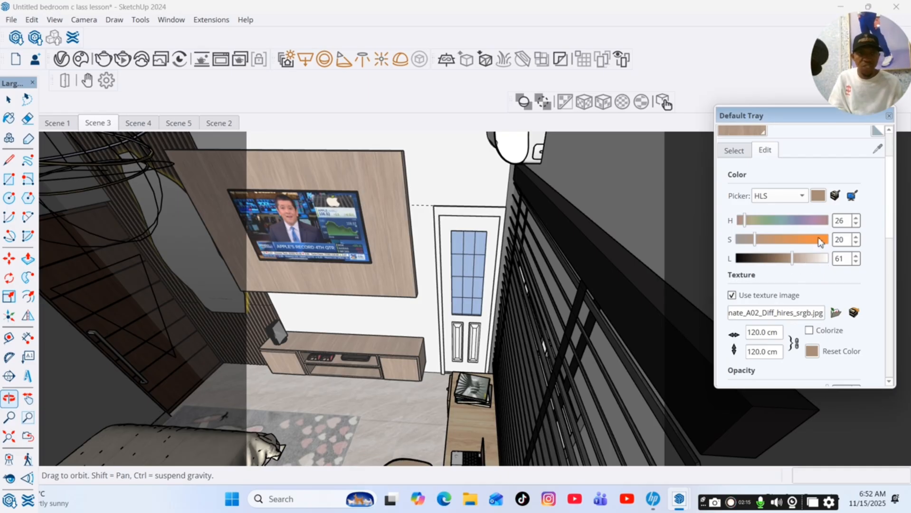
scroll(793, 244, "down", 1)
scroll(792, 243, "down", 5)
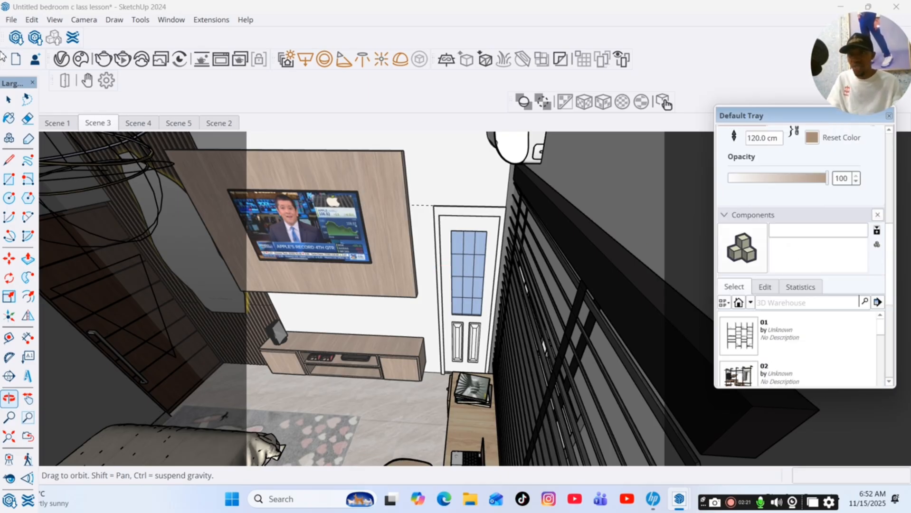
Reopen the V-Ray Asset Editor and create a new Generic material.
left_click(8, 99)
scroll(455, 211, "up", 5)
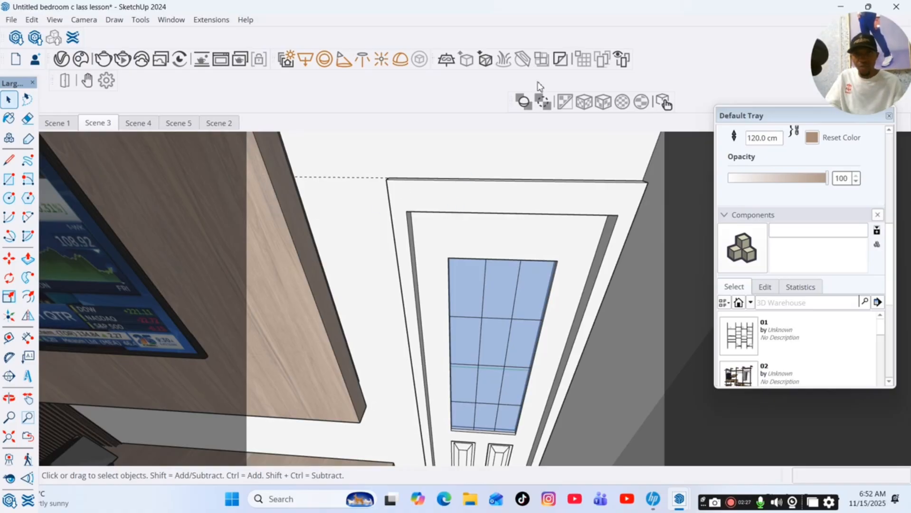
left_click(62, 59)
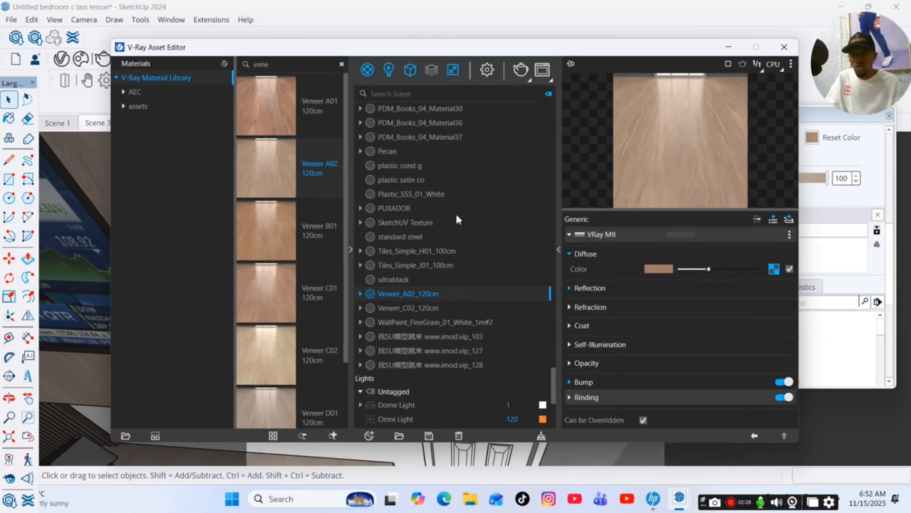
left_click(370, 436)
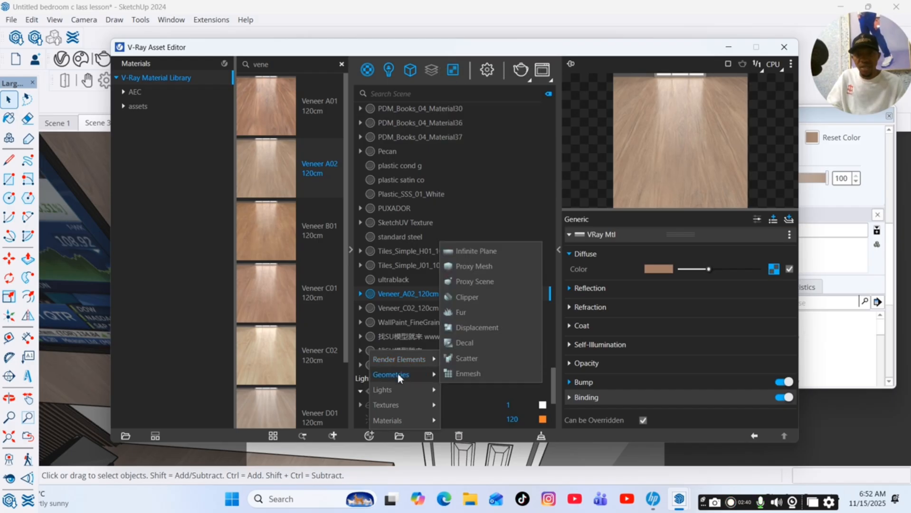
mouse_move(399, 421)
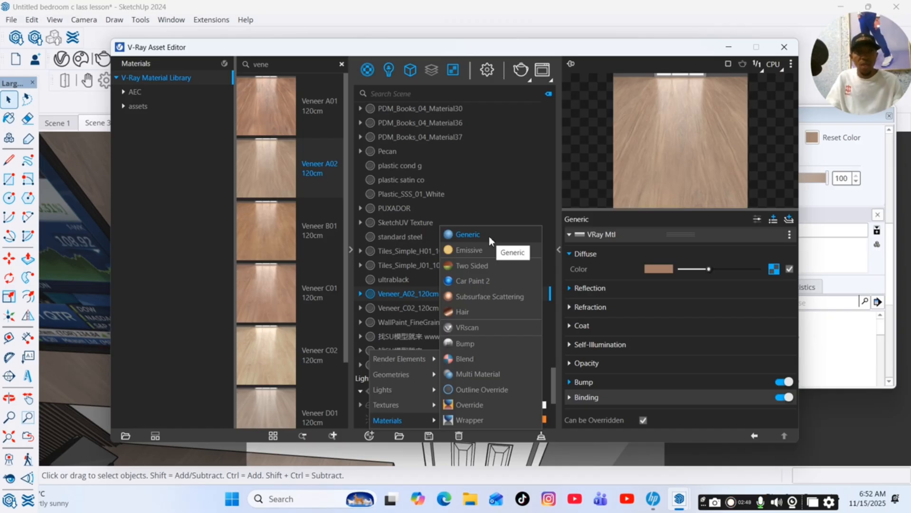
left_click(489, 238)
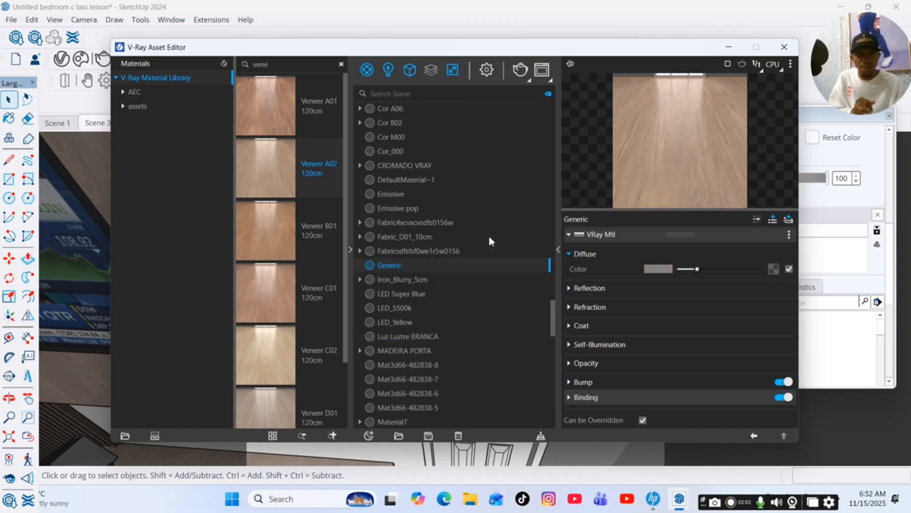
Set the Generic material's diffuse color to a light cool white, about RGB 0.861, 0.881, 0.886.
left_click(659, 269)
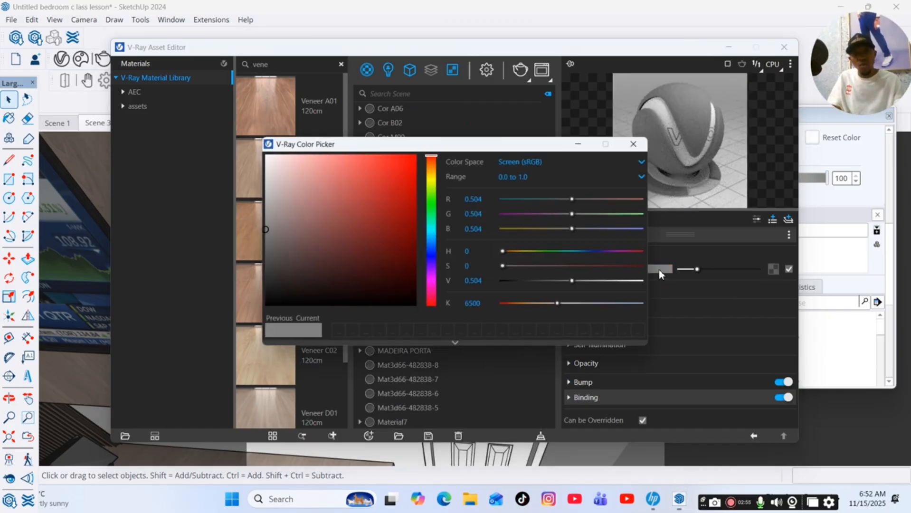
left_click(433, 233)
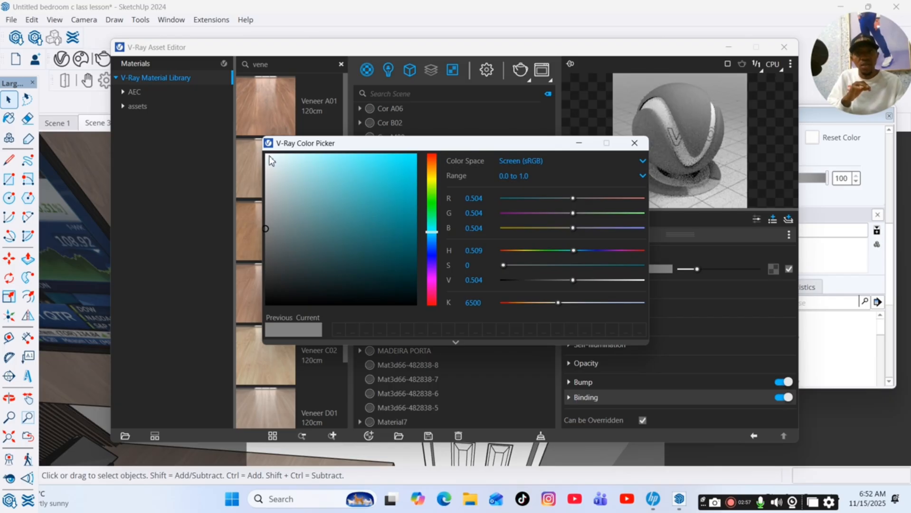
left_click(430, 235)
left_click_drag(272, 250, 271, 174)
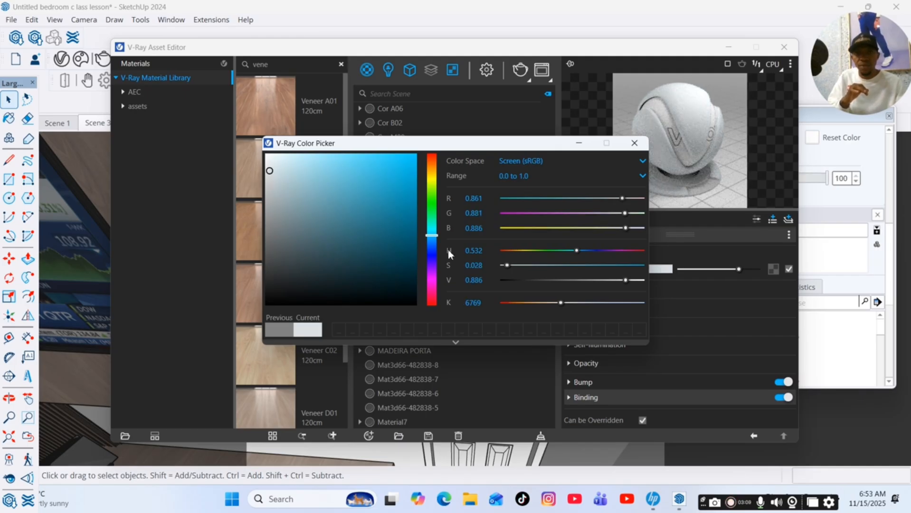
left_click(588, 143)
Raise the reflection color slightly and set reflection glossiness to 0.29.
left_click(626, 287)
left_click_drag(683, 304, 694, 304)
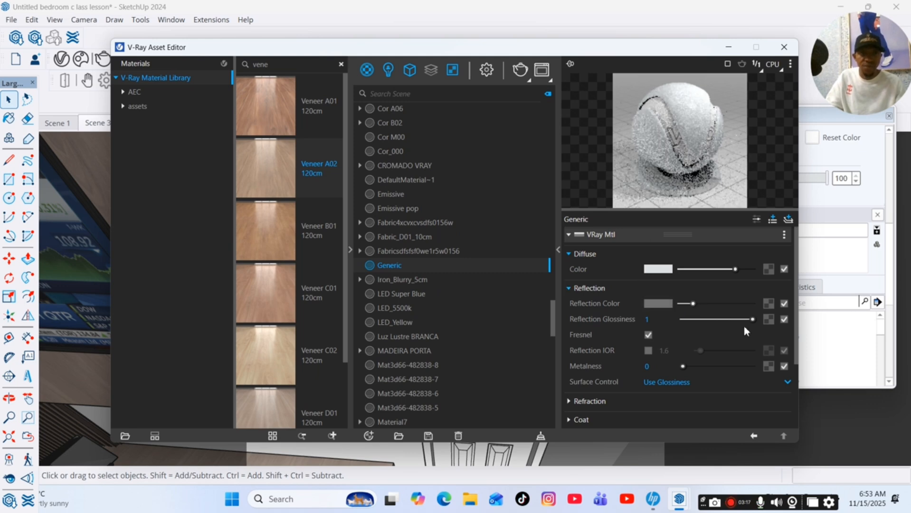
left_click_drag(753, 319, 703, 324)
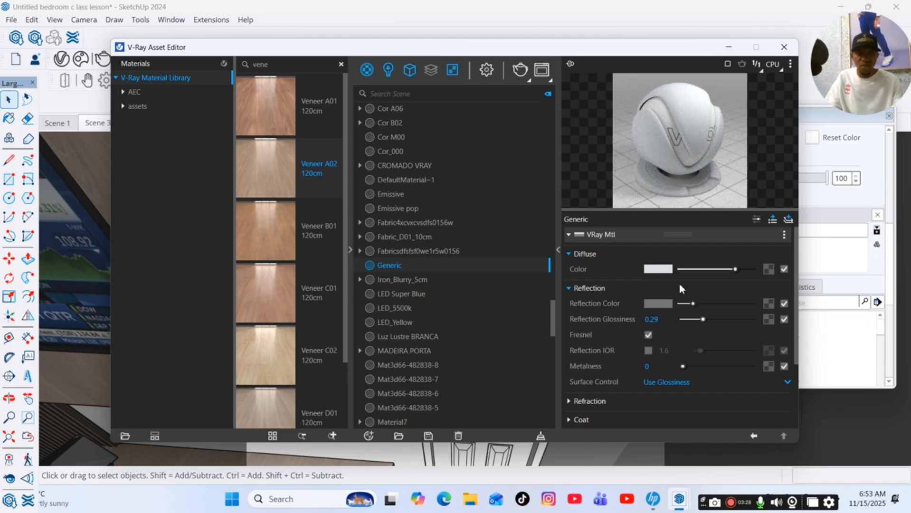
scroll(677, 371, "down", 3)
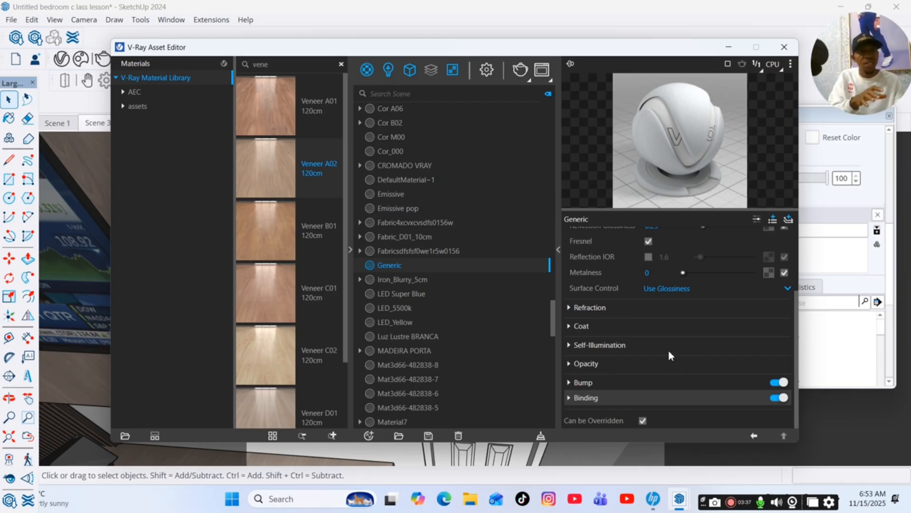
Expand the Generic material's Bump settings and set its mode to Normal Map.
left_click(624, 396)
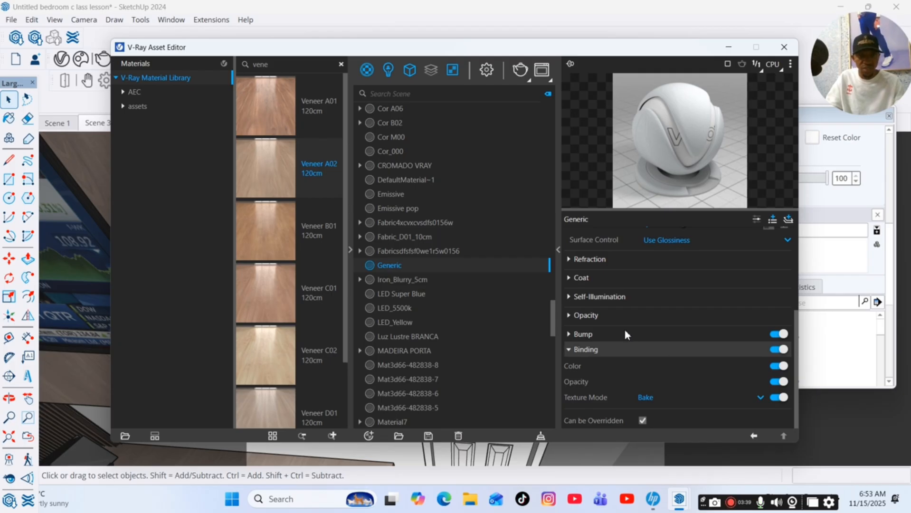
left_click(625, 332)
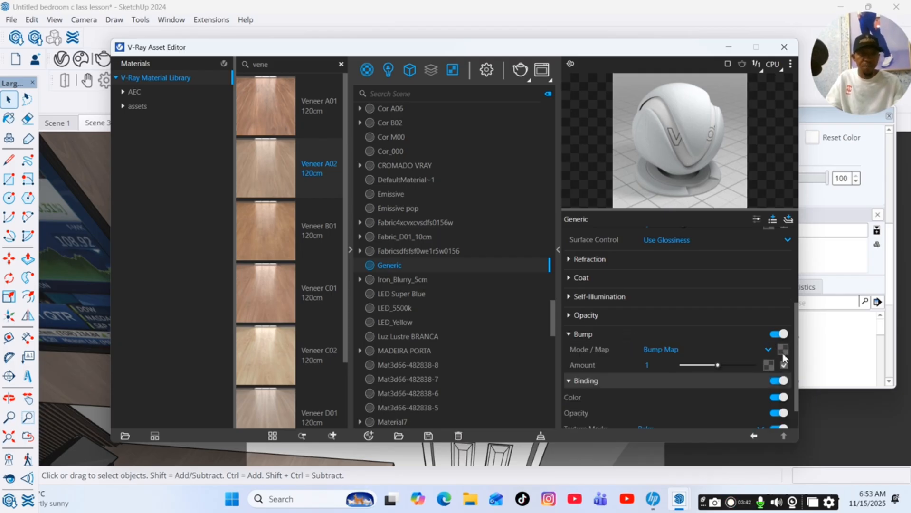
left_click(769, 350)
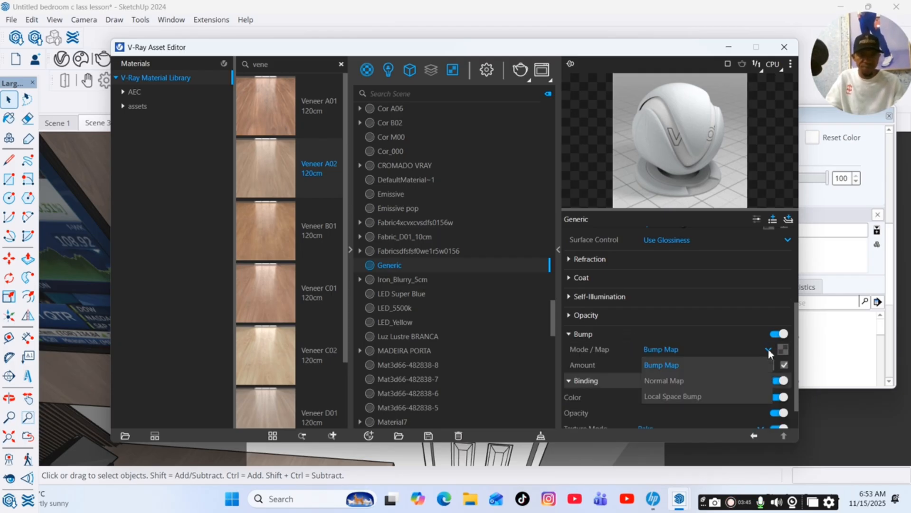
left_click(686, 383)
Assign a Bitmap texture, images (69) from the tiles design folder, as the normal map.
left_click(785, 354)
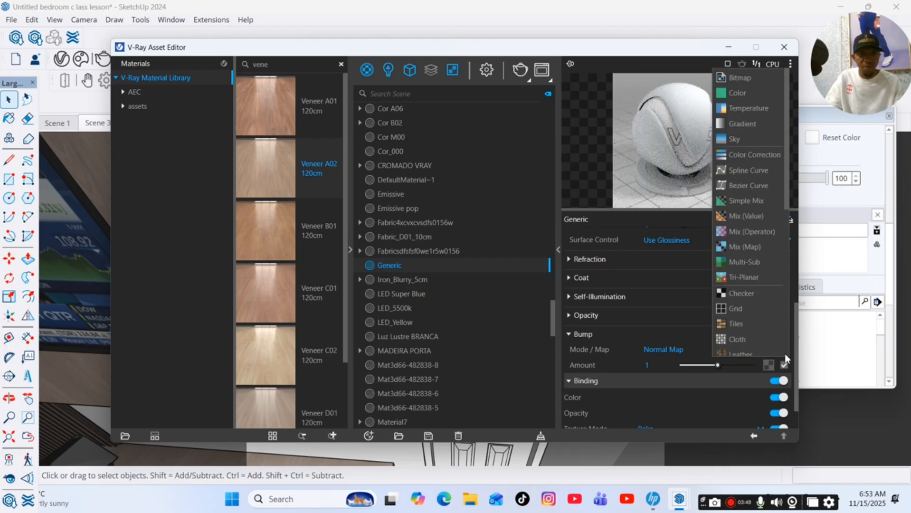
left_click(741, 79)
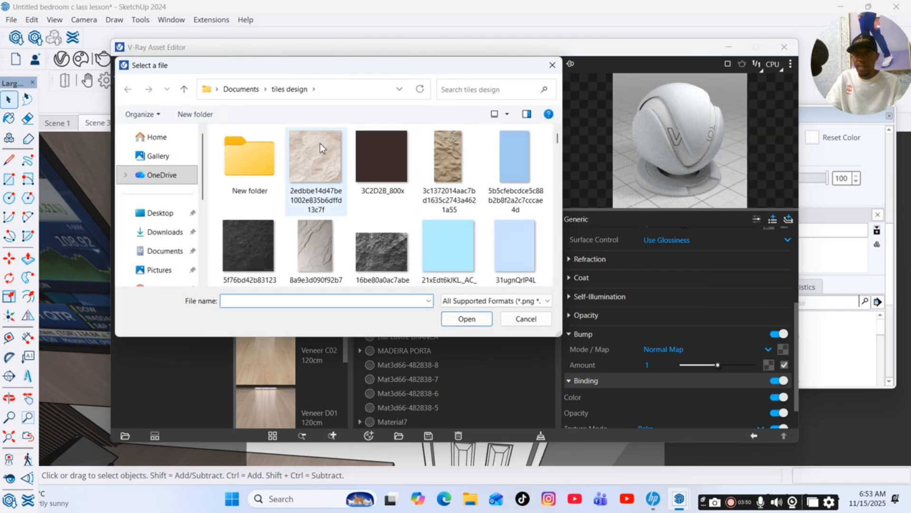
scroll(334, 194, "down", 6)
scroll(334, 194, "up", 3)
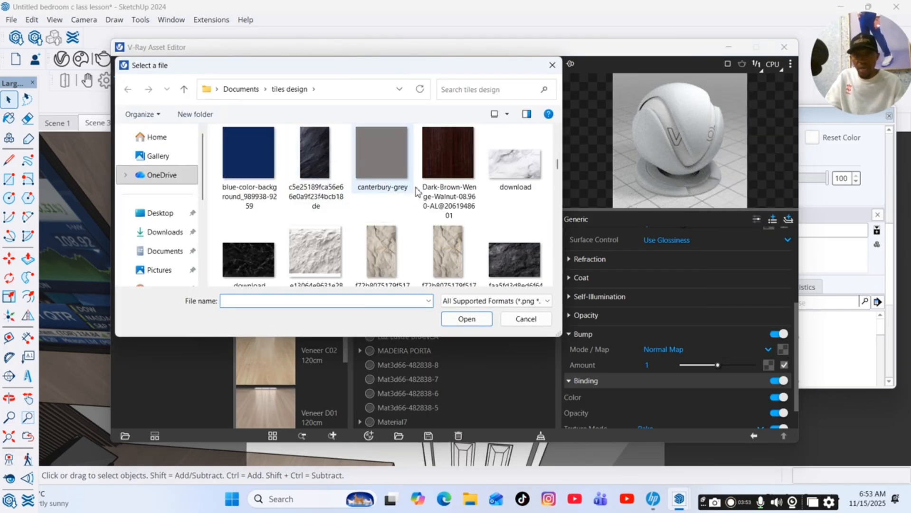
left_click(452, 167)
scroll(452, 168, "down", 10)
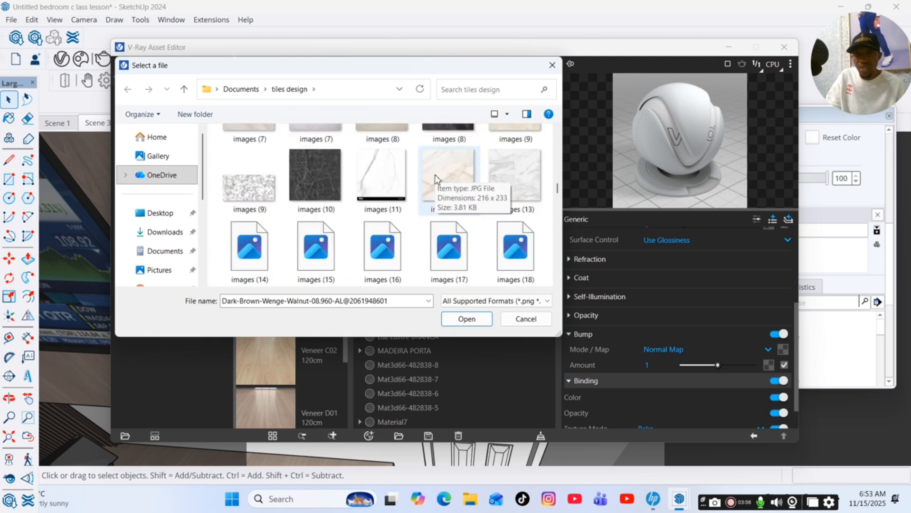
scroll(438, 180, "down", 5)
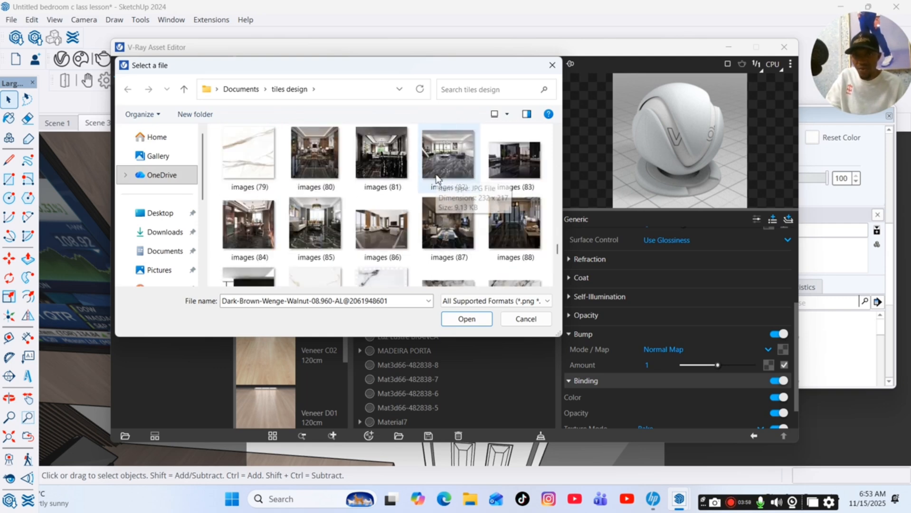
scroll(437, 179, "up", 4)
scroll(437, 175, "up", 2)
scroll(437, 176, "down", 3)
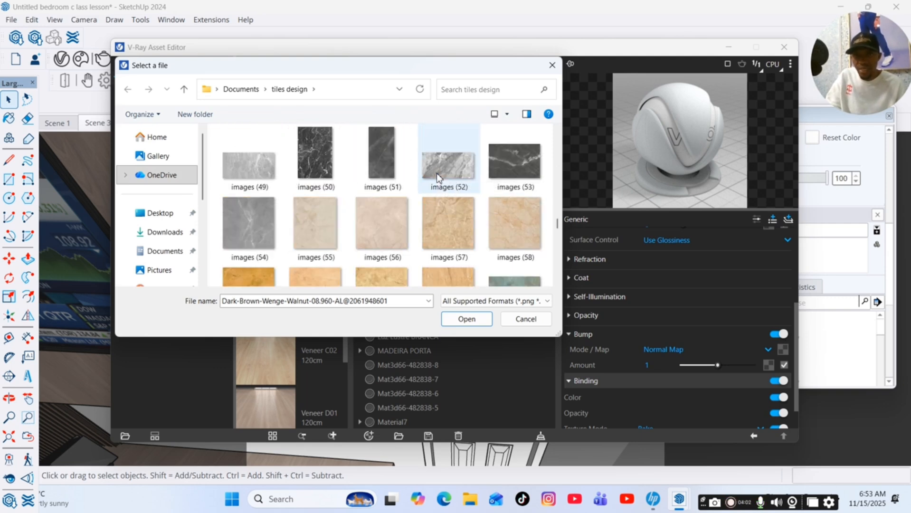
left_click(256, 175)
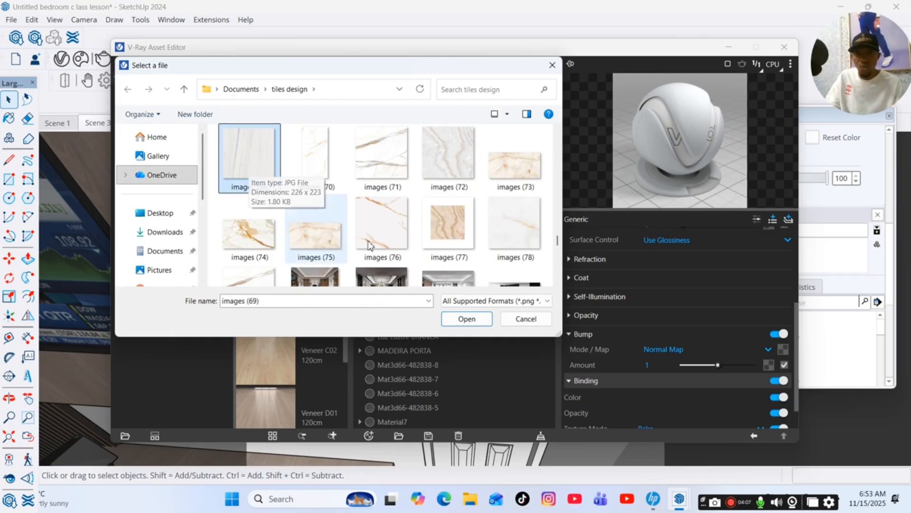
left_click(476, 317)
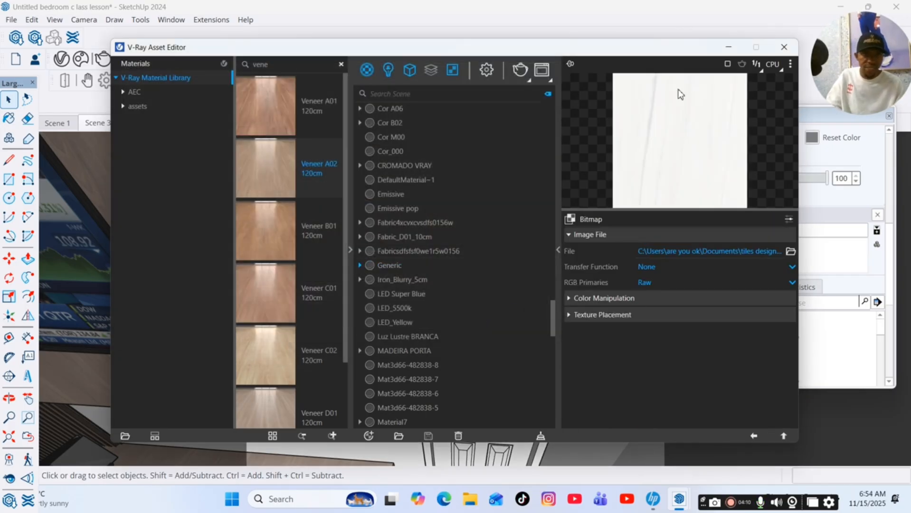
left_click(753, 438)
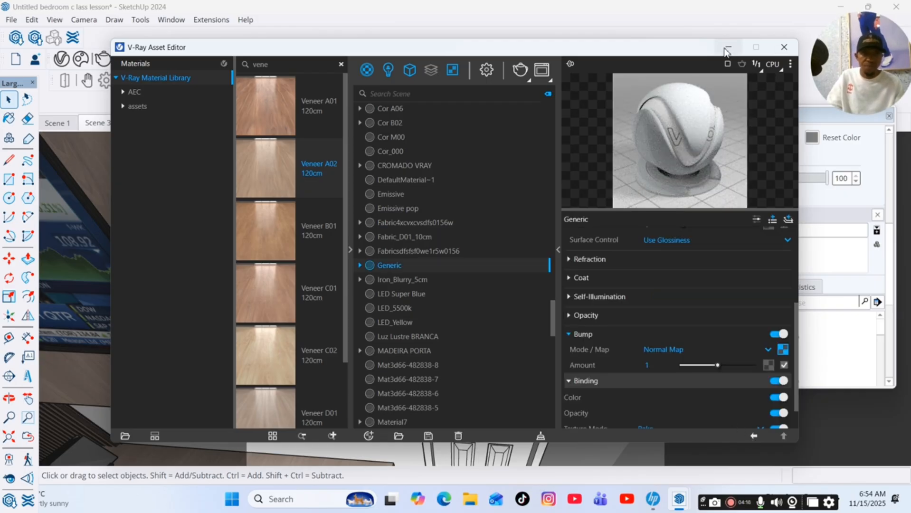
Open the door group and paint its frame faces with the Generic material.
left_click(728, 48)
double_click(565, 197)
left_click(559, 203)
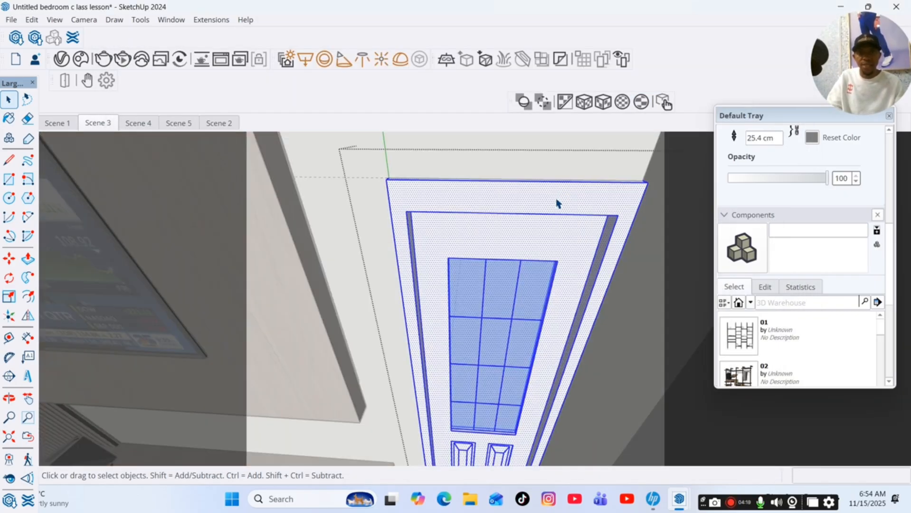
left_click(559, 203)
scroll(751, 154, "up", 5)
left_click(752, 160)
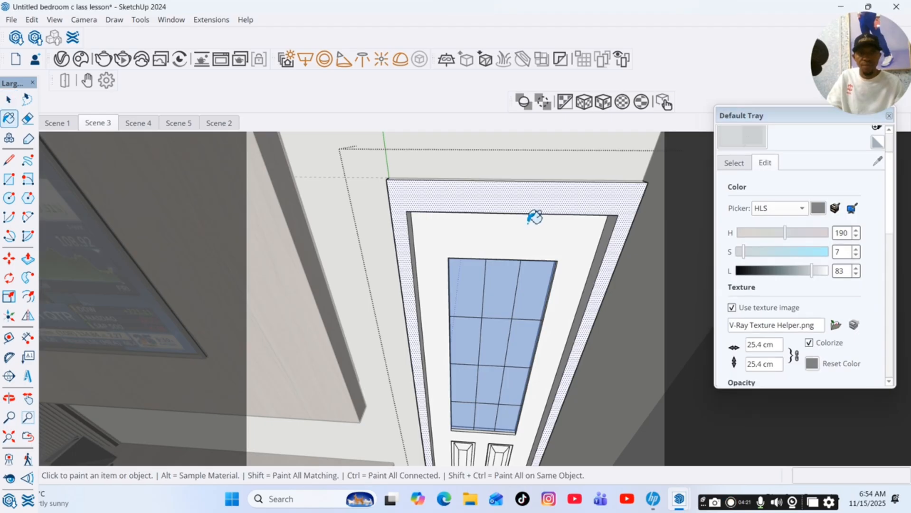
left_click(539, 199)
scroll(517, 183, "up", 4)
scroll(521, 177, "up", 2)
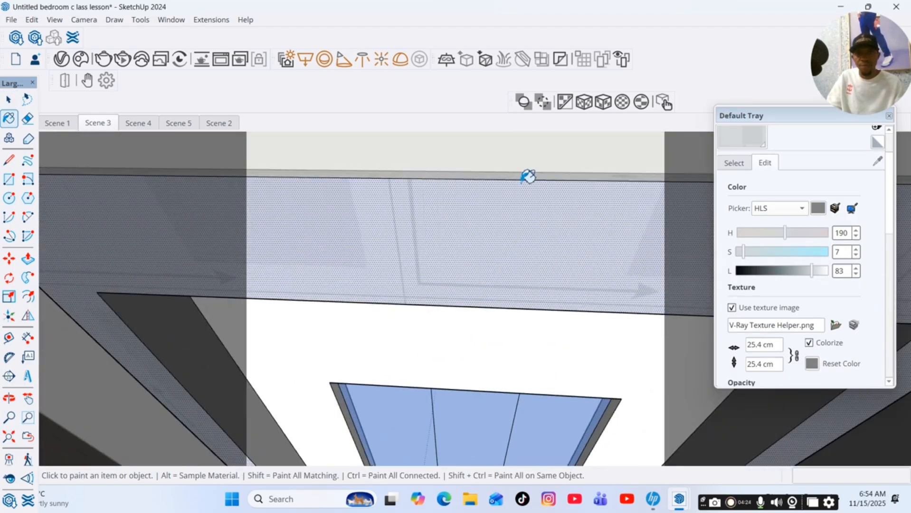
scroll(526, 177, "down", 4)
left_click(460, 236)
scroll(459, 237, "down", 3)
scroll(542, 283, "down", 3)
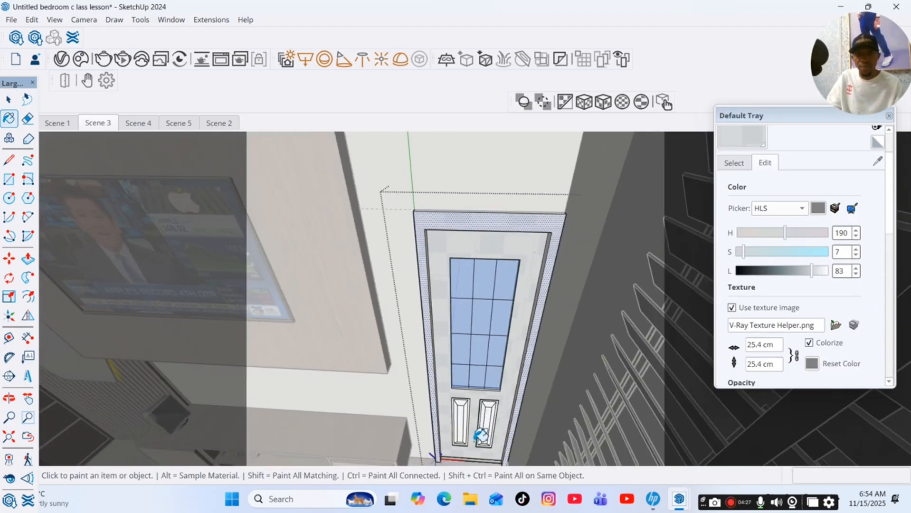
Paint the bevelled faces of both door panels with the Generic material.
scroll(480, 434, "up", 5)
left_click(458, 330)
left_click(460, 311)
left_click(427, 285)
left_click(424, 314)
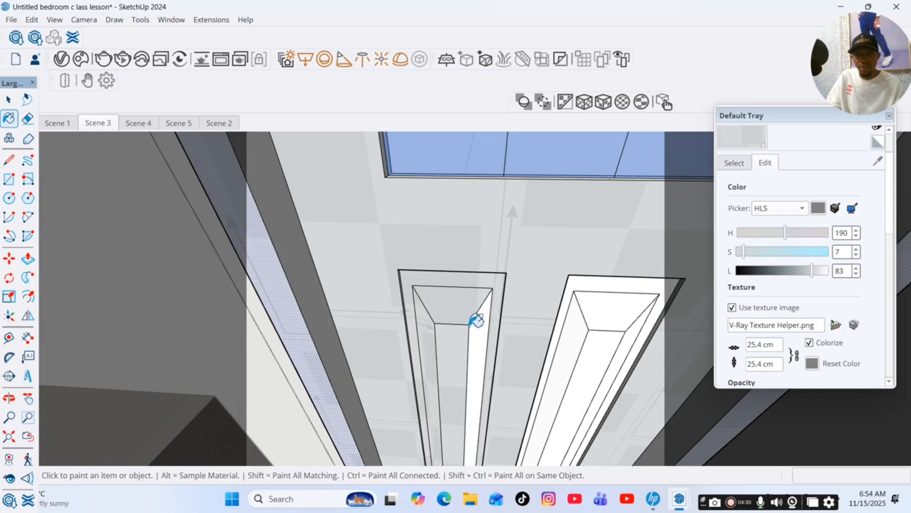
left_click(479, 318)
left_click(613, 303)
left_click(616, 277)
left_click(579, 326)
left_click(606, 340)
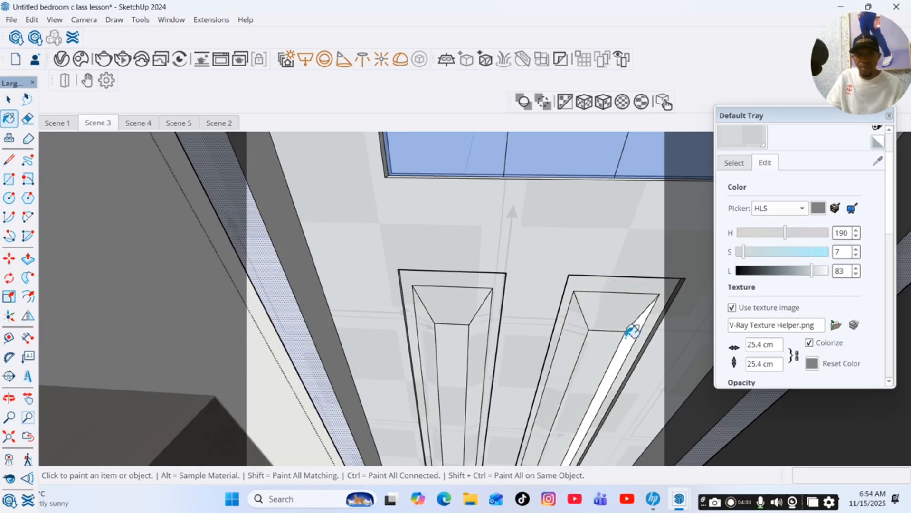
left_click(635, 332)
scroll(591, 248, "down", 2)
scroll(592, 249, "down", 1)
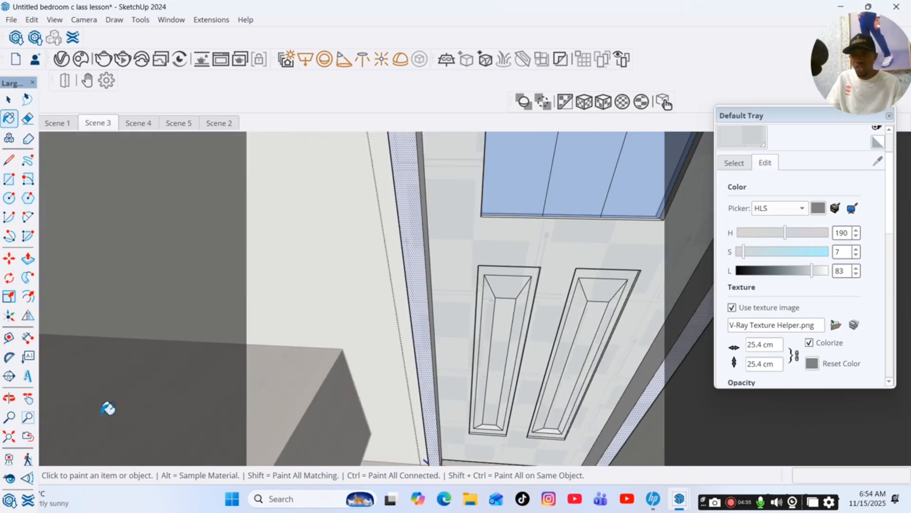
Paint the remaining door frame and edge faces with the Generic material.
left_click(9, 398)
left_click_drag(468, 422, 511, 256)
key("b")
scroll(525, 199, "up", 5)
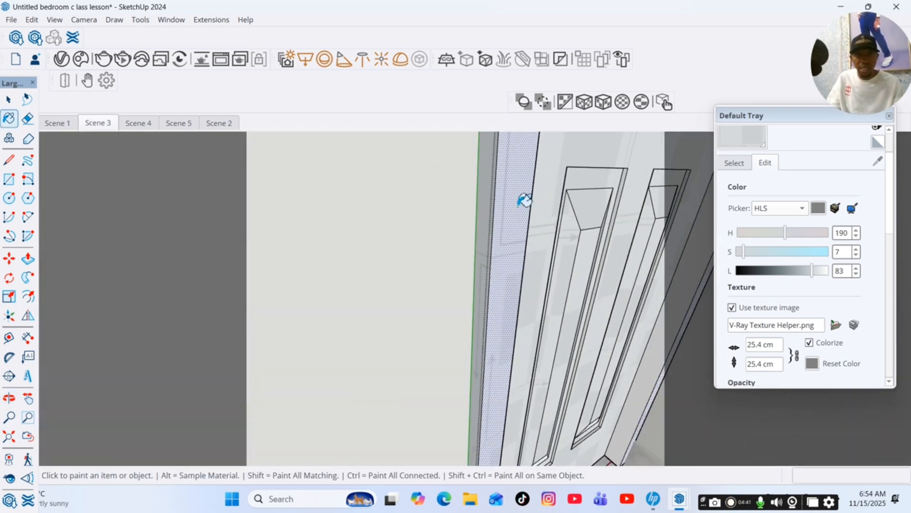
scroll(562, 202, "down", 4)
scroll(673, 210, "up", 5)
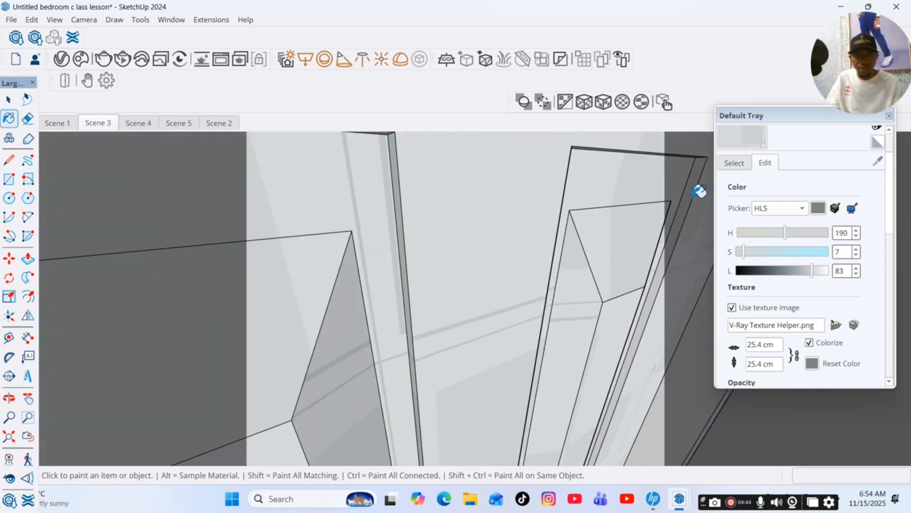
left_click(691, 197)
scroll(357, 229, "down", 5)
left_click(608, 241)
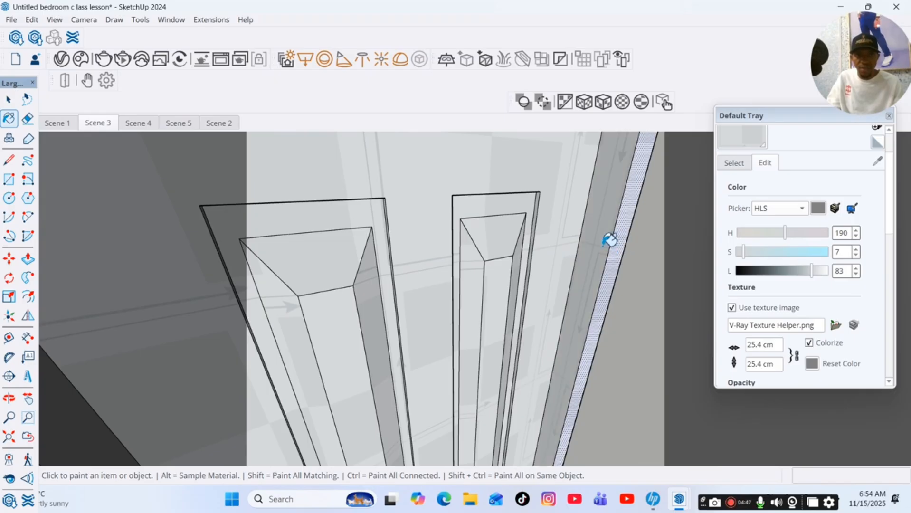
scroll(564, 210, "down", 6)
scroll(456, 314, "down", 1)
scroll(544, 163, "up", 6)
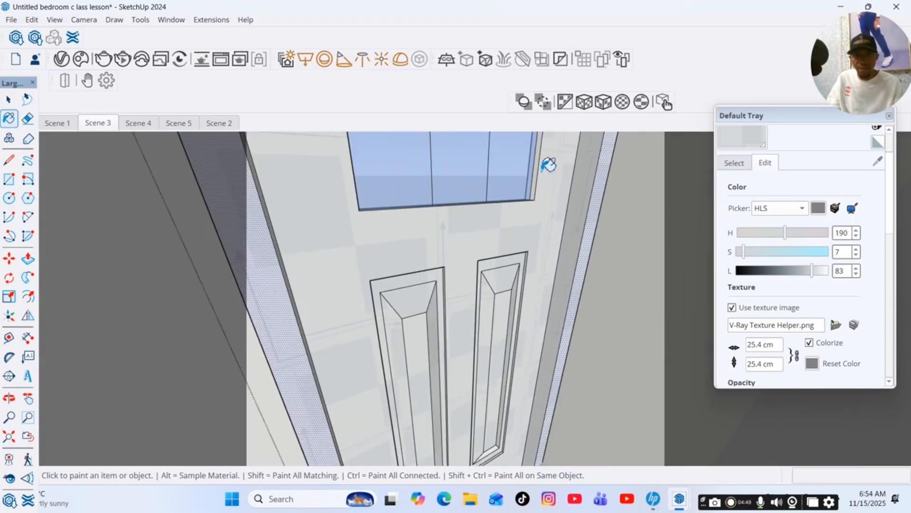
scroll(546, 285, "down", 6)
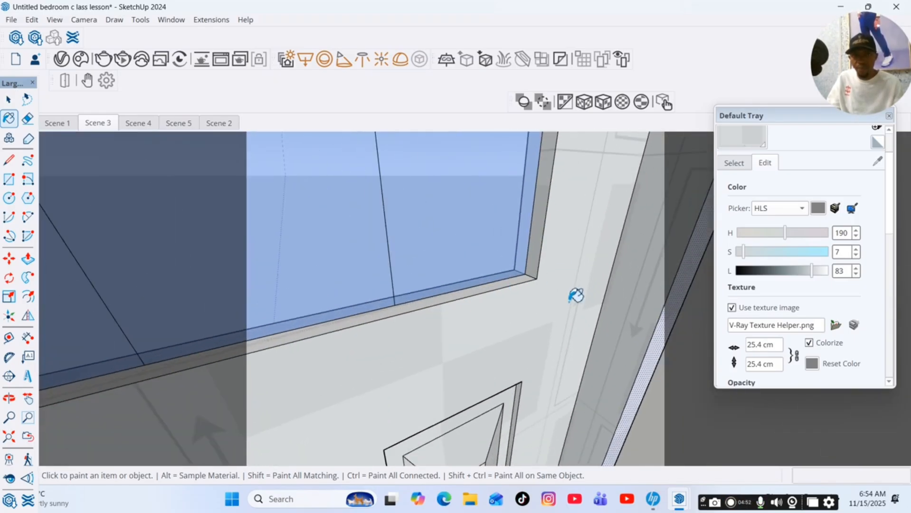
Paint the edge of the door's glass panel frame with the Generic material.
left_click(9, 399)
left_click_drag(361, 294, 489, 273)
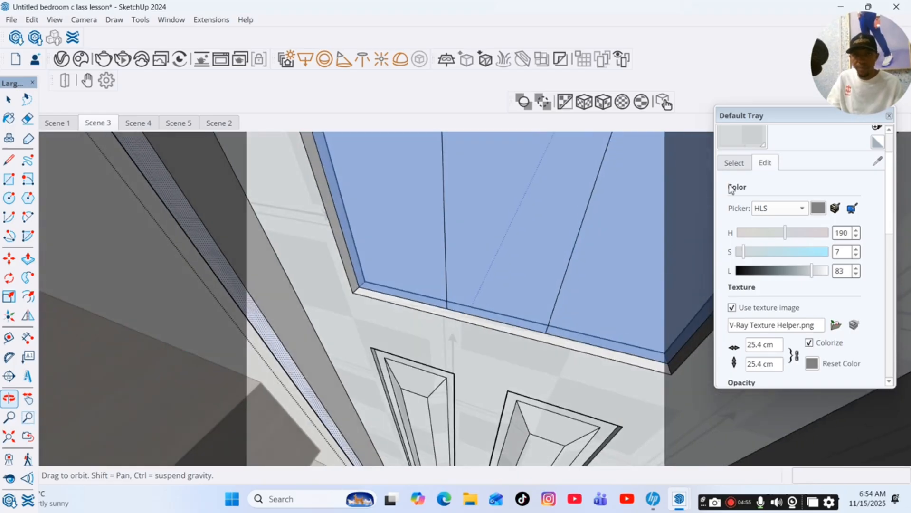
left_click(748, 132)
left_click(340, 240)
scroll(369, 255, "down", 5)
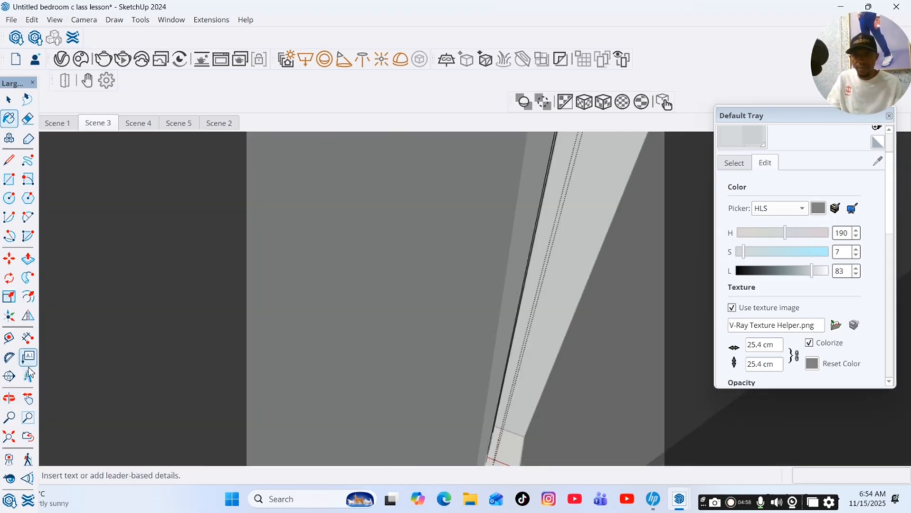
Paint a narrow side face of the door frame with the Generic material.
left_click(28, 399)
mouse_move(370, 285)
left_mouse_down()
mouse_move(500, 297)
mouse_move(458, 421)
mouse_move(501, 244)
mouse_move(505, 338)
mouse_move(494, 317)
mouse_move(484, 387)
left_mouse_up()
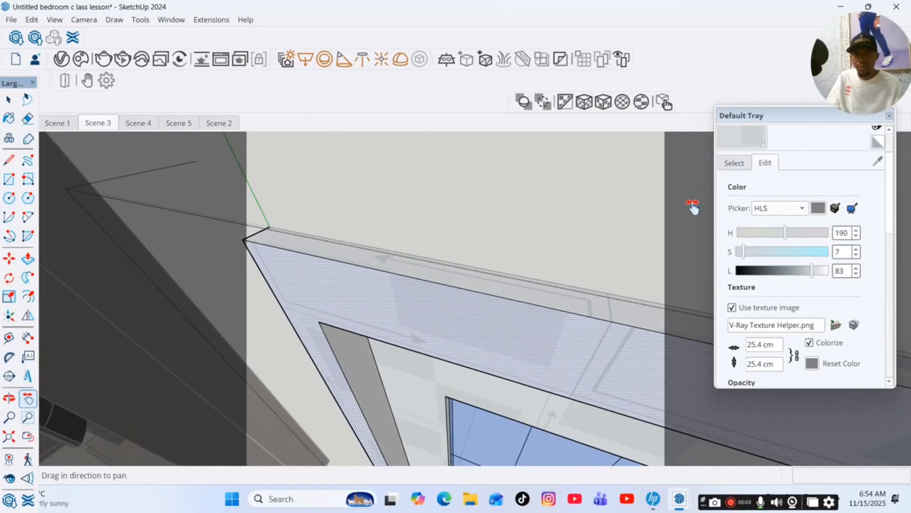
key("b")
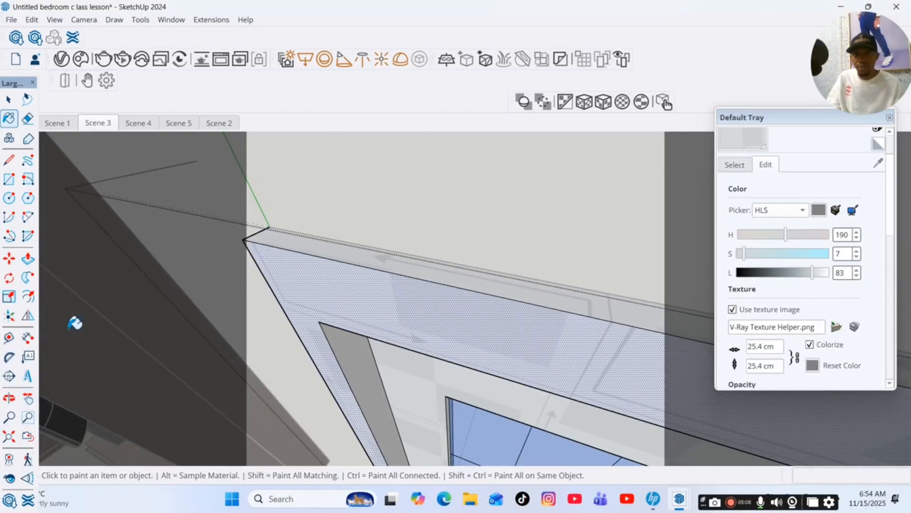
left_click(9, 398)
mouse_move(408, 228)
left_mouse_down()
mouse_move(423, 236)
mouse_move(409, 199)
mouse_move(419, 236)
left_mouse_up()
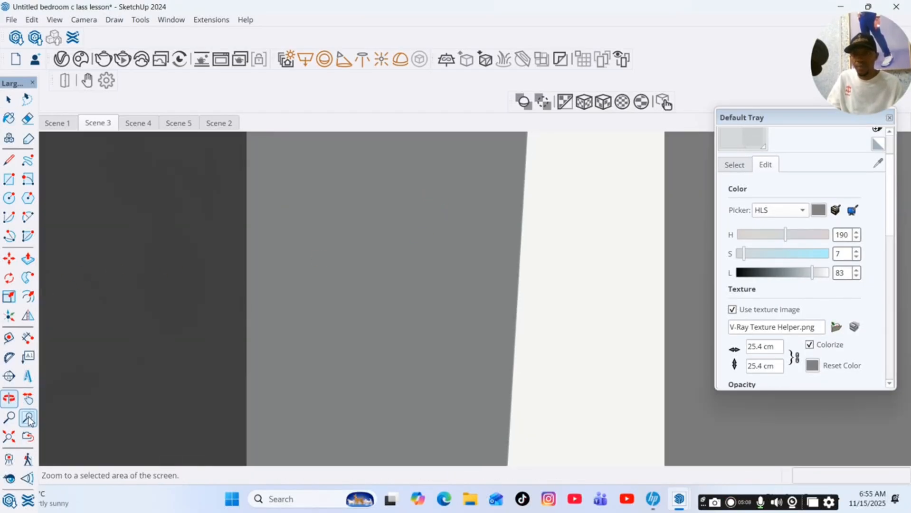
left_click(27, 400)
left_click_drag(272, 339, 51, 419)
left_click(9, 398)
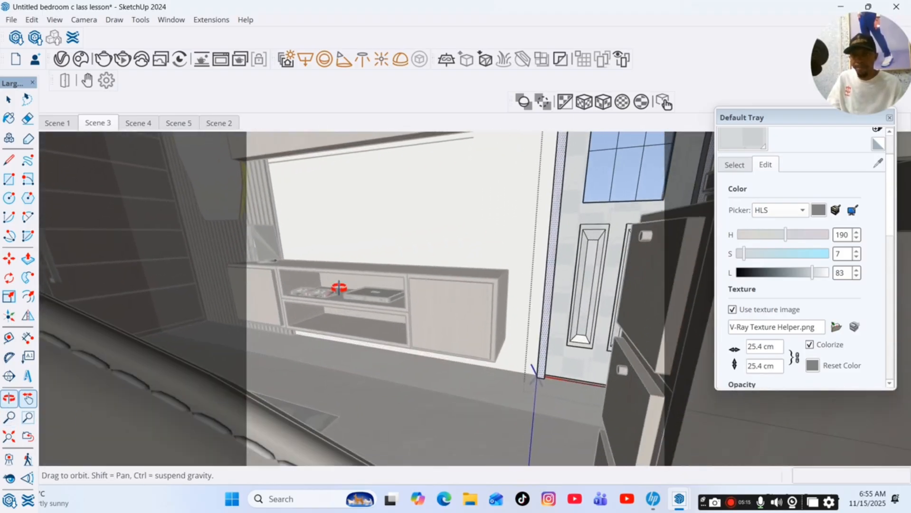
left_click_drag(338, 287, 492, 309)
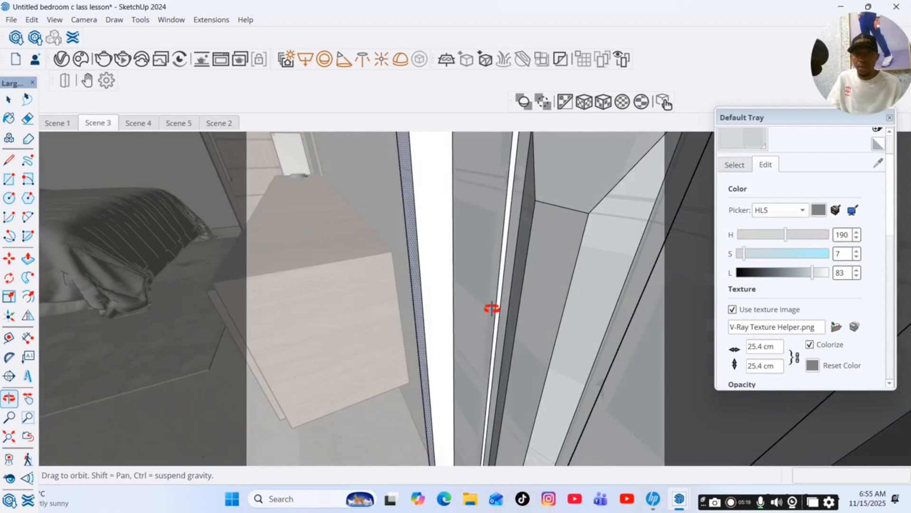
left_click(745, 142)
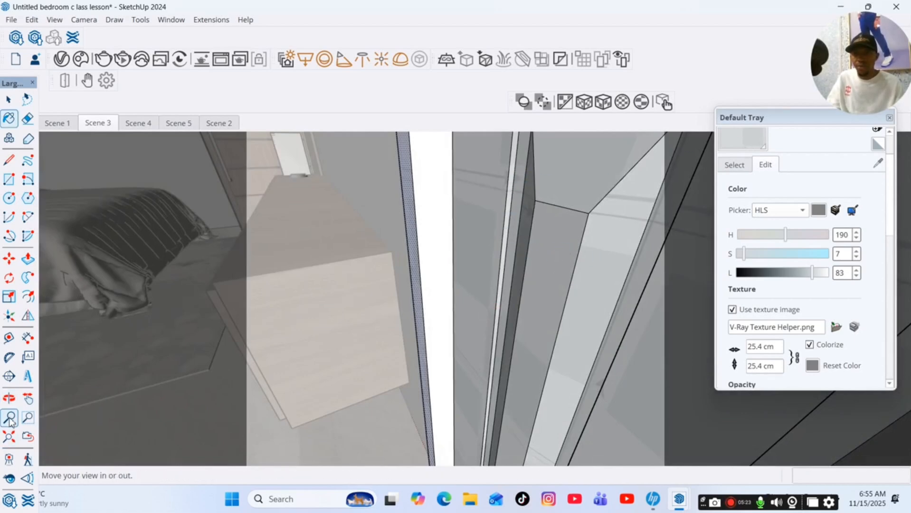
left_click(9, 398)
left_click(28, 398)
mouse_move(596, 328)
left_mouse_down()
mouse_move(405, 249)
mouse_move(415, 255)
left_mouse_up()
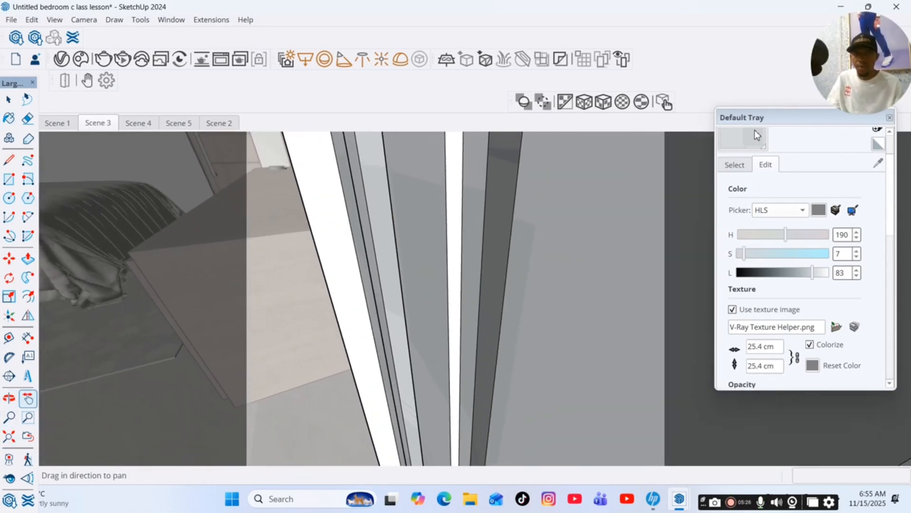
left_click(754, 133)
left_click(458, 221)
Return to the Scene 3 camera view to review the painted door.
left_click(9, 399)
left_click_drag(435, 328, 429, 284)
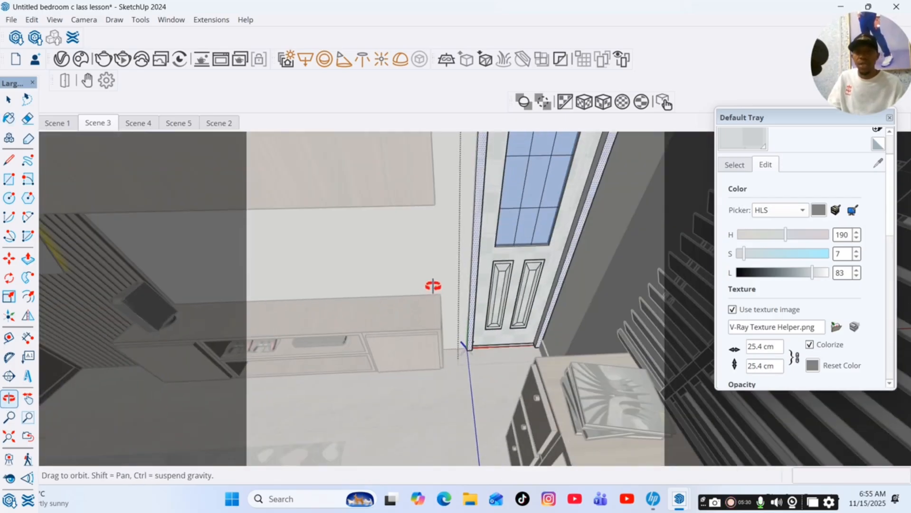
left_click(9, 100)
left_click(106, 124)
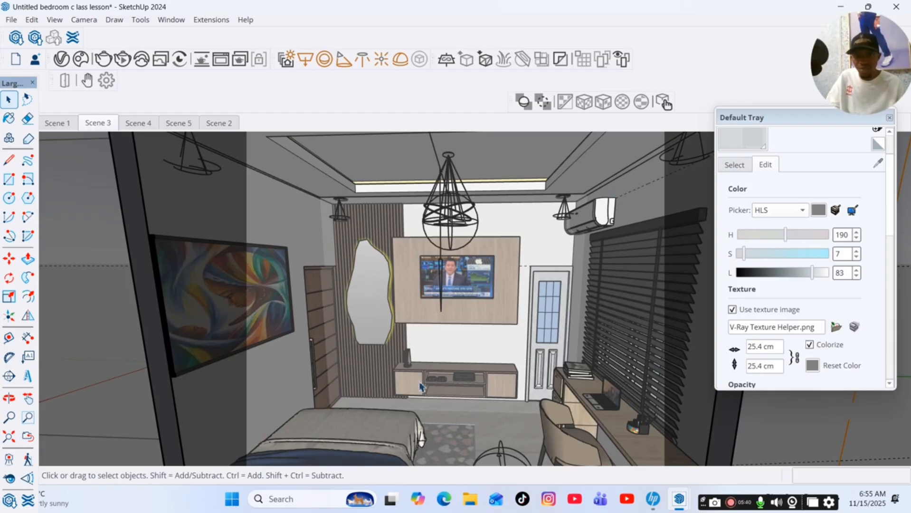
Orbit around the room and return to the Scene 1 camera view.
left_click(9, 399)
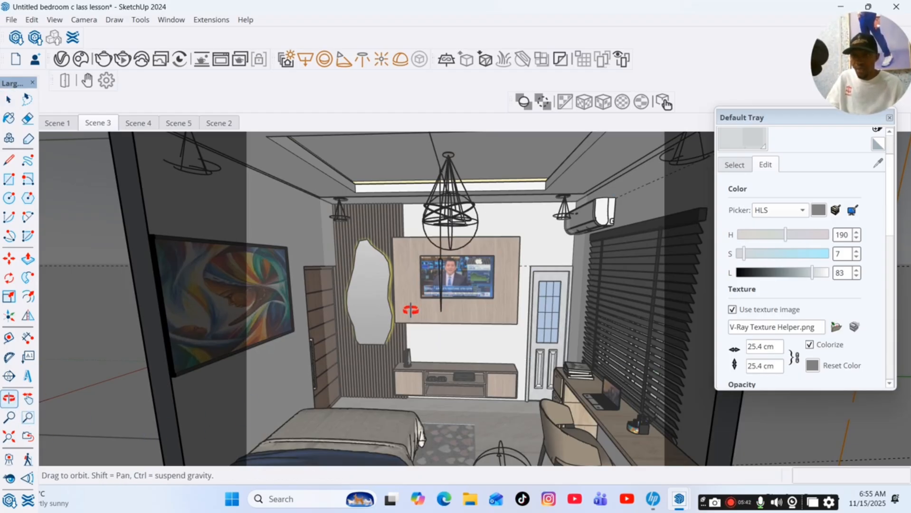
left_click_drag(266, 332, 200, 304)
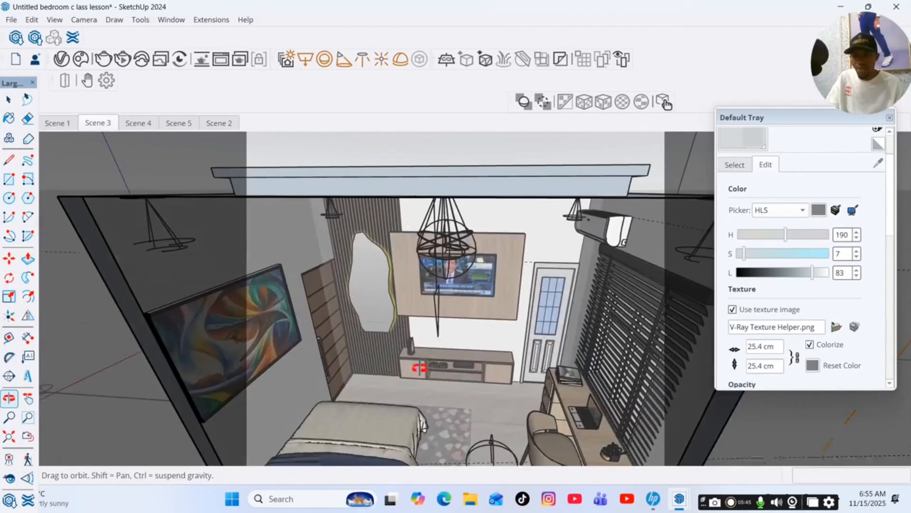
left_click(57, 127)
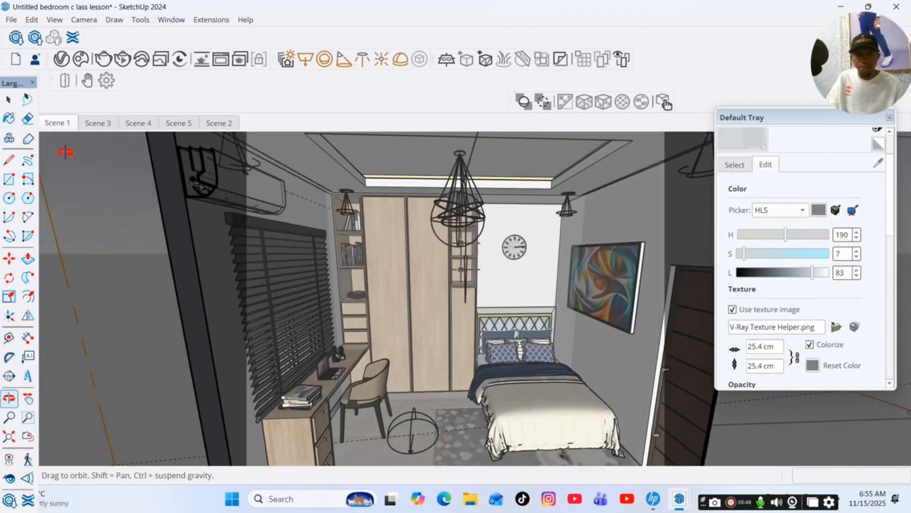
mouse_move(547, 364)
left_mouse_down()
mouse_move(503, 394)
mouse_move(386, 391)
mouse_move(468, 431)
mouse_move(417, 408)
mouse_move(459, 509)
mouse_move(358, 405)
mouse_move(497, 368)
mouse_move(291, 470)
mouse_move(423, 362)
mouse_move(429, 325)
mouse_move(403, 336)
mouse_move(598, 292)
mouse_move(431, 315)
mouse_move(443, 319)
mouse_move(470, 370)
mouse_move(533, 315)
mouse_move(434, 330)
mouse_move(473, 319)
mouse_move(506, 351)
mouse_move(466, 366)
mouse_move(400, 325)
mouse_move(420, 341)
left_mouse_up()
scroll(503, 394, "up", 8)
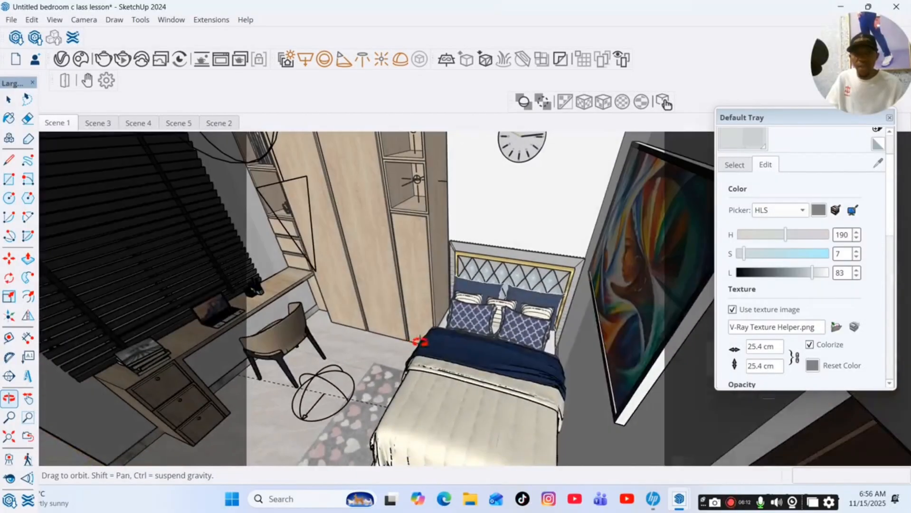
key("space")
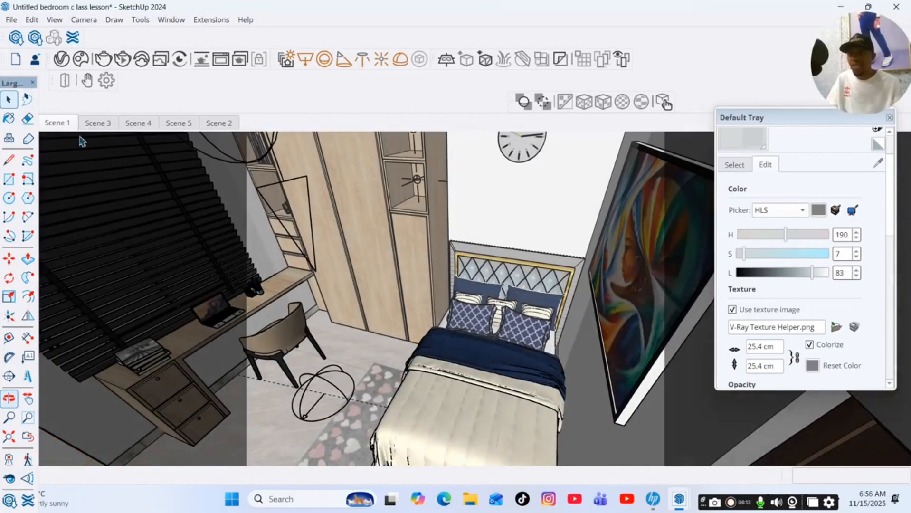
left_click(65, 124)
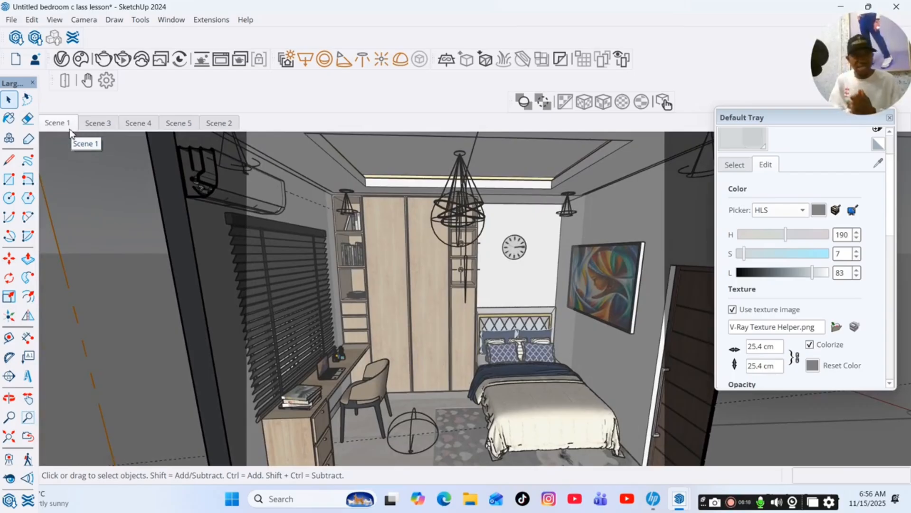
Set the V-Ray render output image width to 900 pixels and close the Asset Editor.
left_click(32, 37)
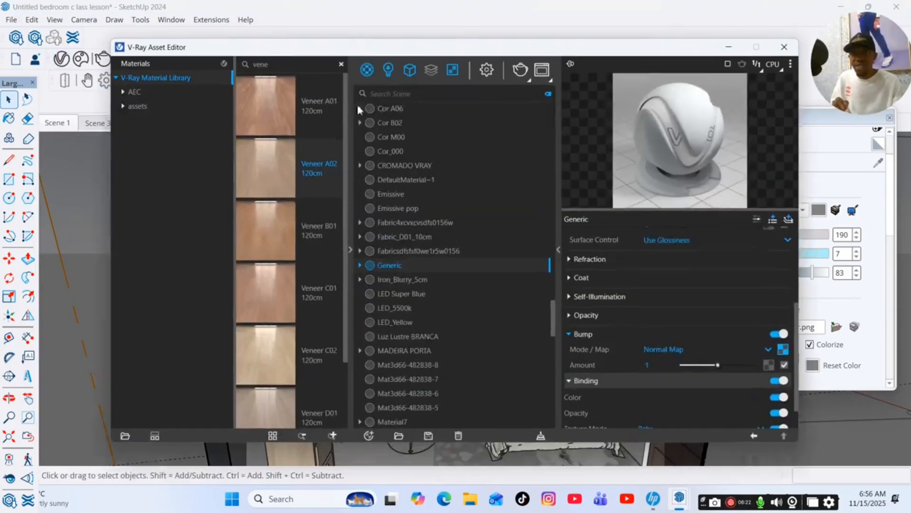
left_click(487, 71)
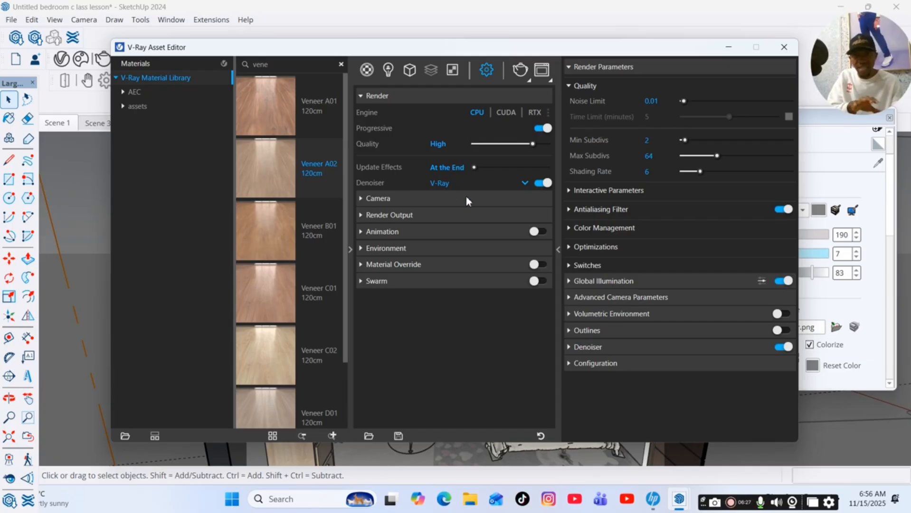
left_click(444, 216)
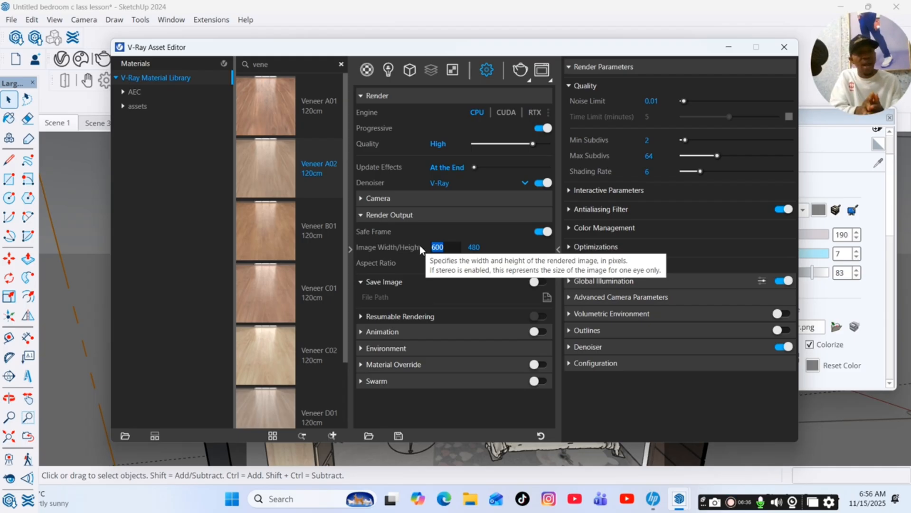
type("9")
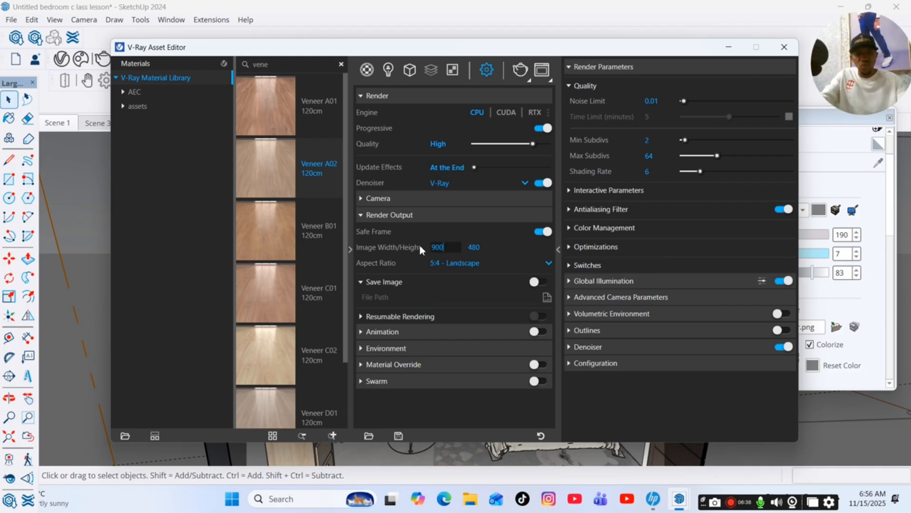
key("Return")
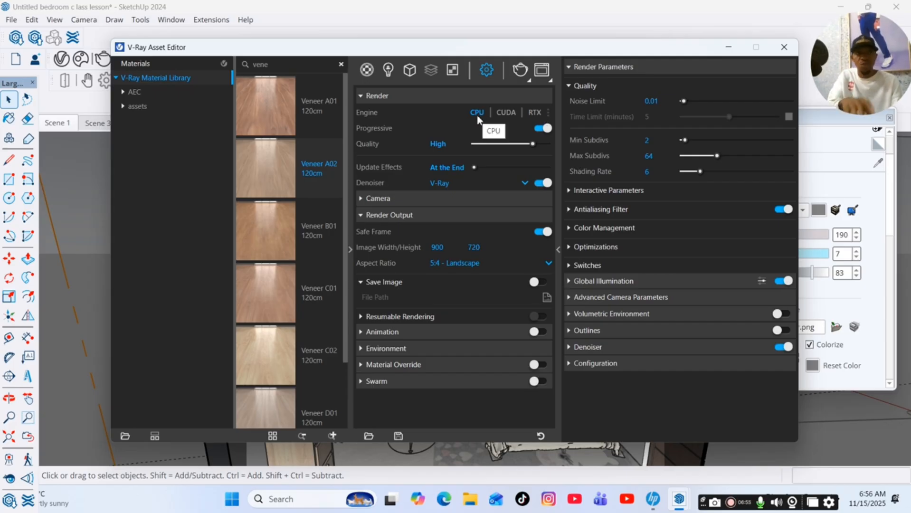
left_click(728, 47)
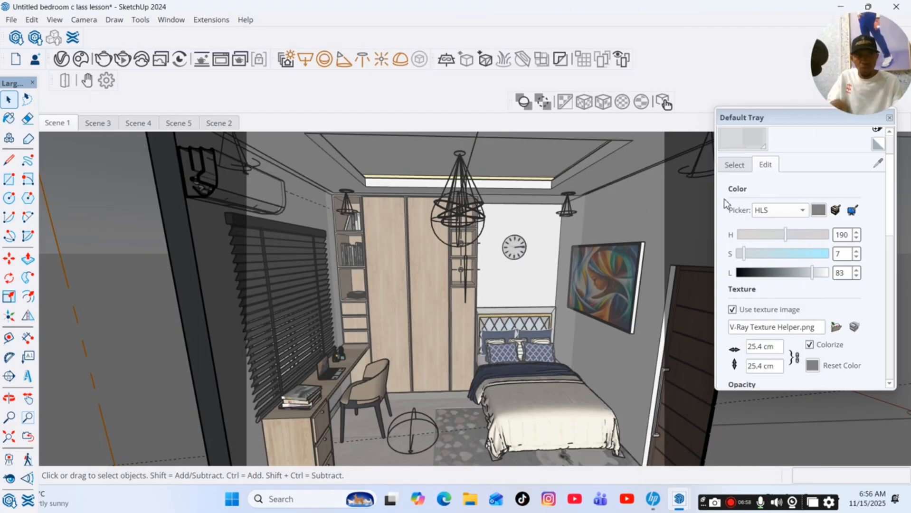
Create a new Generic V-Ray material in the Asset Editor.
left_click_drag(779, 122, 771, 181)
left_click(881, 177)
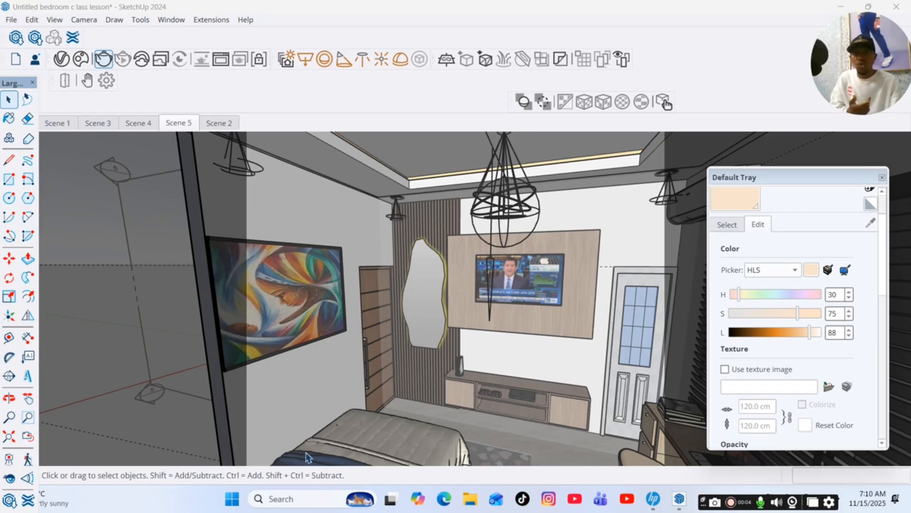
left_click(16, 38)
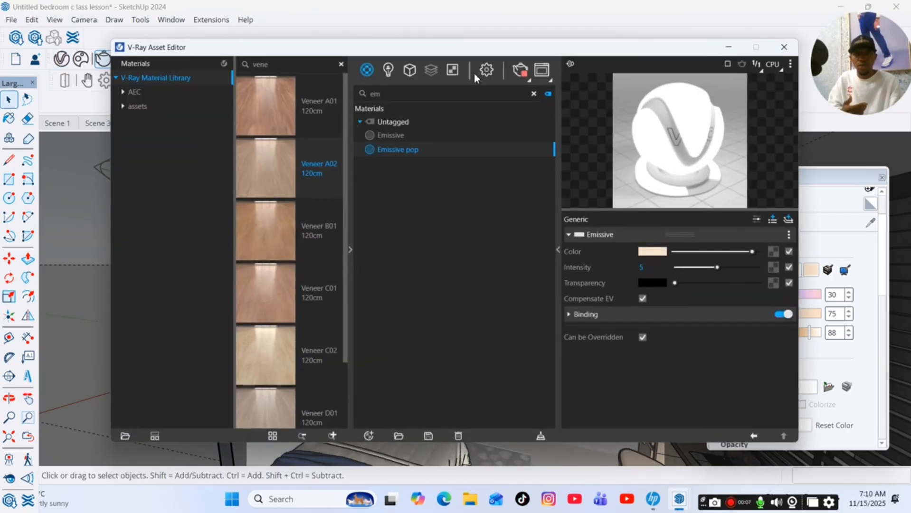
left_click(534, 94)
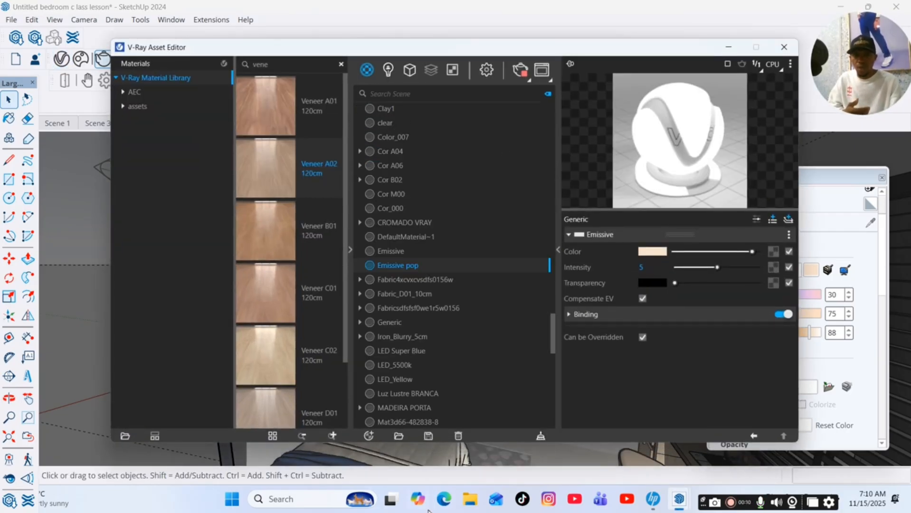
left_click(368, 436)
mouse_move(387, 422)
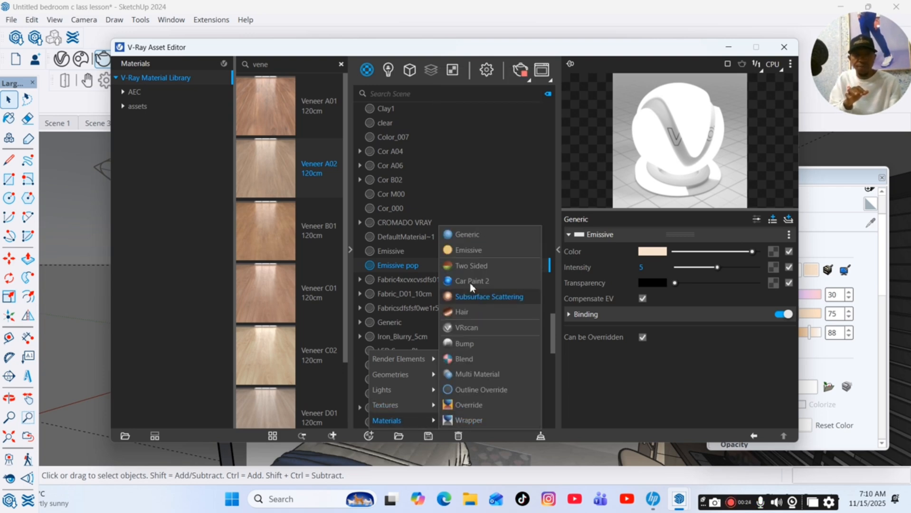
left_click(471, 239)
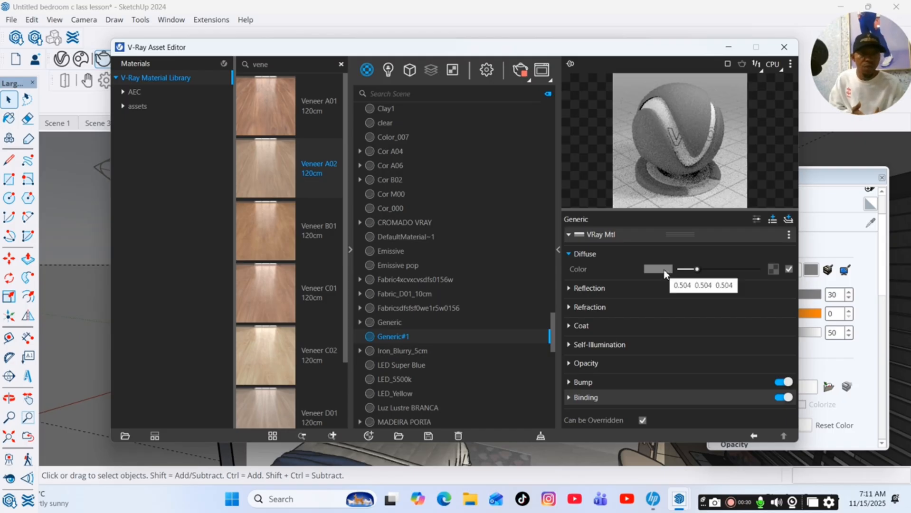
Set the new material's diffuse colour to a light warm grey.
left_click(666, 271)
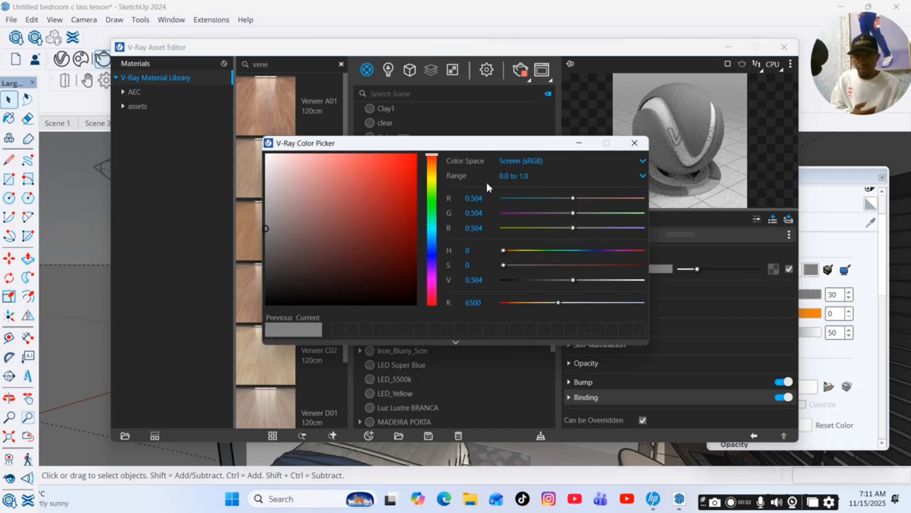
left_click(432, 180)
left_click(276, 183)
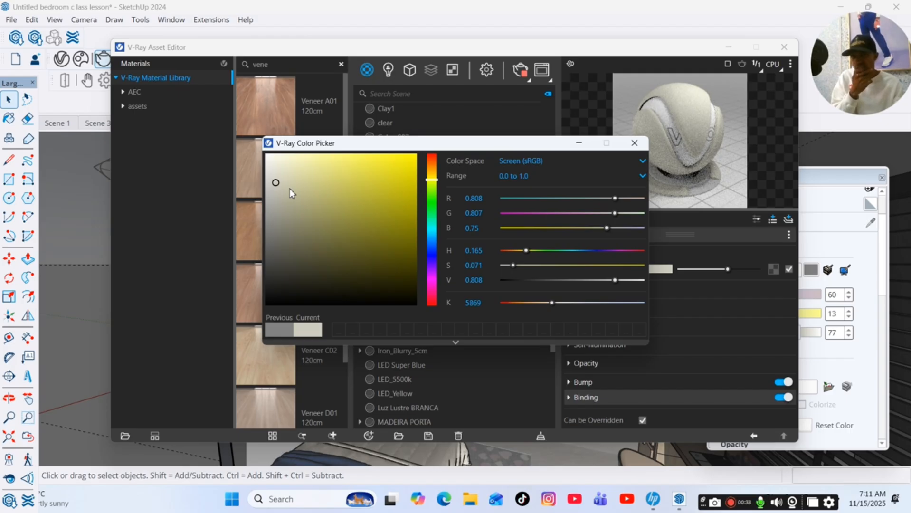
left_click(275, 204)
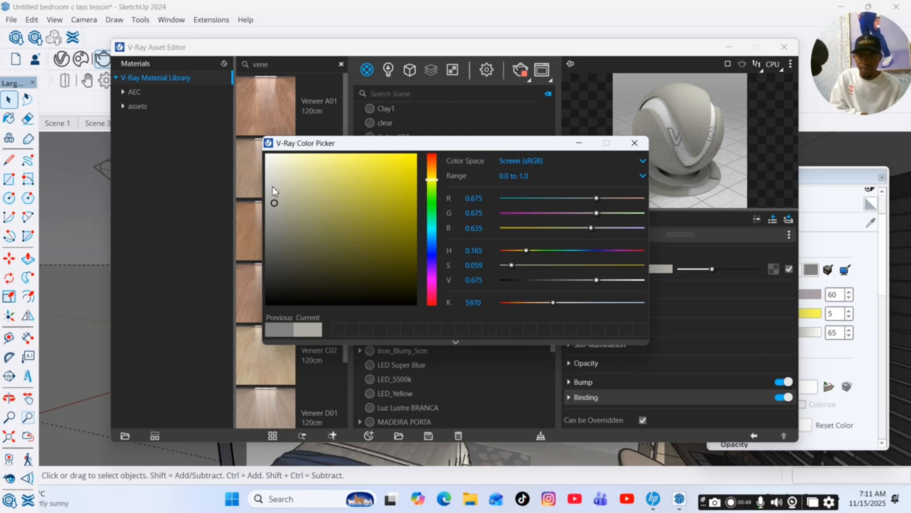
left_click(267, 212)
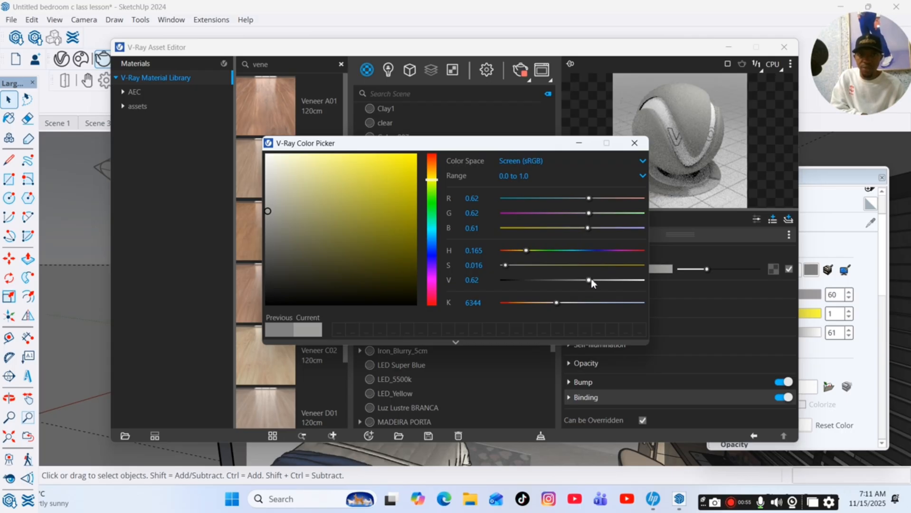
left_click_drag(588, 279, 602, 280)
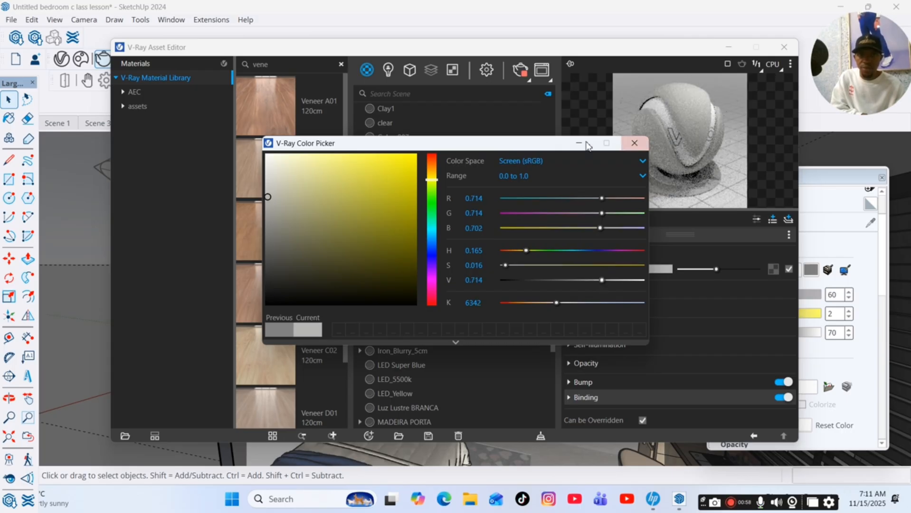
left_click(635, 143)
Brighten the new material's reflection colour and set its reflection glossiness to 0.7.
left_click(612, 288)
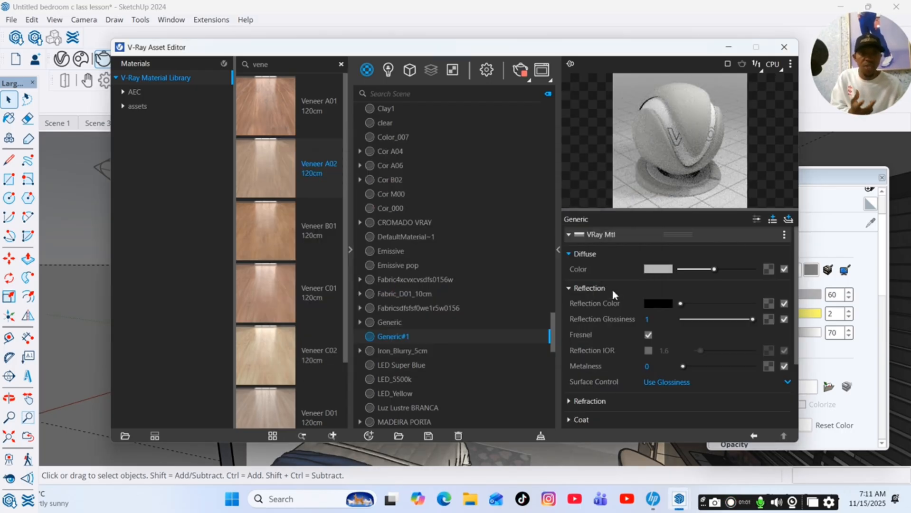
left_click_drag(681, 304, 732, 321)
left_click(652, 319)
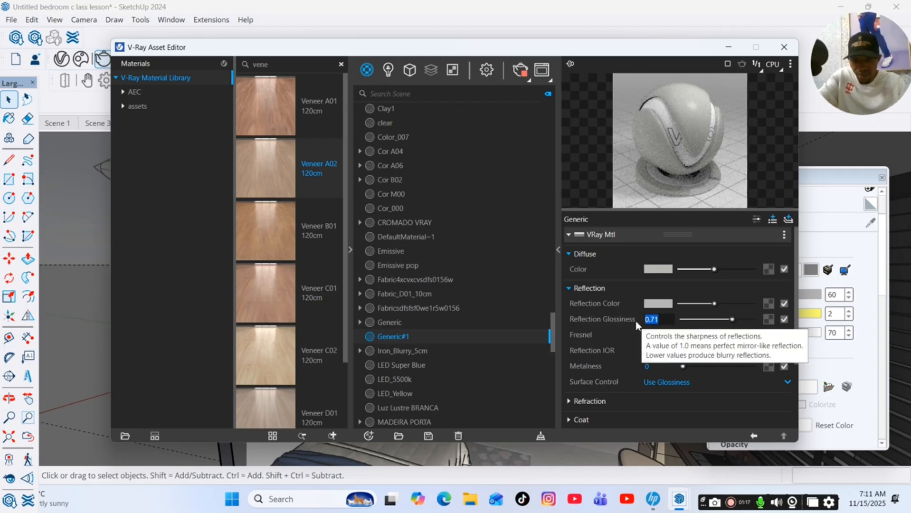
type("0.7")
key("Return")
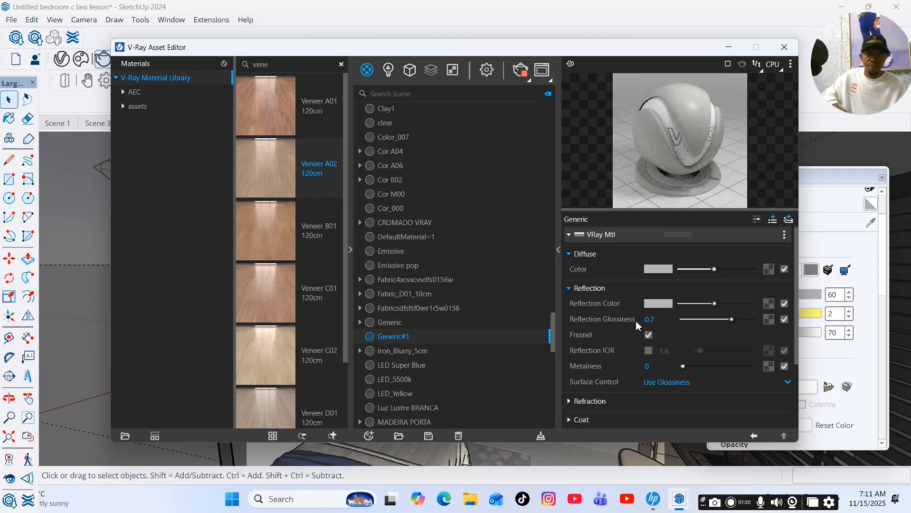
Paint the bedroom walls with the new Generic#1 material and return to the Scene 1 view.
left_click(728, 47)
left_click(641, 219)
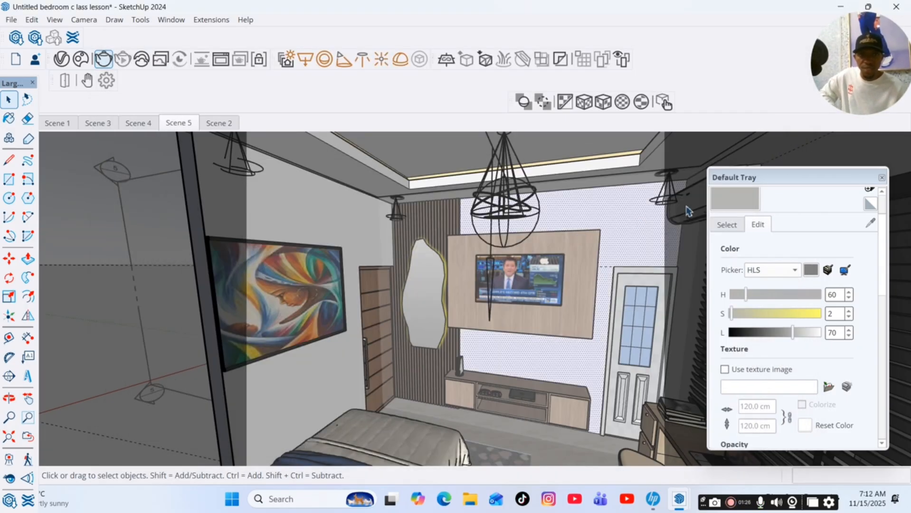
key("b")
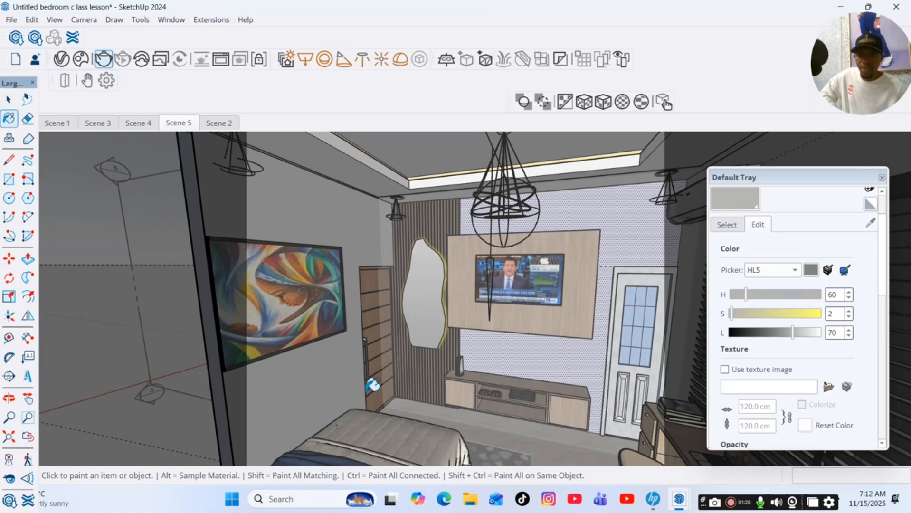
left_click(9, 398)
left_click_drag(394, 266, 743, 201)
key("b")
scroll(356, 228, "down", 5)
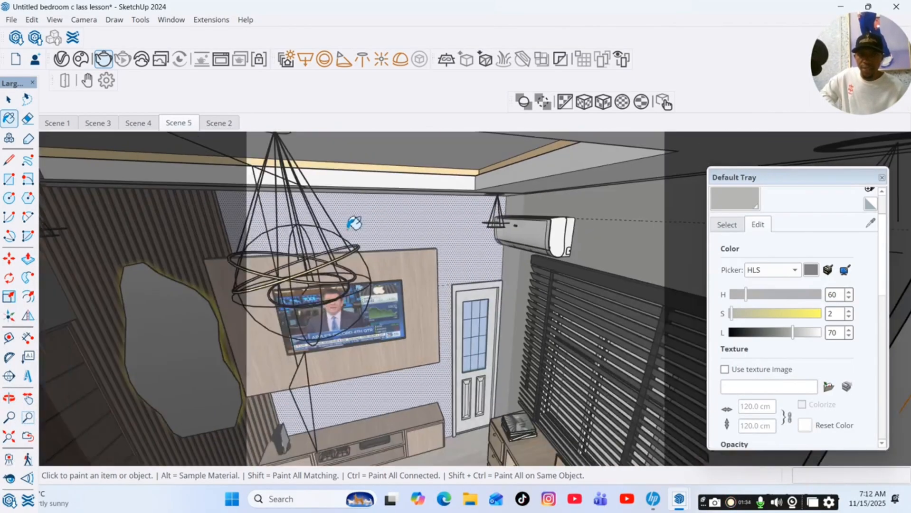
left_click(8, 100)
scroll(517, 287, "down", 5)
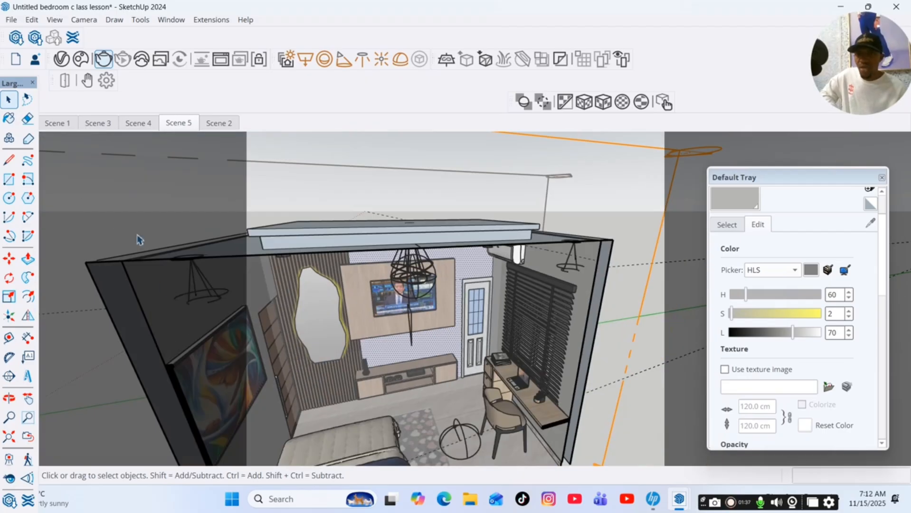
left_click(60, 123)
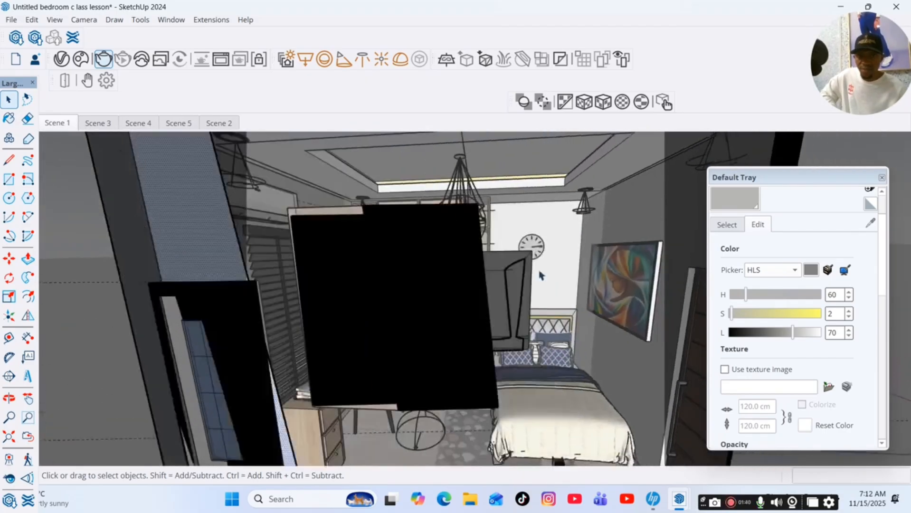
key("b")
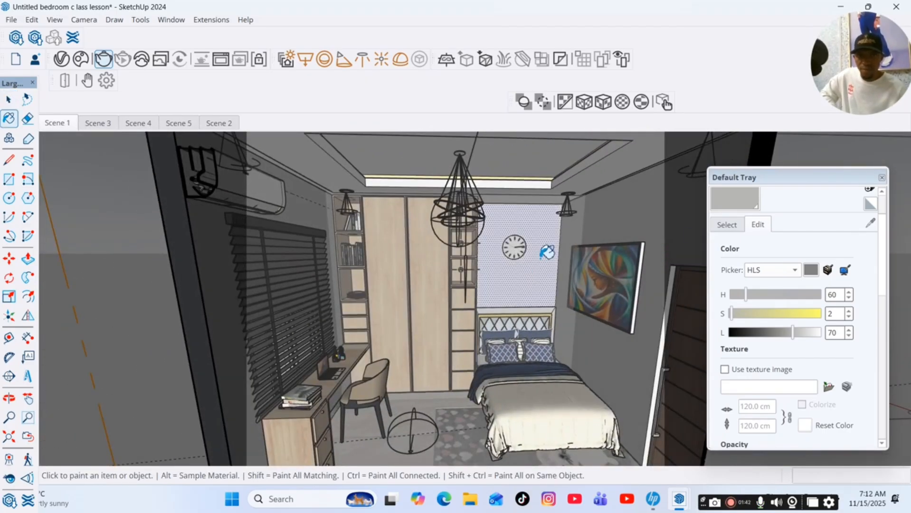
left_click(101, 204)
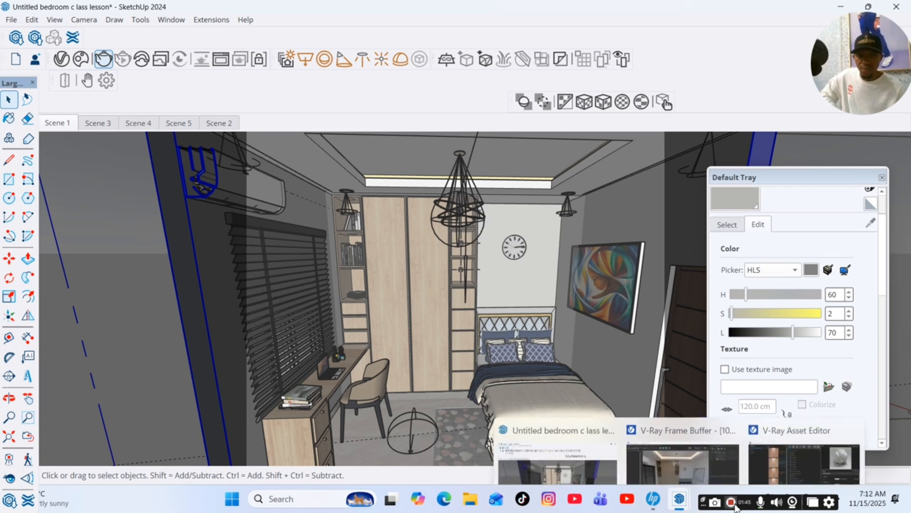
Render the Scene 1 view in the V-Ray Frame Buffer, then minimise it.
left_click(684, 502)
left_click(643, 434)
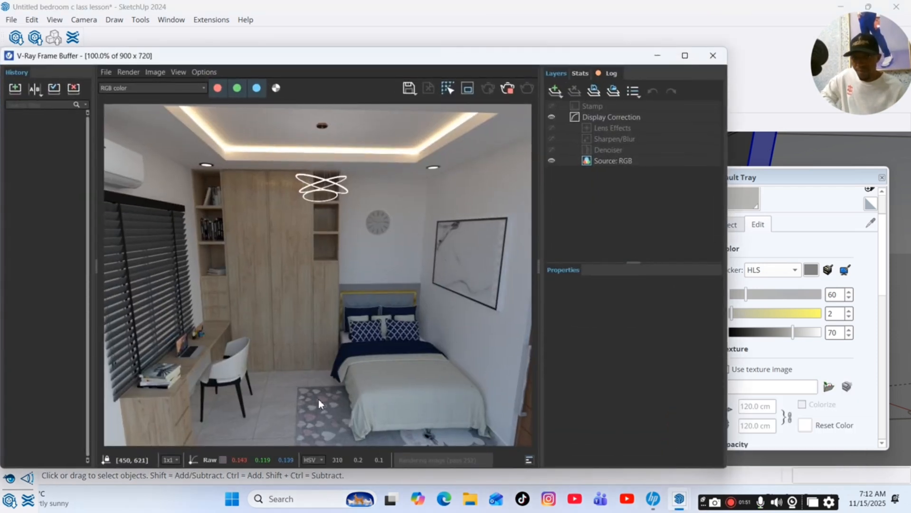
left_click(508, 88)
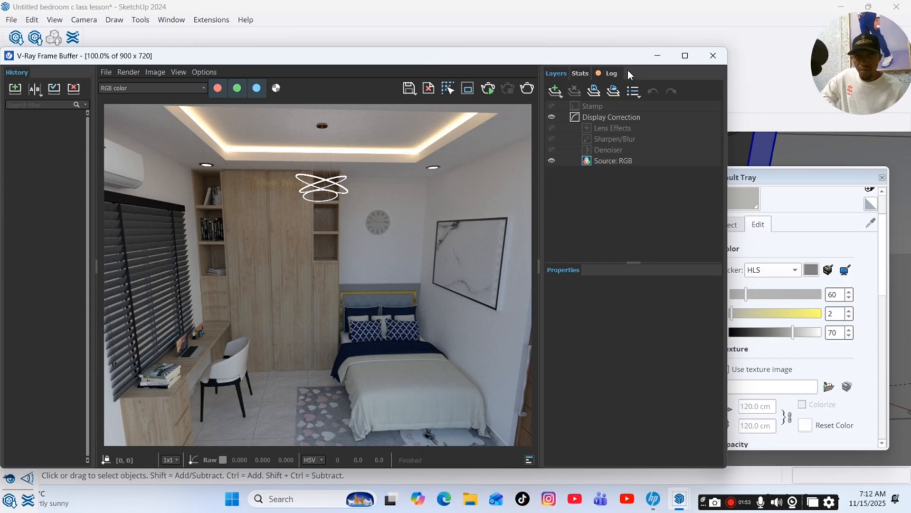
left_click(658, 56)
Start a non-interactive V-Ray render of the Scene 1 view.
left_click(600, 285)
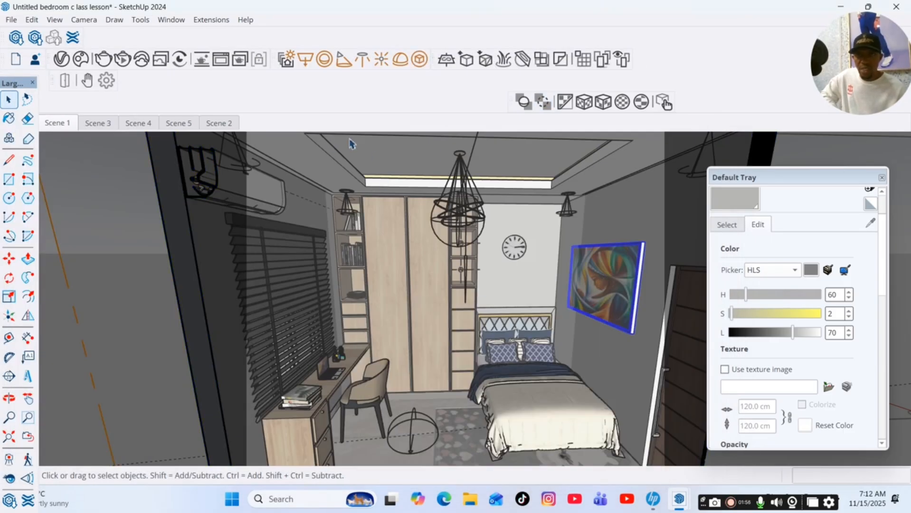
scroll(645, 285, "up", 6)
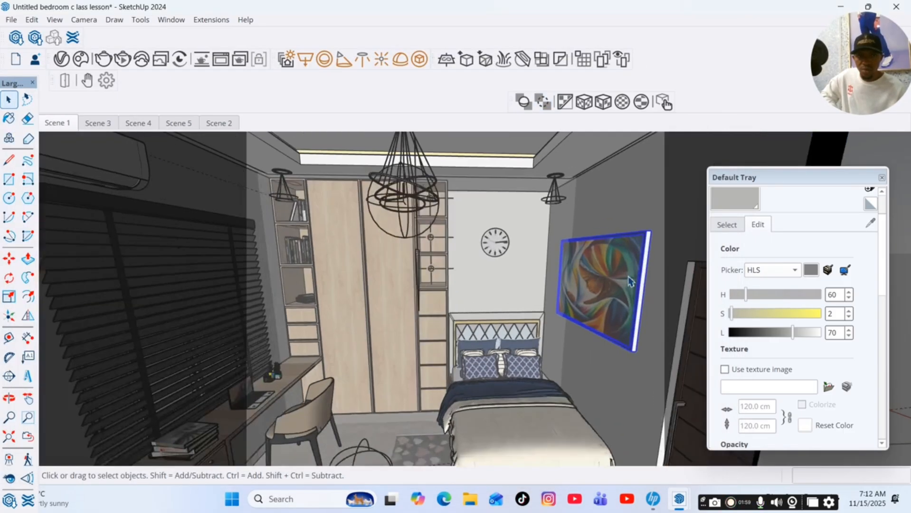
scroll(632, 262, "up", 3)
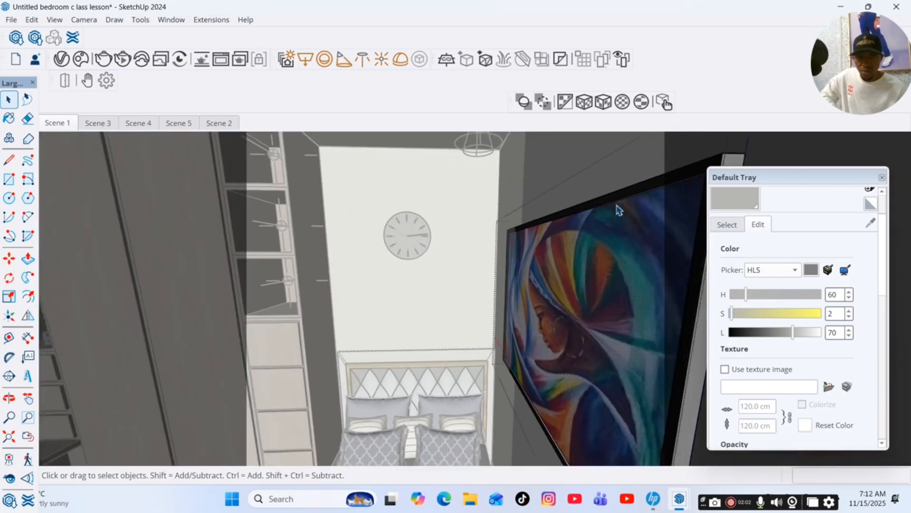
left_click(9, 398)
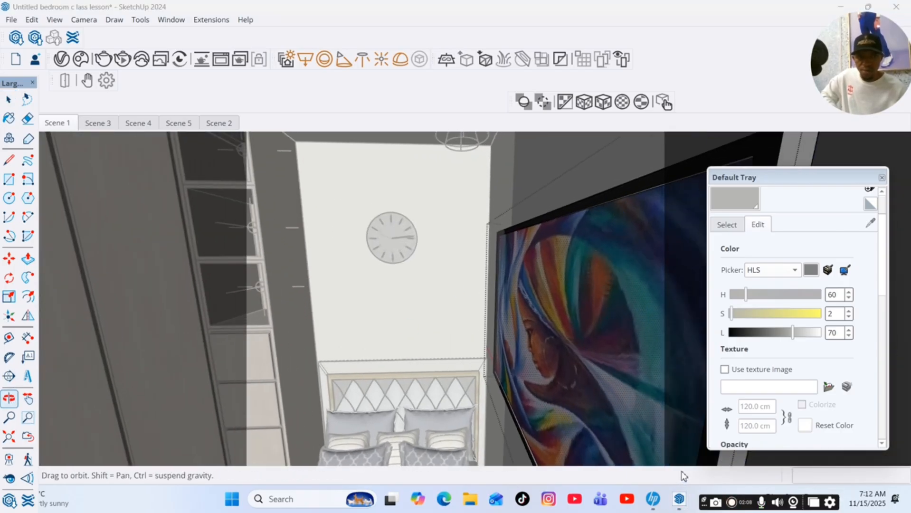
left_click(731, 503)
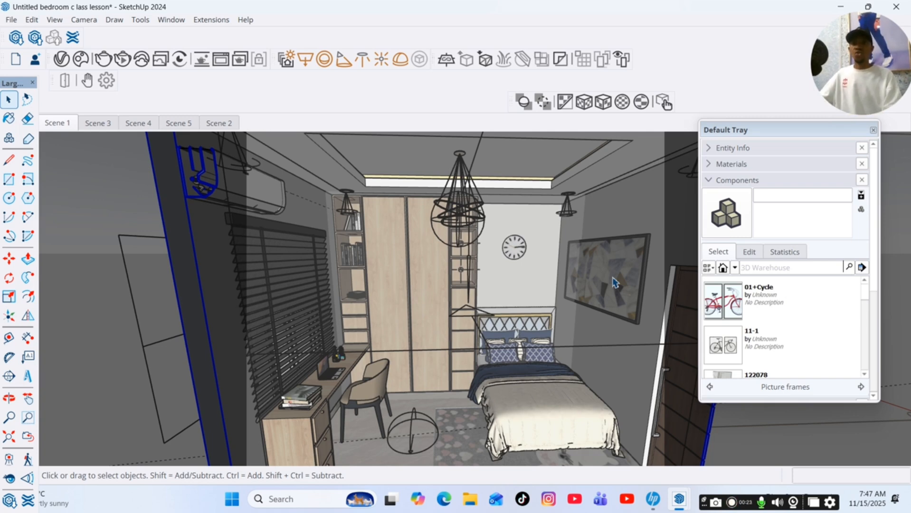
left_click(105, 59)
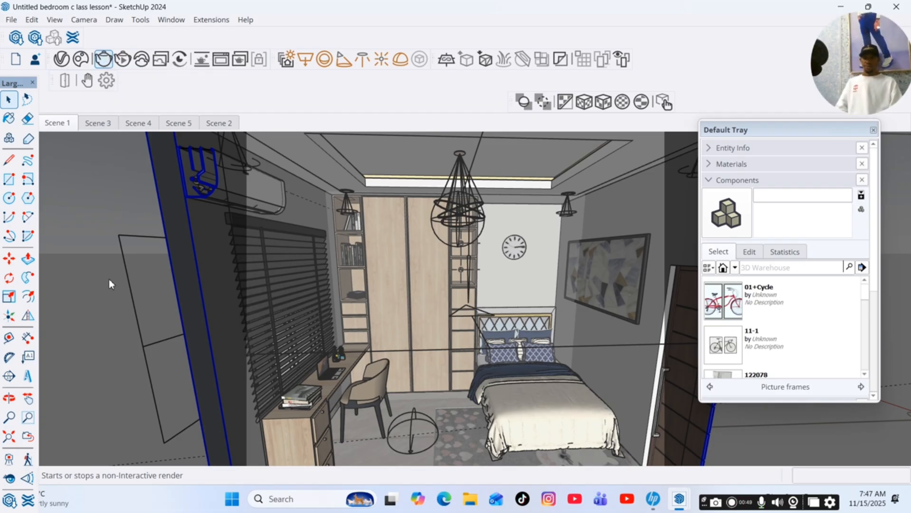